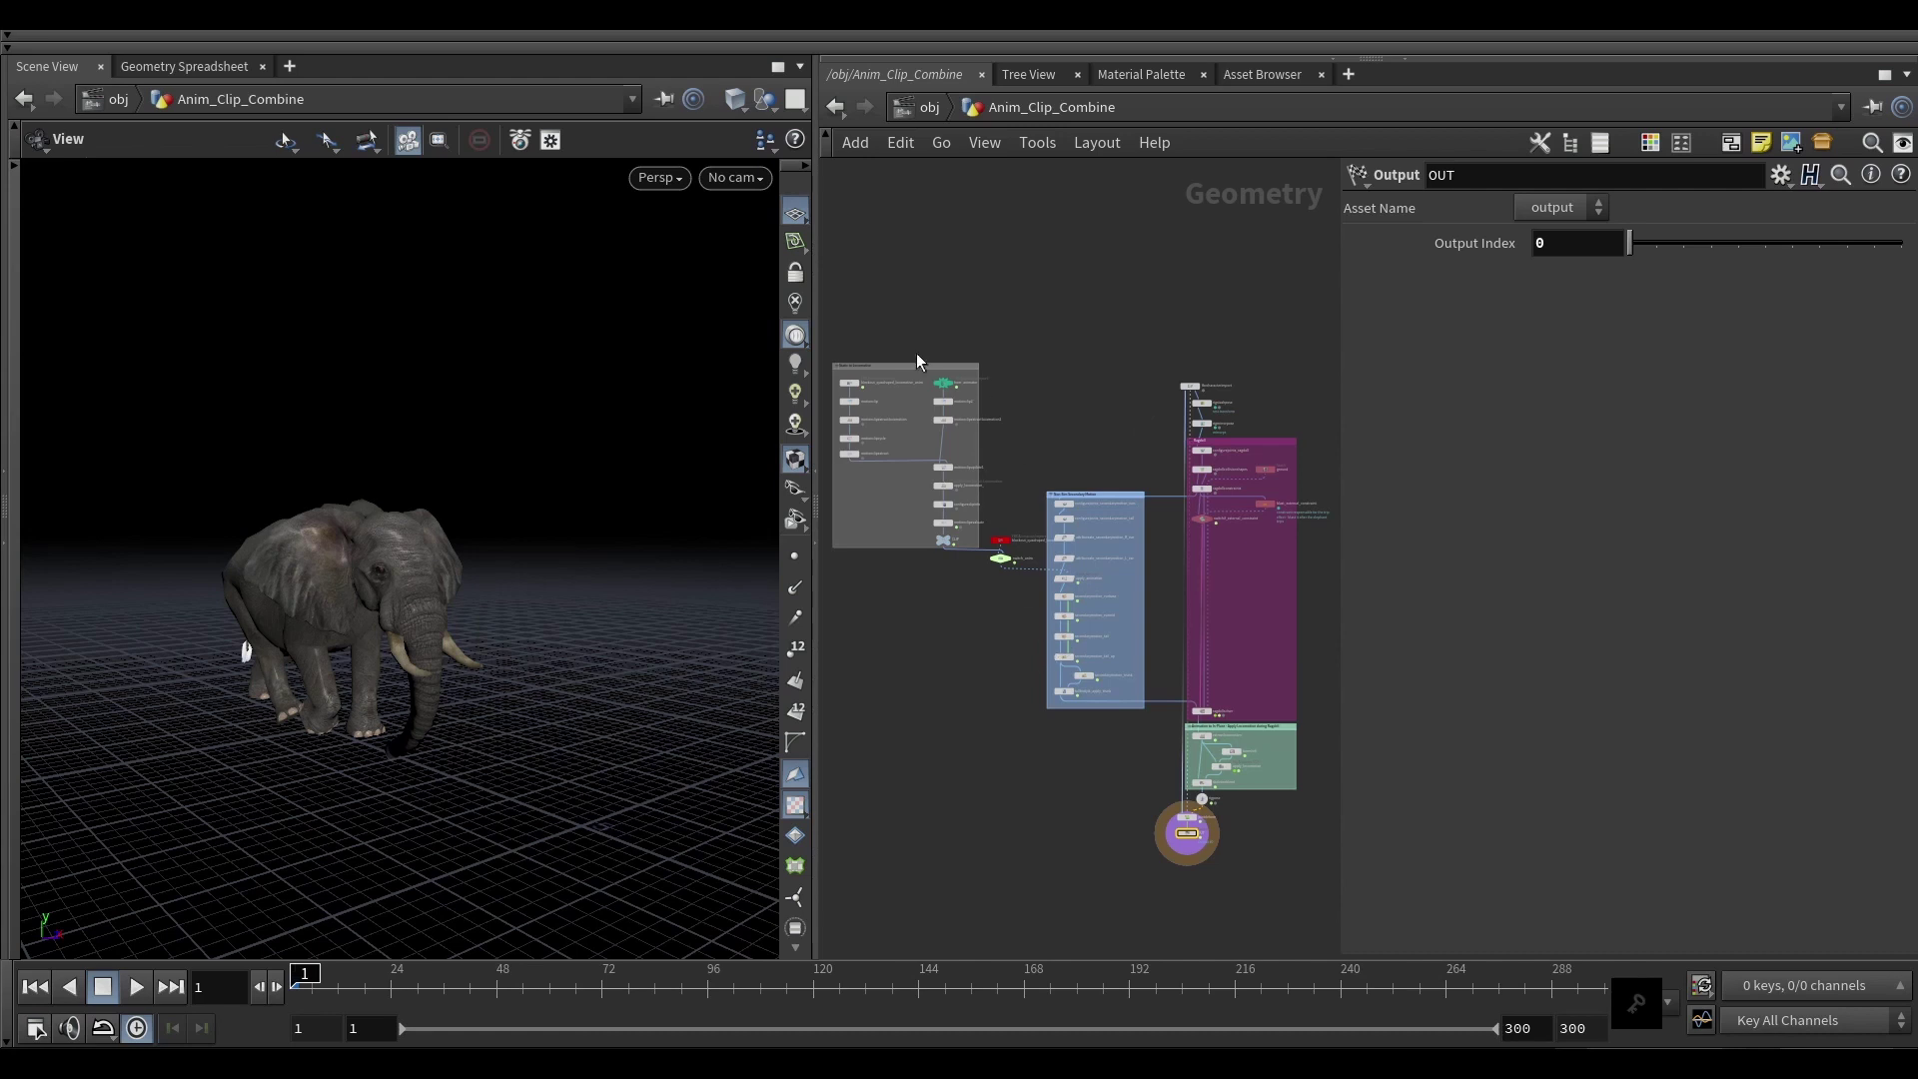
Step: Examine the overall node network, from the animation clip nodes through the Non-Sim Secondary Motion box to the Ragdoll box
{"action": "left_click_drag", "start_coordinate": [837, 313], "coordinate": [1123, 790]}
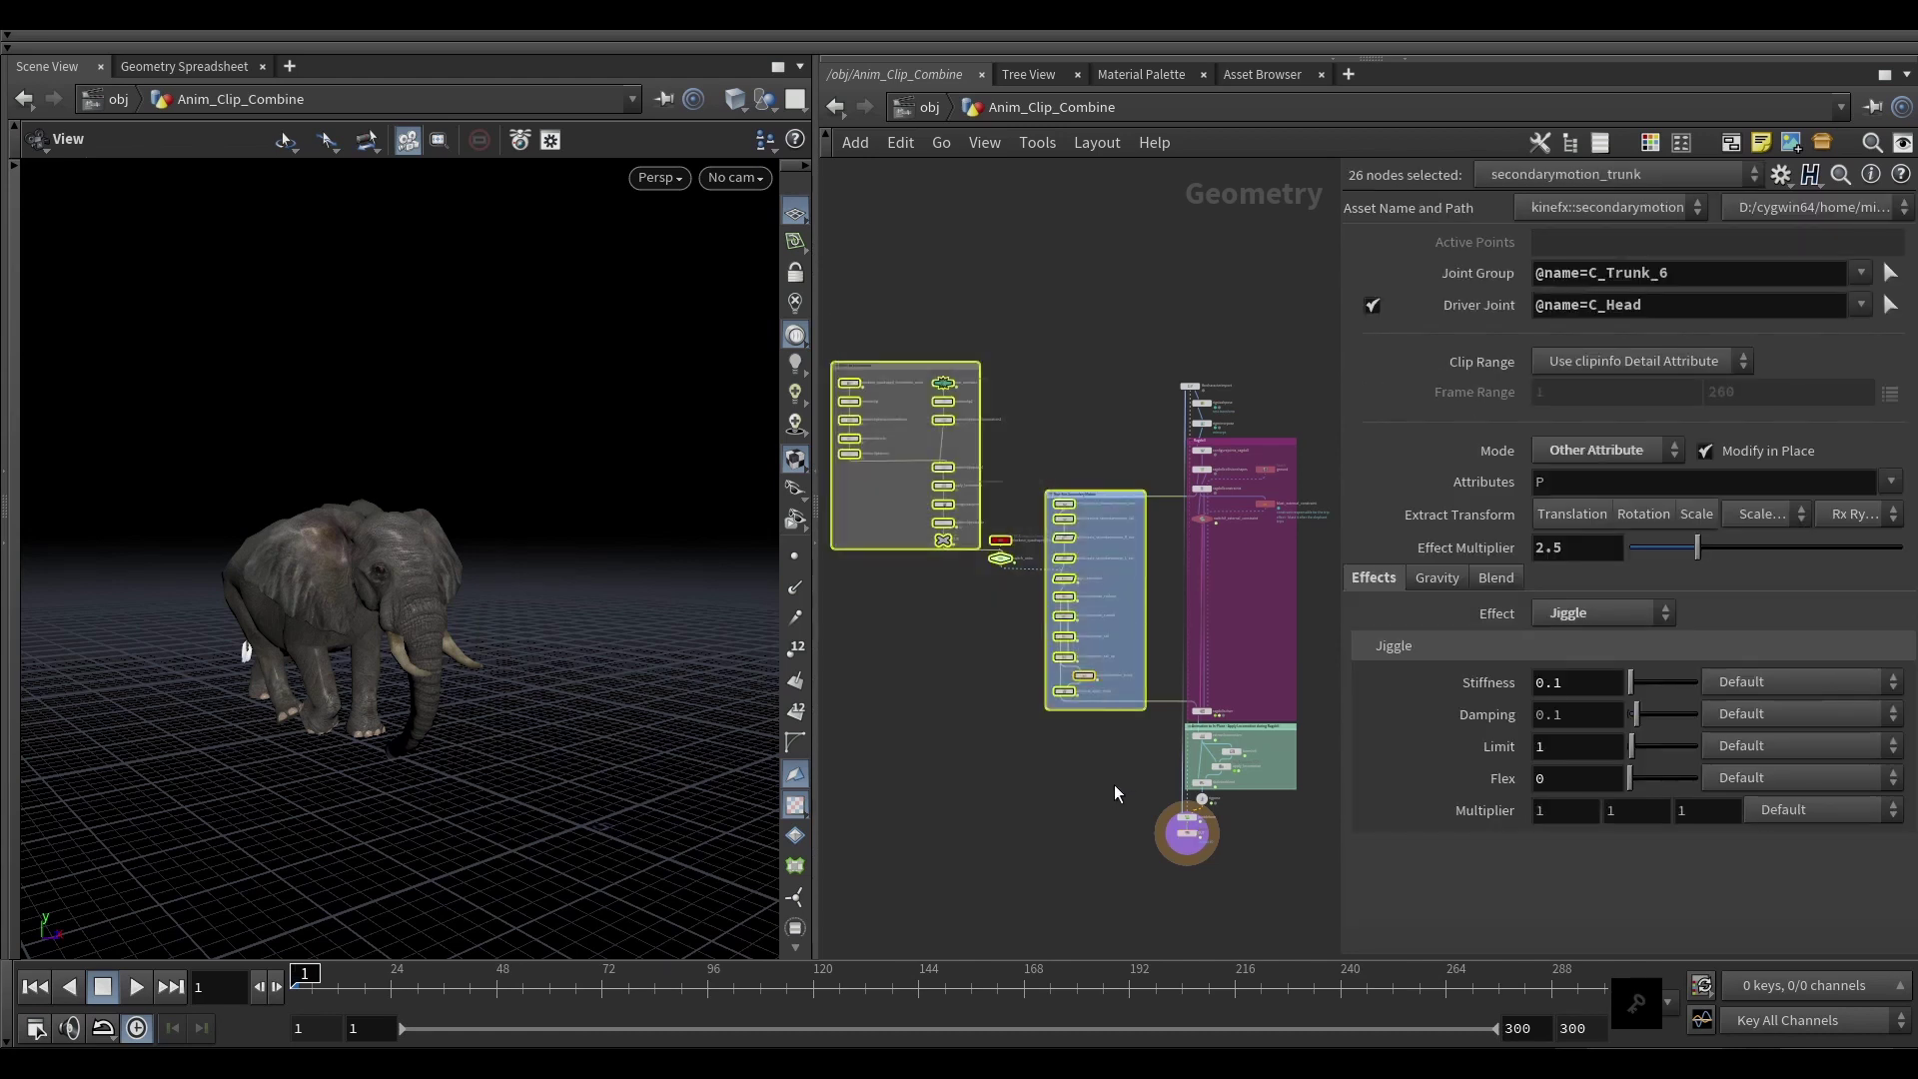
{"action": "scroll", "coordinate": [987, 635], "scroll_direction": "up", "scroll_amount": 2}
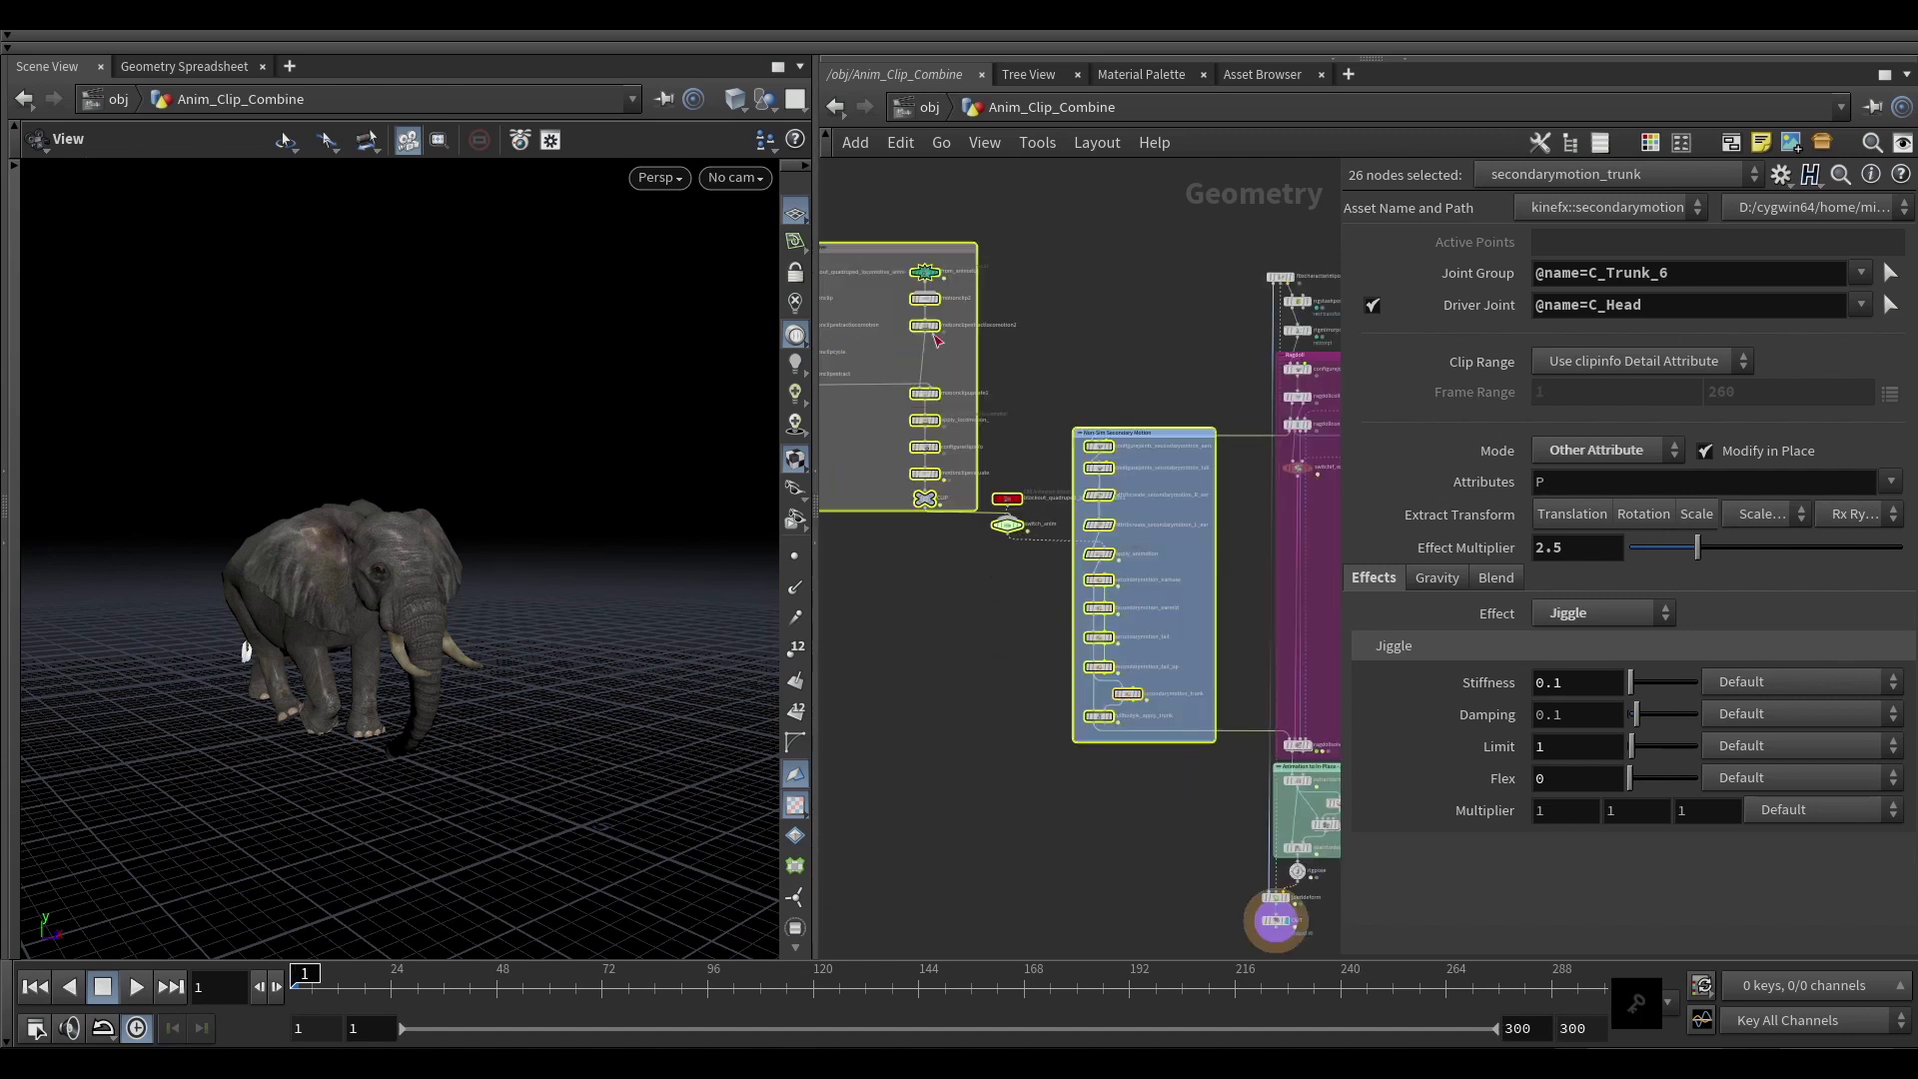
{"action": "scroll", "coordinate": [925, 358], "scroll_direction": "up", "scroll_amount": 2}
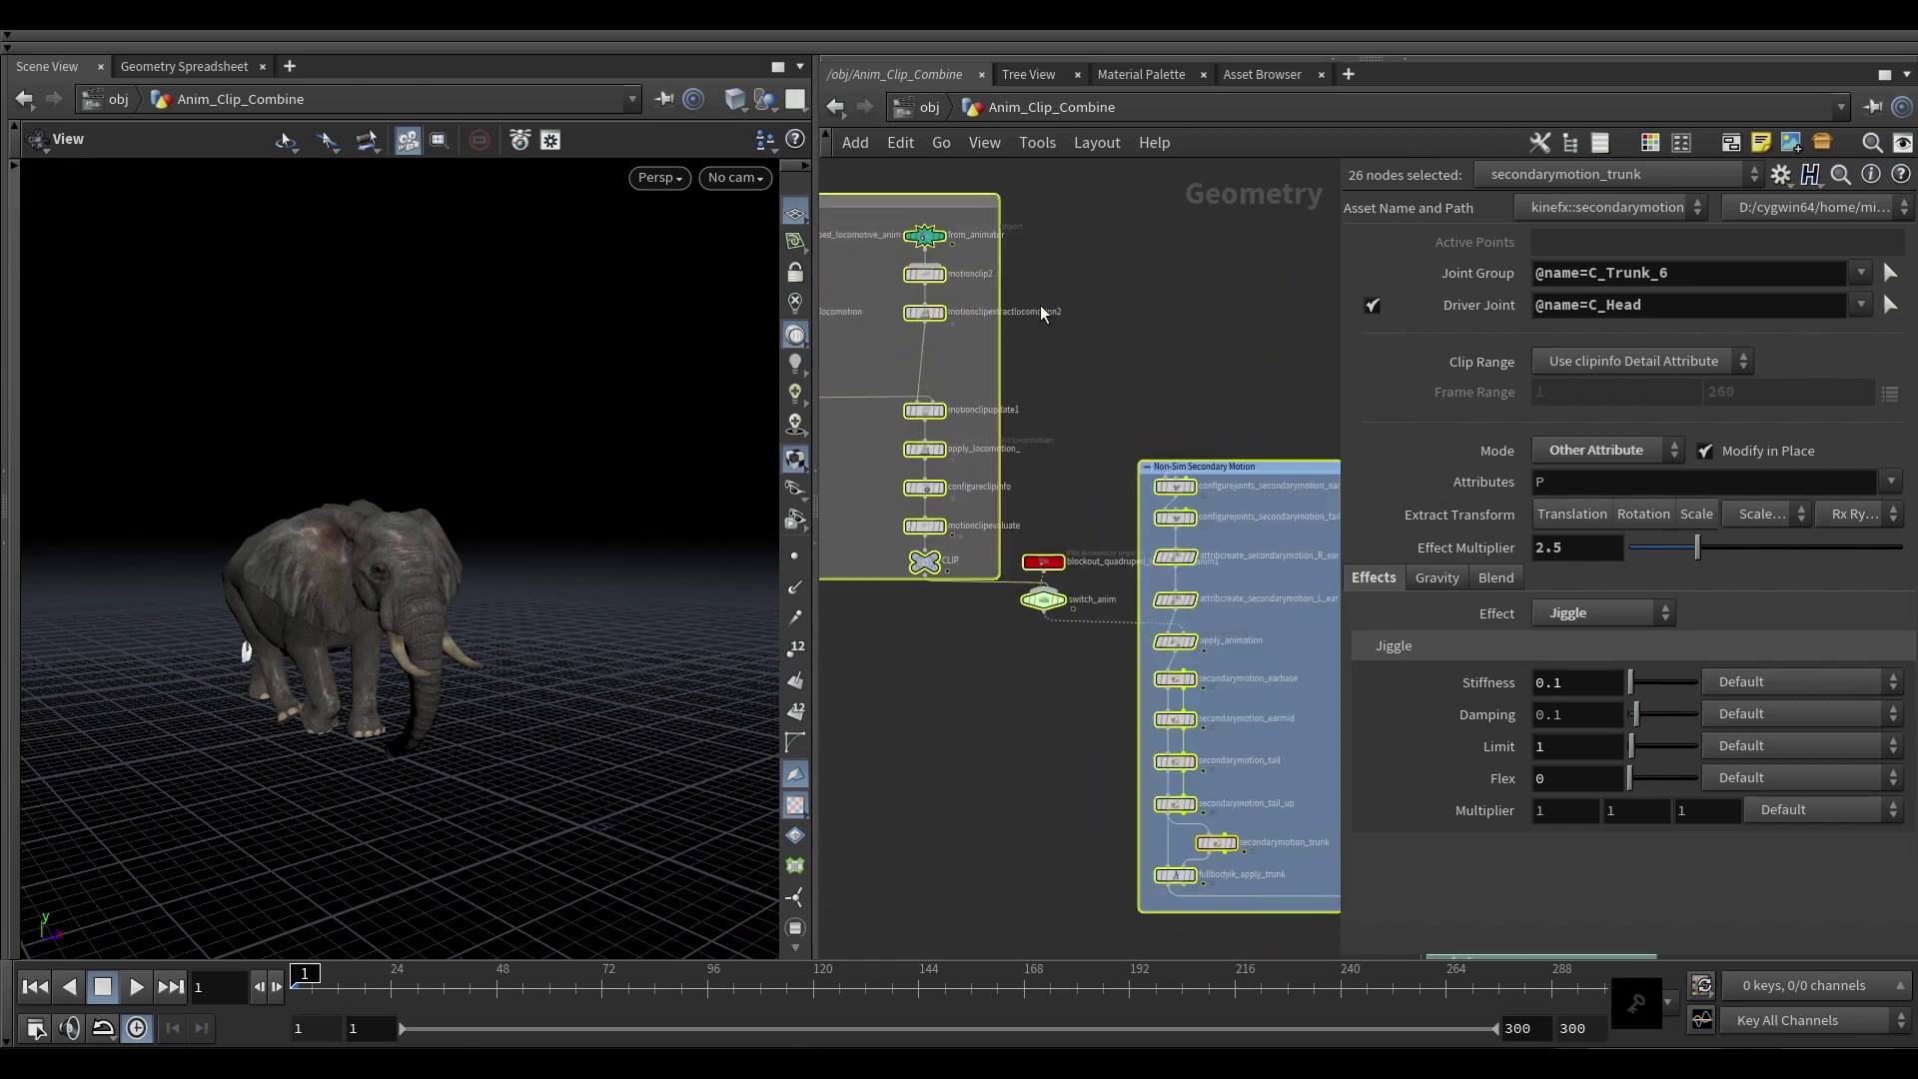
{"action": "left_click", "coordinate": [1092, 416]}
{"action": "middle_click_drag", "start_coordinate": [1107, 407], "coordinate": [815, 323]}
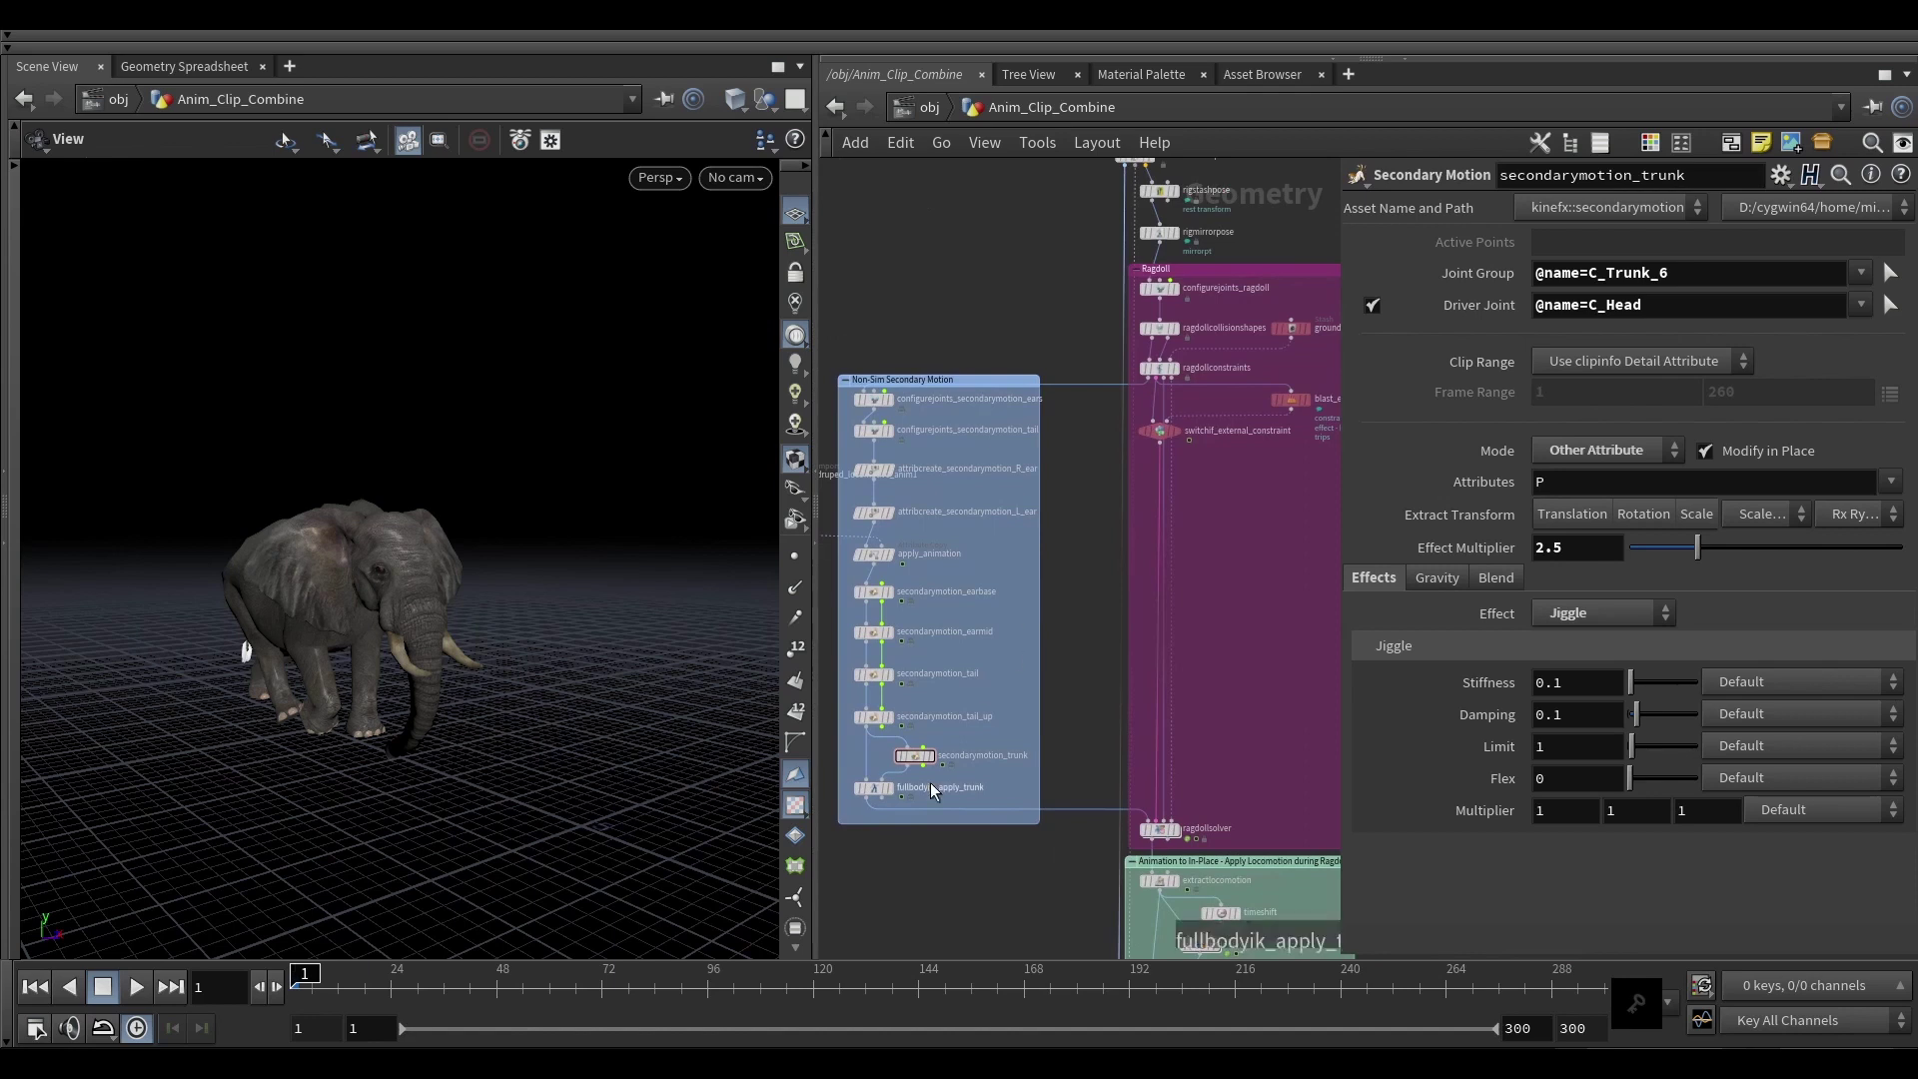
{"action": "middle_click_drag", "start_coordinate": [1036, 704], "coordinate": [1111, 656]}
{"action": "scroll", "coordinate": [997, 747], "scroll_direction": "up", "scroll_amount": 2}
{"action": "scroll", "coordinate": [1197, 578], "scroll_direction": "down", "scroll_amount": 3}
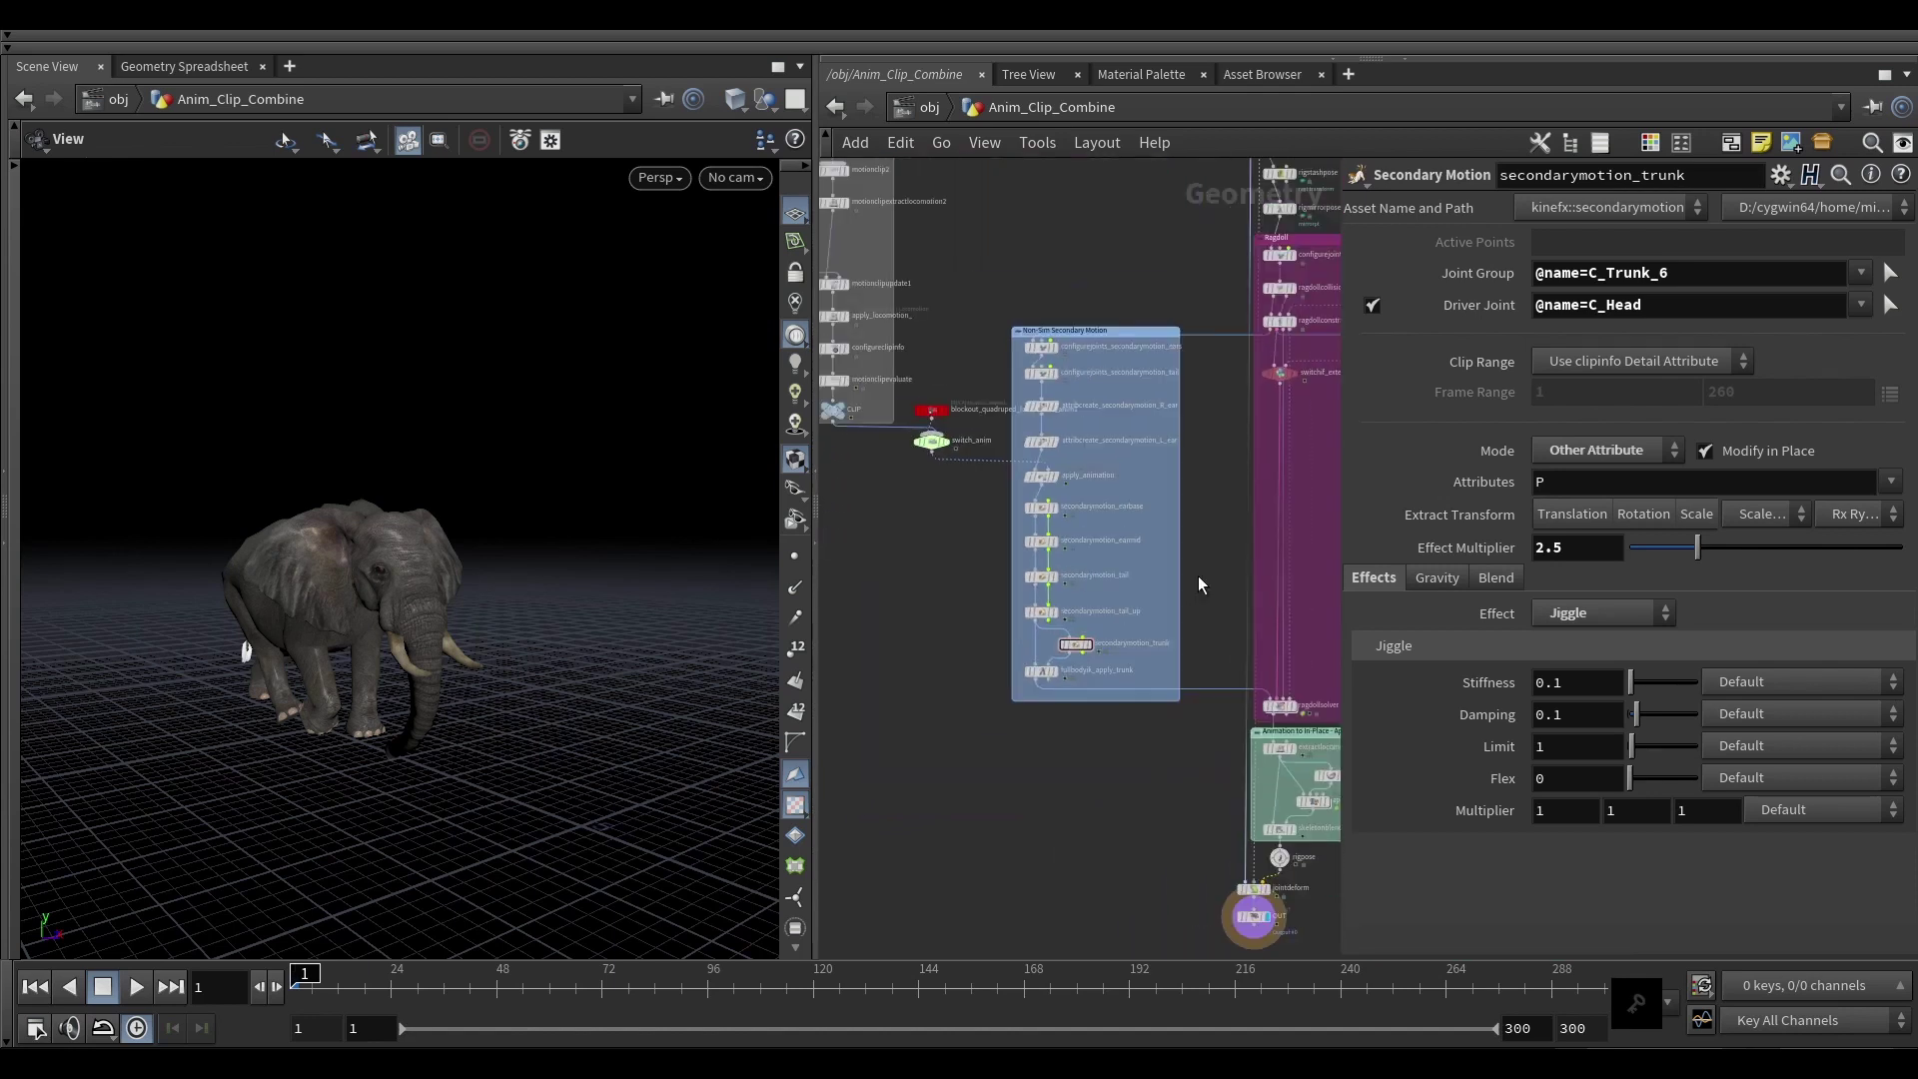
{"action": "middle_click_drag", "start_coordinate": [1197, 577], "coordinate": [1089, 601]}
{"action": "middle_click_drag", "start_coordinate": [1191, 454], "coordinate": [1153, 509]}
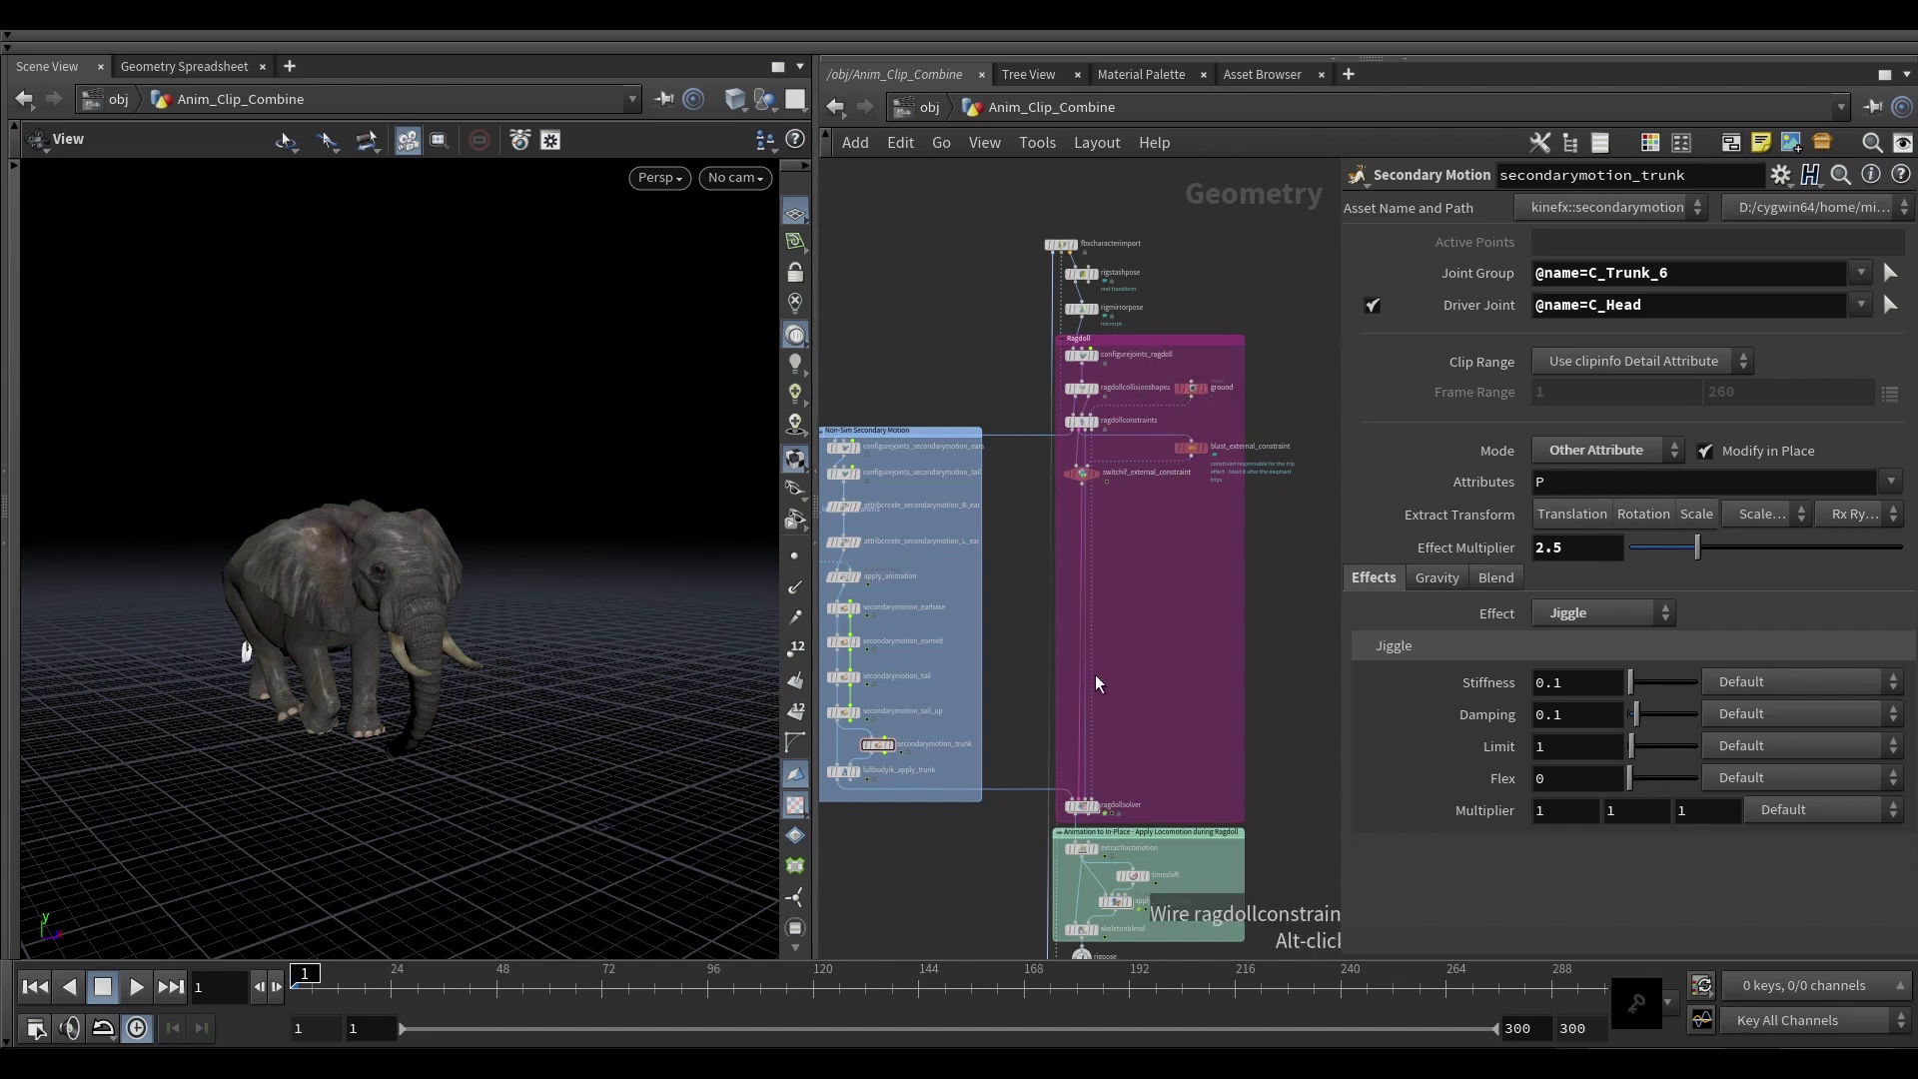
{"action": "scroll", "coordinate": [1015, 589], "scroll_direction": "down", "scroll_amount": 1}
{"action": "middle_click_drag", "start_coordinate": [1015, 589], "coordinate": [1077, 594]}
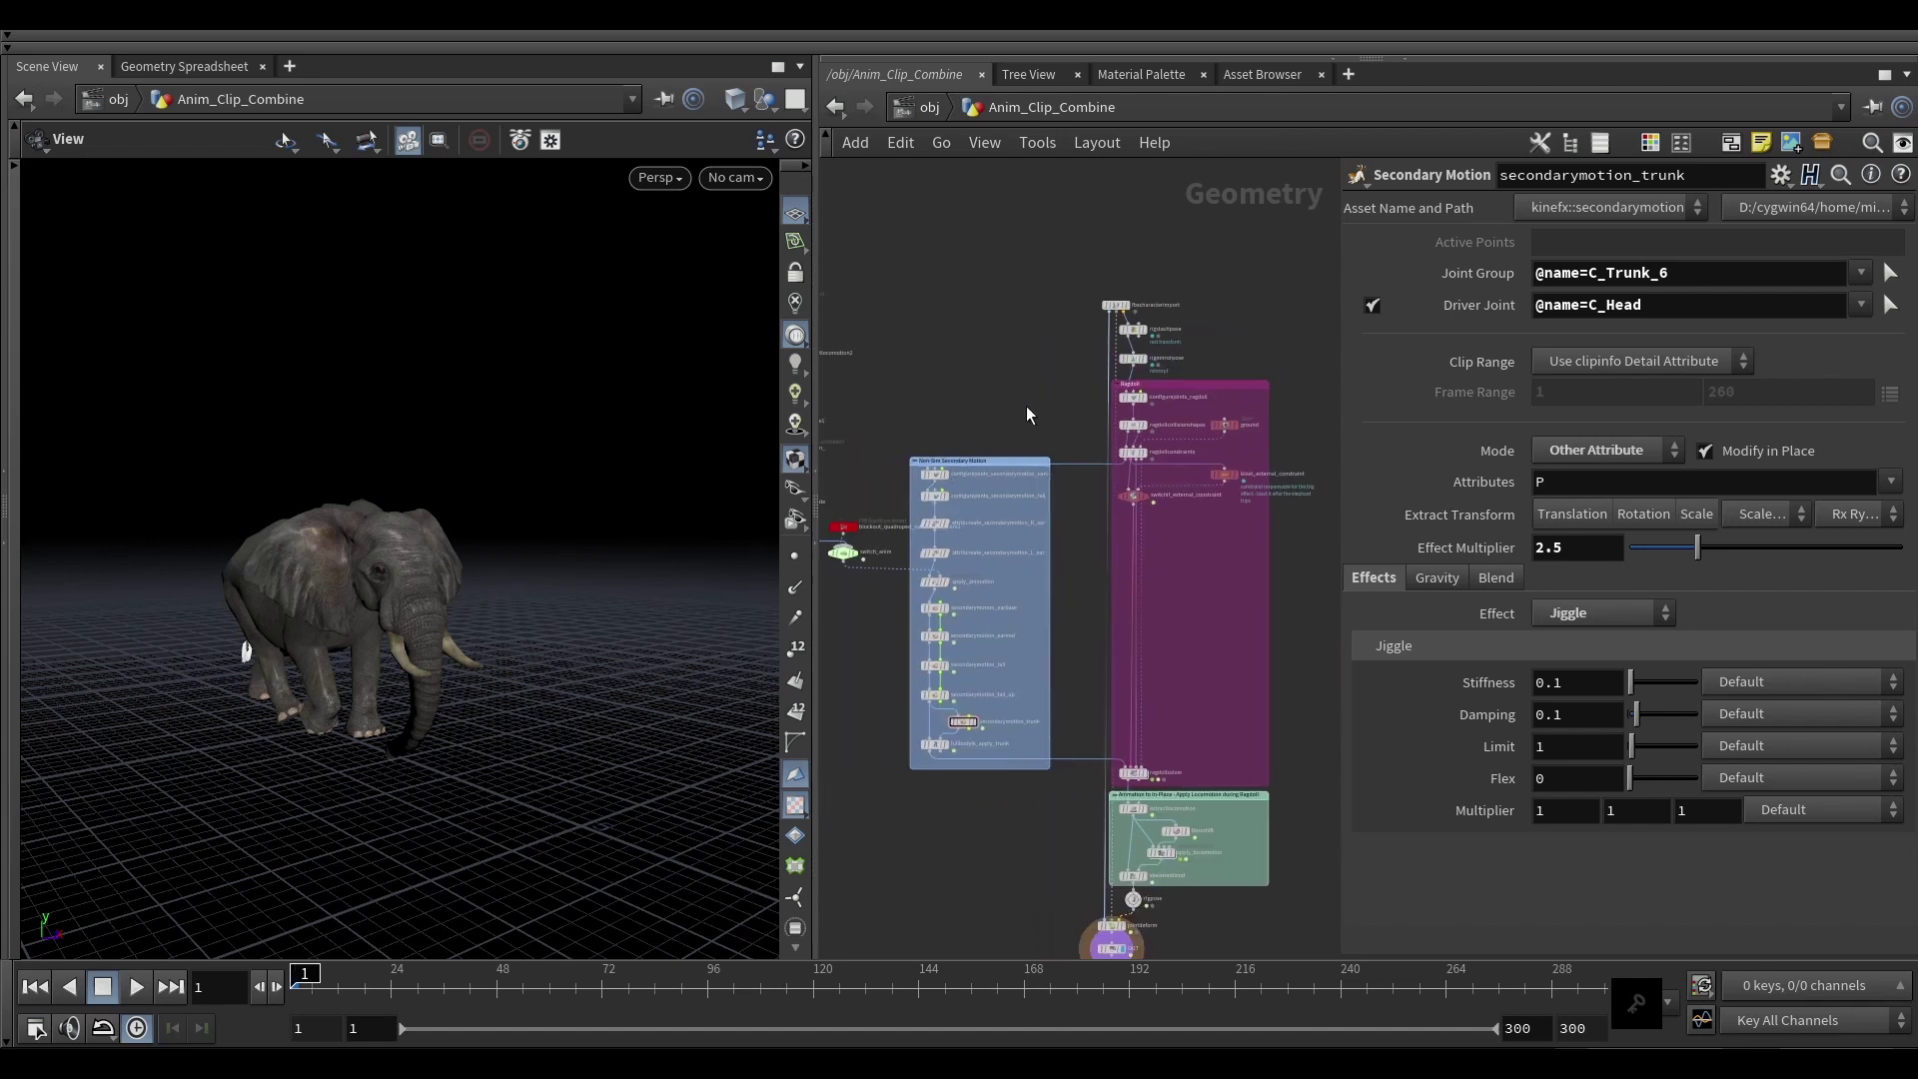
Step: Select the Non-Sim Secondary Motion nodes and trace the wires connecting them to the Ragdoll network
{"action": "left_click_drag", "start_coordinate": [1027, 405], "coordinate": [907, 926]}
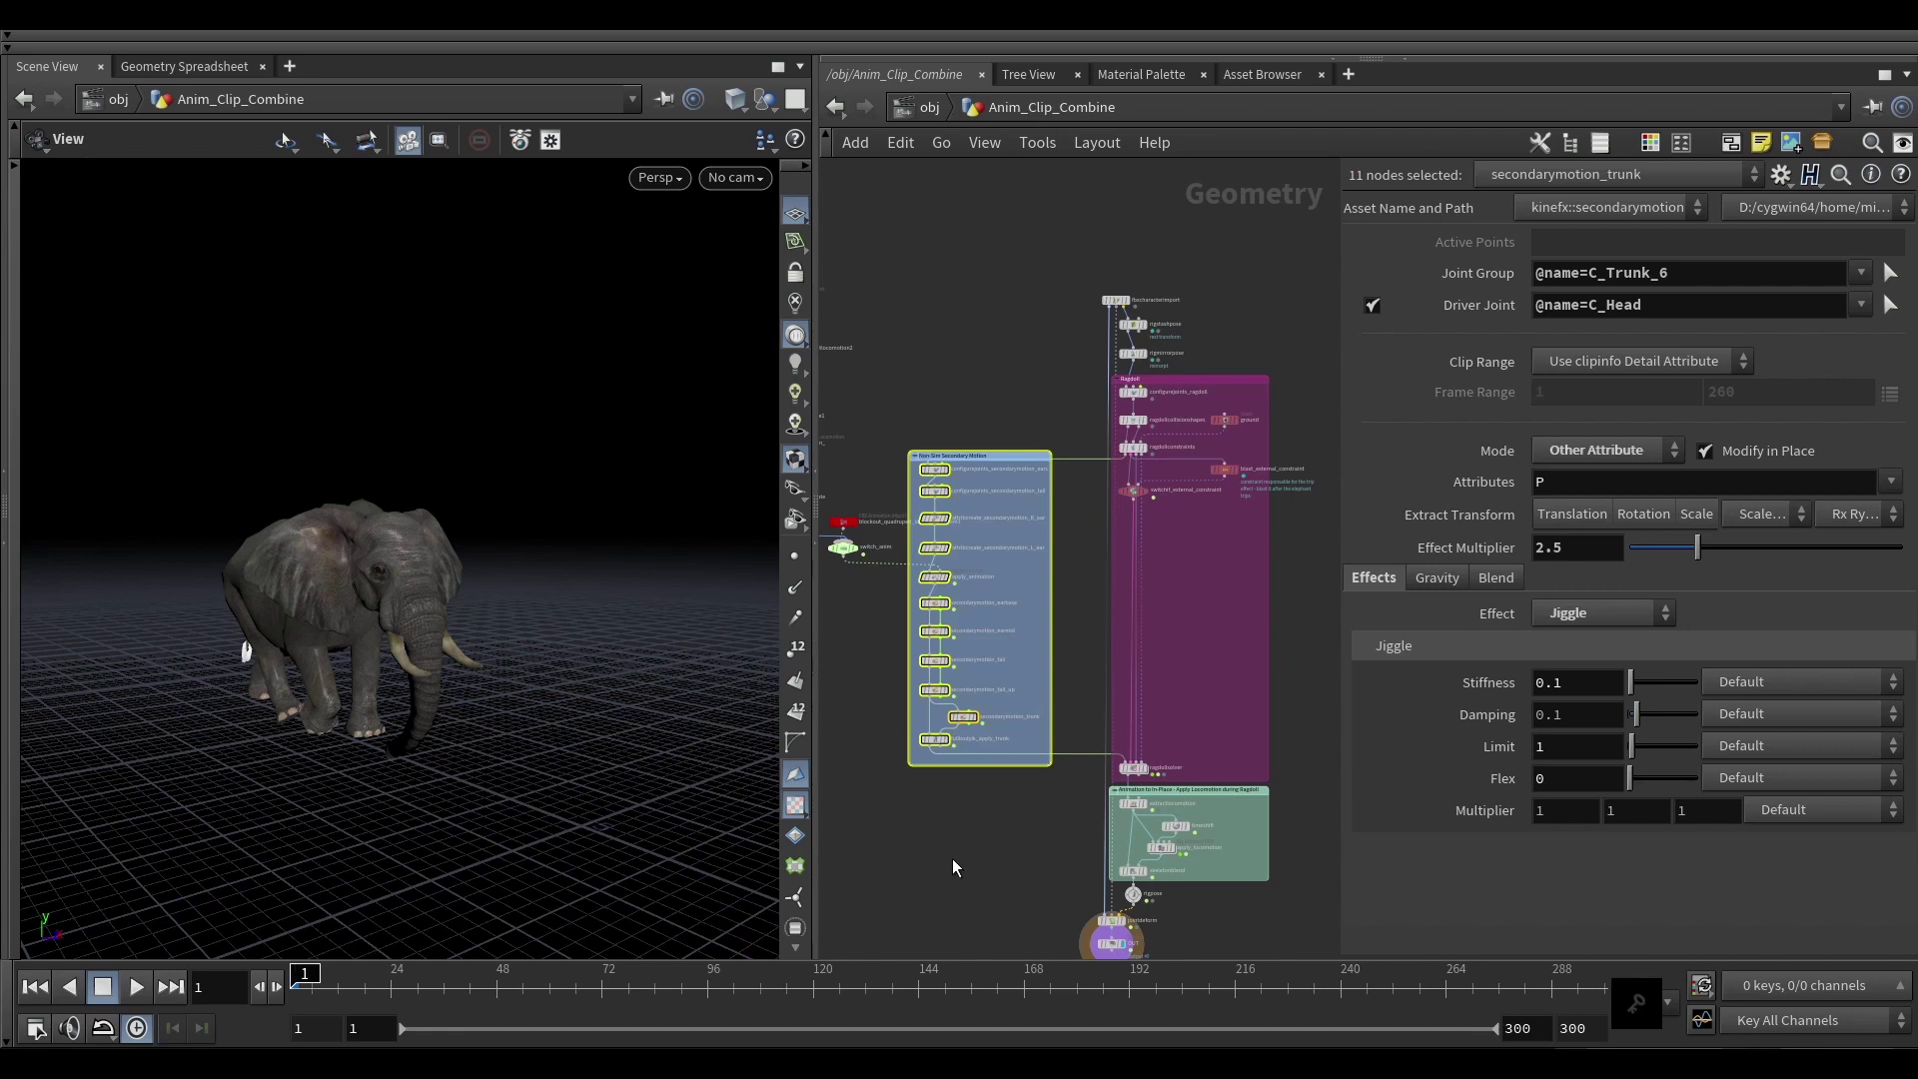
{"action": "left_click", "coordinate": [951, 860]}
{"action": "left_click_drag", "start_coordinate": [1088, 396], "coordinate": [1065, 802]}
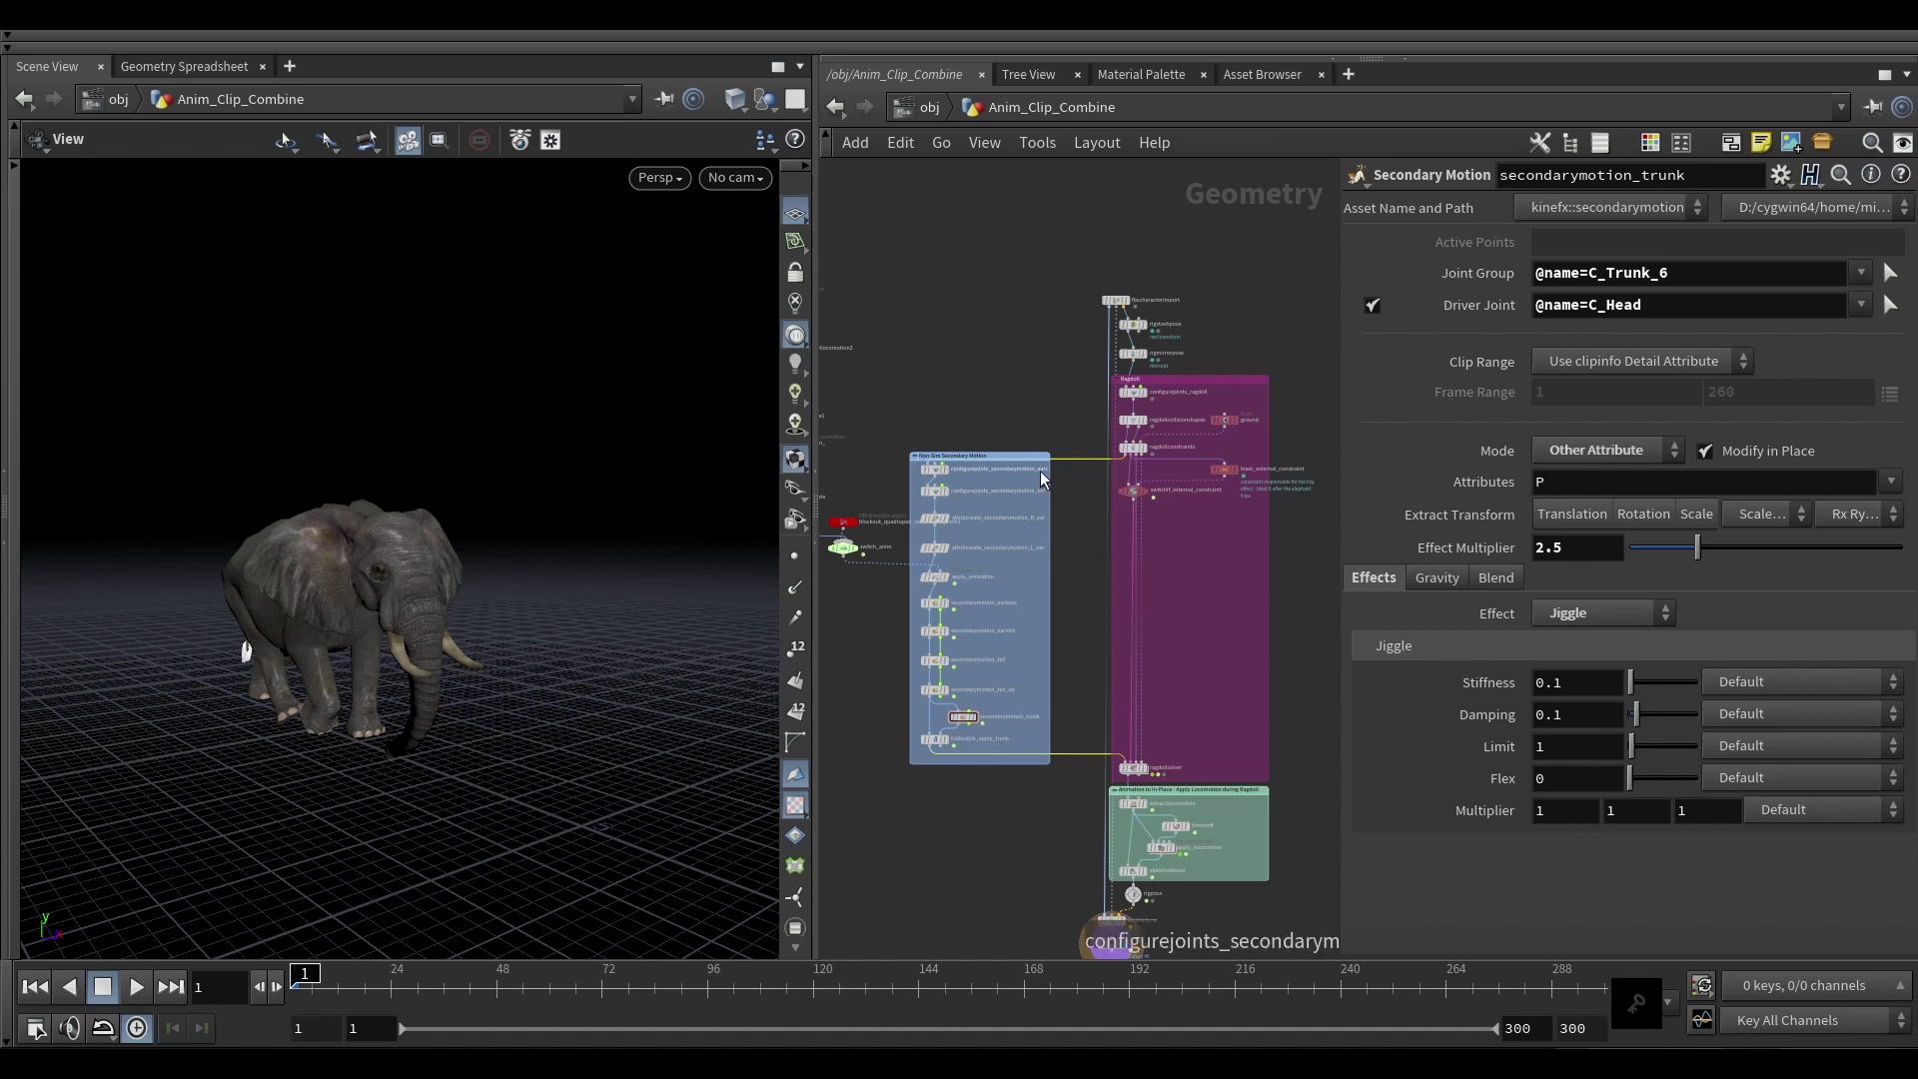
{"action": "left_click", "coordinate": [983, 349]}
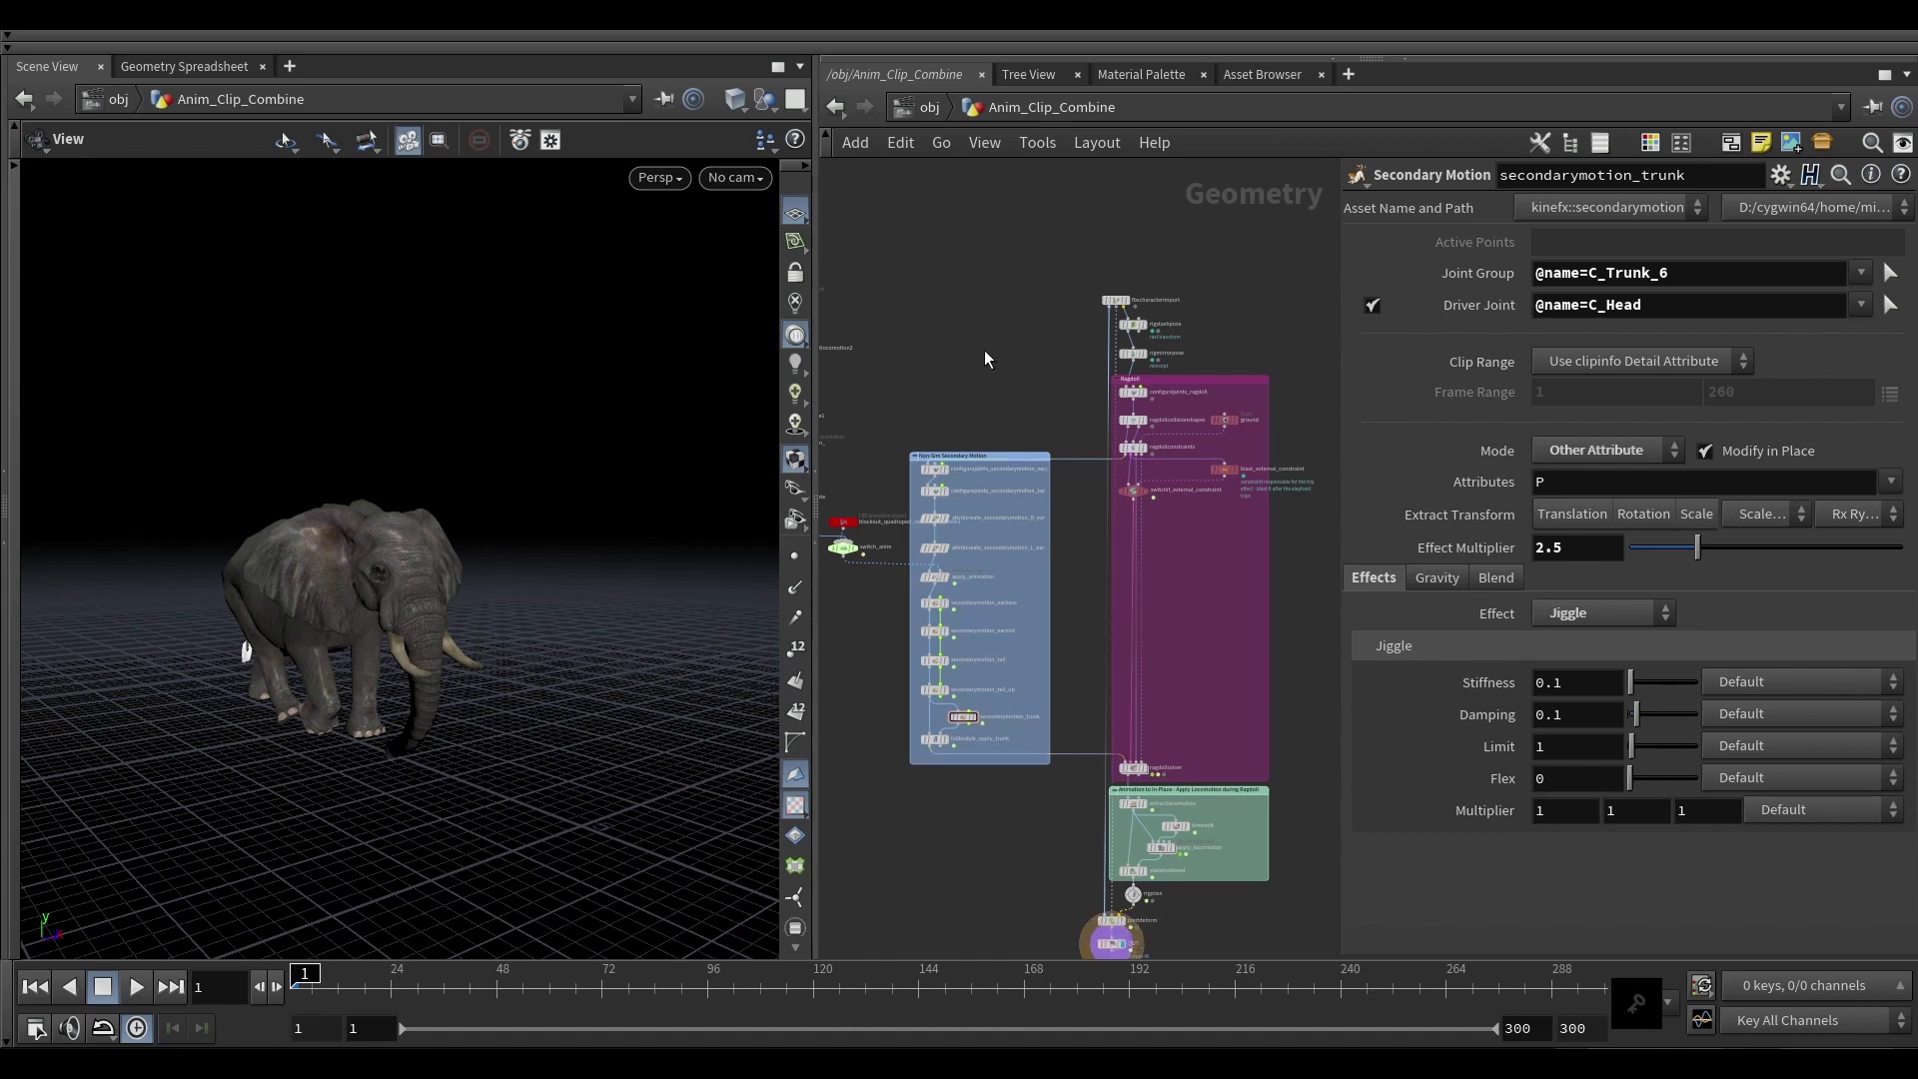
Step: Open the parameters of the configurejoints_ragdoll node inside the Ragdoll box
{"action": "mouse_move", "coordinate": [1199, 354]}
{"action": "middle_mouse_down"}
{"action": "mouse_move", "coordinate": [1151, 354]}
{"action": "mouse_move", "coordinate": [1175, 339]}
{"action": "middle_mouse_up"}
{"action": "scroll", "coordinate": [1159, 352], "scroll_direction": "up", "scroll_amount": 3}
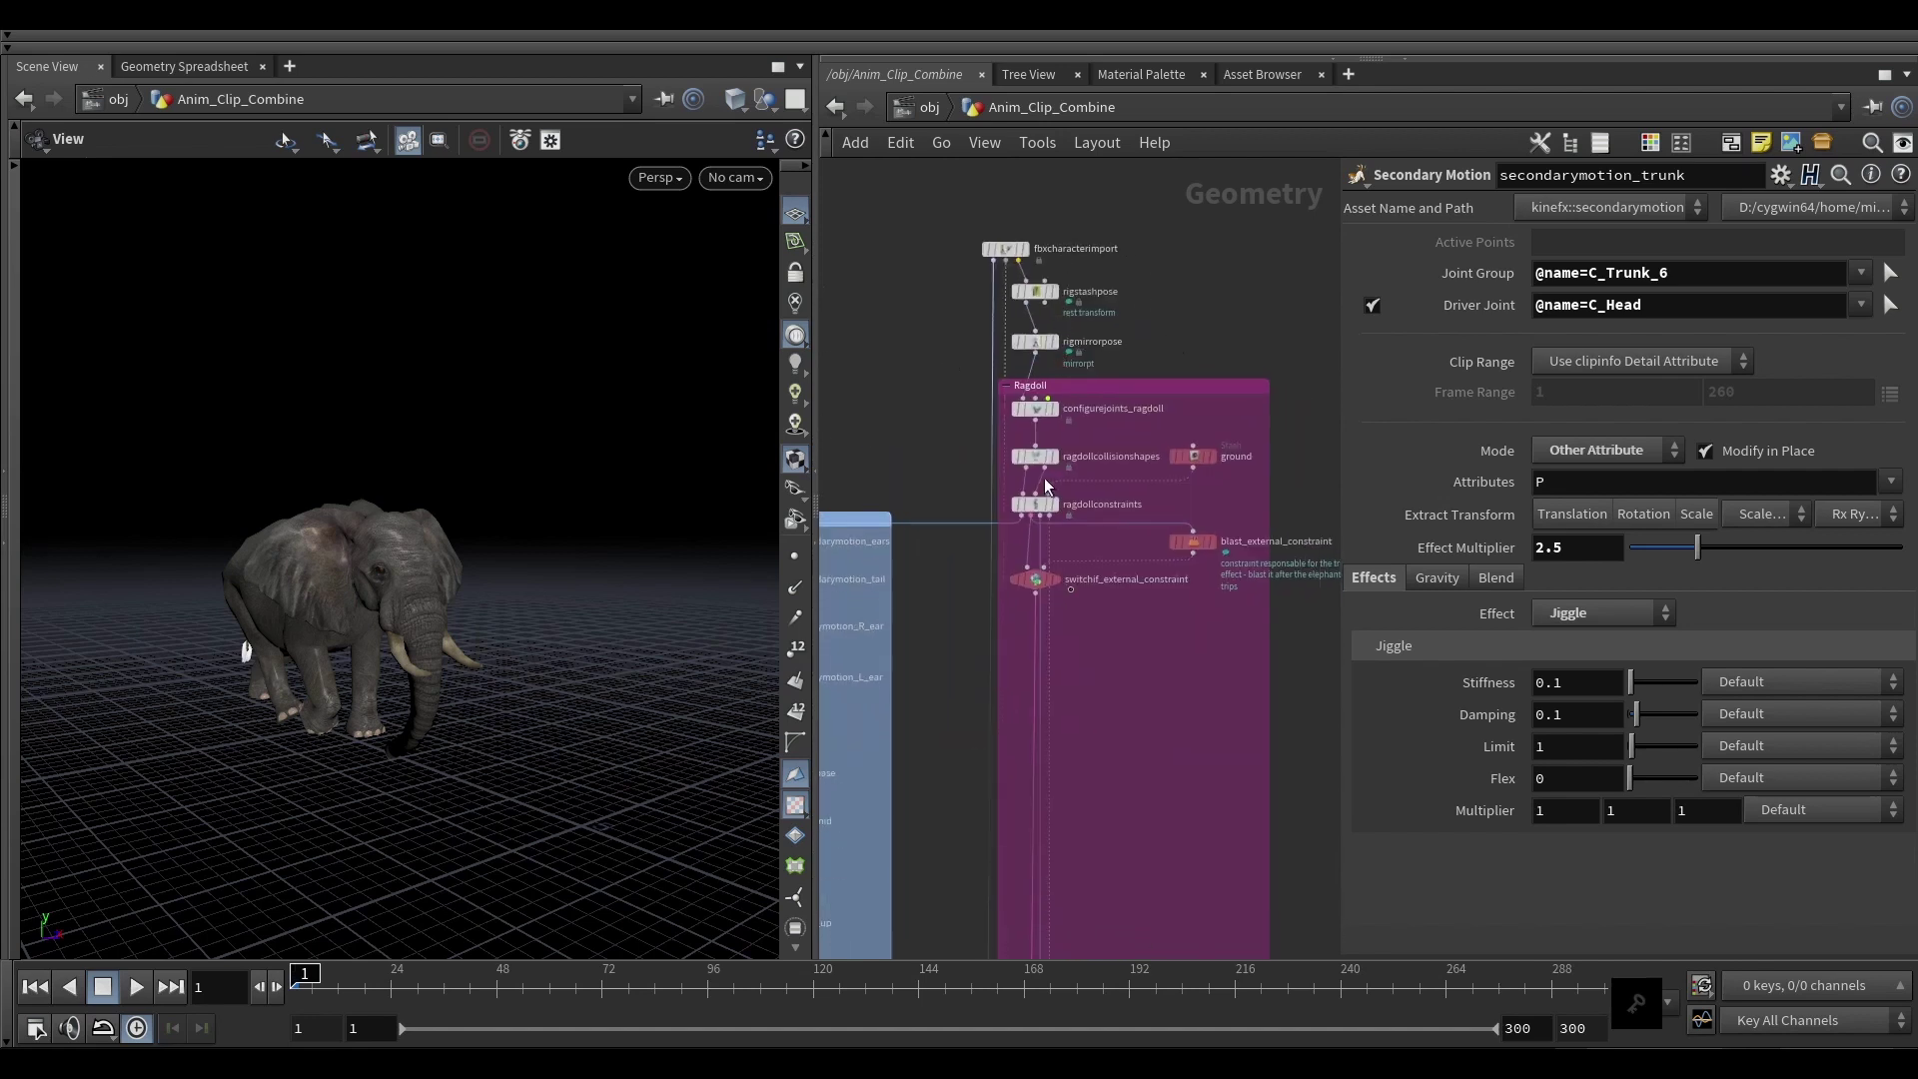
{"action": "scroll", "coordinate": [1101, 466], "scroll_direction": "up", "scroll_amount": 3}
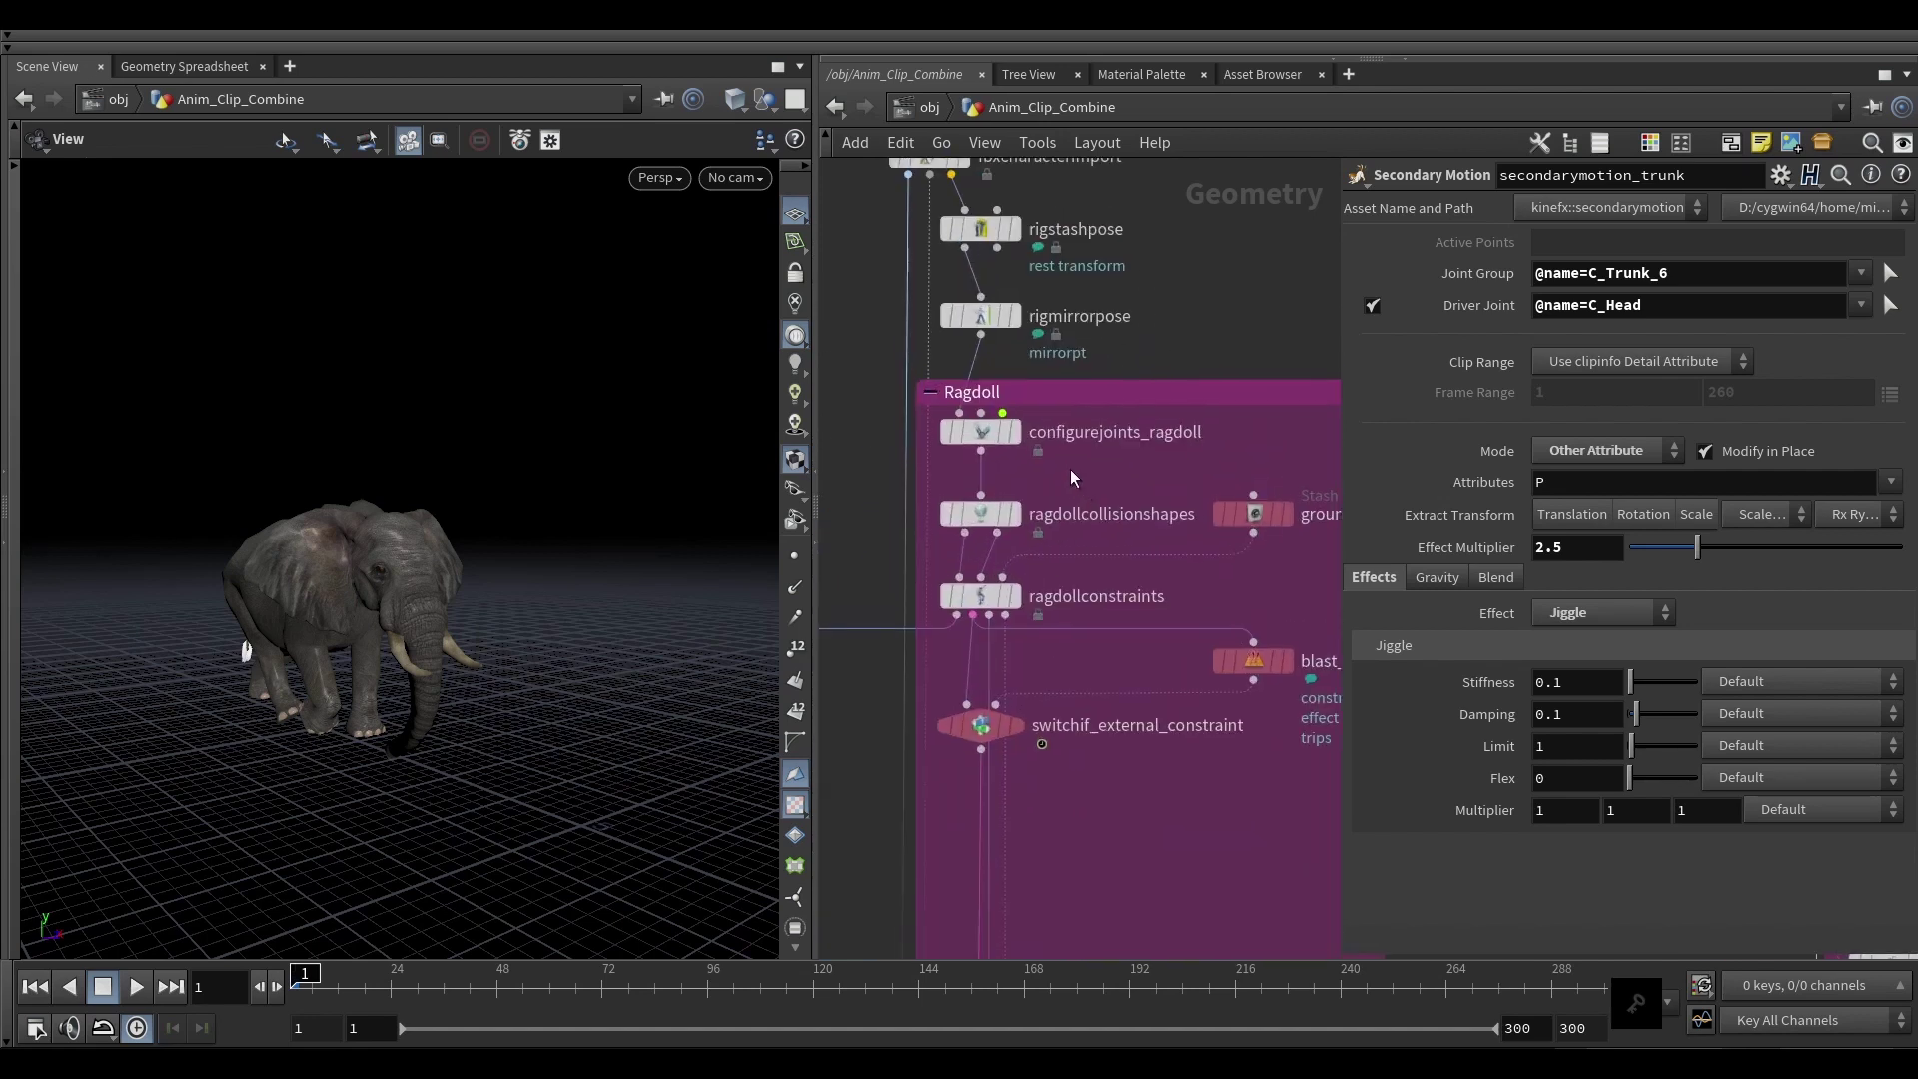
{"action": "left_click", "coordinate": [953, 436]}
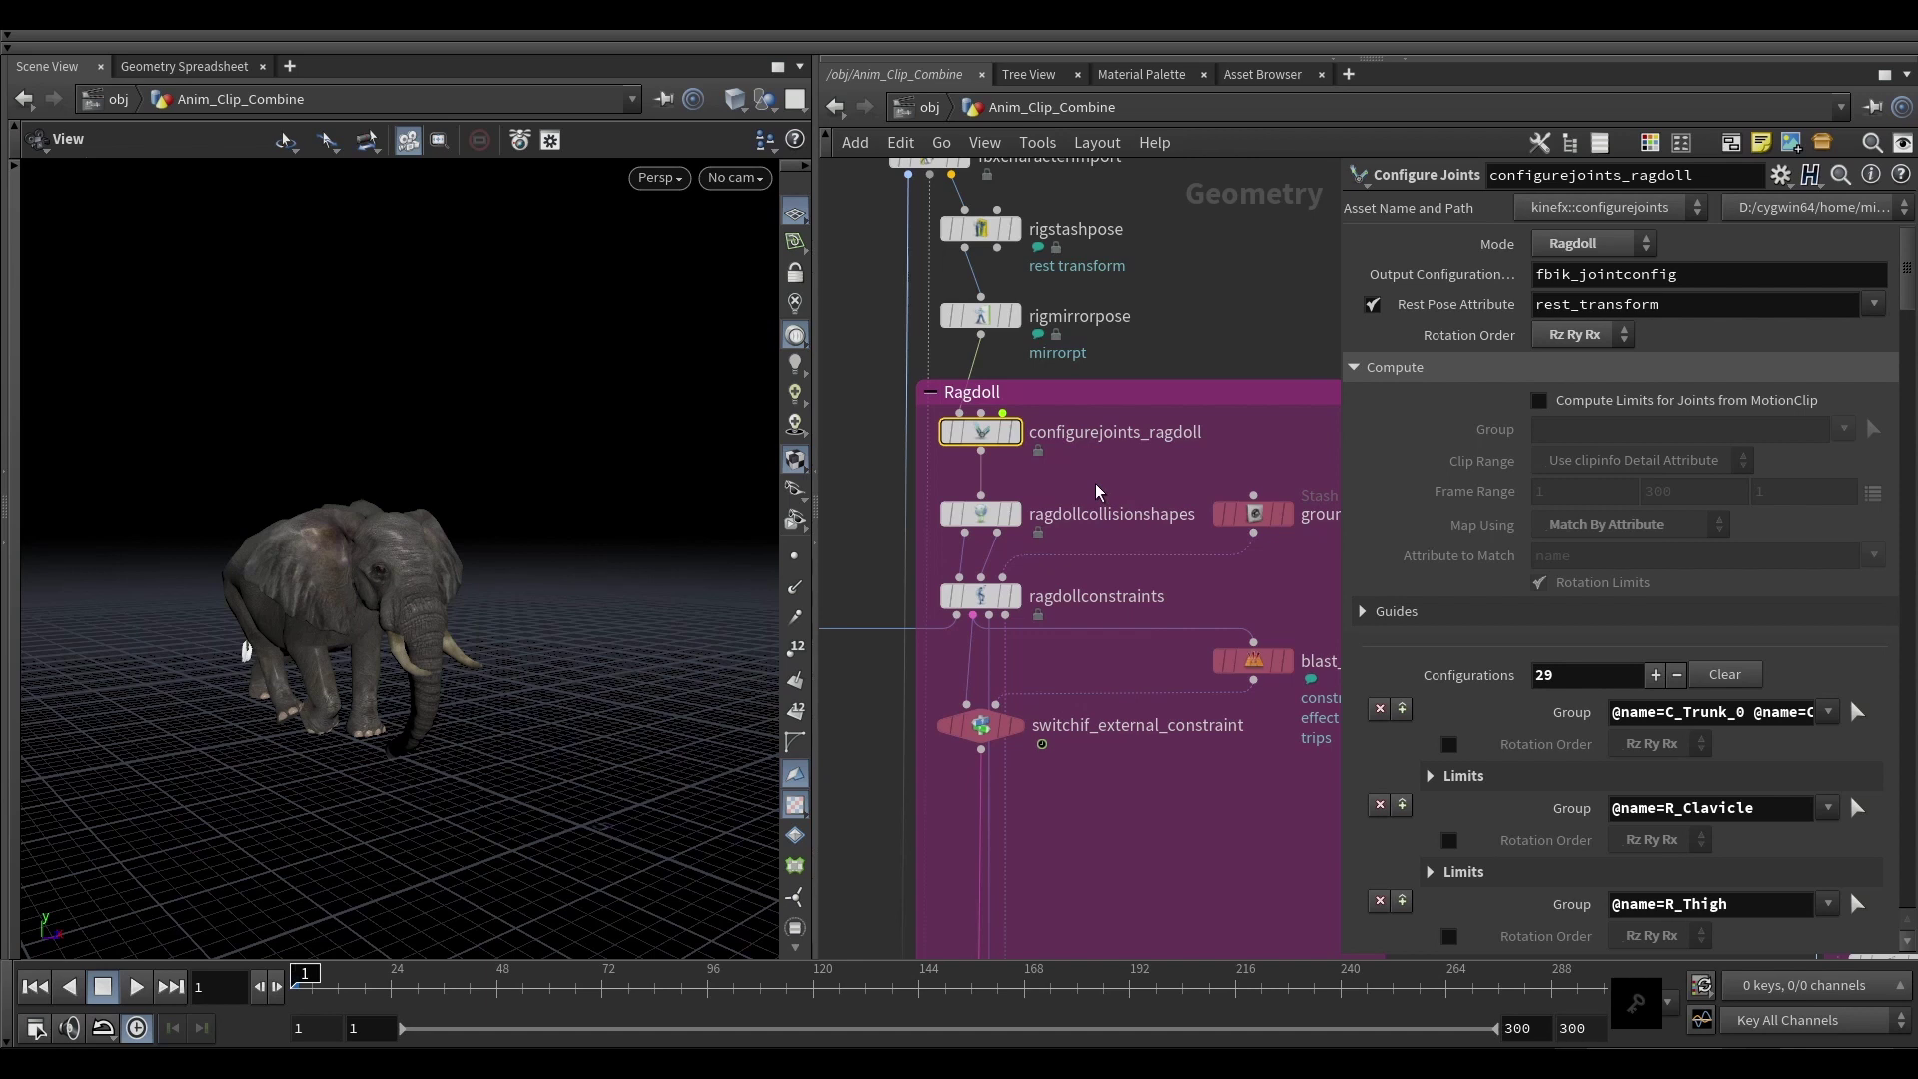
Step: Display the ragdollcollisionshapes node and activate its viewport handles to inspect the collision capsules around the elephant skeleton
{"action": "left_click", "coordinate": [1002, 517]}
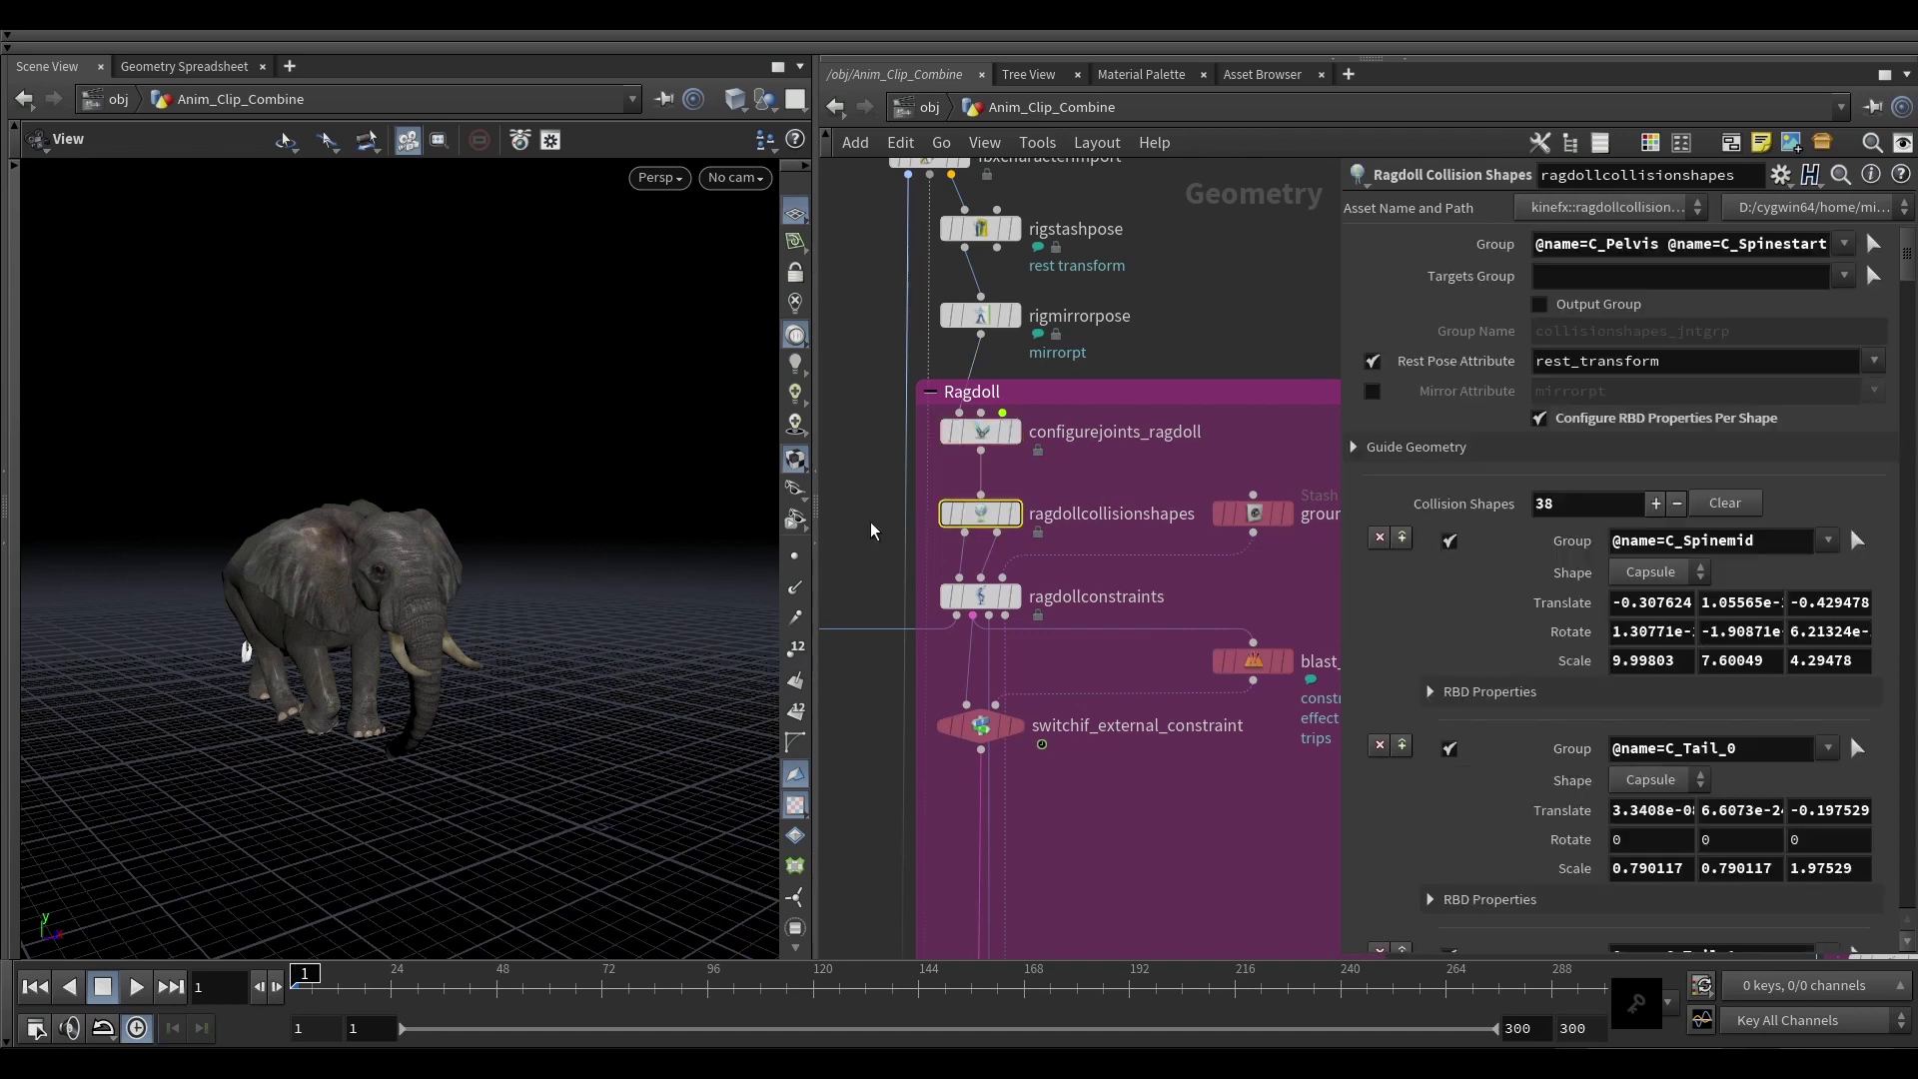
{"action": "left_click", "coordinate": [1013, 513]}
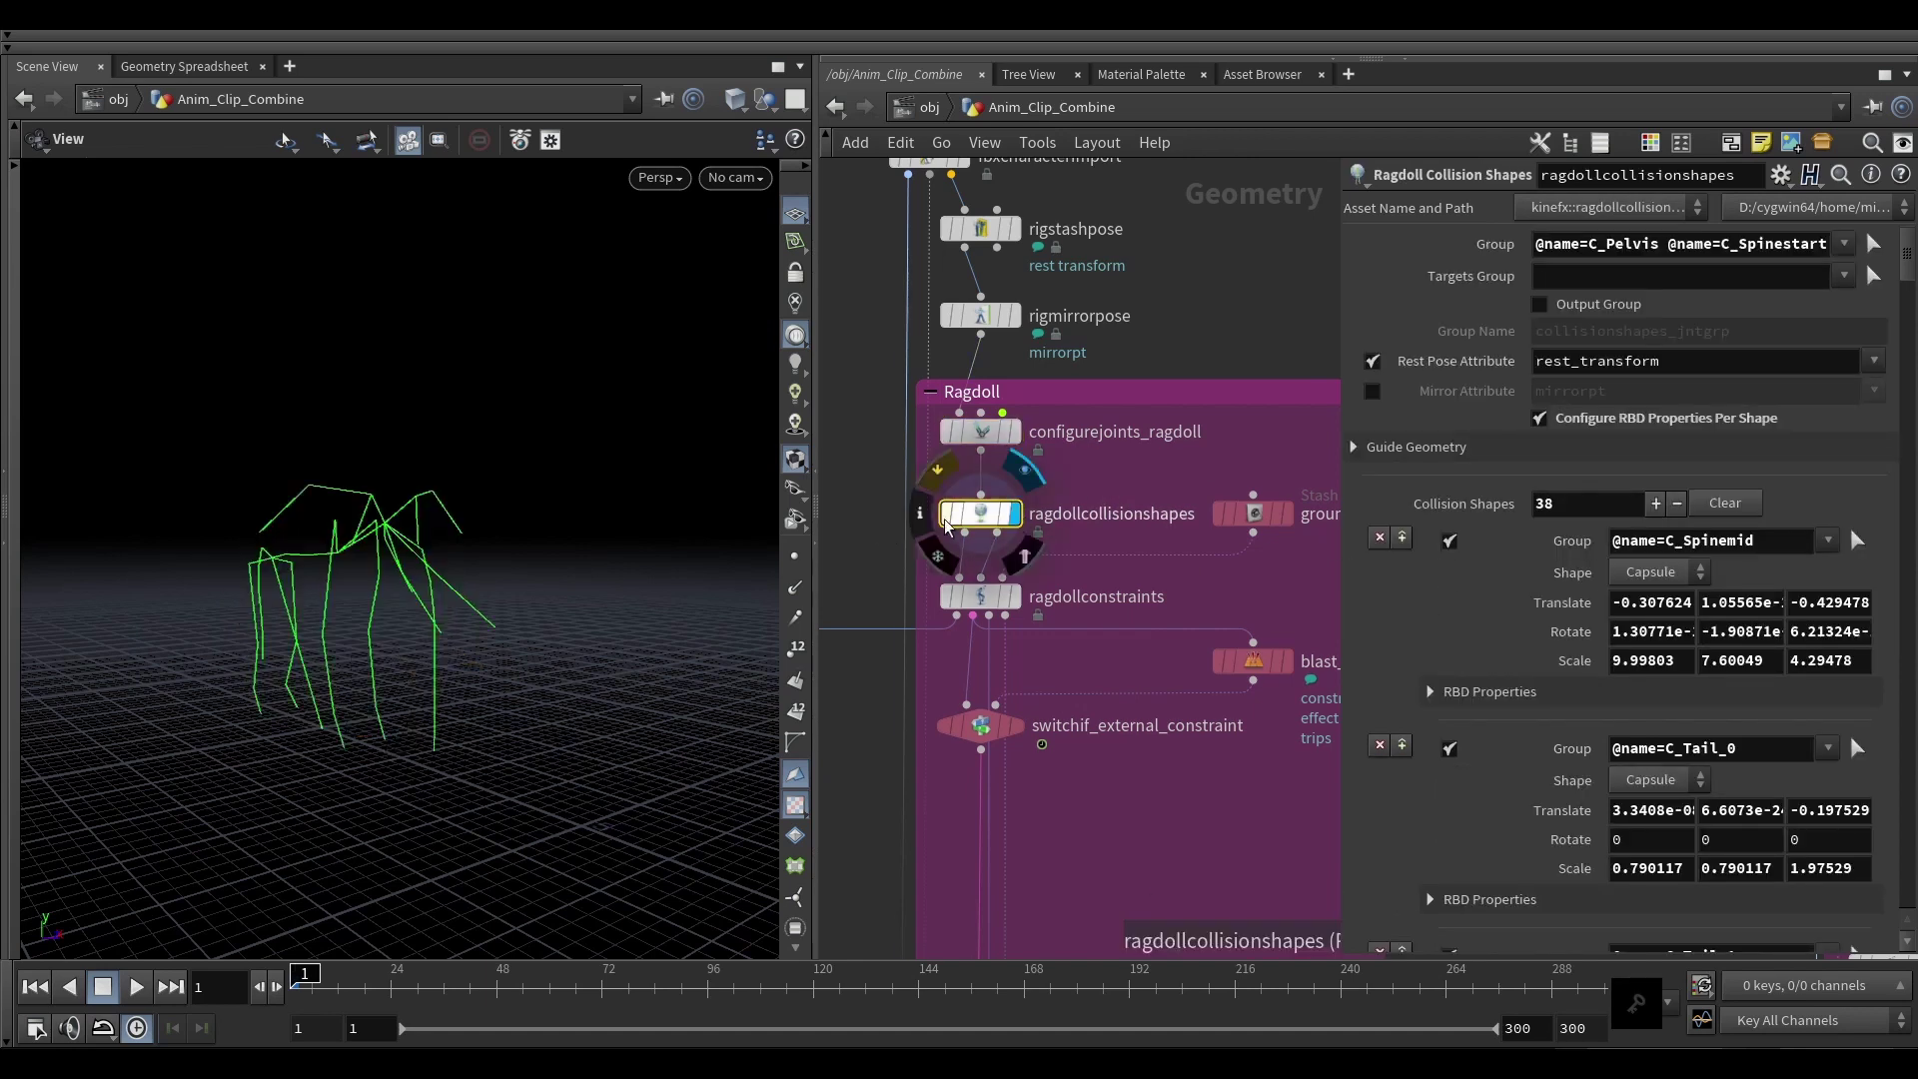
{"action": "key", "text": "Return"}
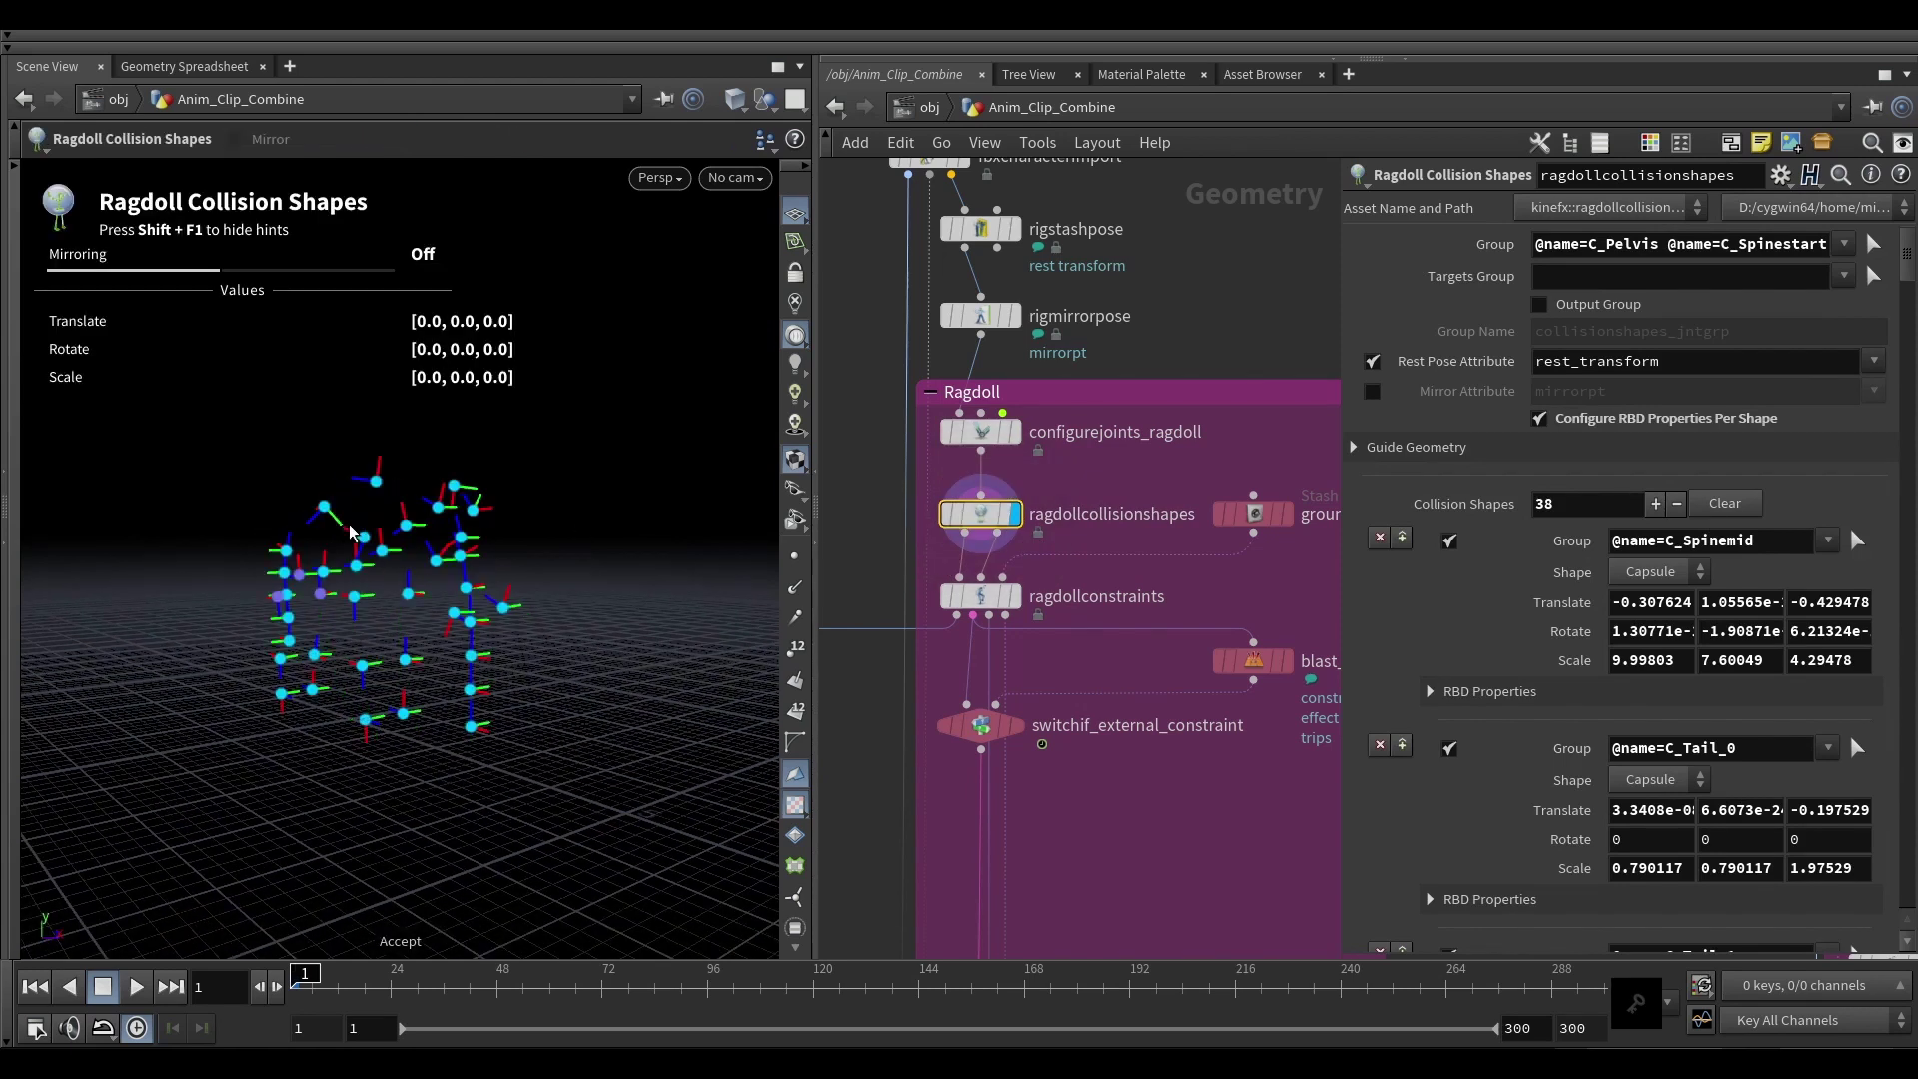
{"action": "left_click_drag", "start_coordinate": [327, 550], "coordinate": [396, 597]}
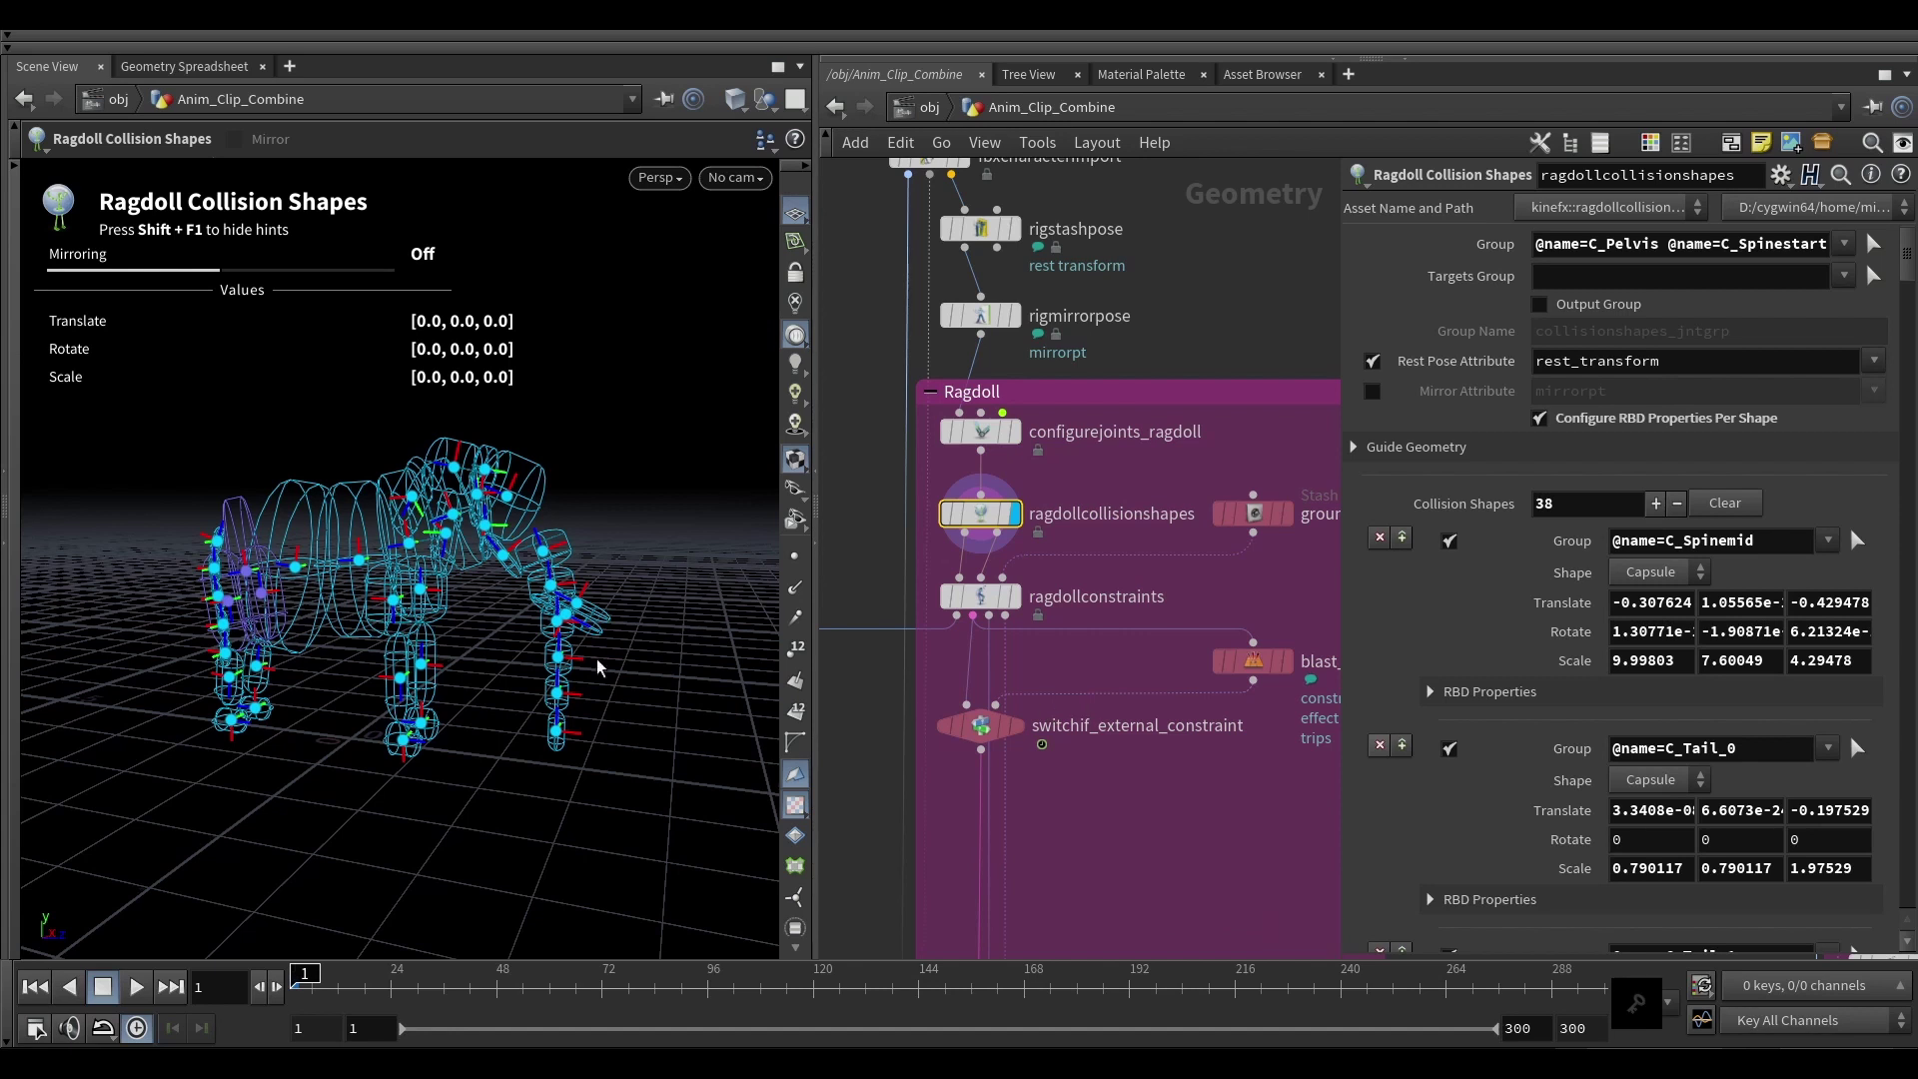
{"action": "left_click_drag", "start_coordinate": [266, 586], "coordinate": [184, 573], "text": "alt"}
{"action": "left_click_drag", "start_coordinate": [283, 468], "coordinate": [393, 546], "text": "alt"}
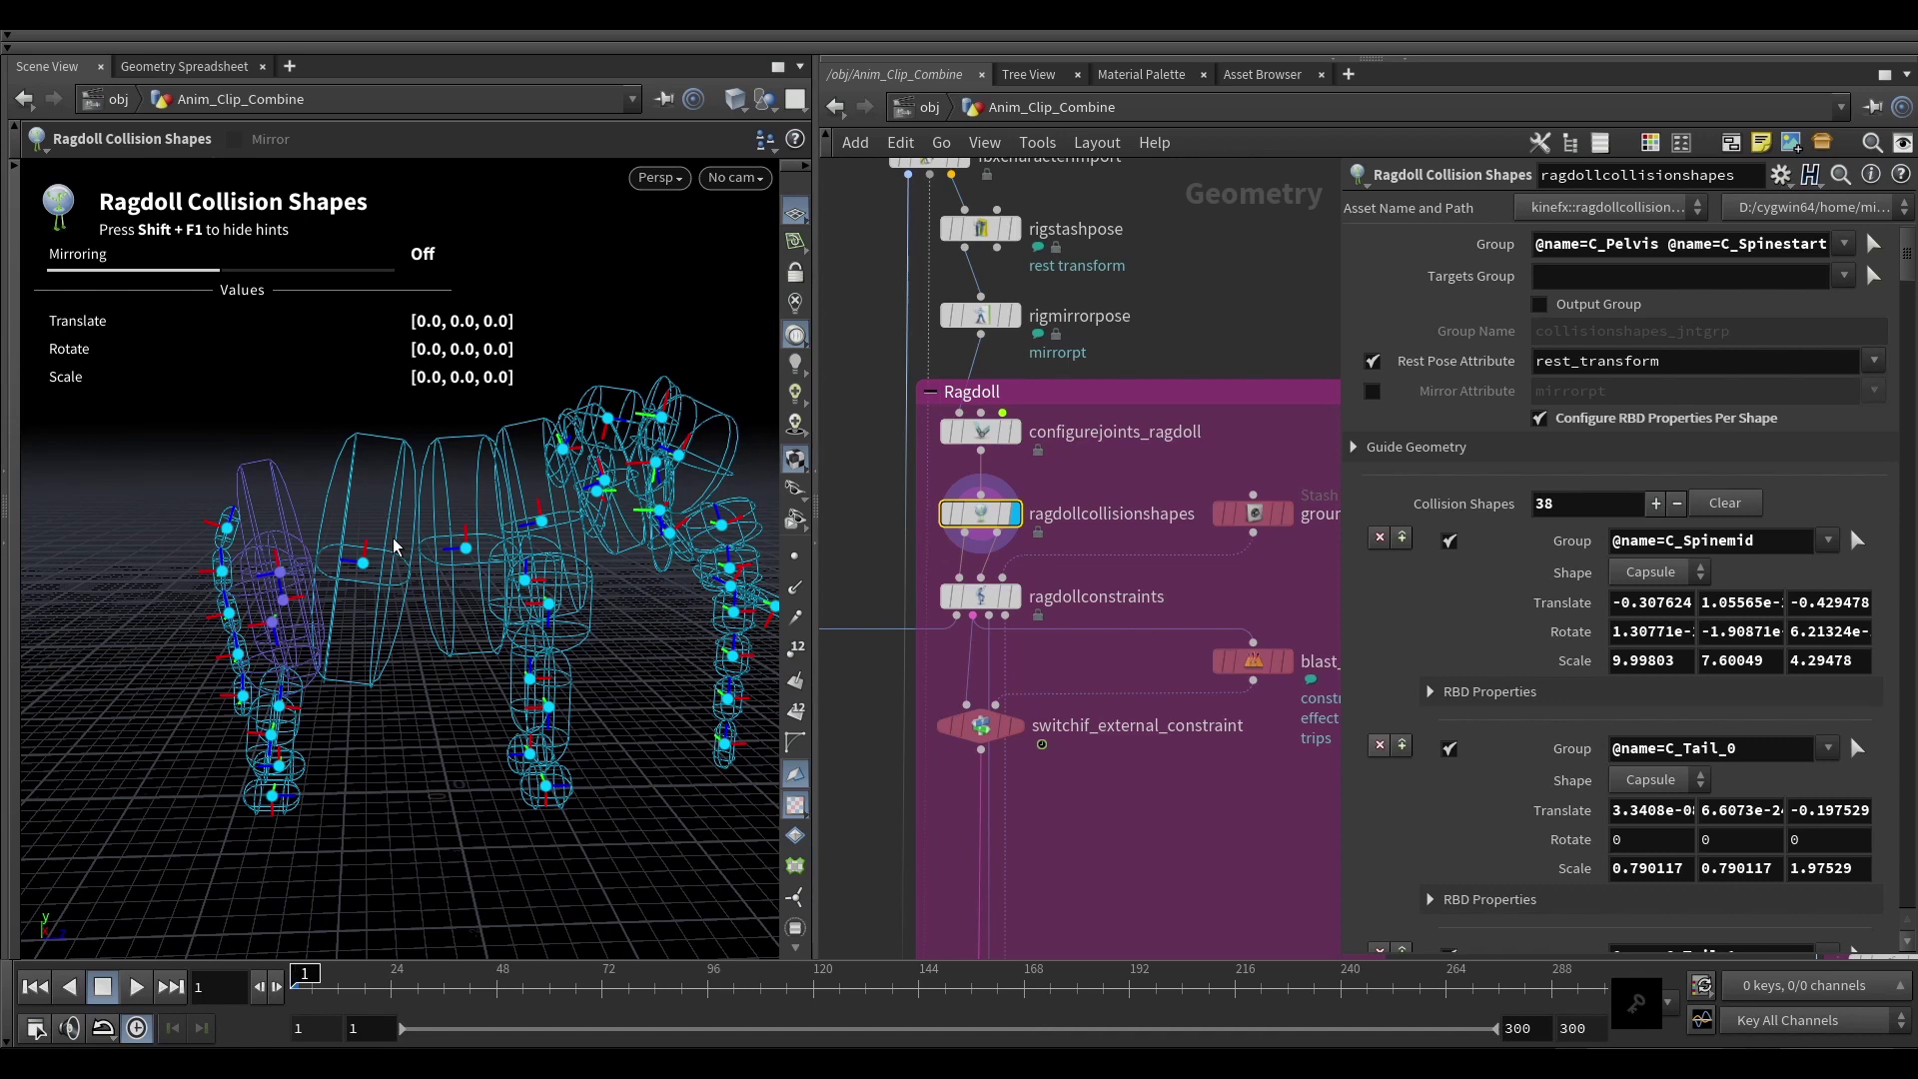
{"action": "left_click_drag", "start_coordinate": [320, 595], "coordinate": [289, 490]}
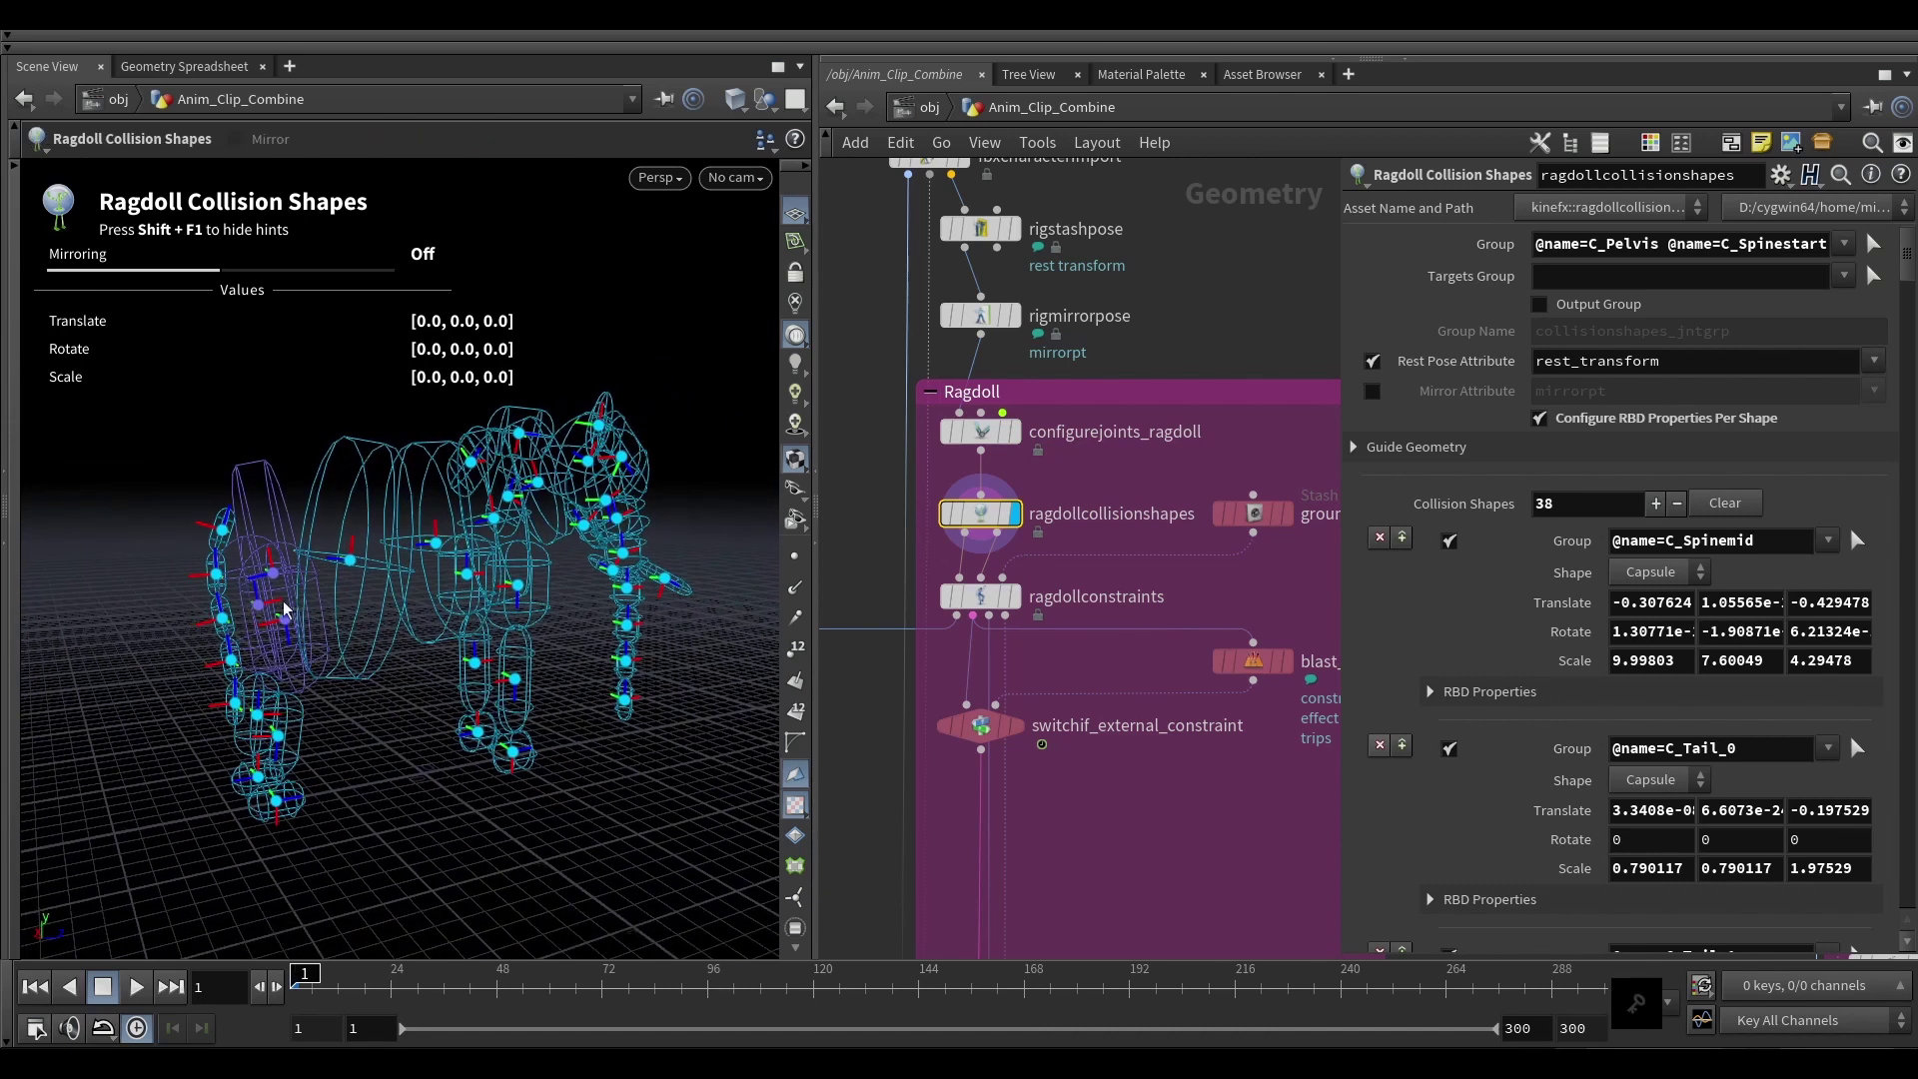
{"action": "left_click_drag", "start_coordinate": [345, 575], "coordinate": [280, 560]}
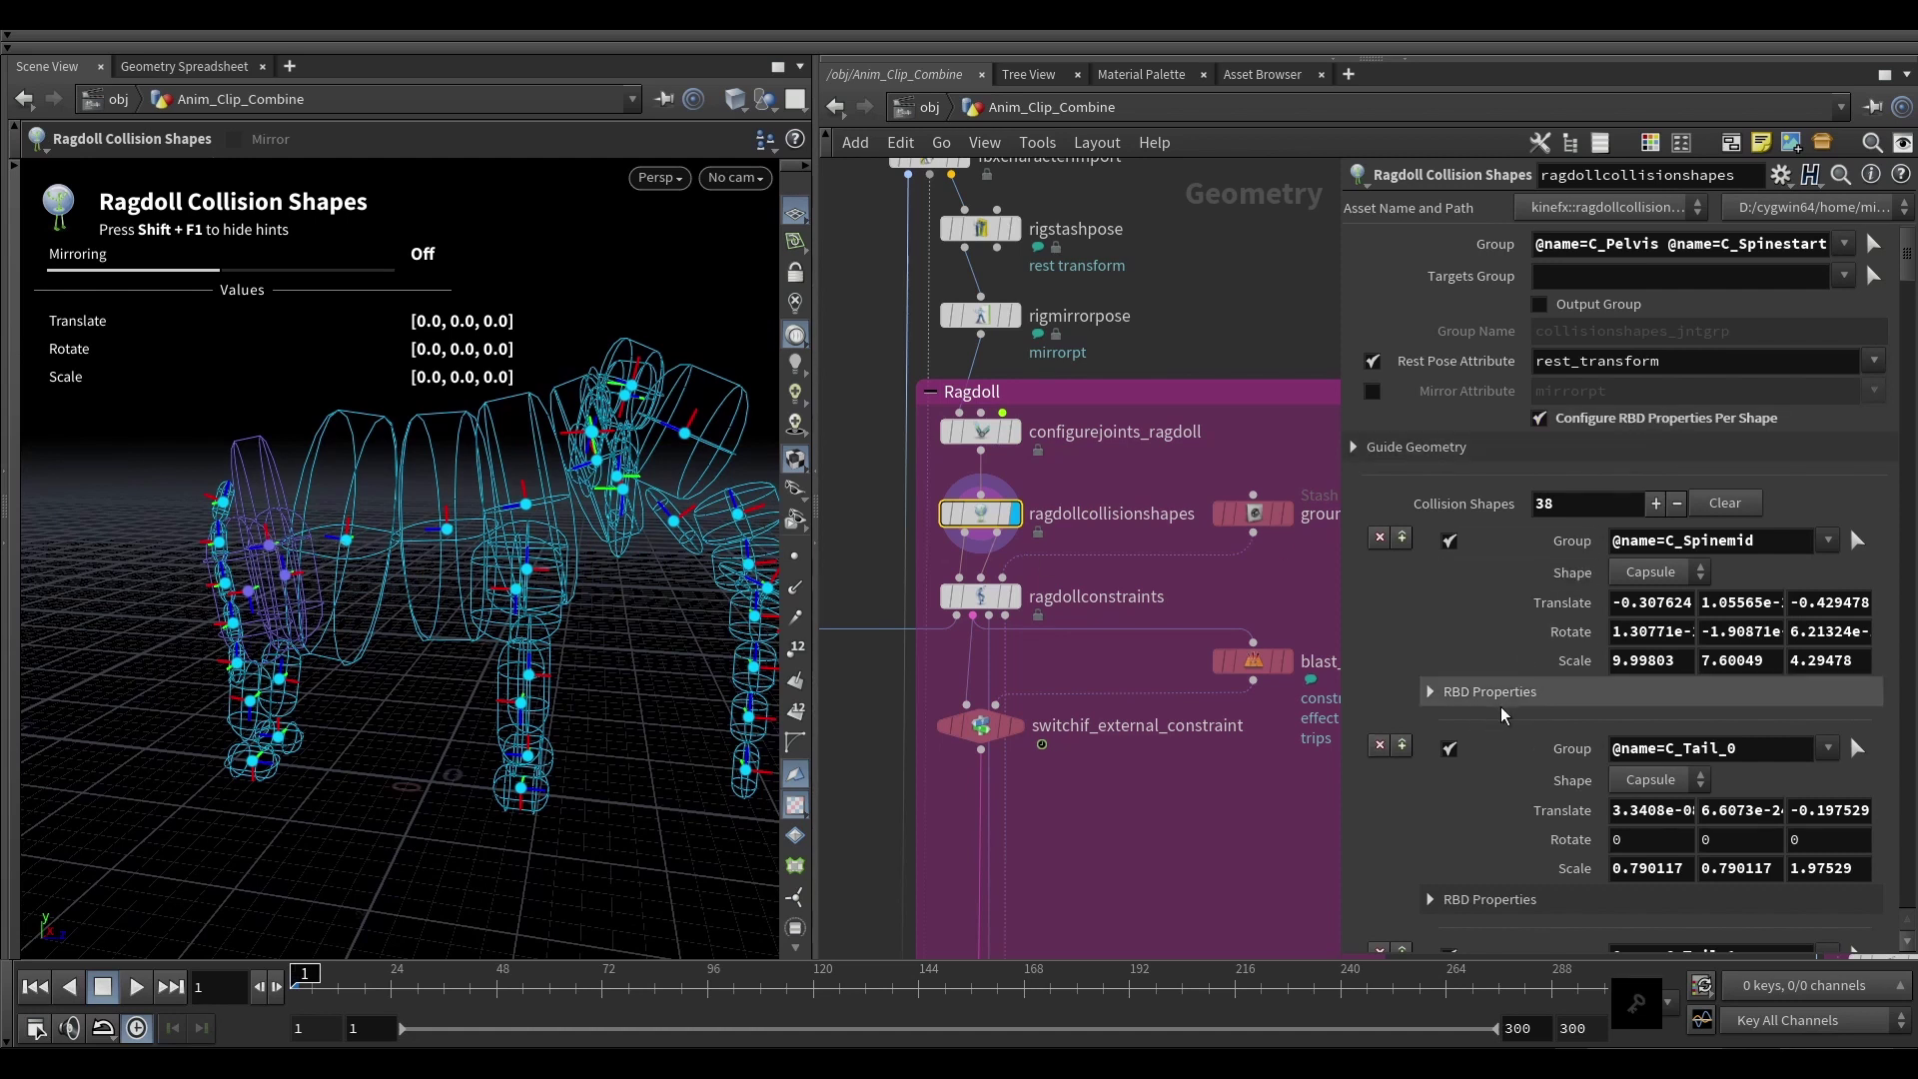
Step: Expand the RBD Properties of the C_Tail_1 collision shape to review its density, rotational stiffness, bounce and friction
{"action": "scroll", "coordinate": [1492, 705], "scroll_direction": "down", "scroll_amount": 4}
{"action": "scroll", "coordinate": [1484, 759], "scroll_direction": "down", "scroll_amount": 1}
{"action": "left_click", "coordinate": [1477, 819]}
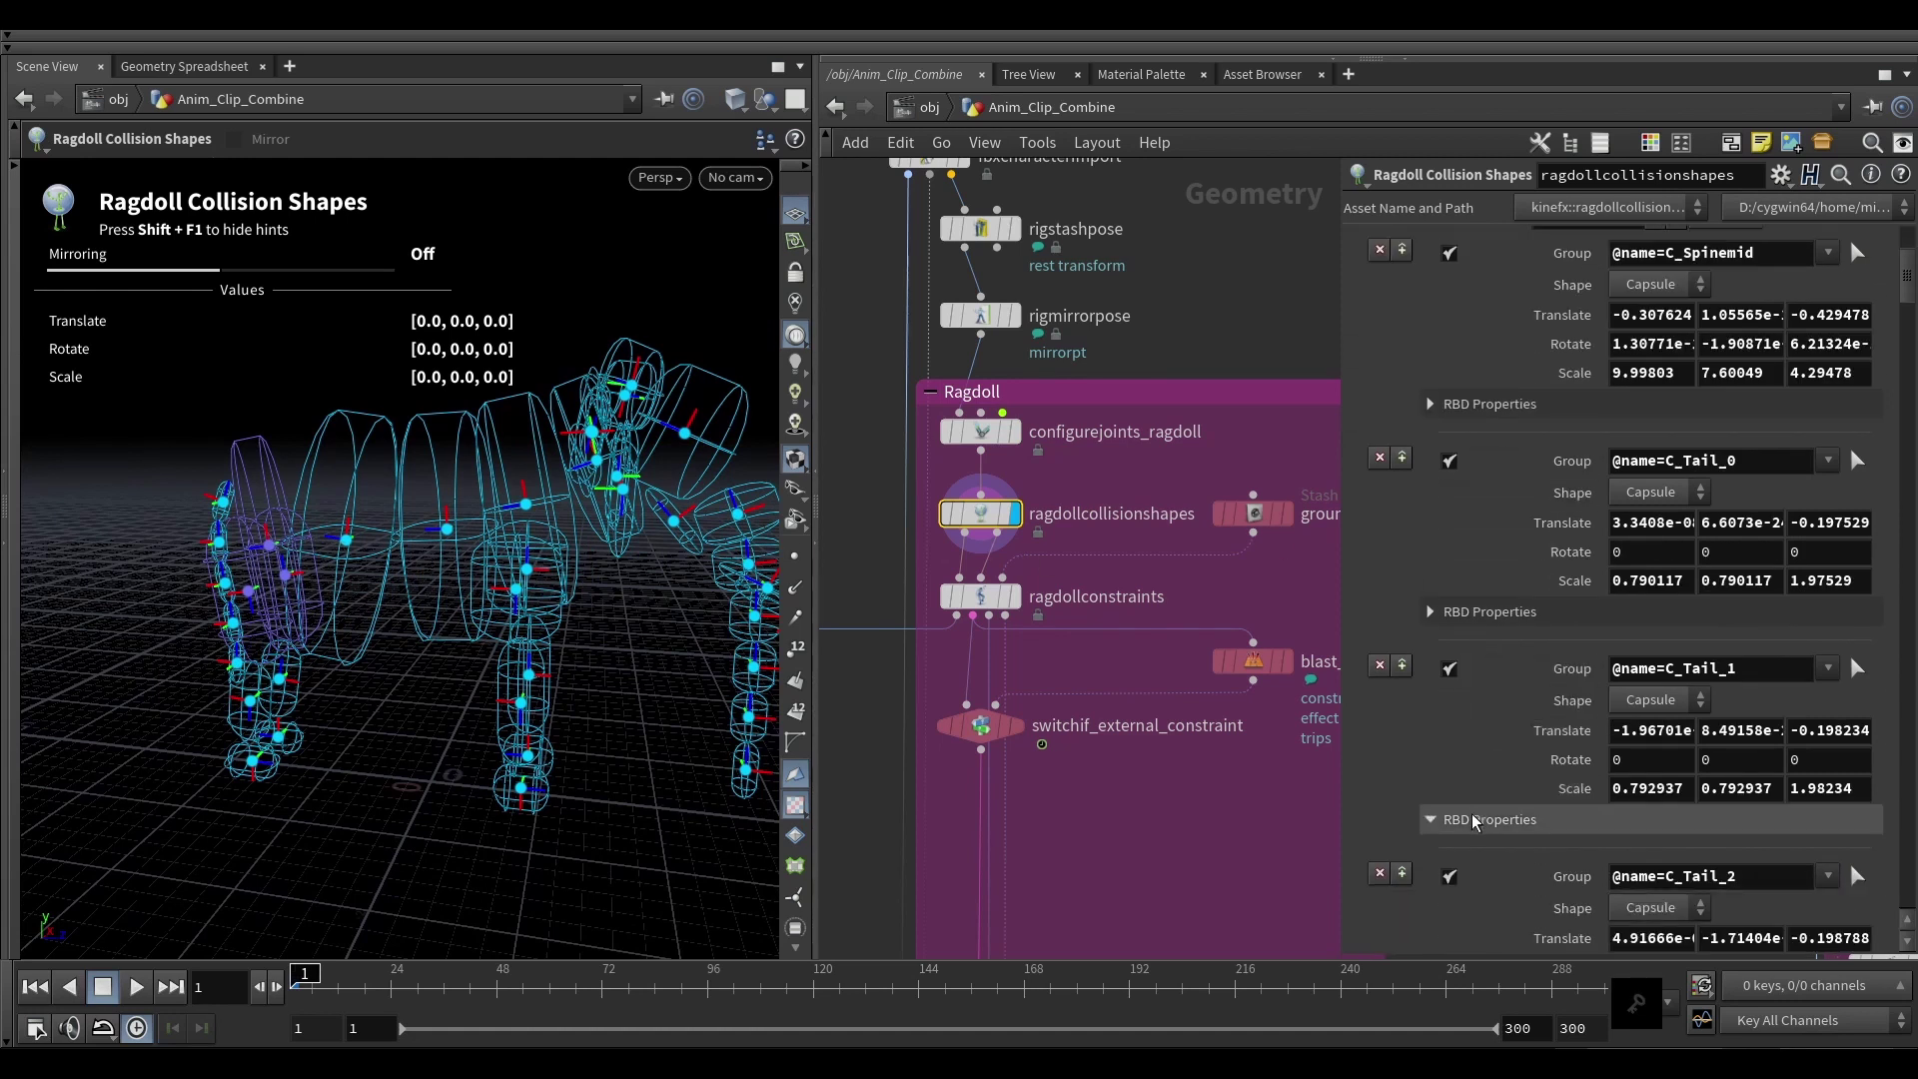
{"action": "scroll", "coordinate": [1521, 799], "scroll_direction": "down", "scroll_amount": 3}
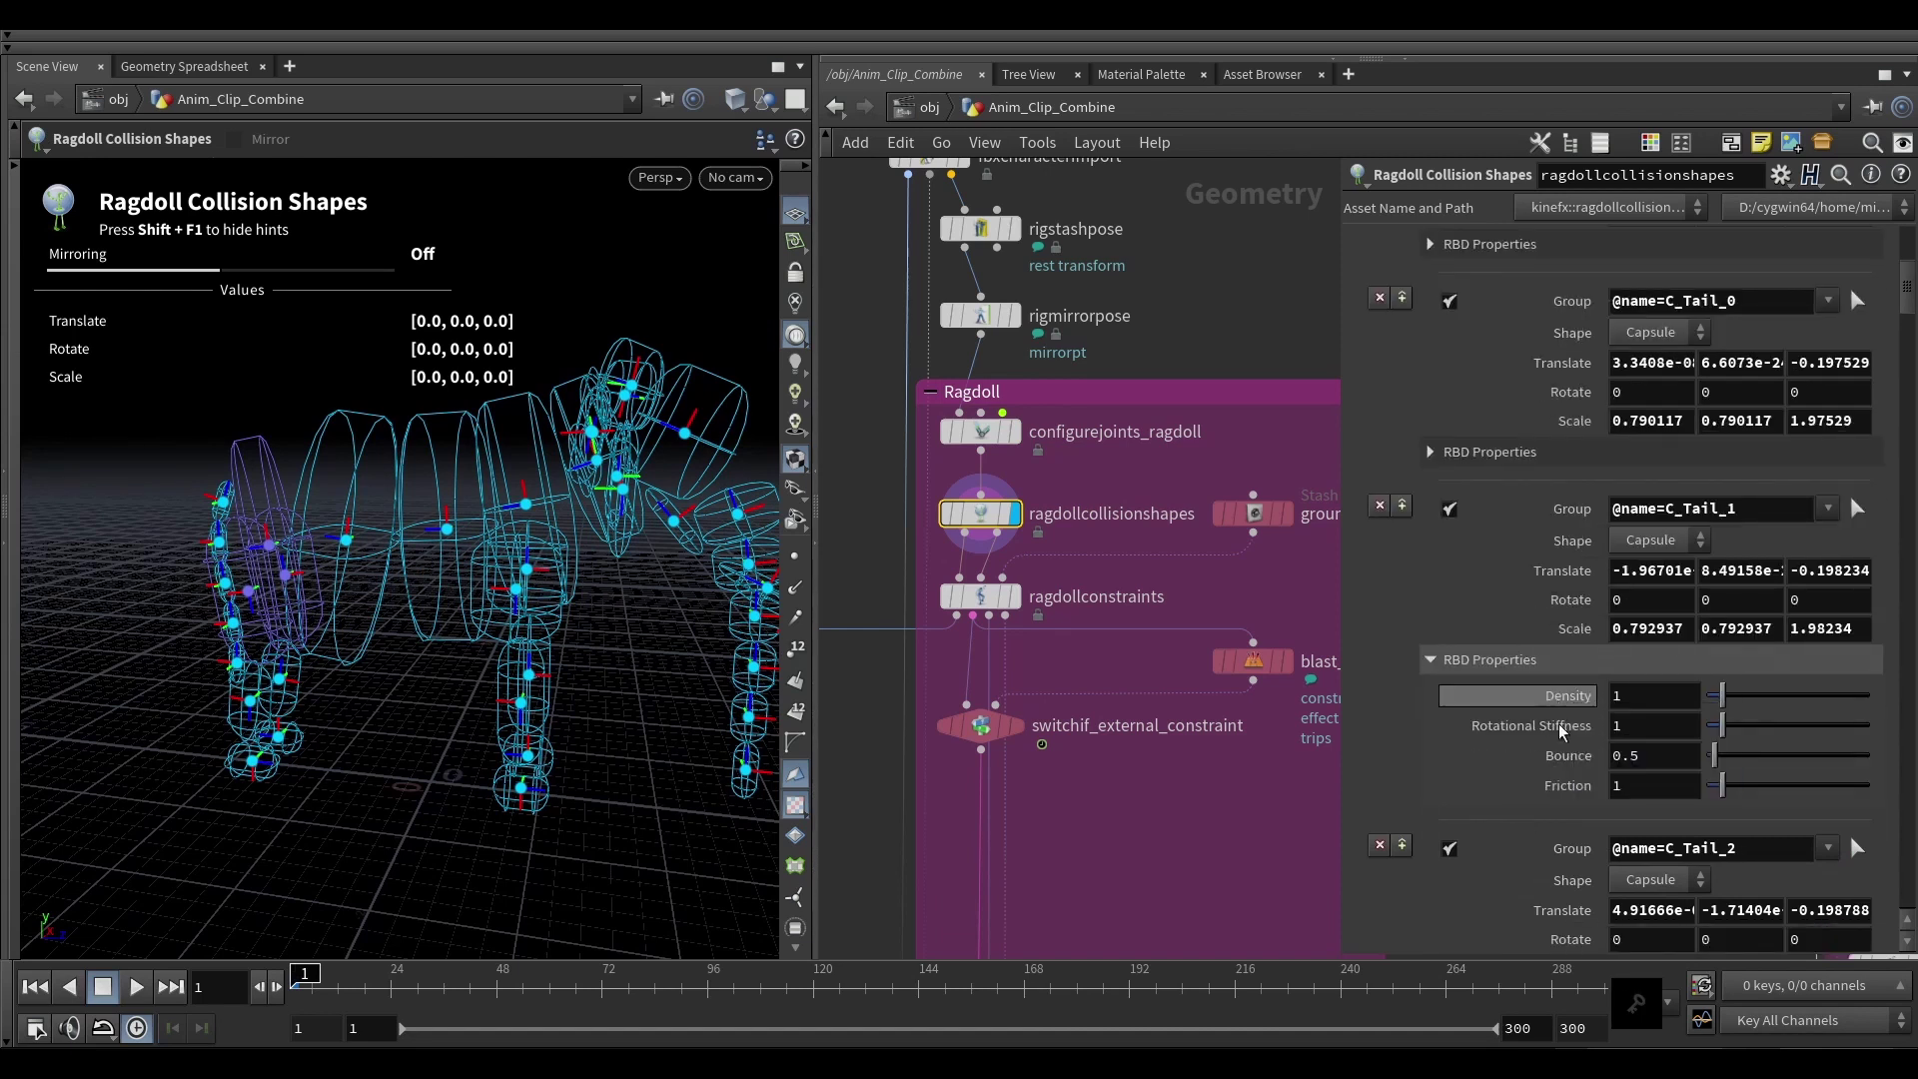
{"action": "mouse_move", "coordinate": [1594, 707]}
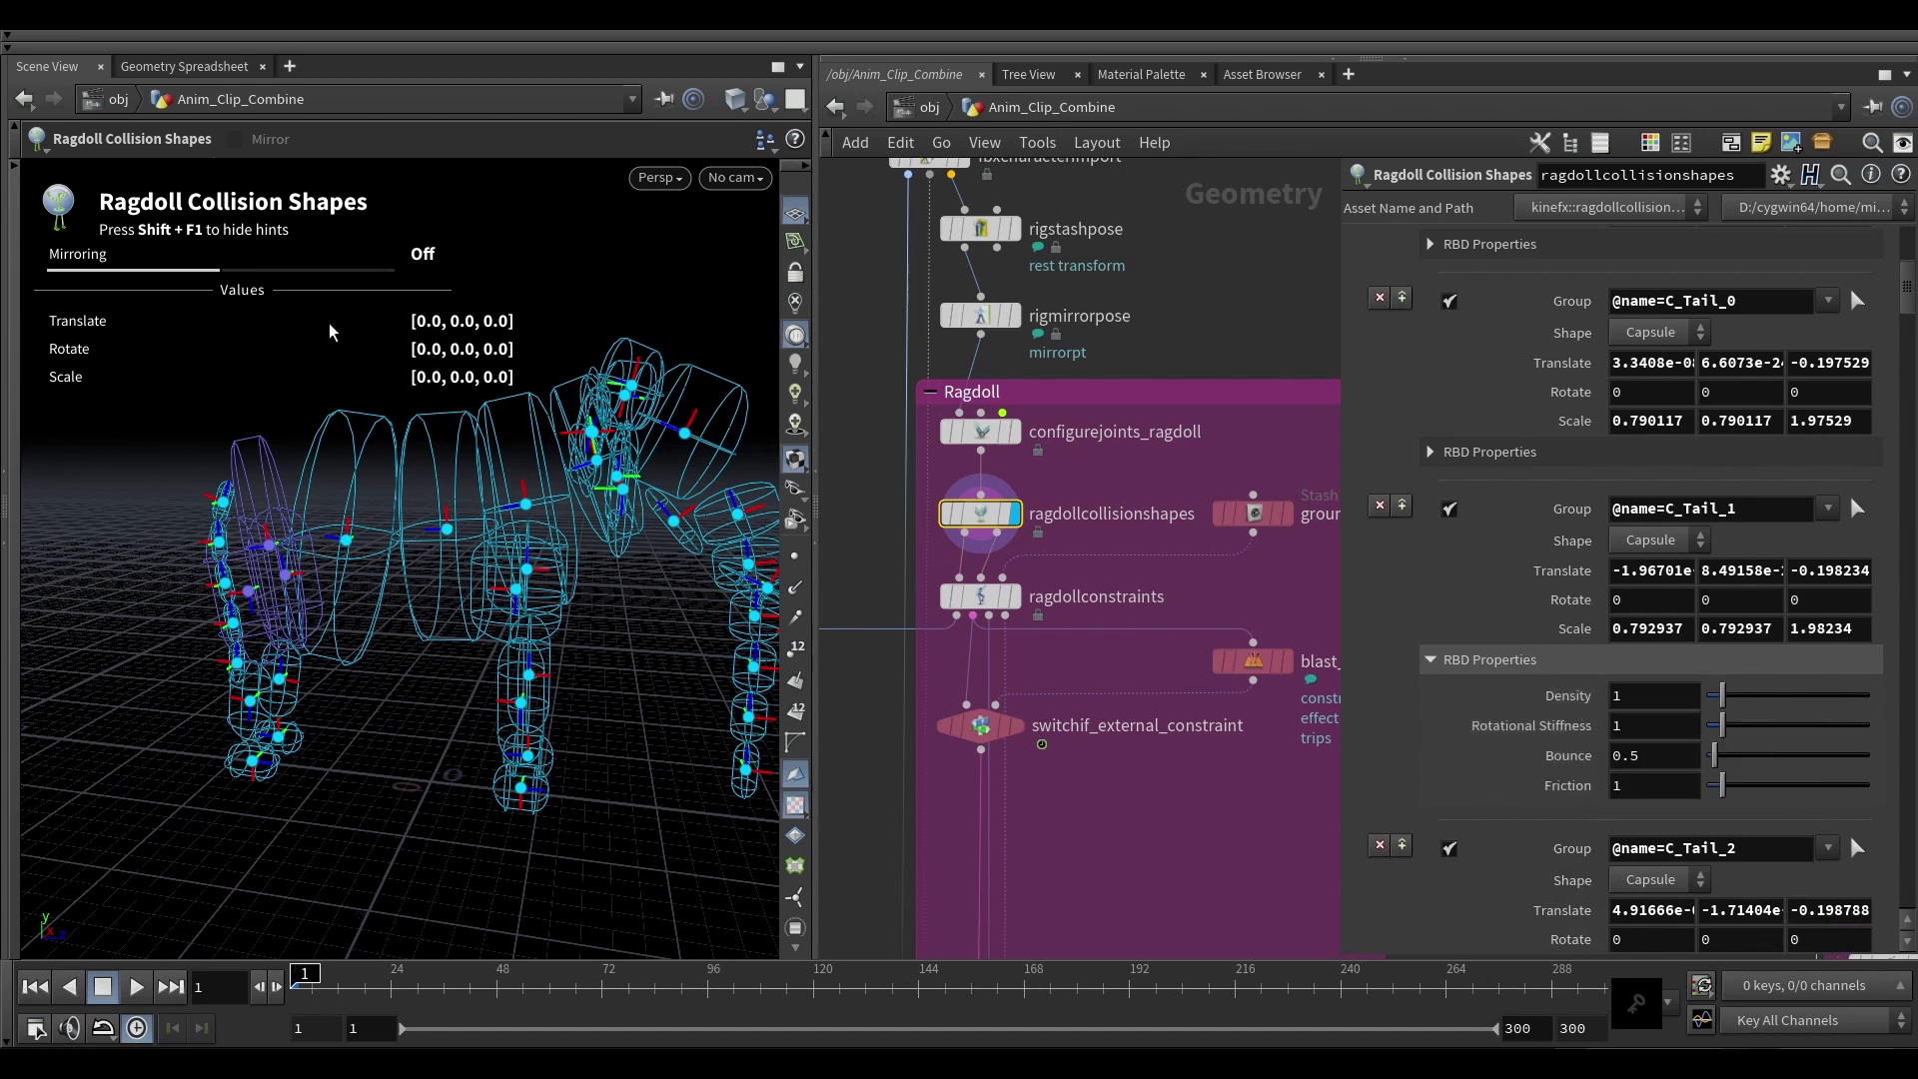
Step: Select the pelvis collision shape to review its RBD density, inspect the capsules again and exit the collision shape handles
{"action": "left_click", "coordinate": [252, 548]}
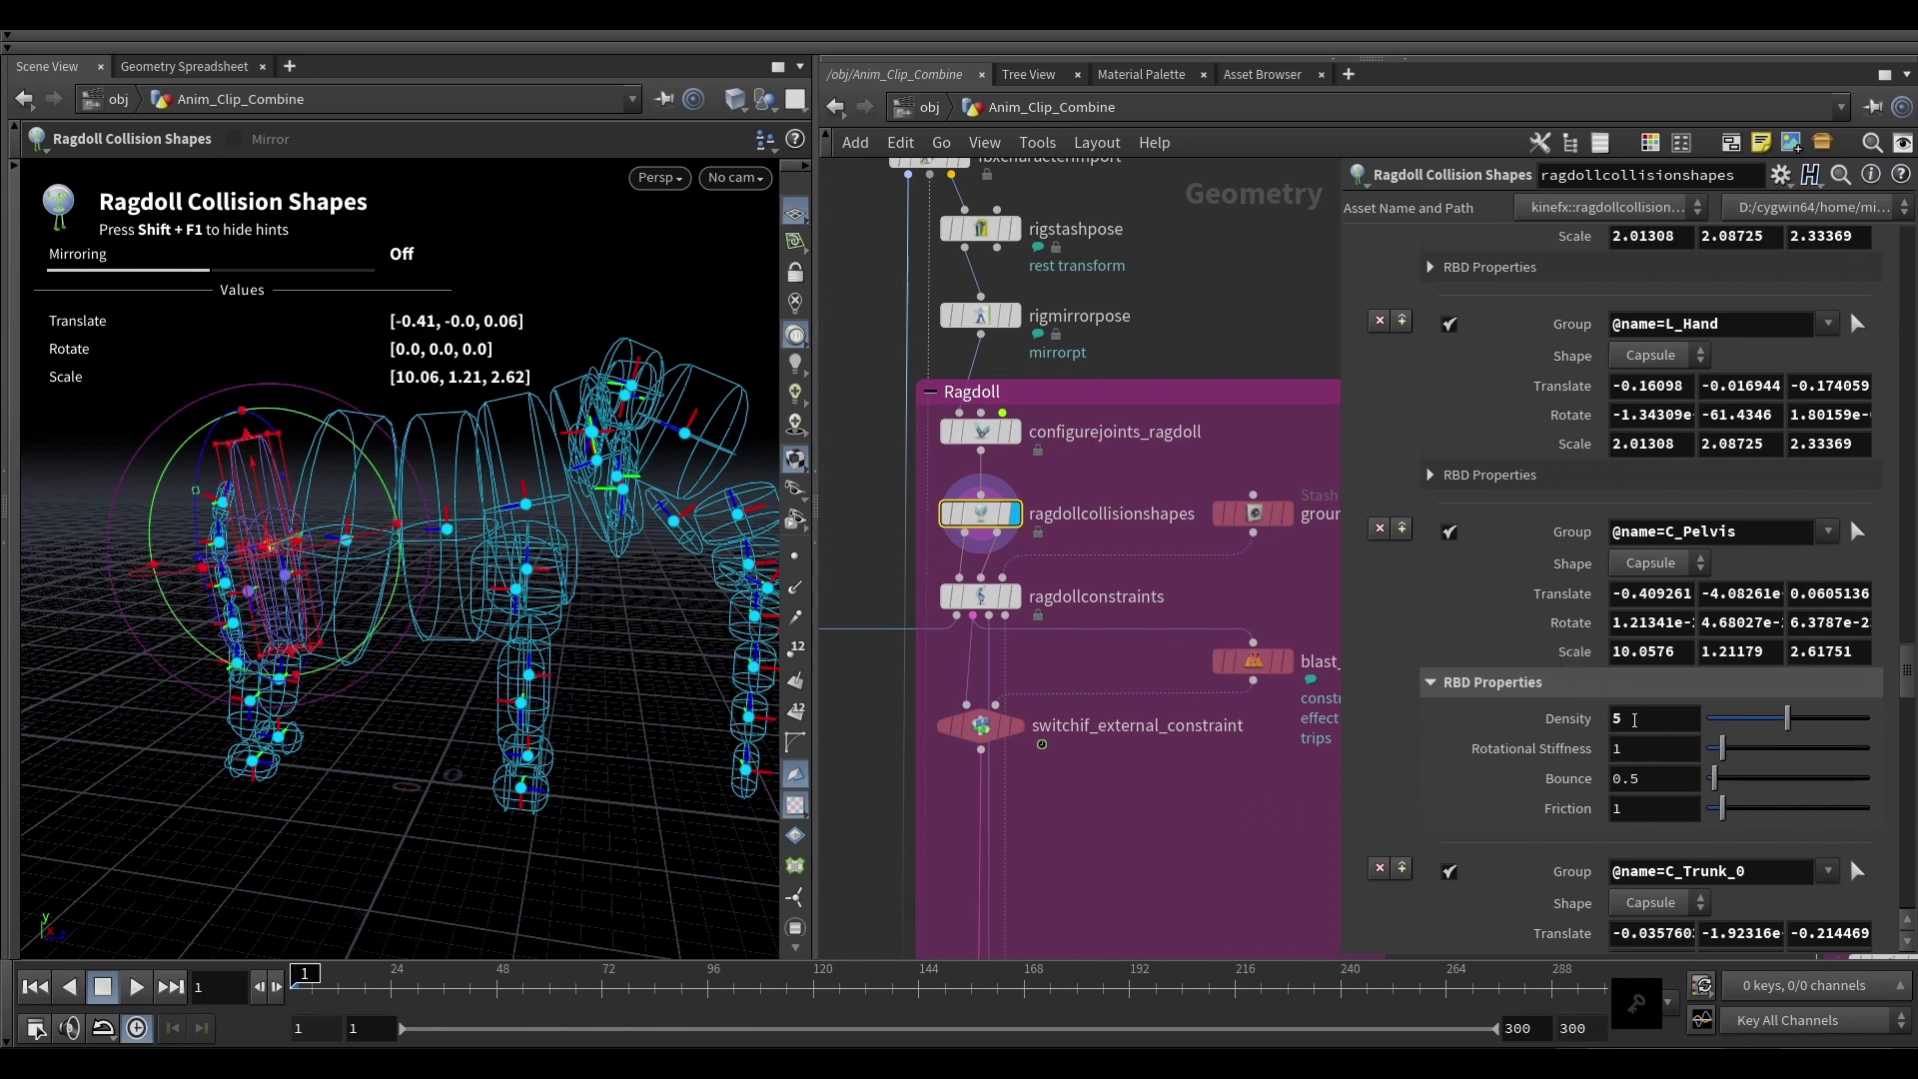
{"action": "left_click", "coordinate": [632, 648]}
{"action": "right_click_drag", "start_coordinate": [459, 464], "coordinate": [382, 470], "text": "alt"}
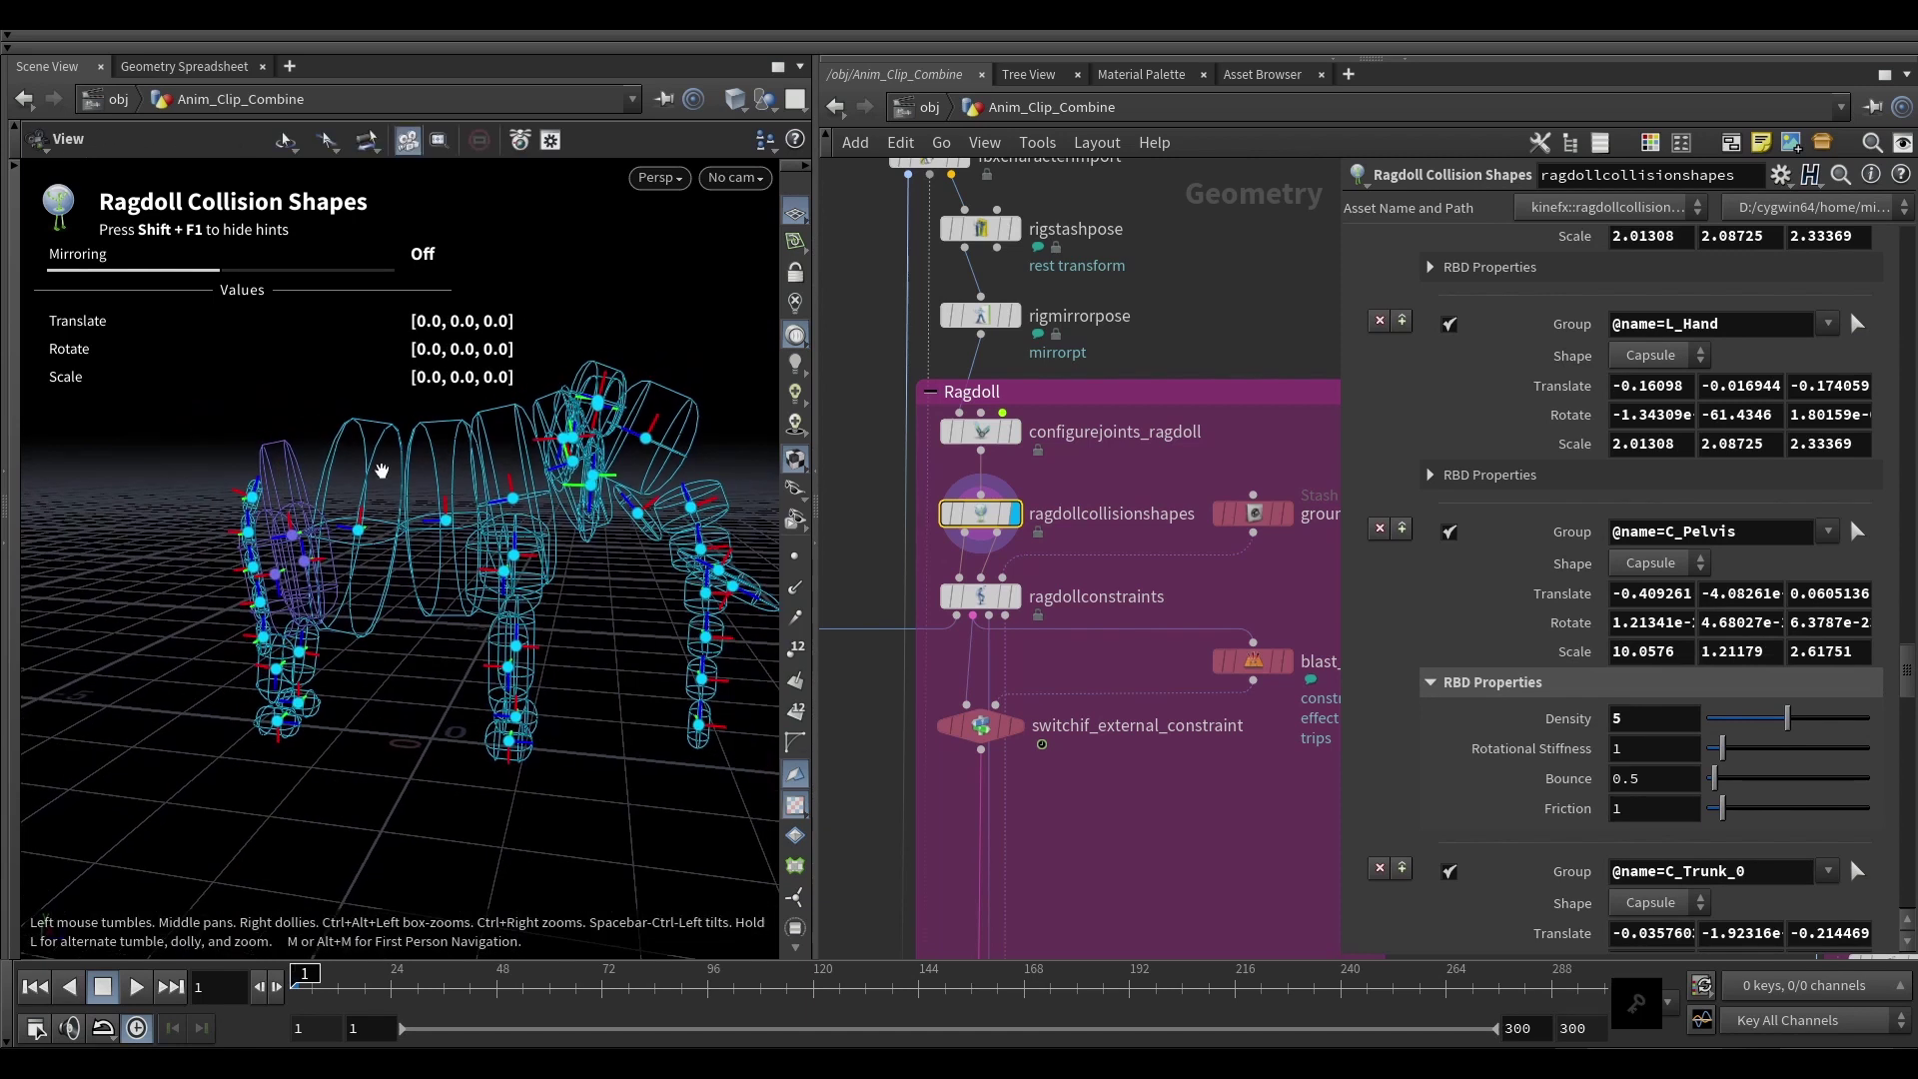
{"action": "middle_click_drag", "start_coordinate": [474, 500], "coordinate": [380, 511], "text": "alt"}
{"action": "left_click_drag", "start_coordinate": [380, 511], "coordinate": [328, 484], "text": "alt"}
{"action": "middle_click_drag", "start_coordinate": [328, 485], "coordinate": [350, 497], "text": "alt"}
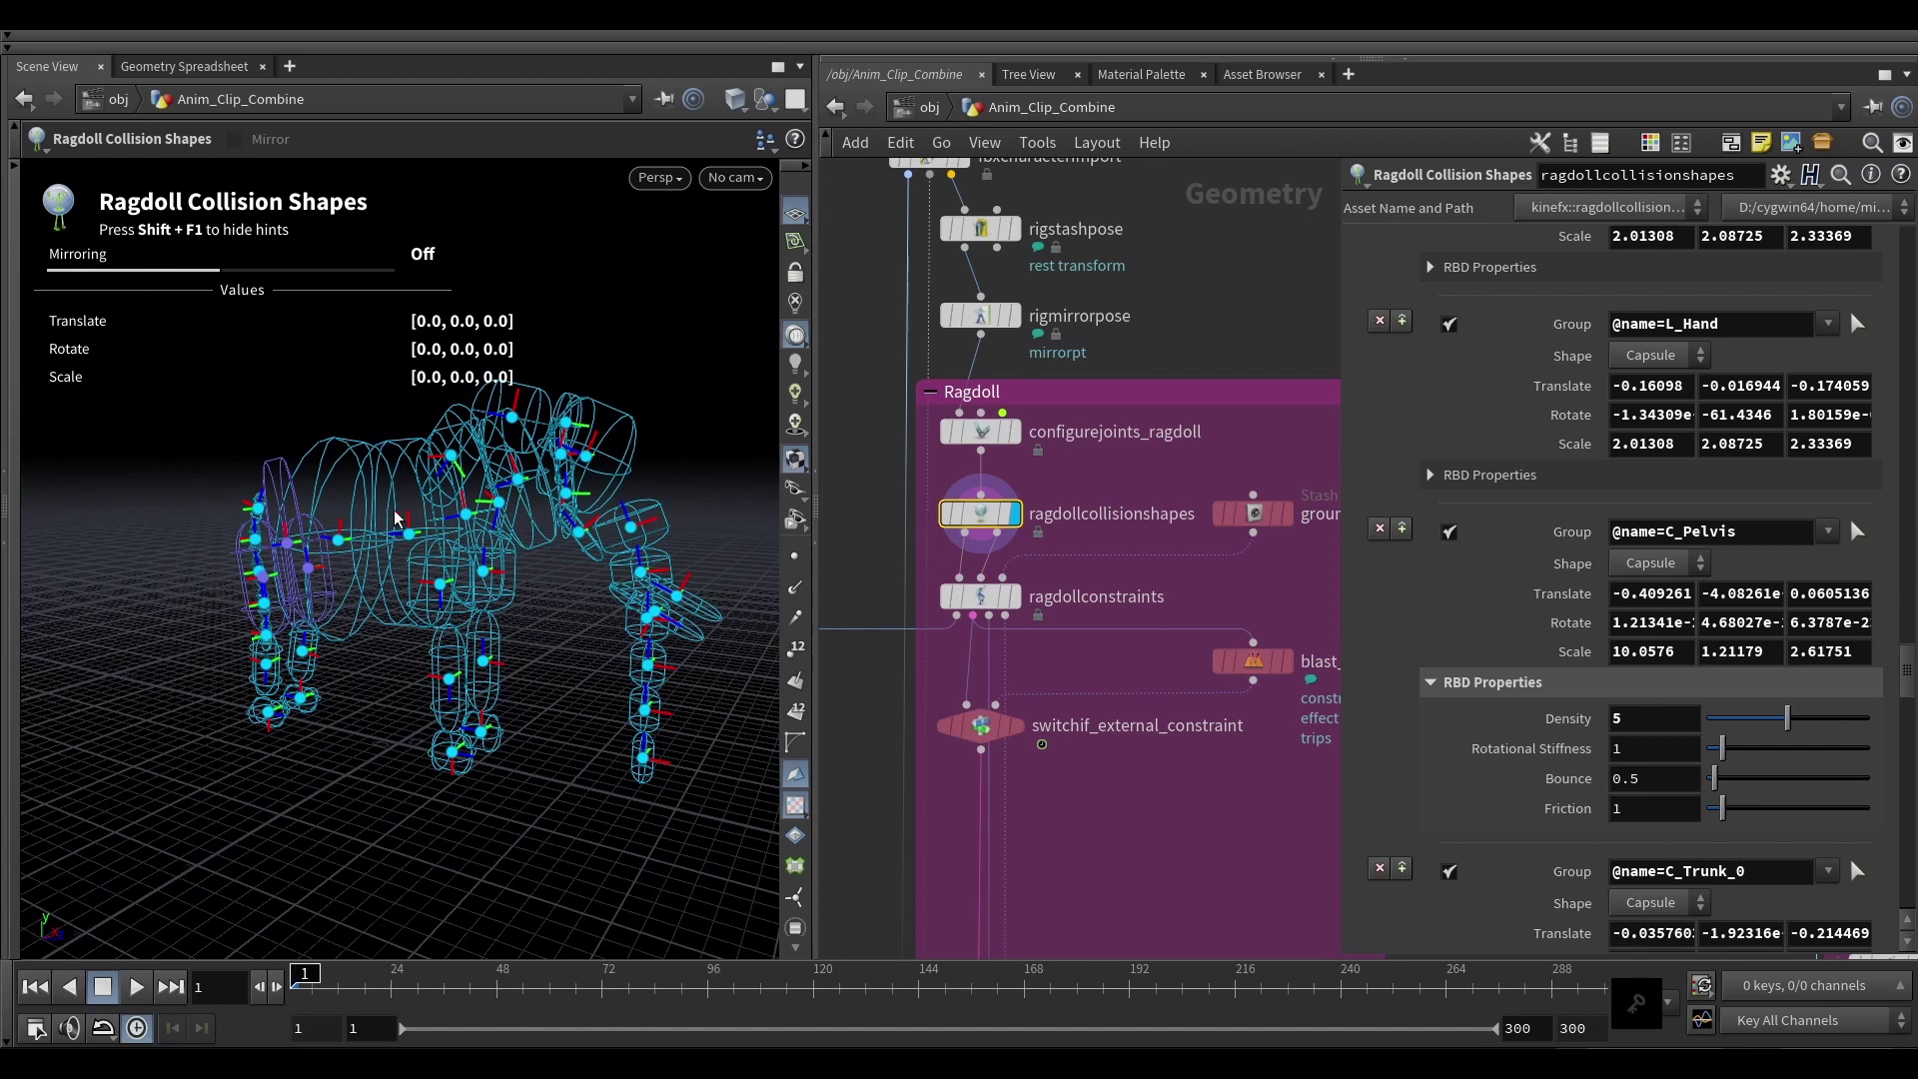
{"action": "key", "text": "Escape"}
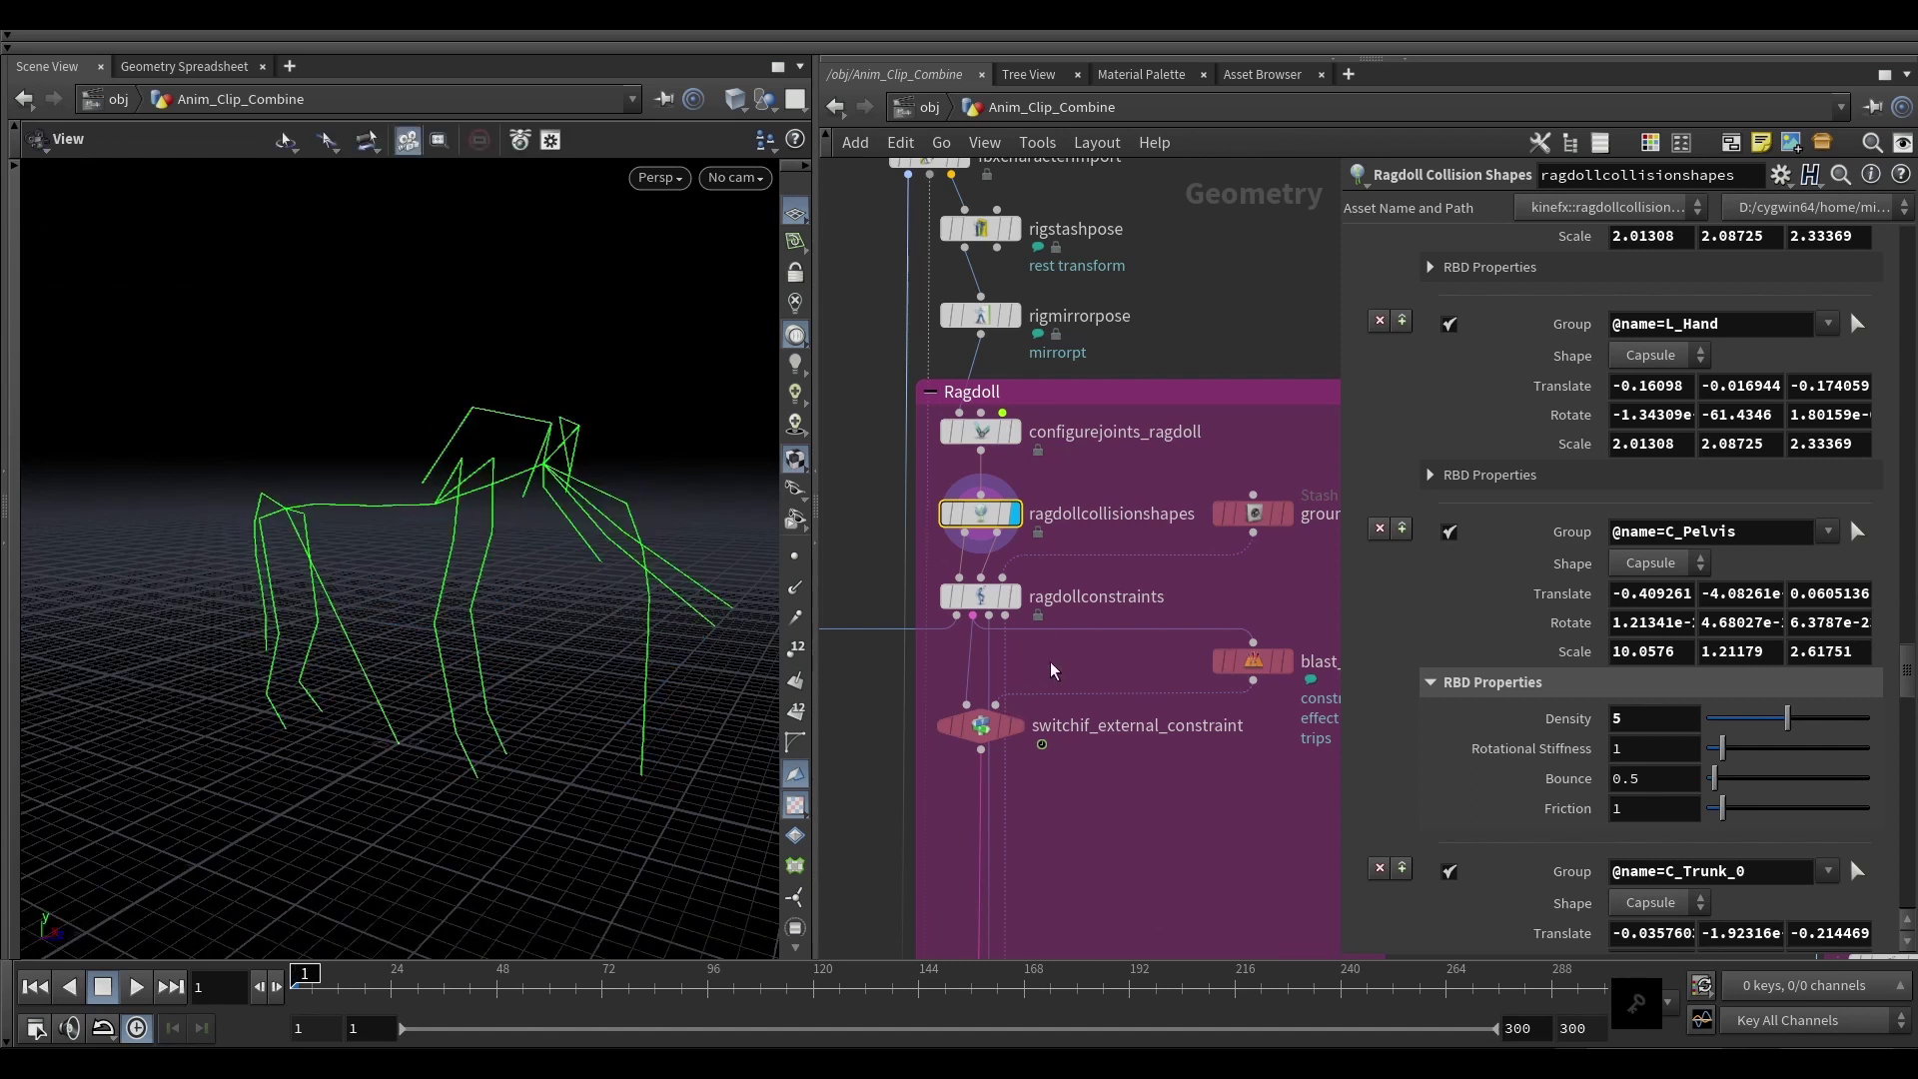
Step: Display the ragdollconstraints node and review its external constraint settings for the L_Foot joint
{"action": "left_click", "coordinate": [982, 602]}
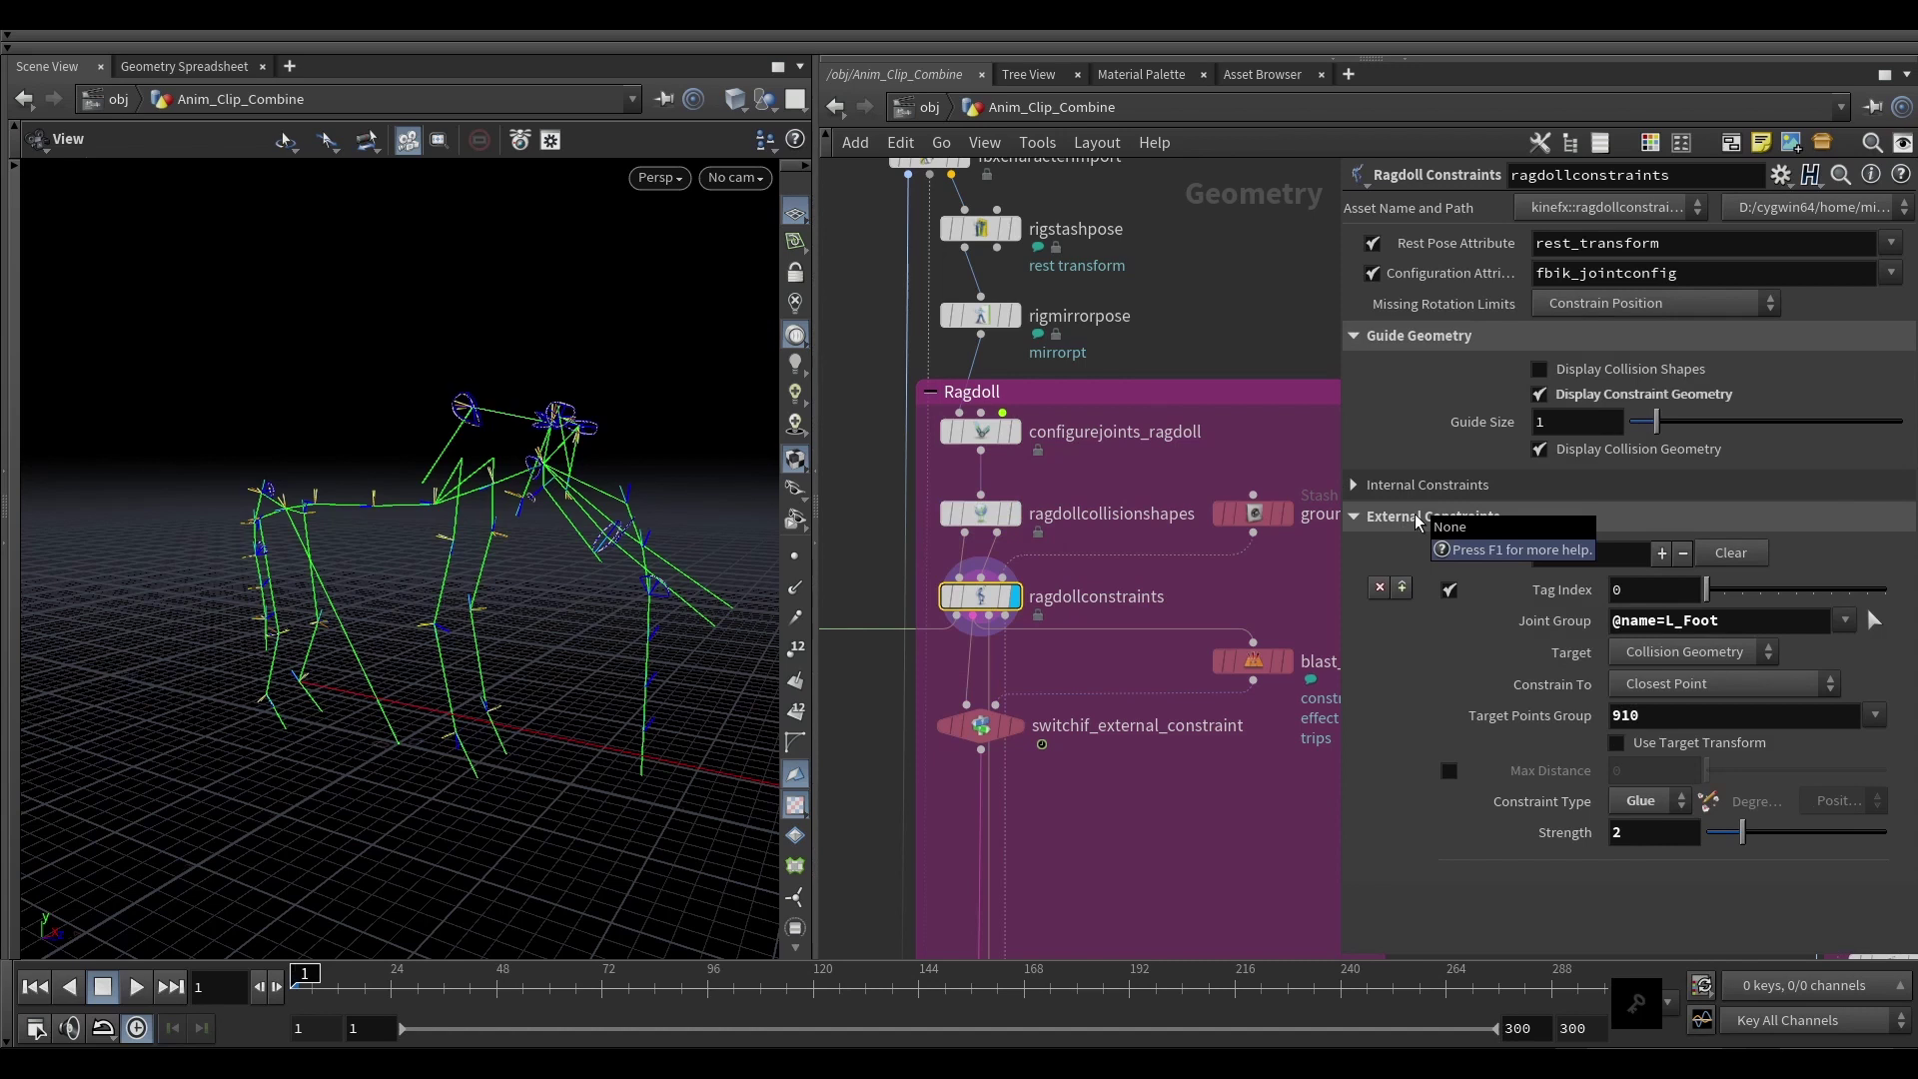
{"action": "mouse_move", "coordinate": [1251, 522]}
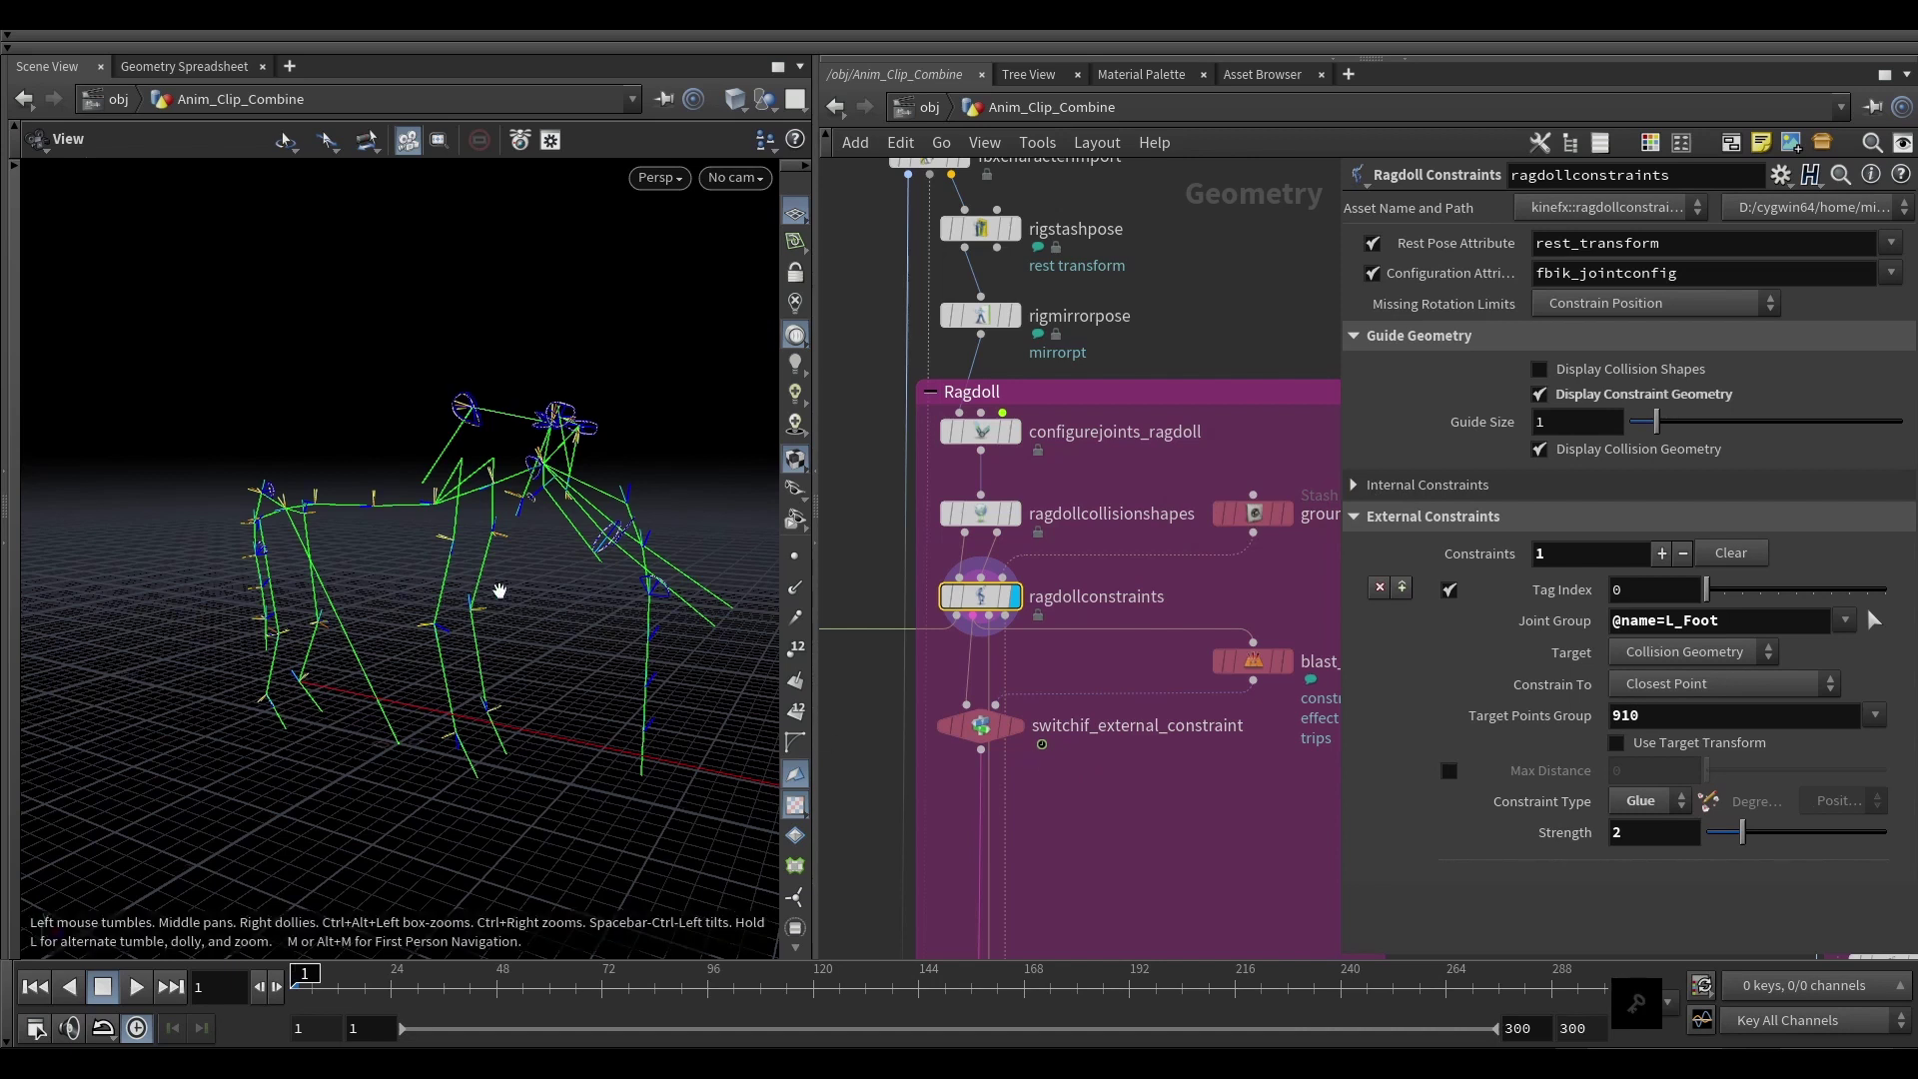
Step: Select and display the ground stash node, and frame the ground geometry in the viewport
{"action": "middle_click_drag", "start_coordinate": [1186, 590], "coordinate": [1066, 605]}
{"action": "left_click", "coordinate": [1167, 534]}
{"action": "left_click_drag", "start_coordinate": [1216, 586], "coordinate": [1121, 495]}
{"action": "scroll", "coordinate": [332, 561], "scroll_direction": "up", "scroll_amount": 4}
{"action": "left_click_drag", "start_coordinate": [513, 543], "coordinate": [490, 677]}
{"action": "right_click_drag", "start_coordinate": [490, 676], "coordinate": [549, 591]}
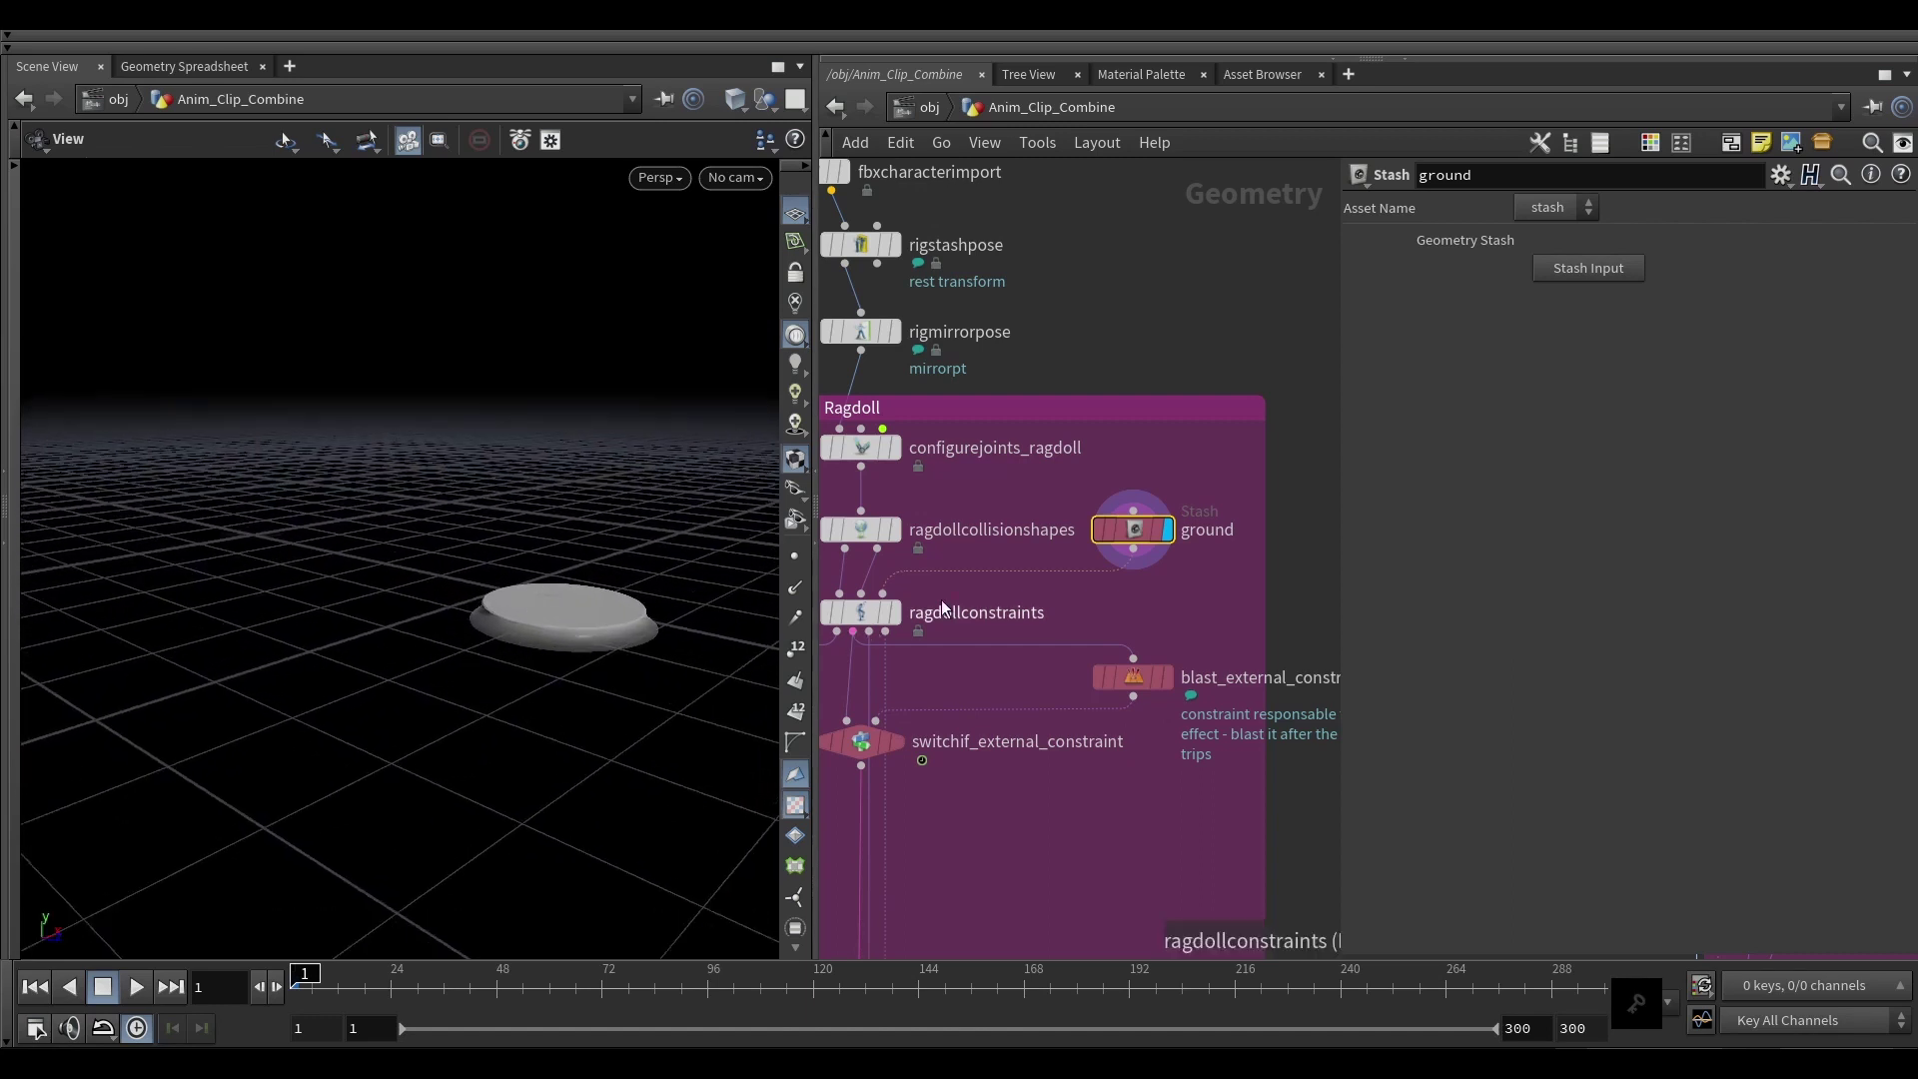
Step: Turn on the template flag of the switch_anim node and play the animation against the displayed ground
{"action": "scroll", "coordinate": [941, 599], "scroll_direction": "down", "scroll_amount": 3}
{"action": "middle_click_drag", "start_coordinate": [939, 597], "coordinate": [1229, 410]}
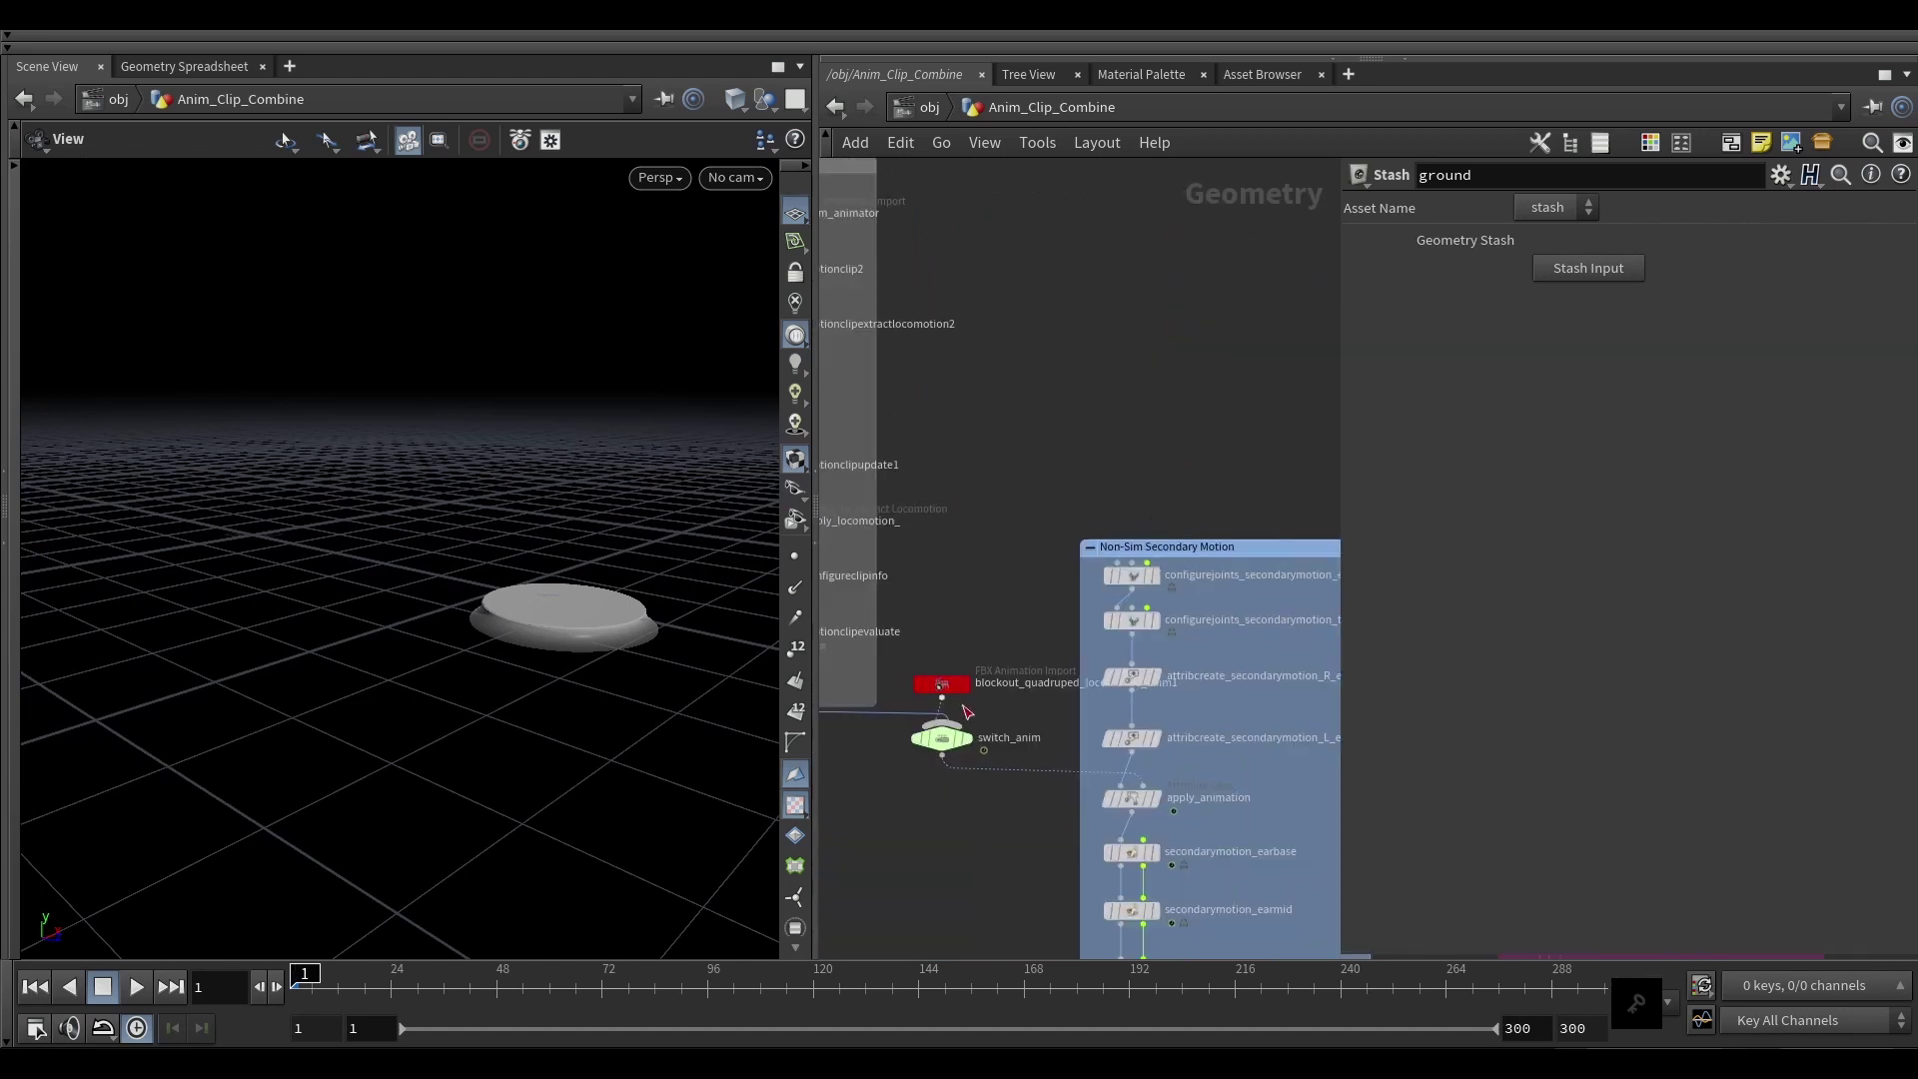
{"action": "scroll", "coordinate": [965, 719], "scroll_direction": "up", "scroll_amount": 3}
{"action": "left_click", "coordinate": [965, 747]}
{"action": "left_click_drag", "start_coordinate": [389, 545], "coordinate": [377, 521]}
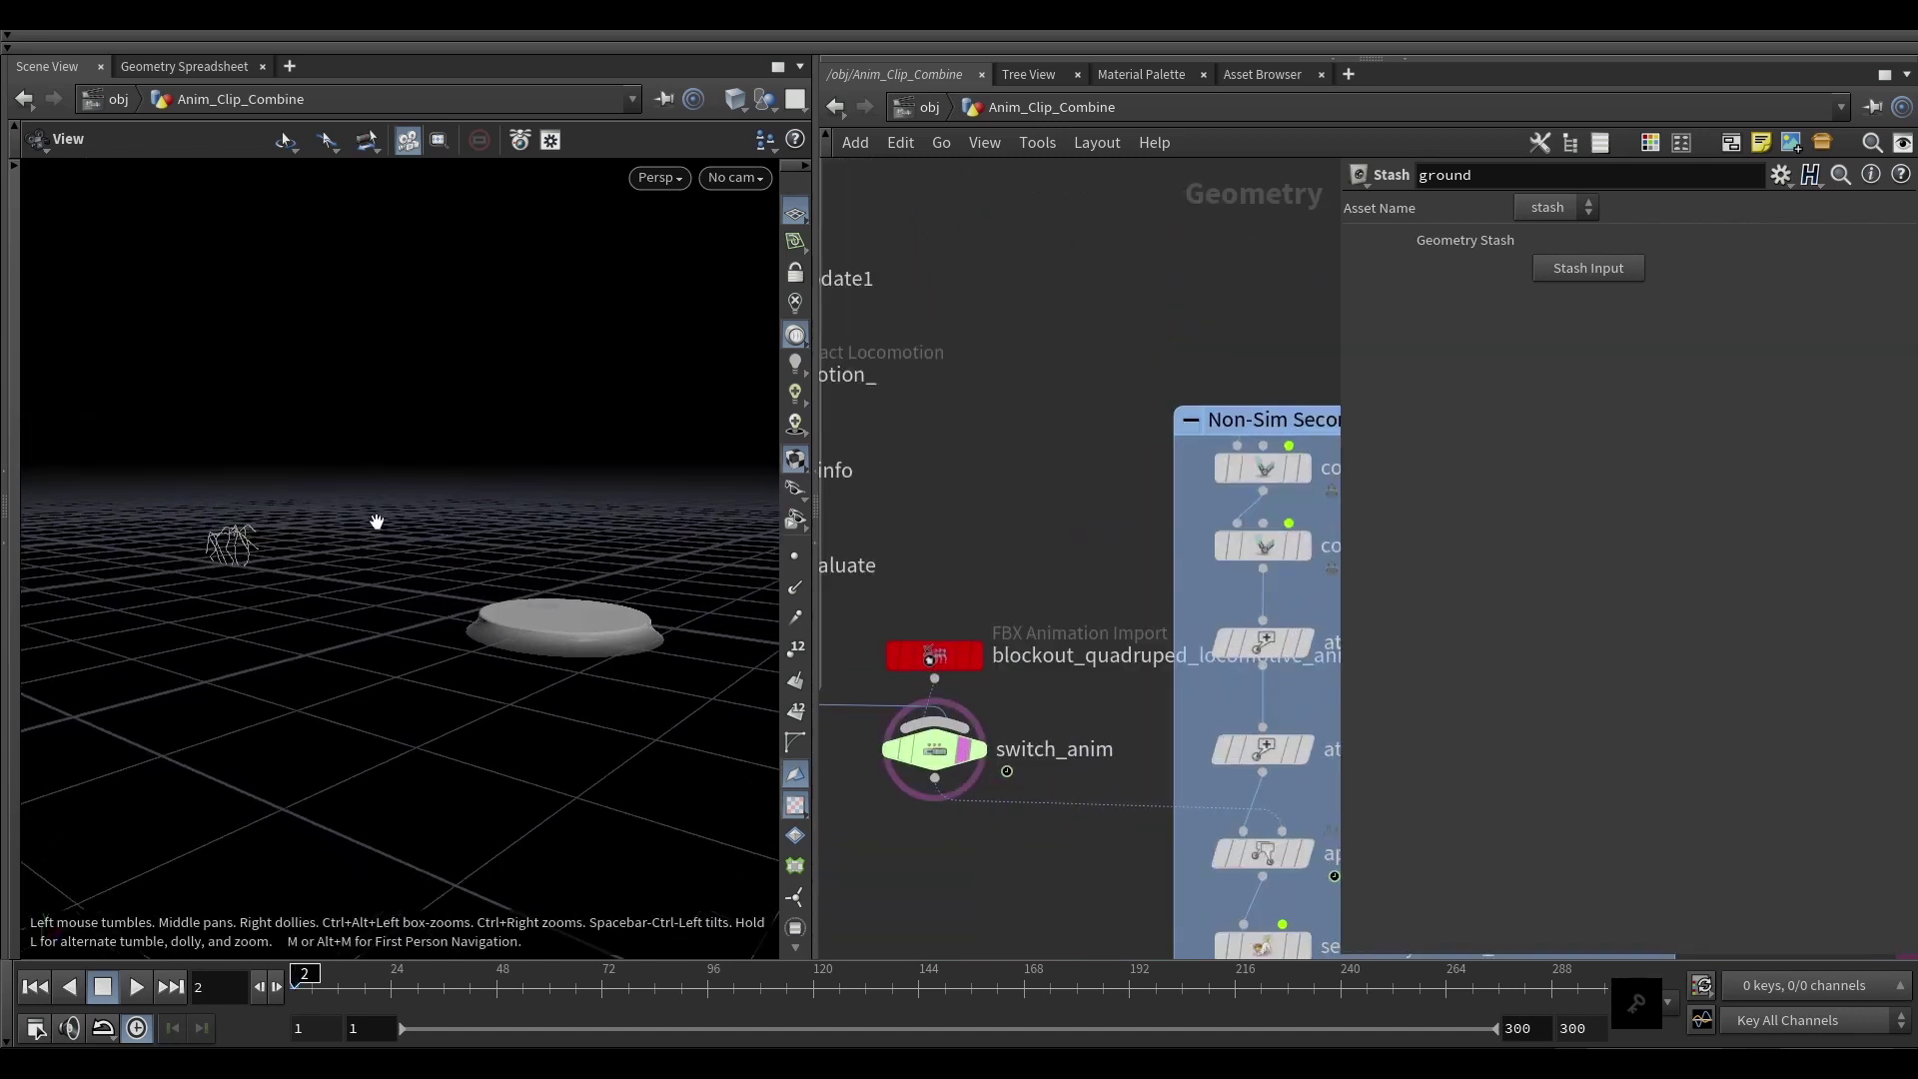
{"action": "key", "text": "Up"}
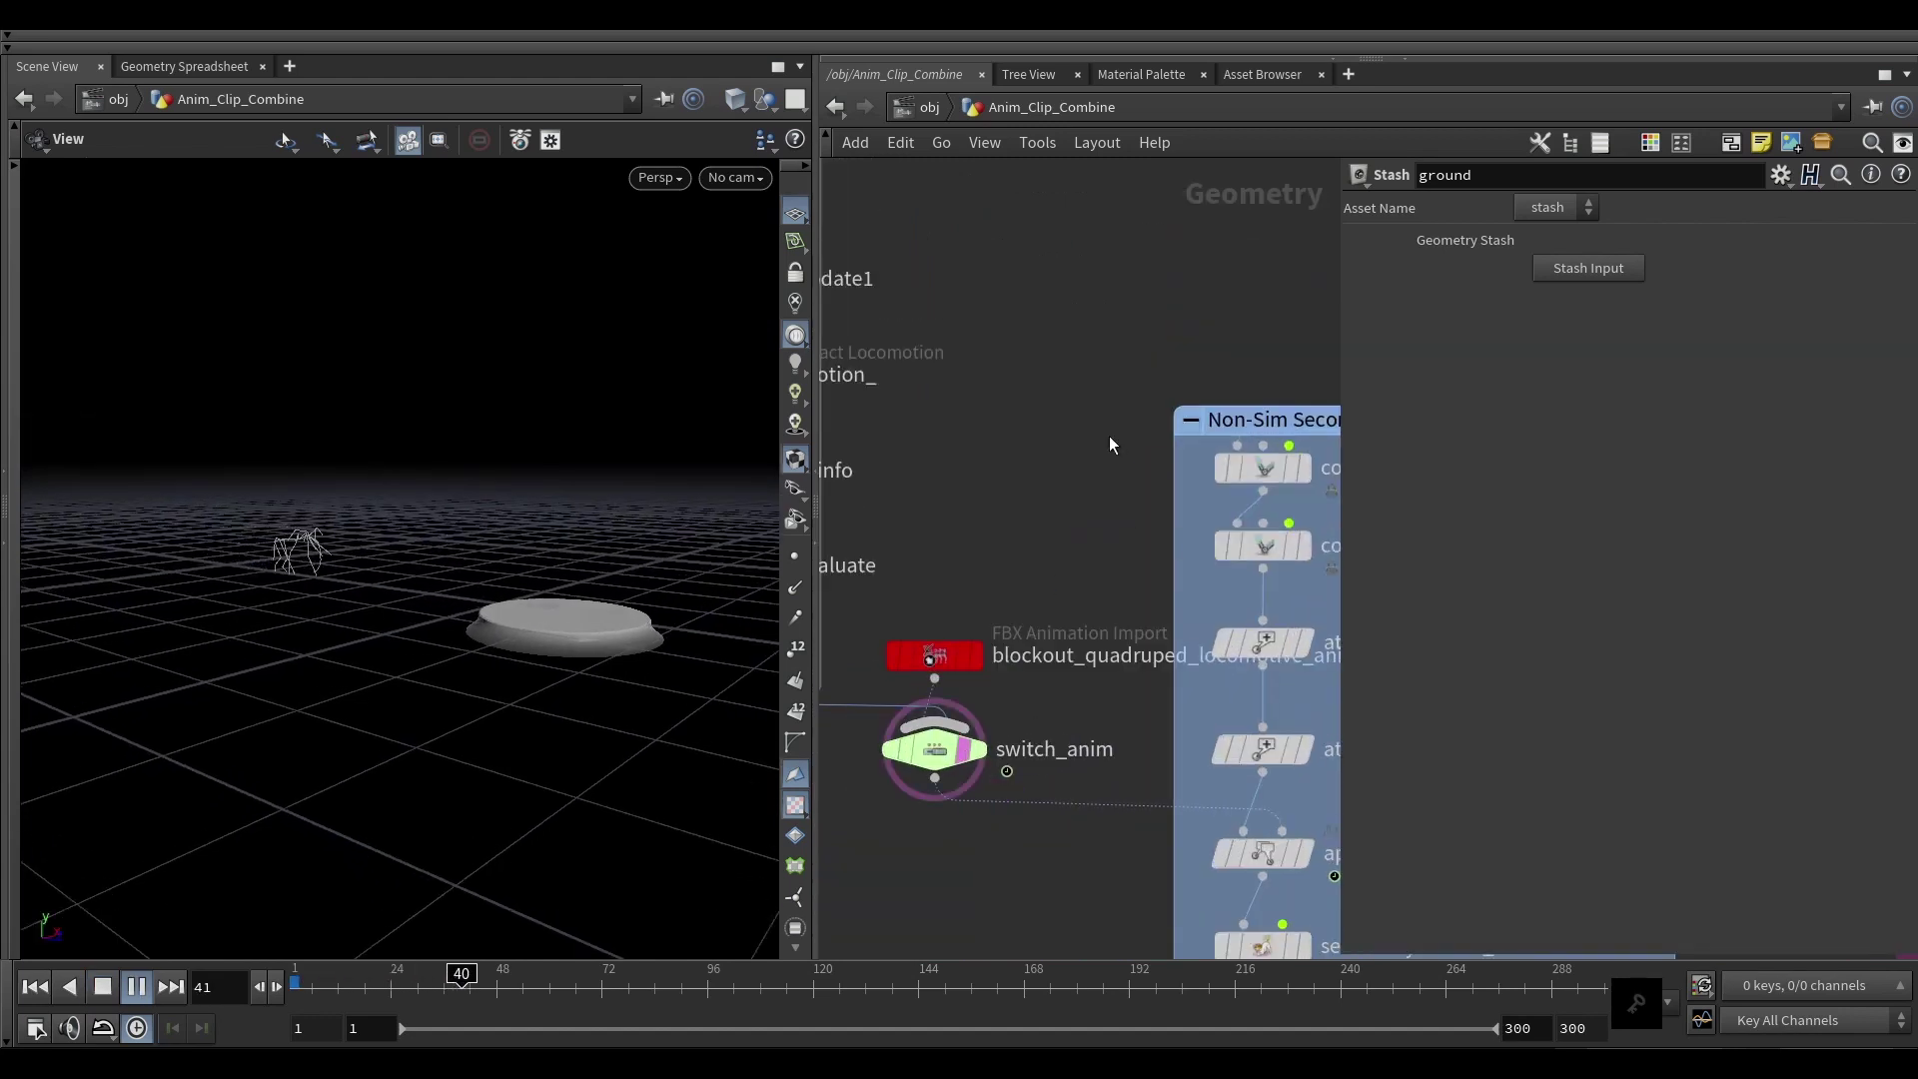
Step: Return to the Ragdoll network and stop the playback at frame 154, with the skeleton over the ground disc
{"action": "scroll", "coordinate": [1109, 435], "scroll_direction": "down", "scroll_amount": 5}
{"action": "middle_click_drag", "start_coordinate": [1009, 366], "coordinate": [867, 410]}
{"action": "scroll", "coordinate": [1034, 472], "scroll_direction": "up", "scroll_amount": 1}
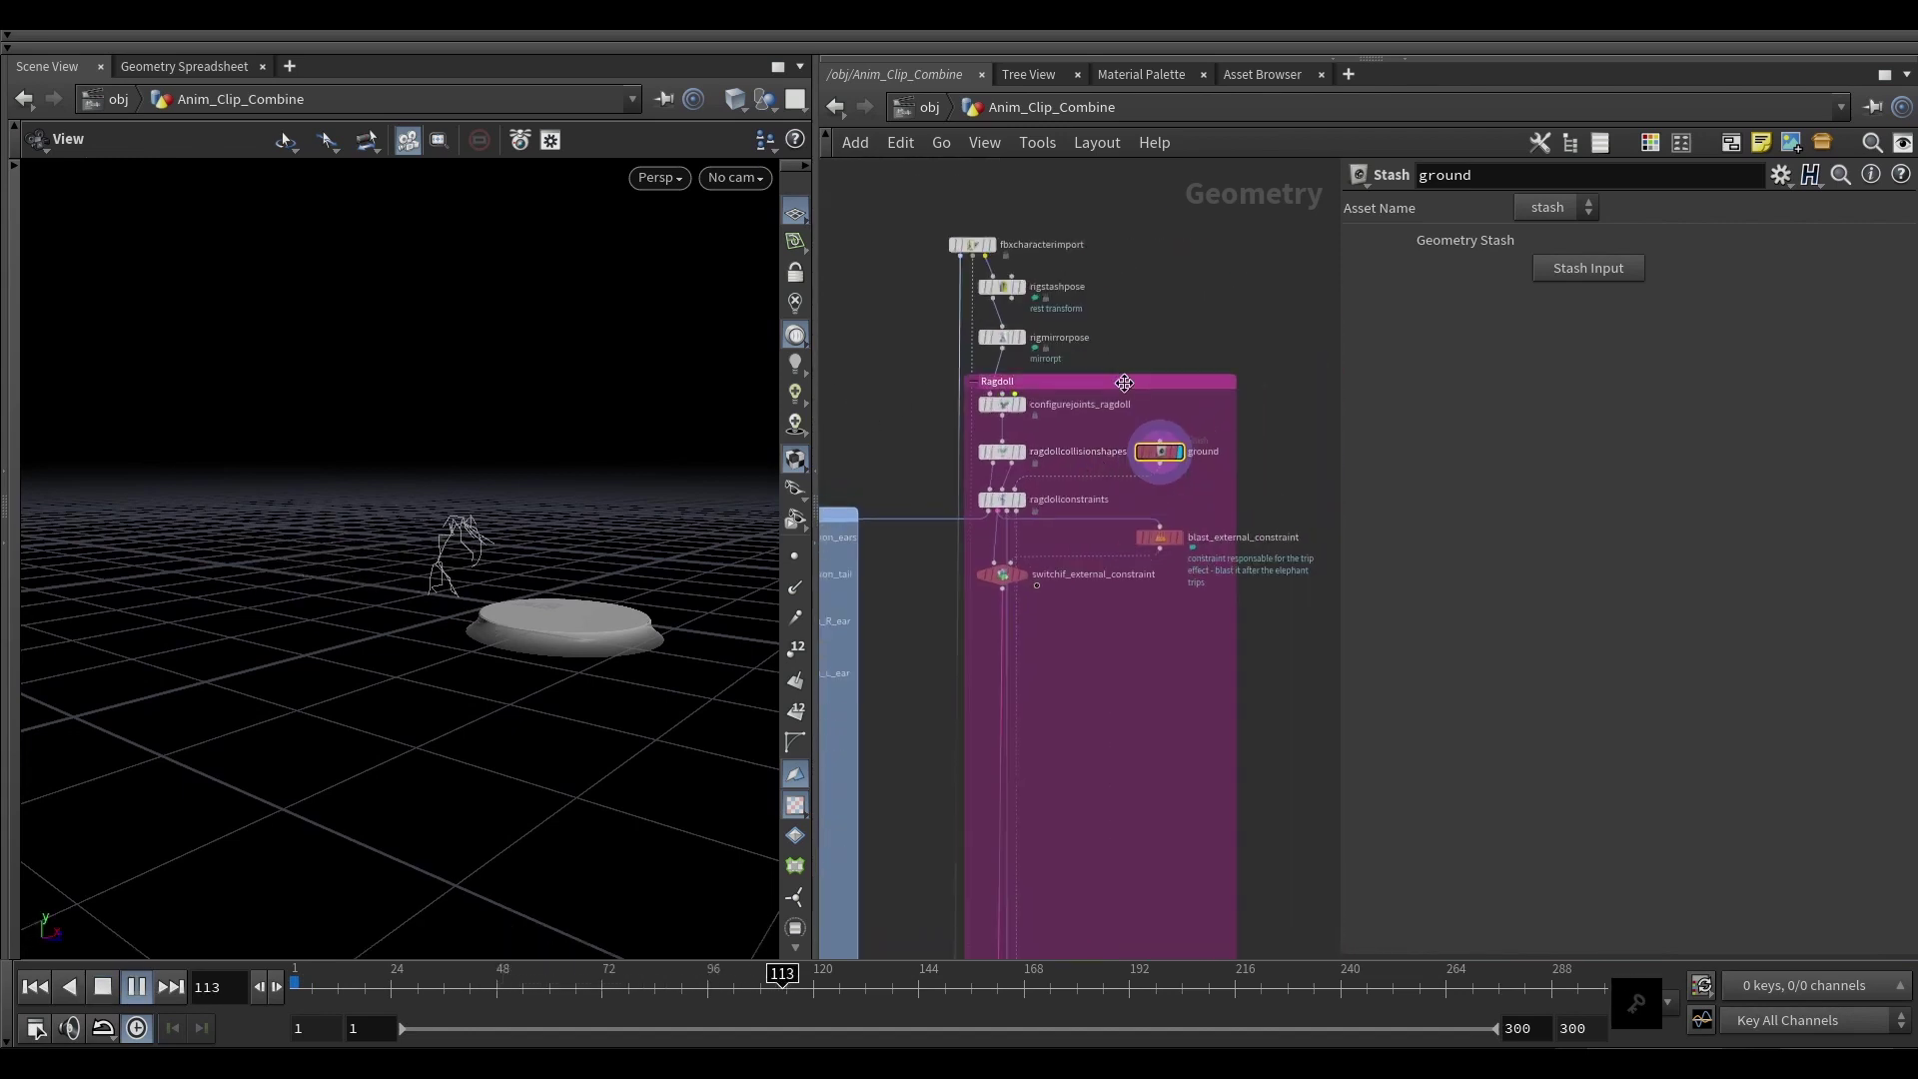
{"action": "key", "text": "Up"}
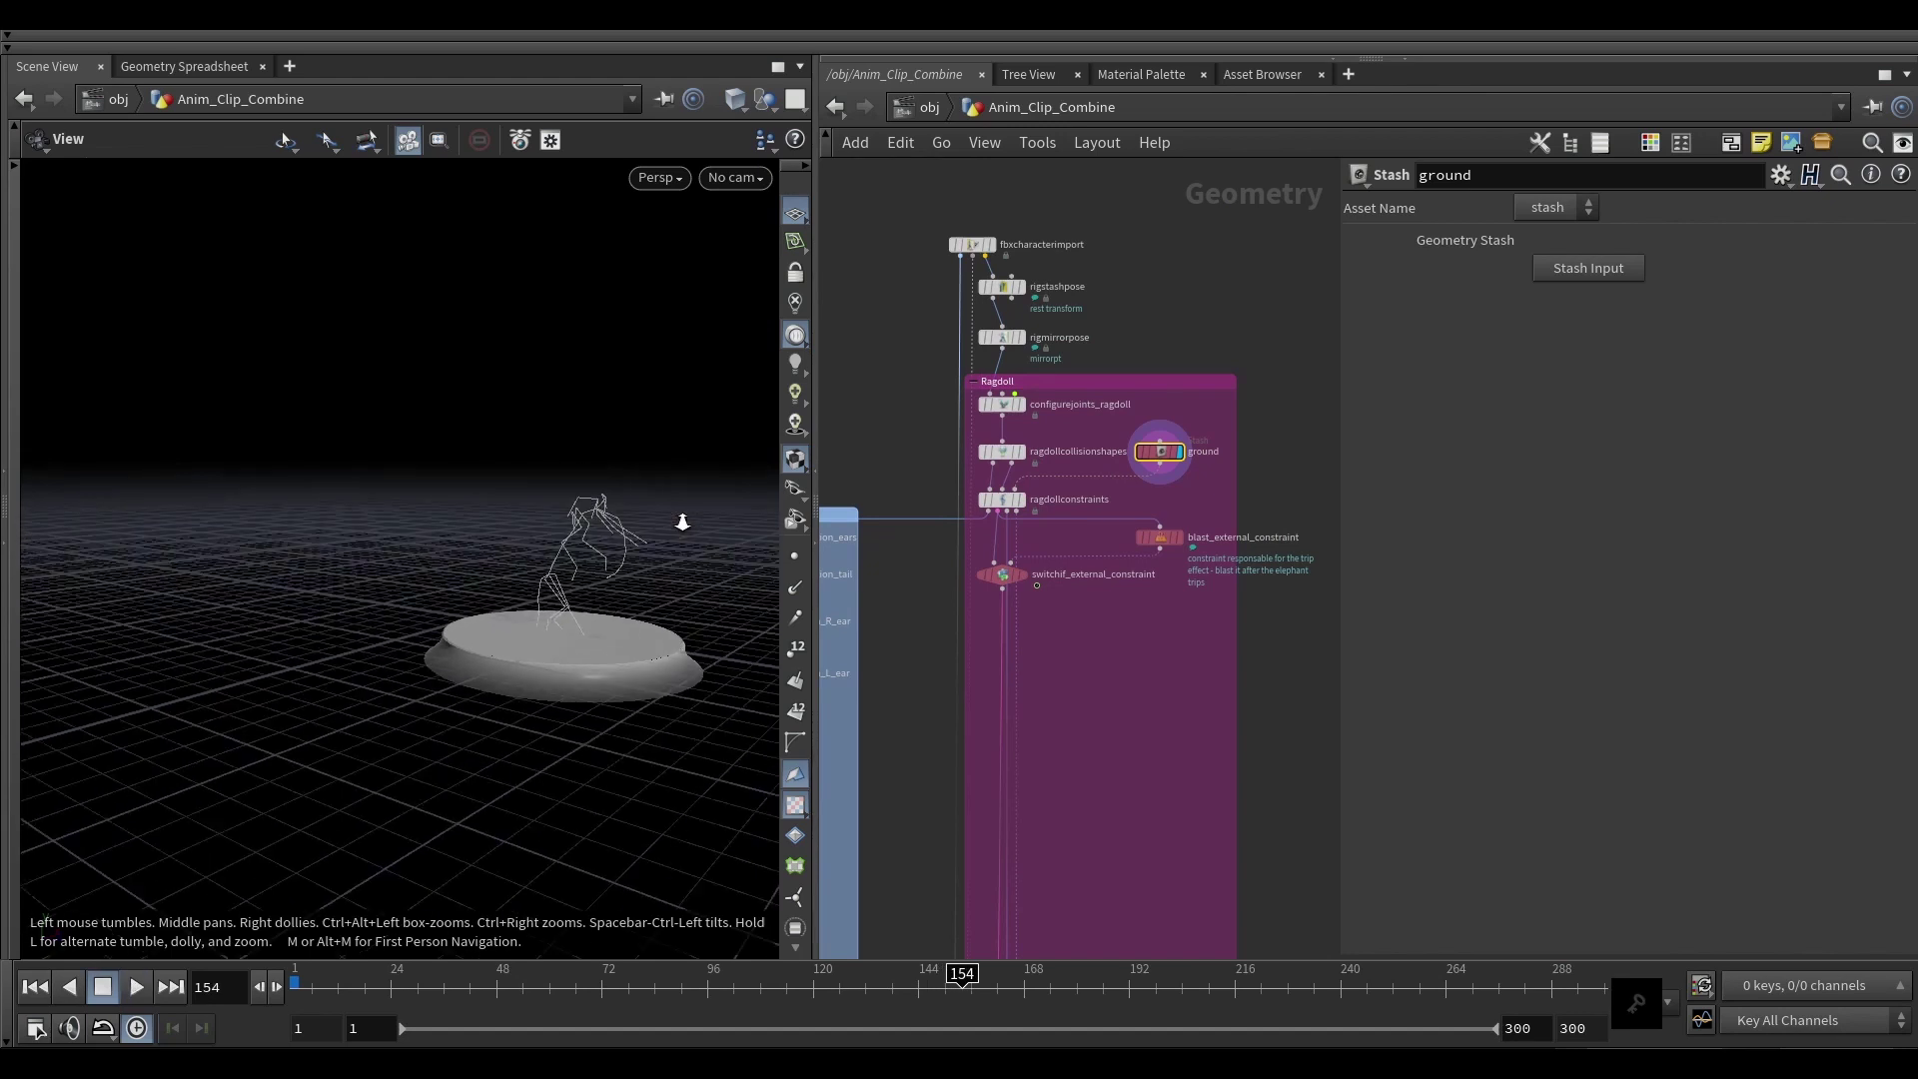
Step: Select the ragdollsolver node at the end of the Ragdoll network and review its ragdoll and transition settings
{"action": "left_click_drag", "start_coordinate": [683, 522], "coordinate": [542, 642]}
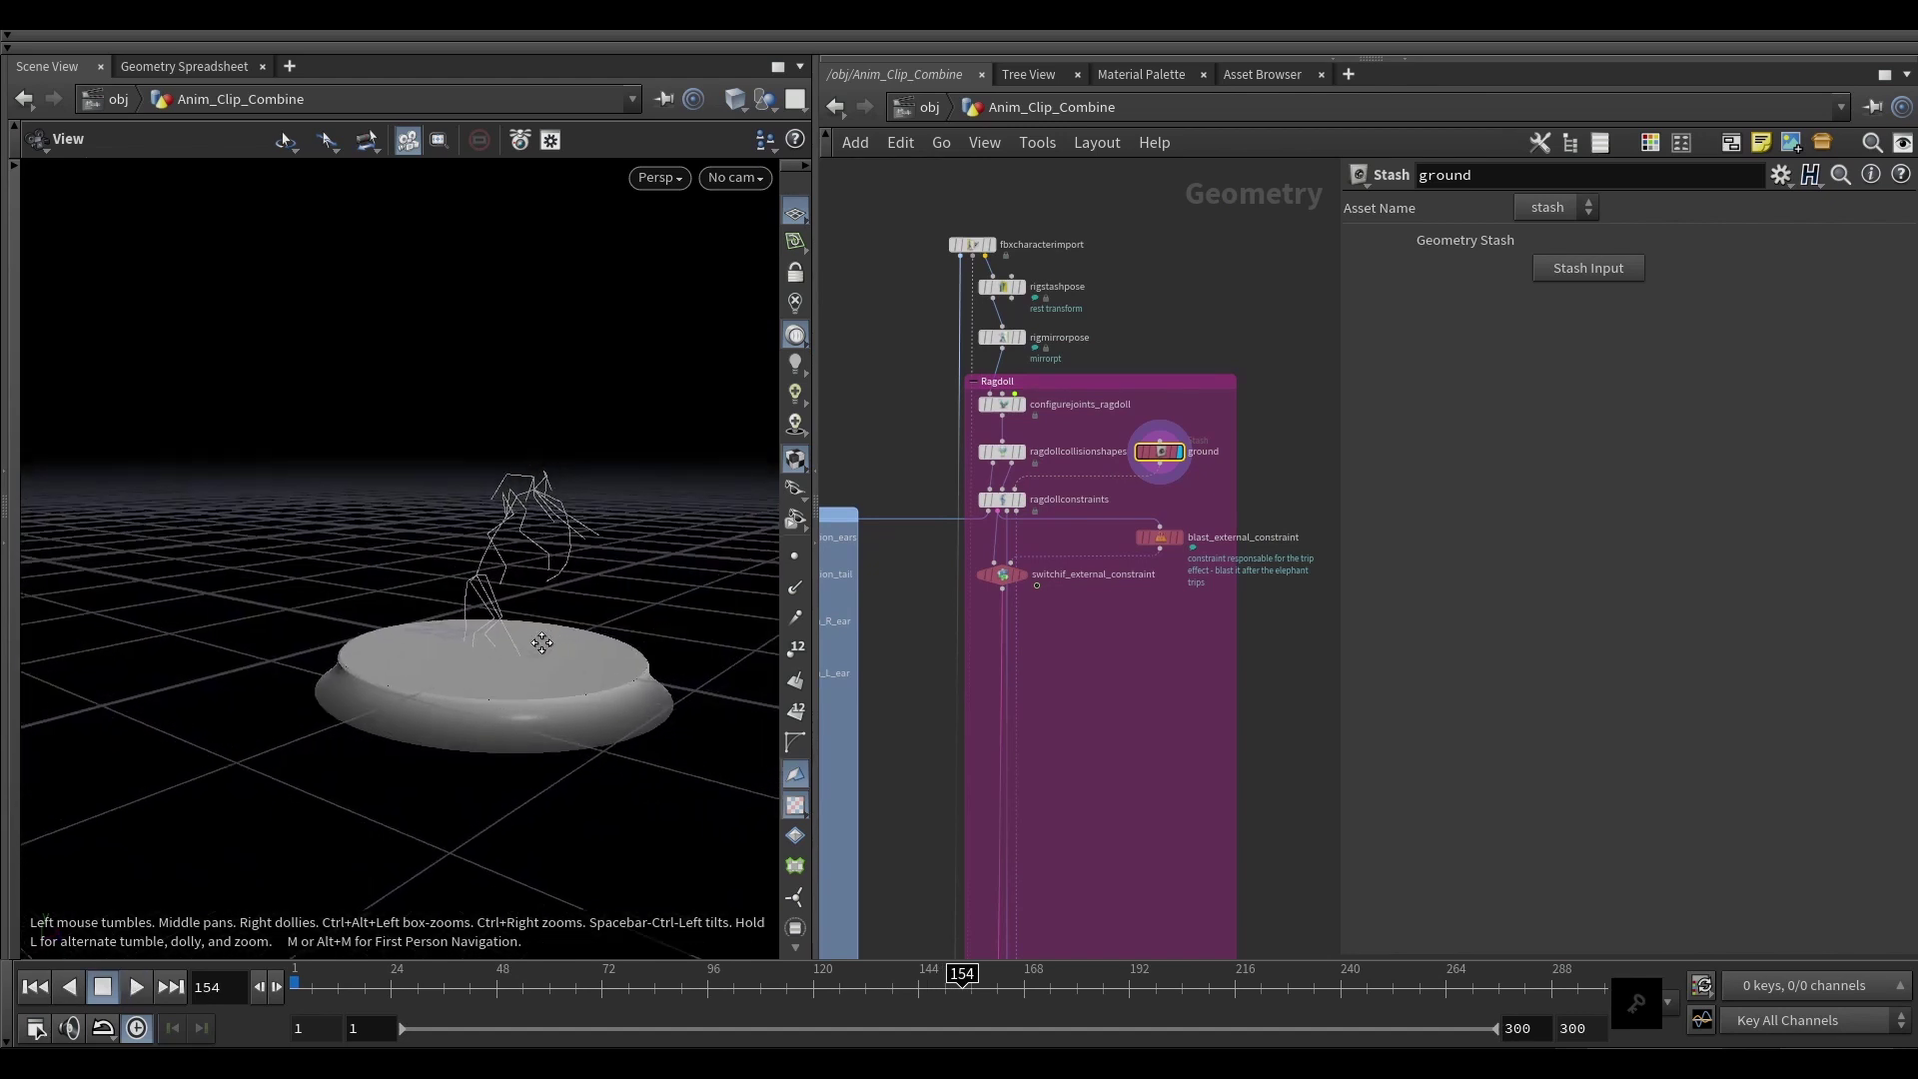
{"action": "middle_click_drag", "start_coordinate": [542, 643], "coordinate": [531, 658]}
{"action": "scroll", "coordinate": [530, 659], "scroll_direction": "up", "scroll_amount": 2}
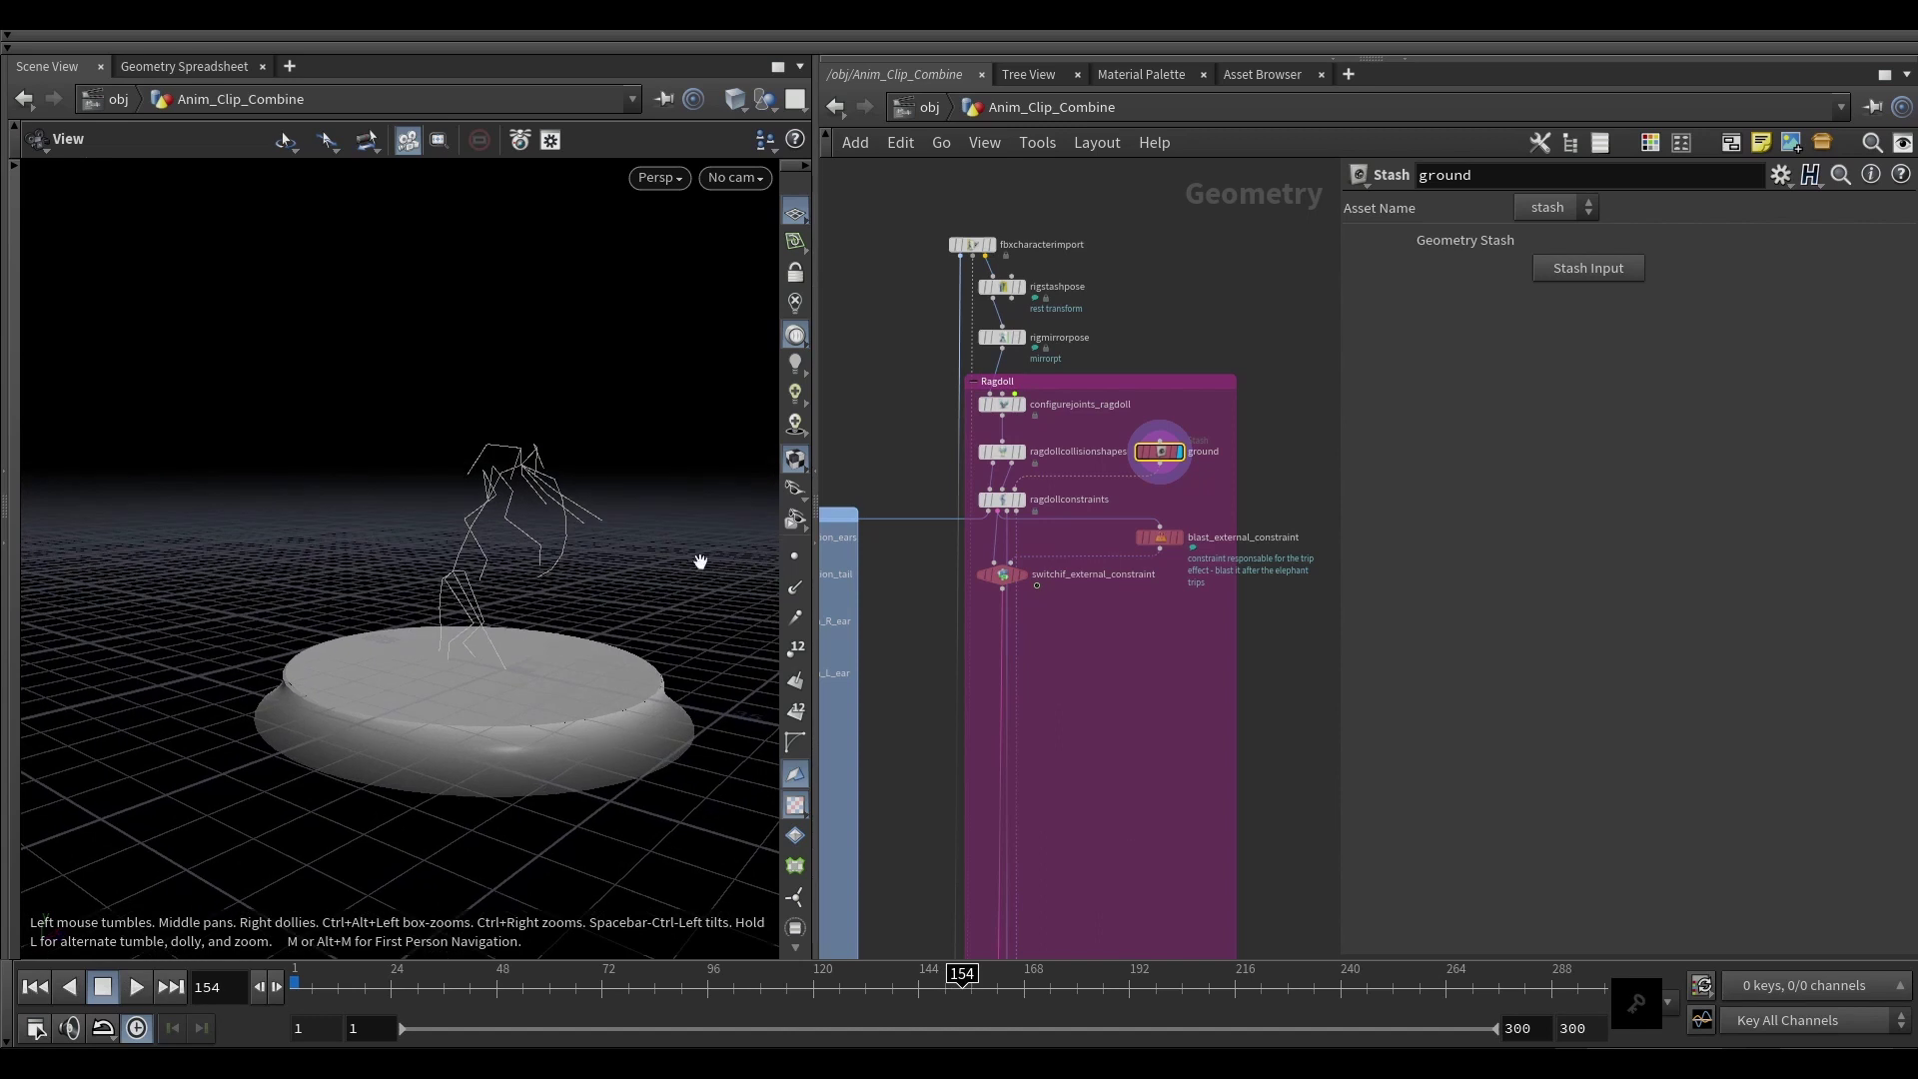
{"action": "middle_click_drag", "start_coordinate": [1052, 579], "coordinate": [1142, 190]}
{"action": "left_click", "coordinate": [1092, 654]}
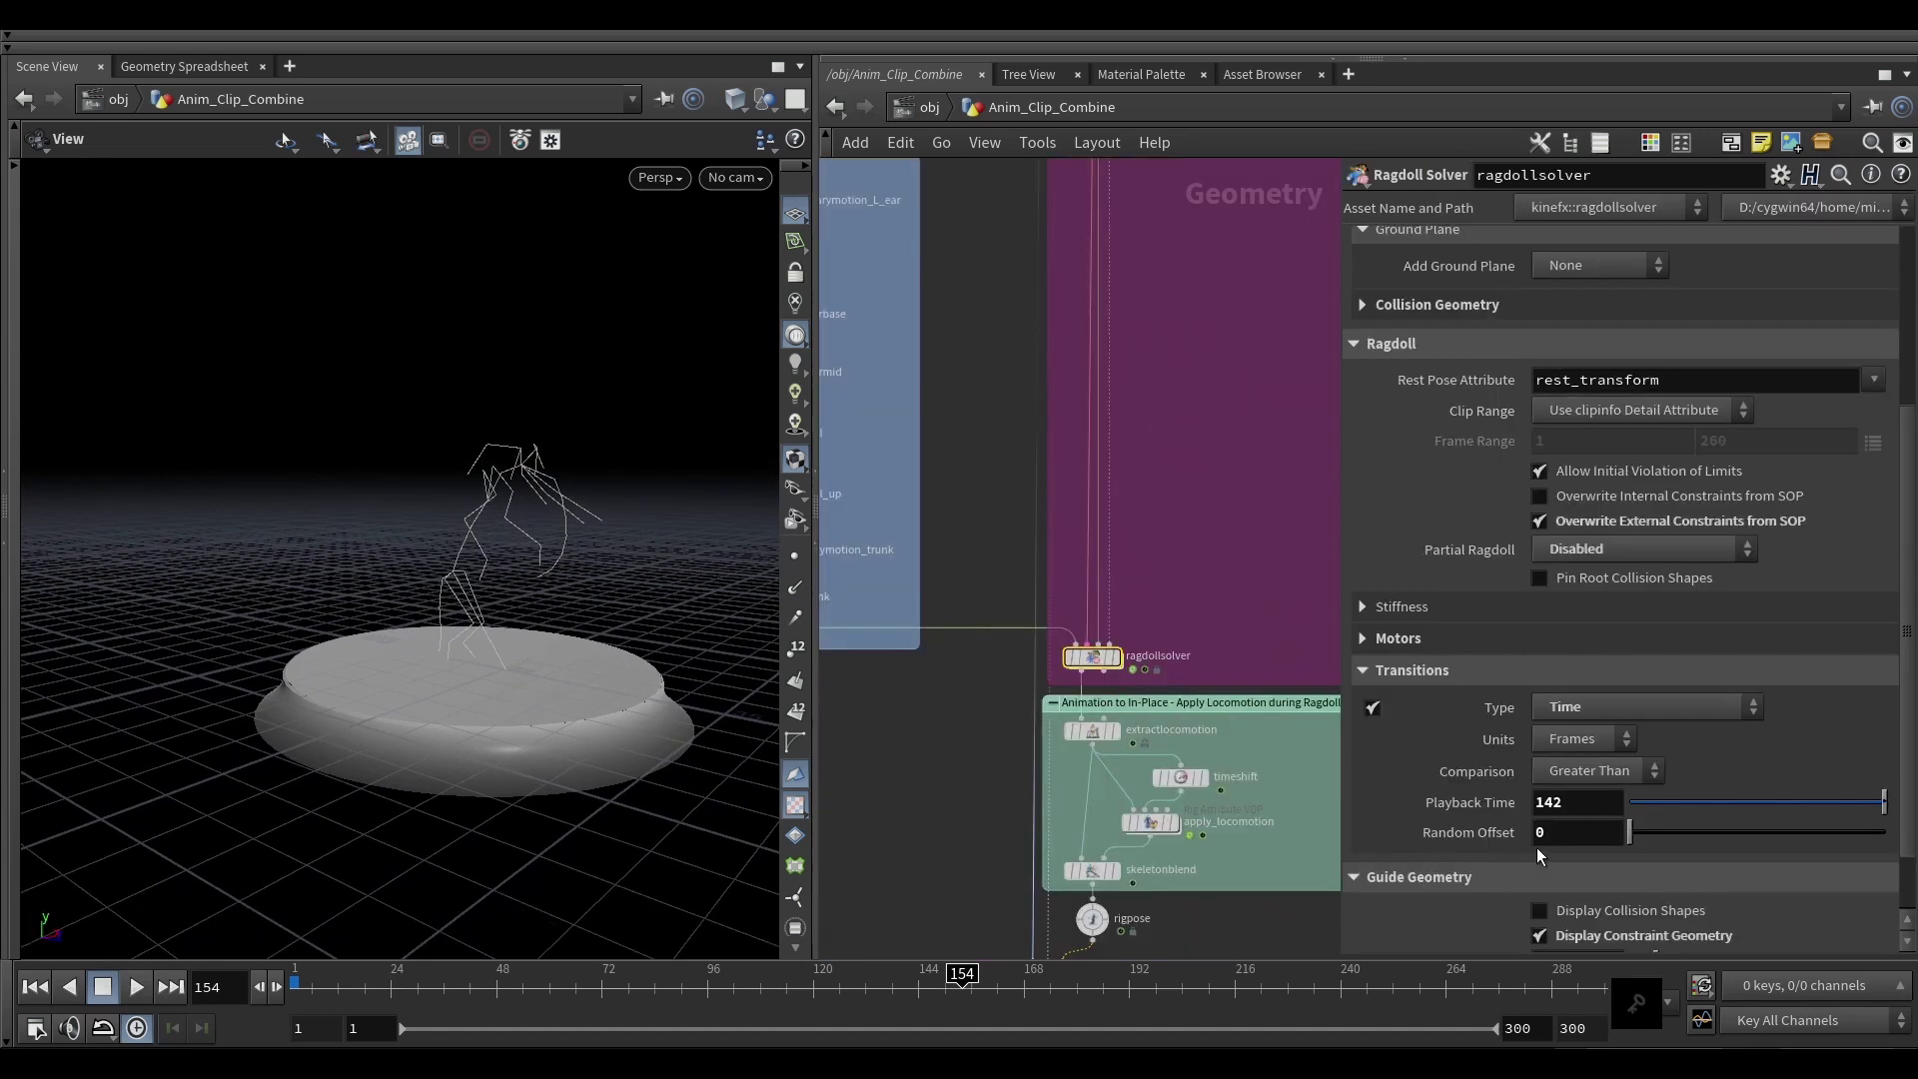
{"action": "scroll", "coordinate": [1169, 587], "scroll_direction": "down", "scroll_amount": 2}
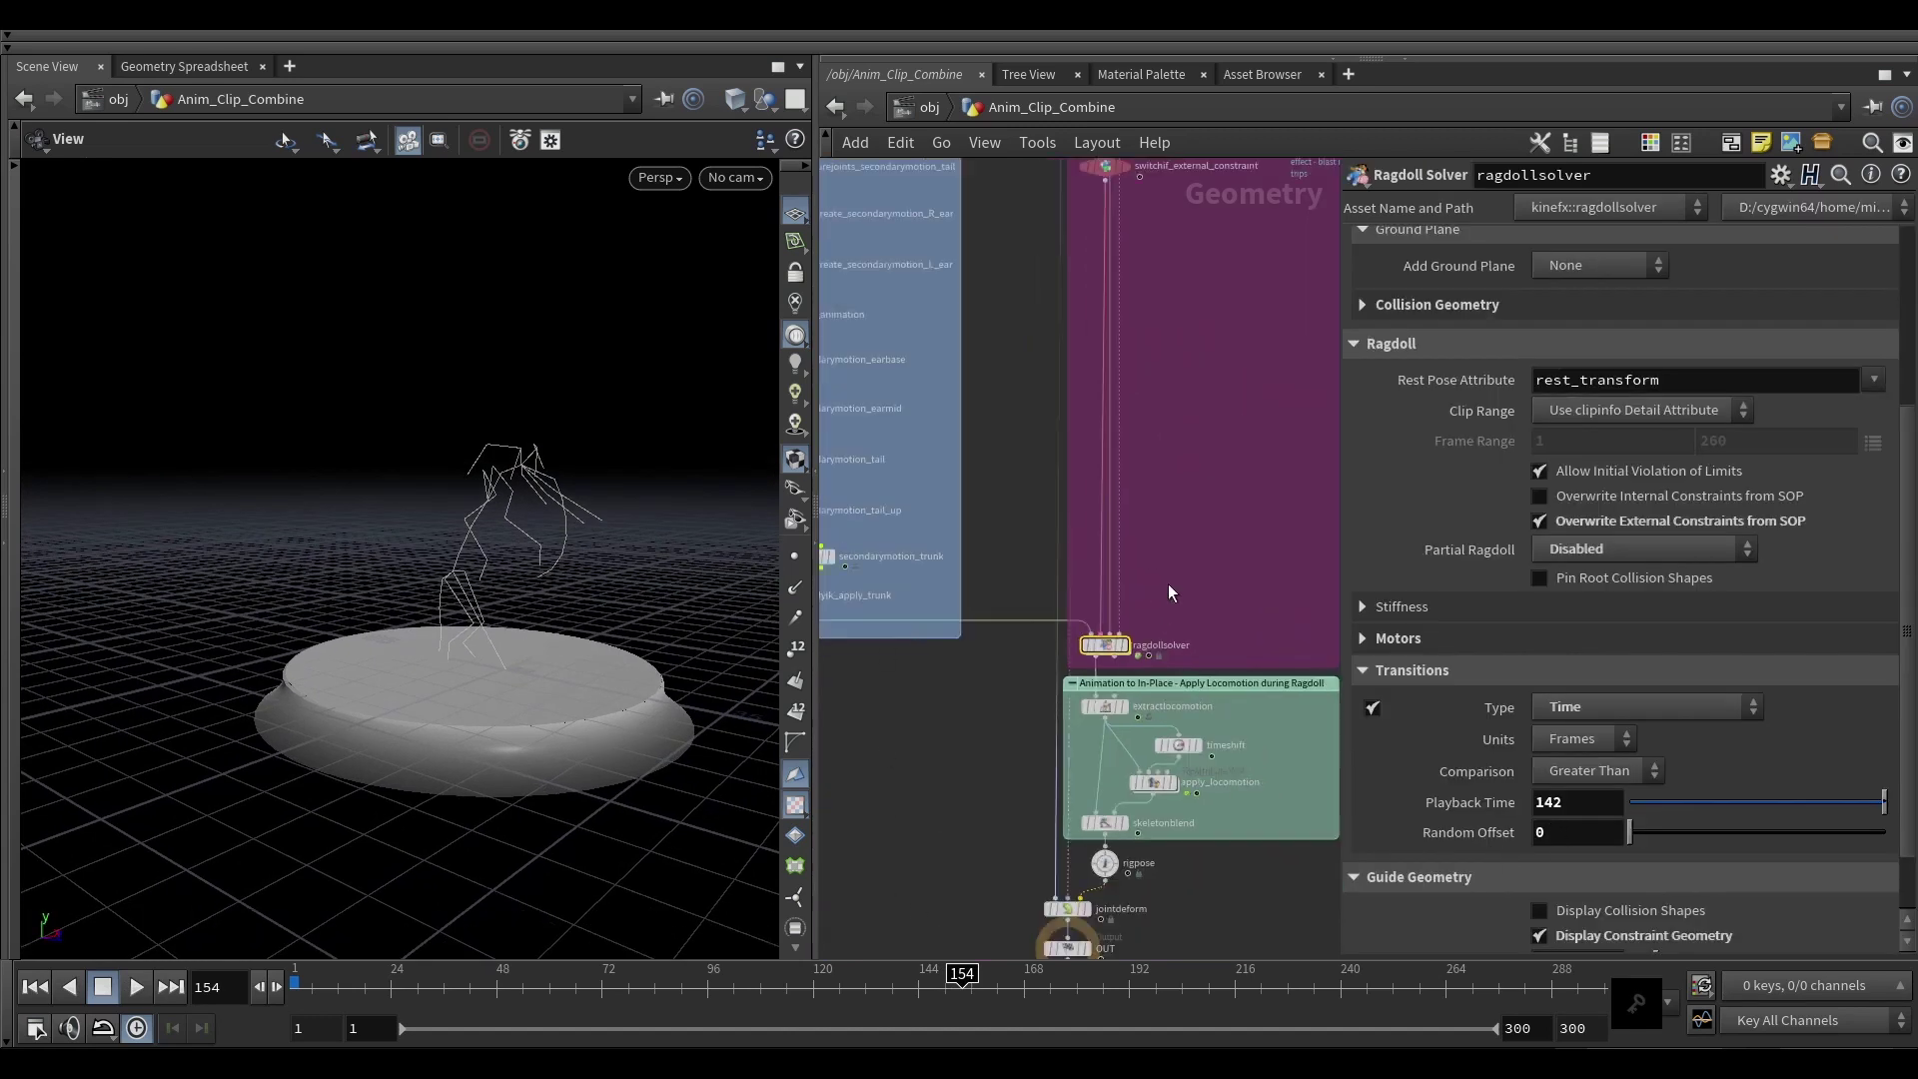
Step: Move the timeline to frame 142 and examine the skeleton against the ground disc from several angles
{"action": "scroll", "coordinate": [1171, 587], "scroll_direction": "down", "scroll_amount": 3}
{"action": "middle_click_drag", "start_coordinate": [1194, 469], "coordinate": [1124, 867]}
{"action": "scroll", "coordinate": [1124, 867], "scroll_direction": "up", "scroll_amount": 1}
{"action": "left_click_drag", "start_coordinate": [965, 983], "coordinate": [868, 985]}
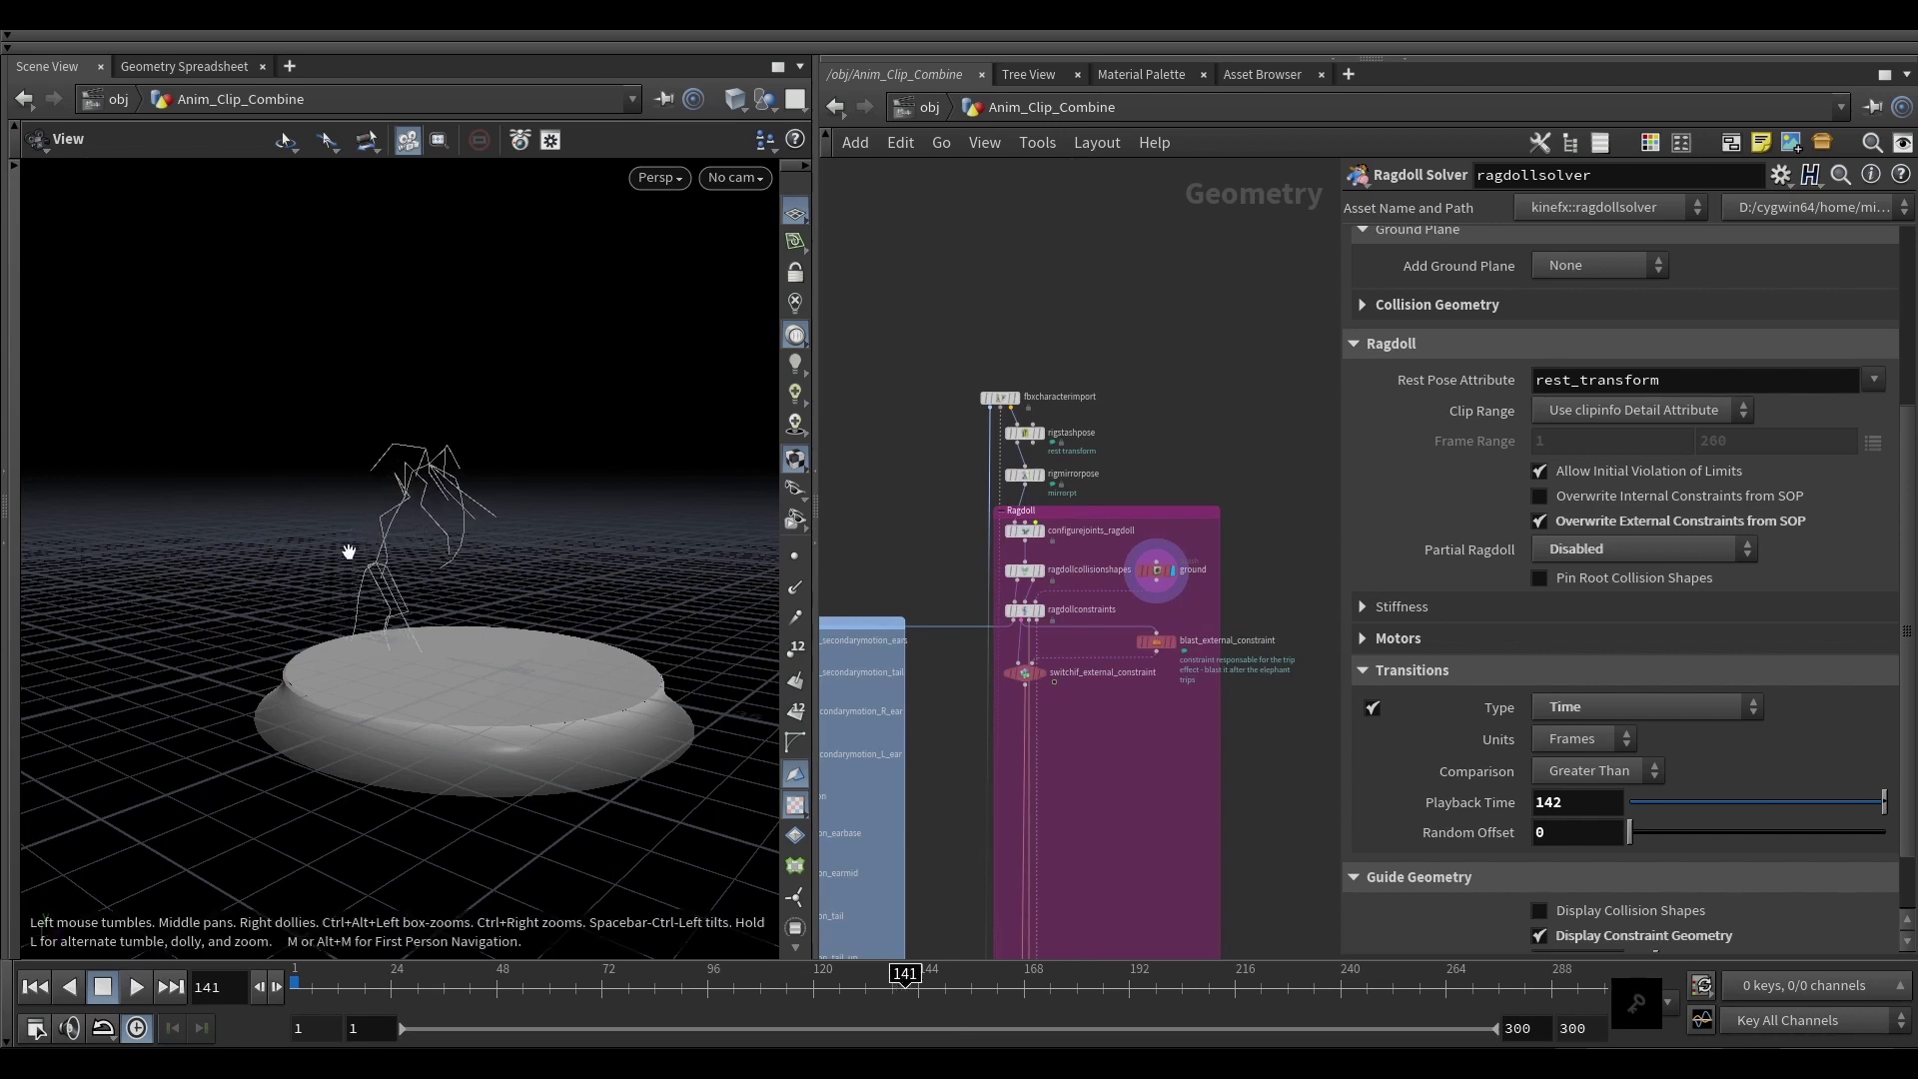
{"action": "key", "text": "Right"}
{"action": "right_click_drag", "start_coordinate": [395, 609], "coordinate": [461, 578]}
{"action": "left_click_drag", "start_coordinate": [461, 578], "coordinate": [499, 629]}
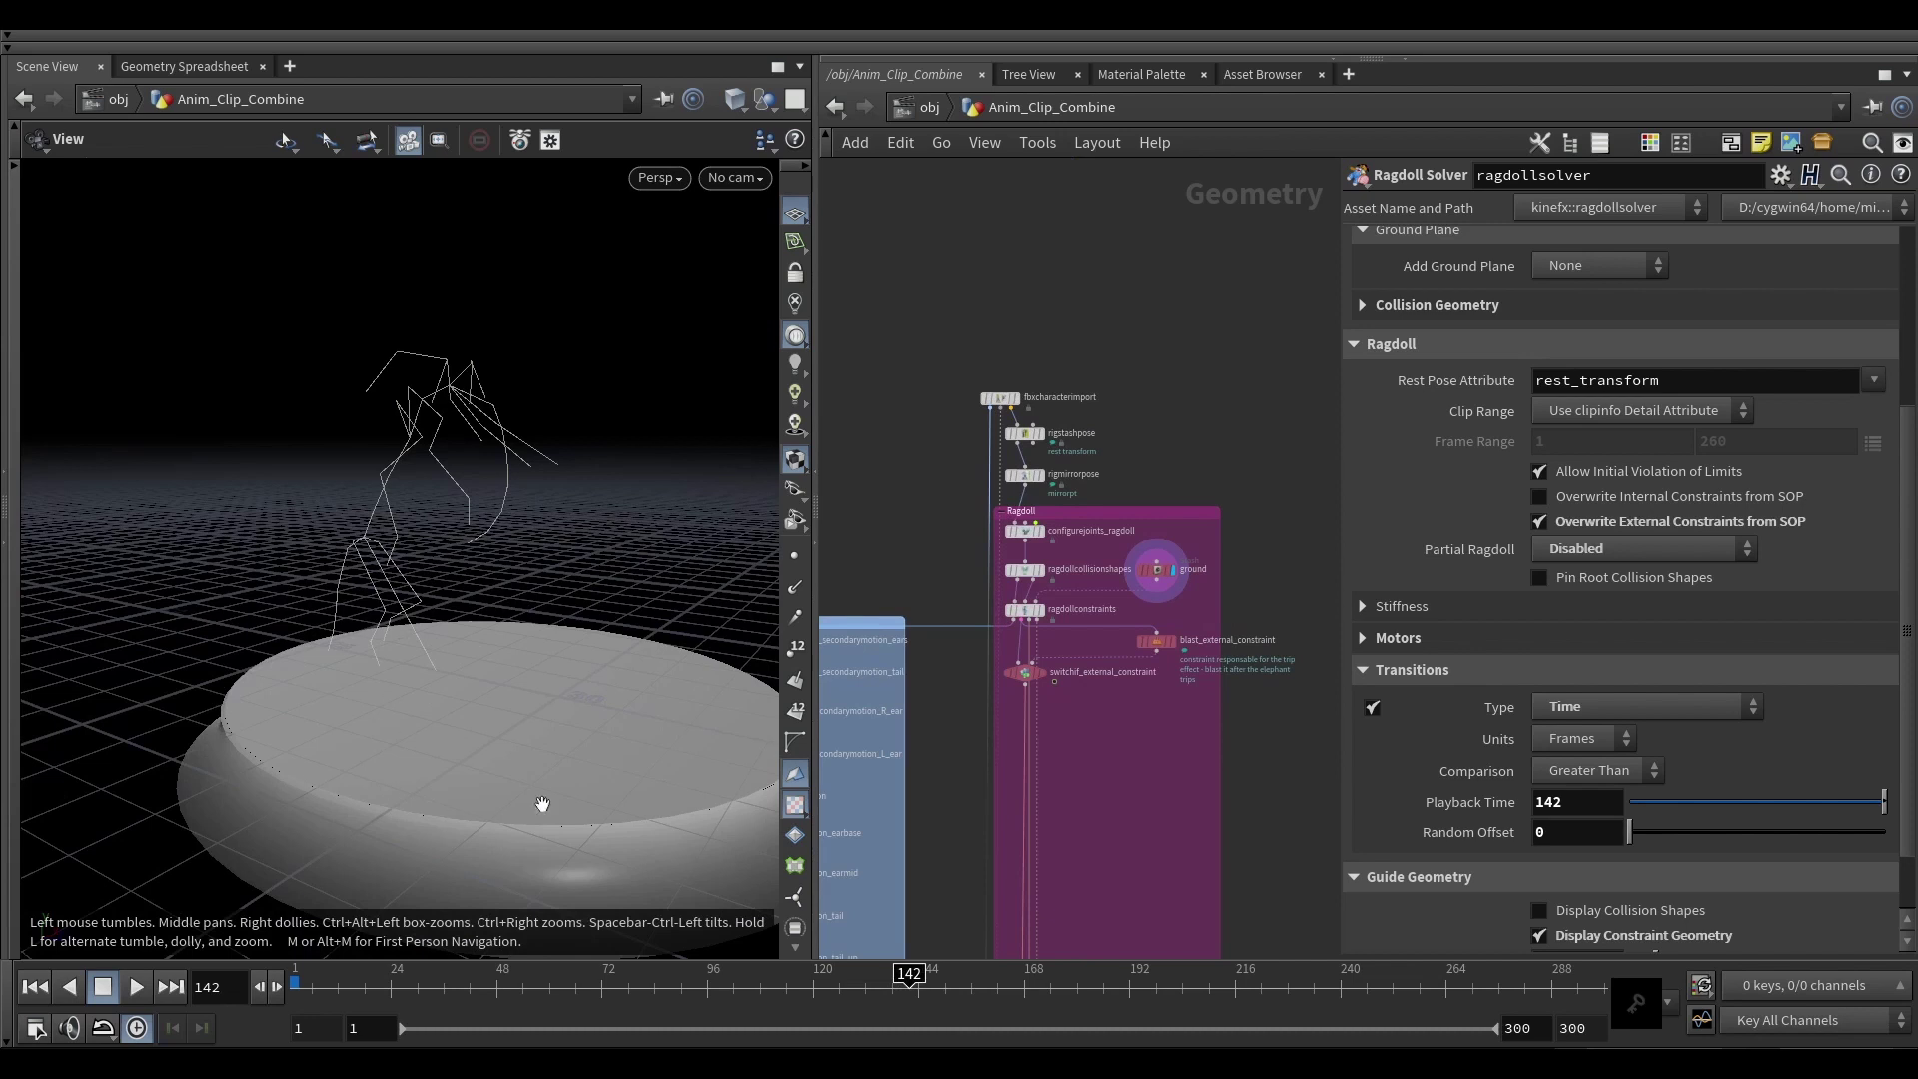
{"action": "left_click_drag", "start_coordinate": [428, 803], "coordinate": [465, 587]}
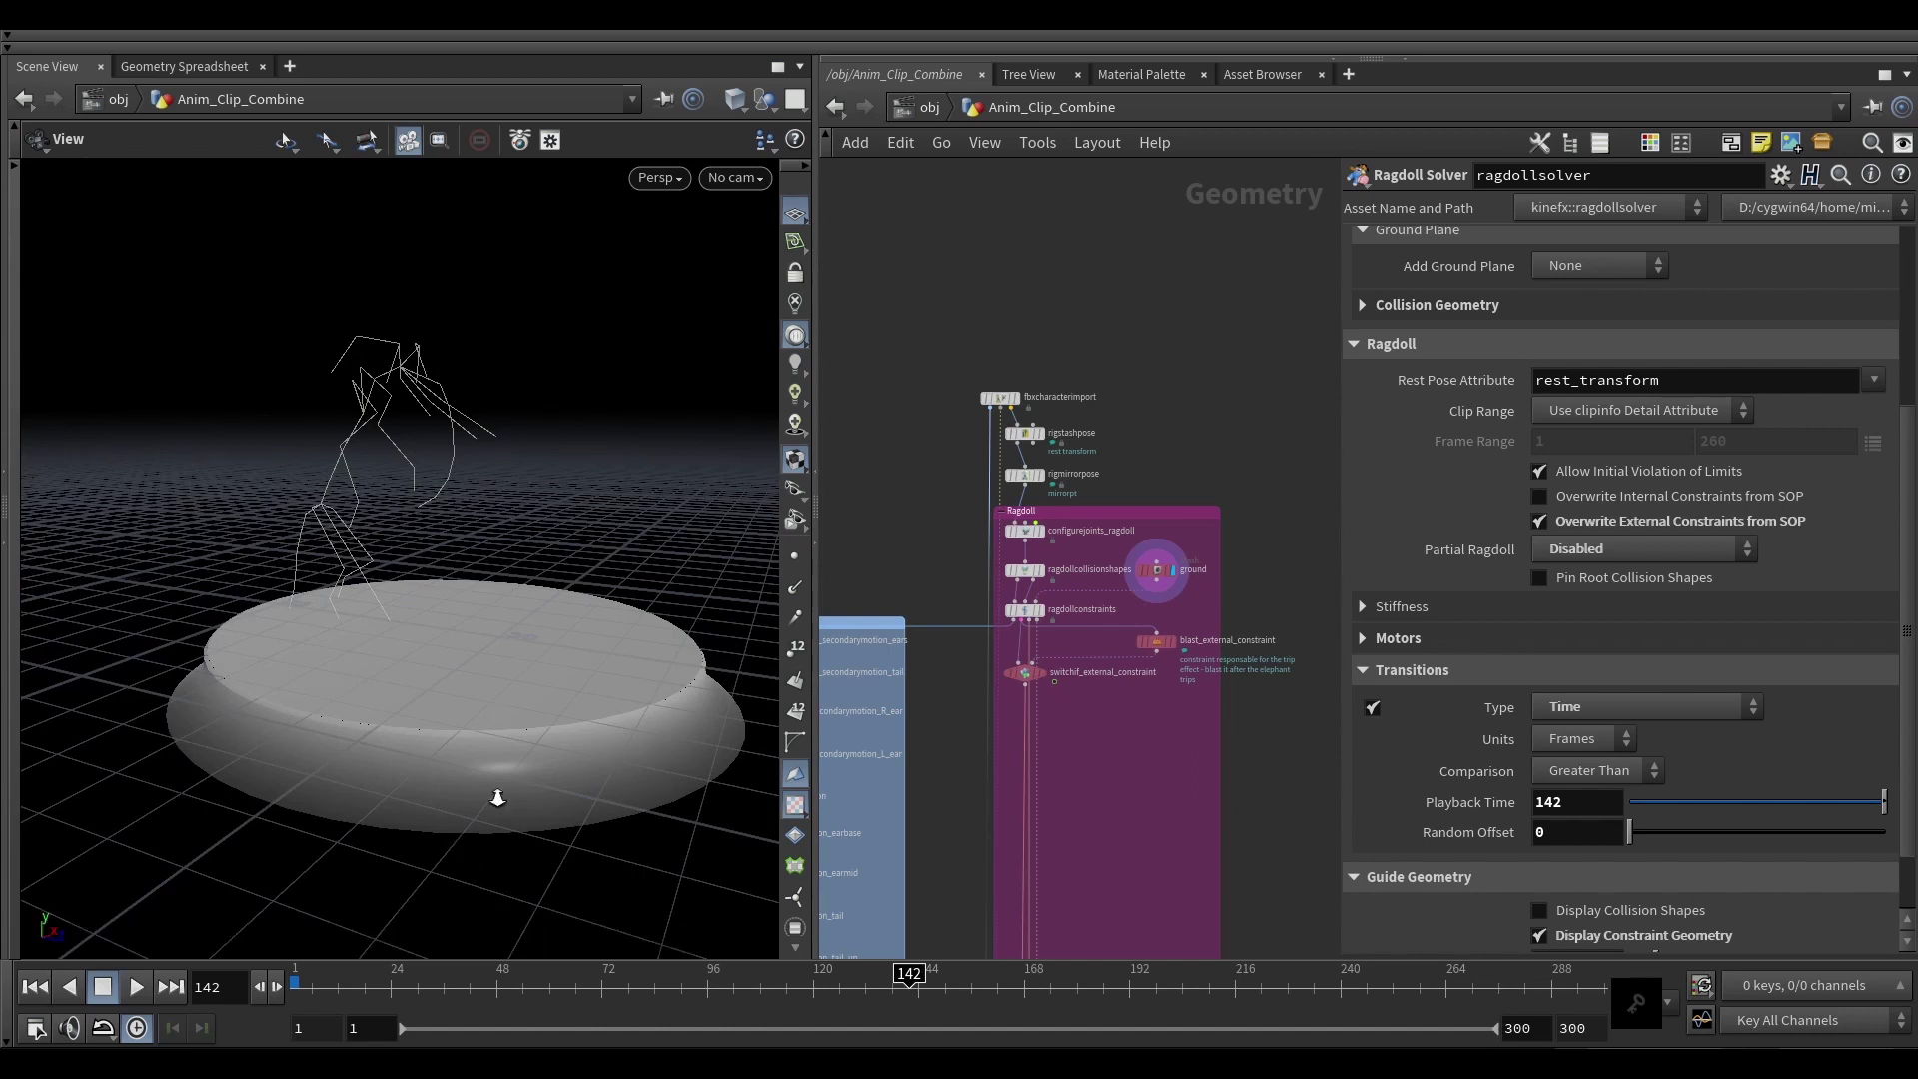
{"action": "left_click_drag", "start_coordinate": [497, 797], "coordinate": [367, 748]}
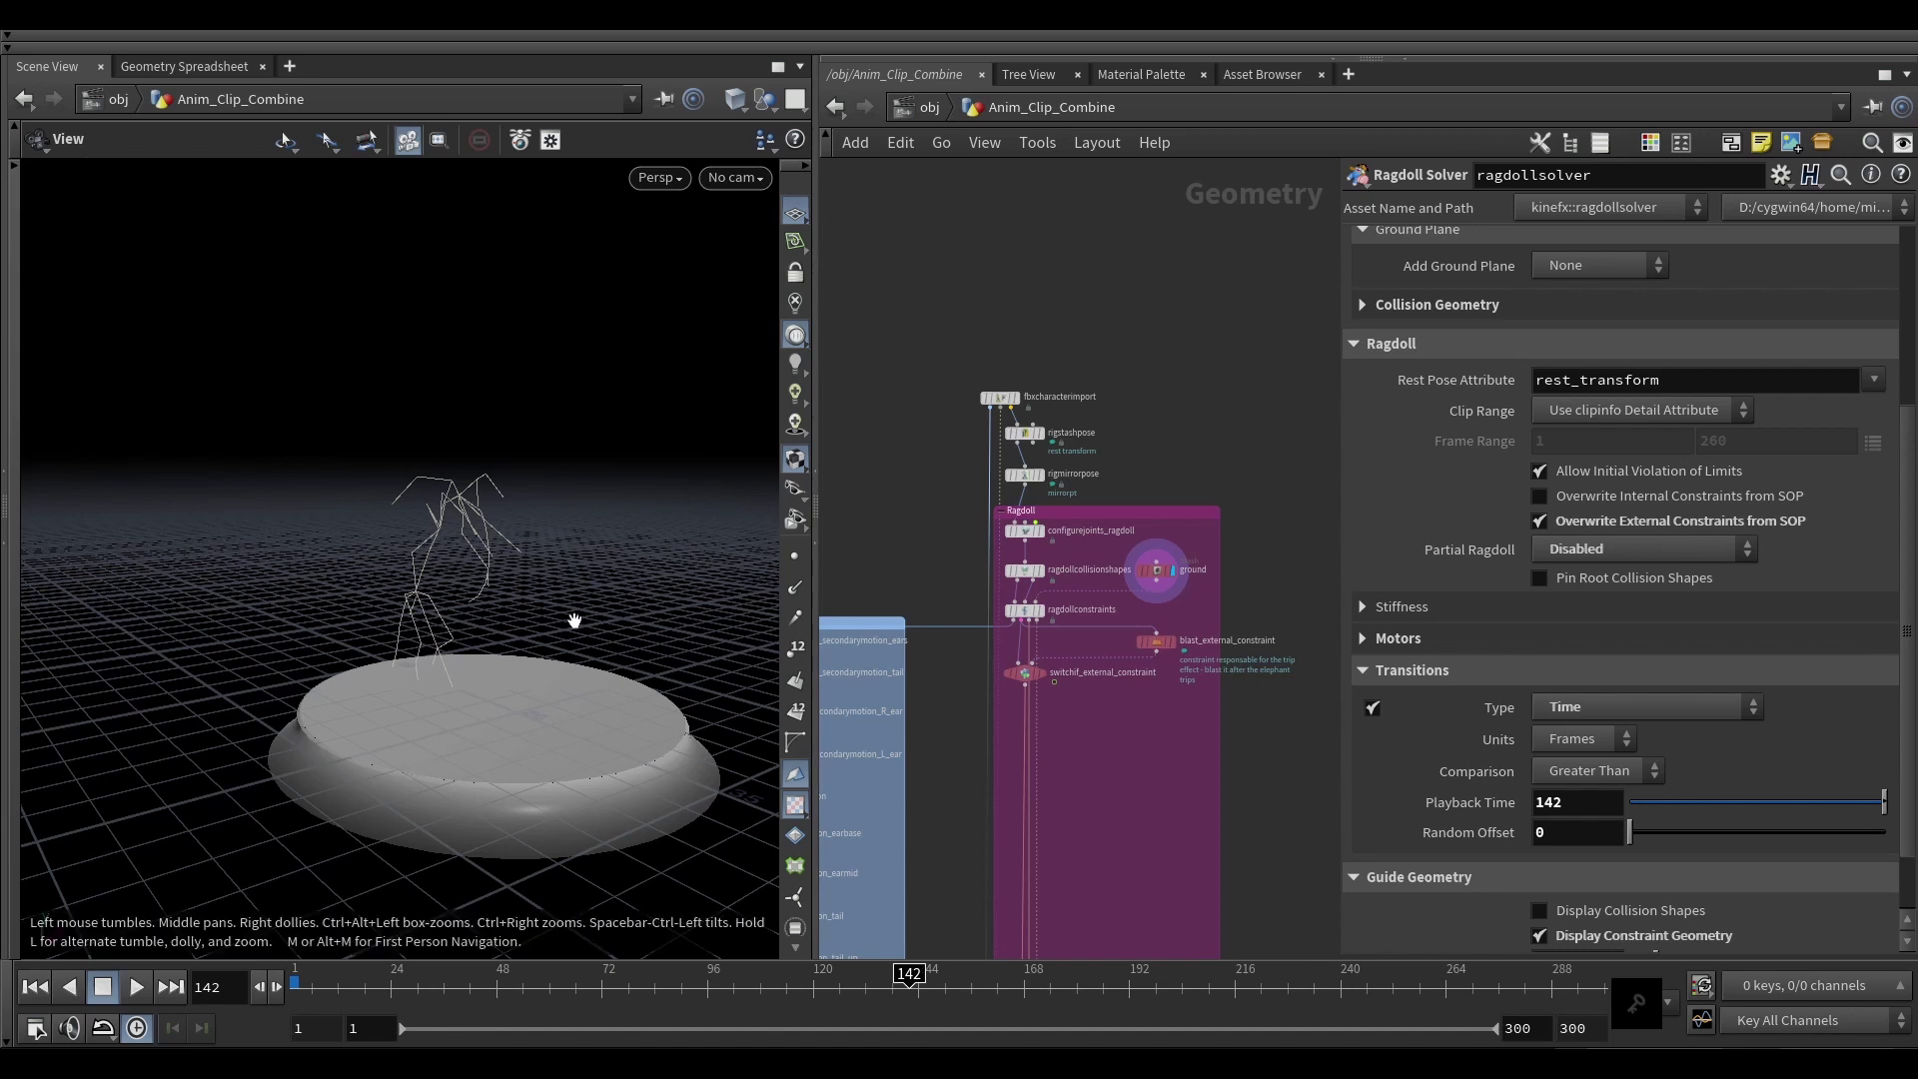
Step: Display and select the ragdollconstraints node to show its constraint geometry with the ground collision wireframe
{"action": "scroll", "coordinate": [1034, 601], "scroll_direction": "up", "scroll_amount": 3}
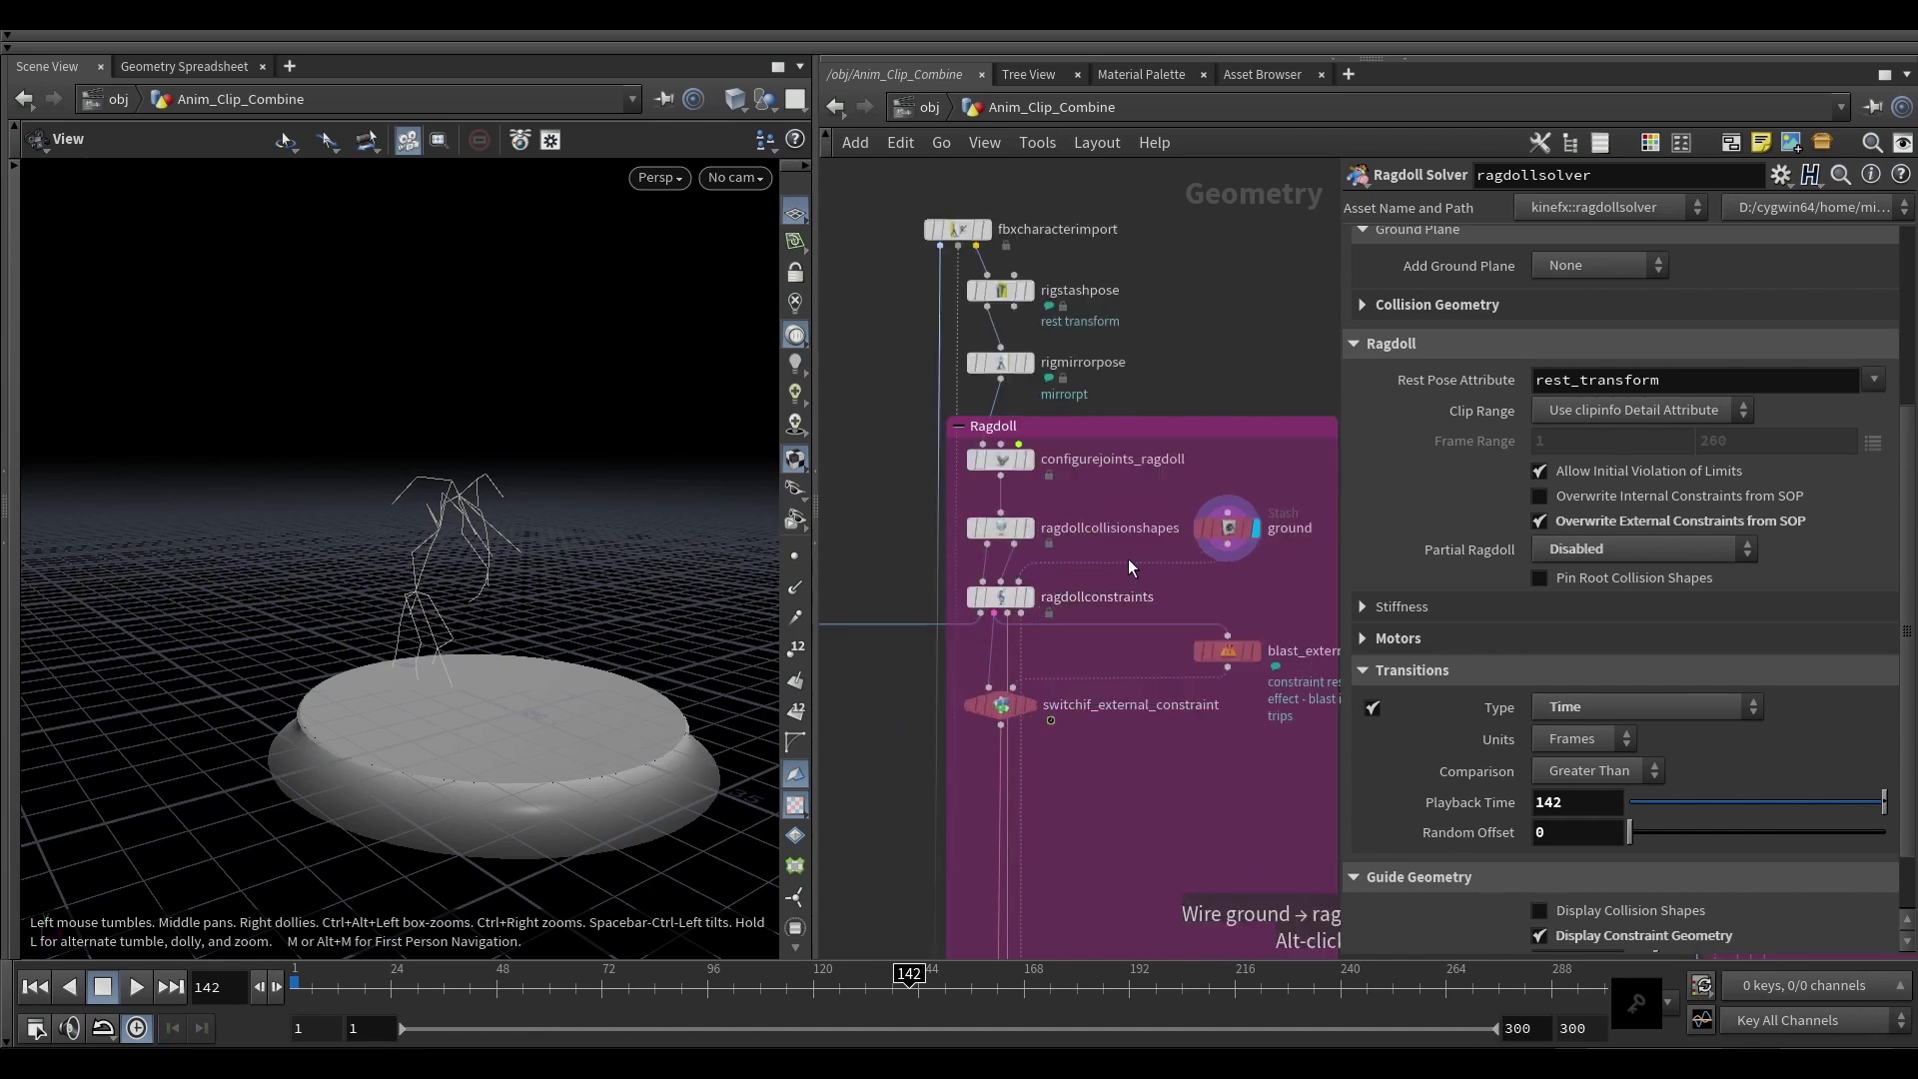
{"action": "left_click", "coordinate": [1029, 596]}
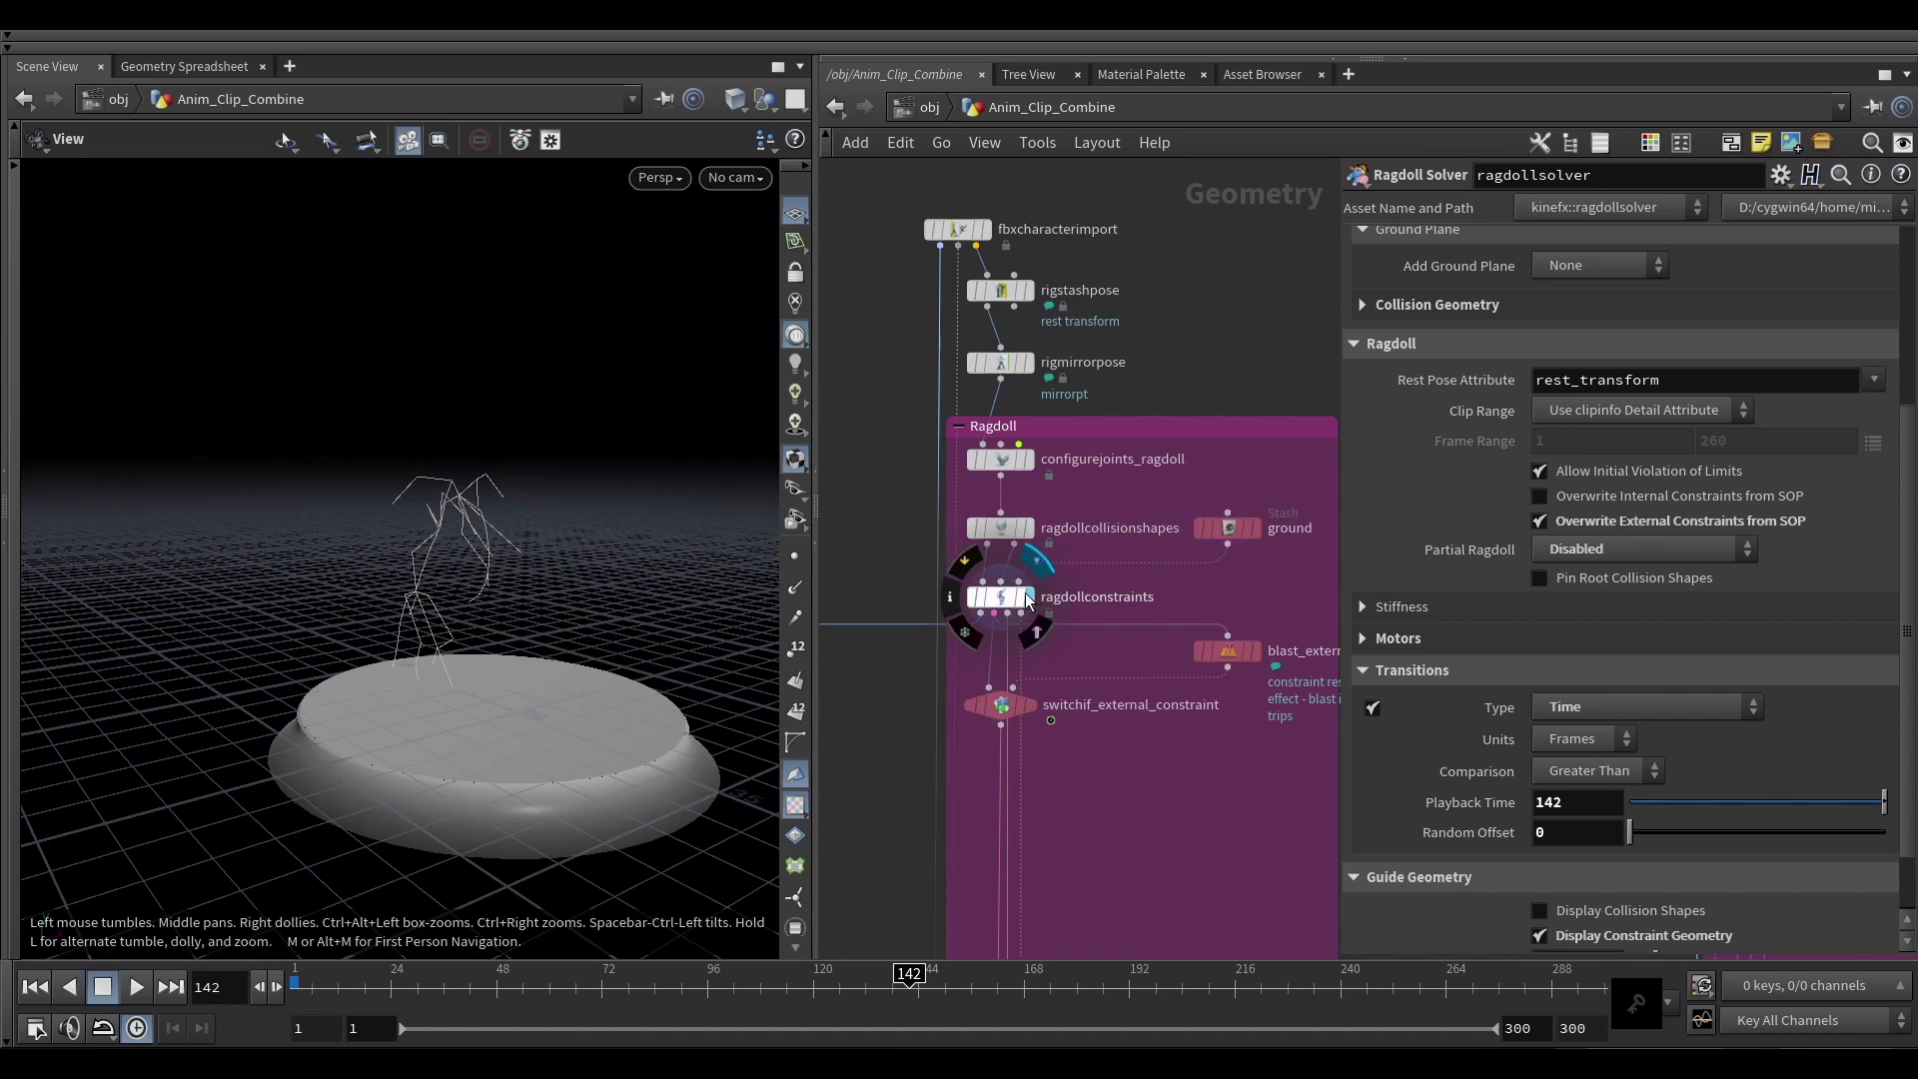
{"action": "left_click", "coordinate": [1007, 591]}
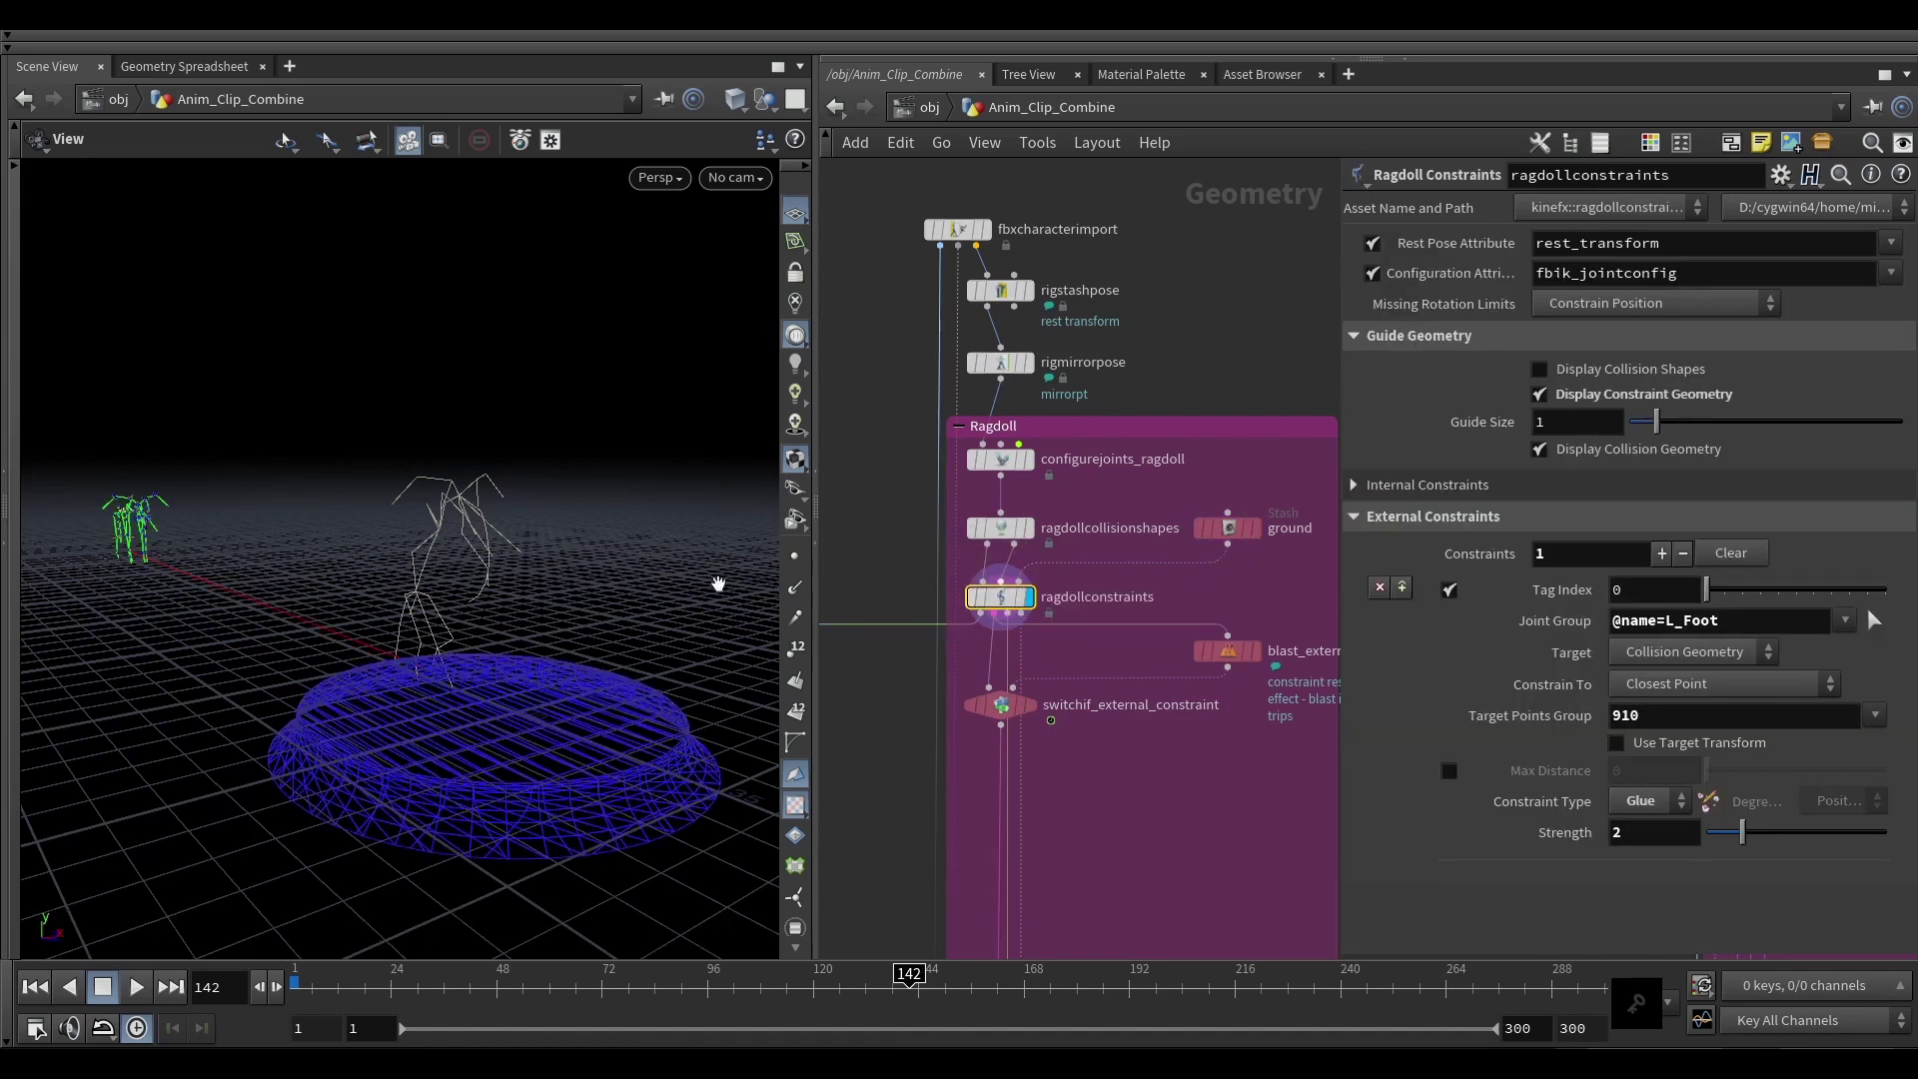
{"action": "left_click_drag", "start_coordinate": [419, 609], "coordinate": [430, 796]}
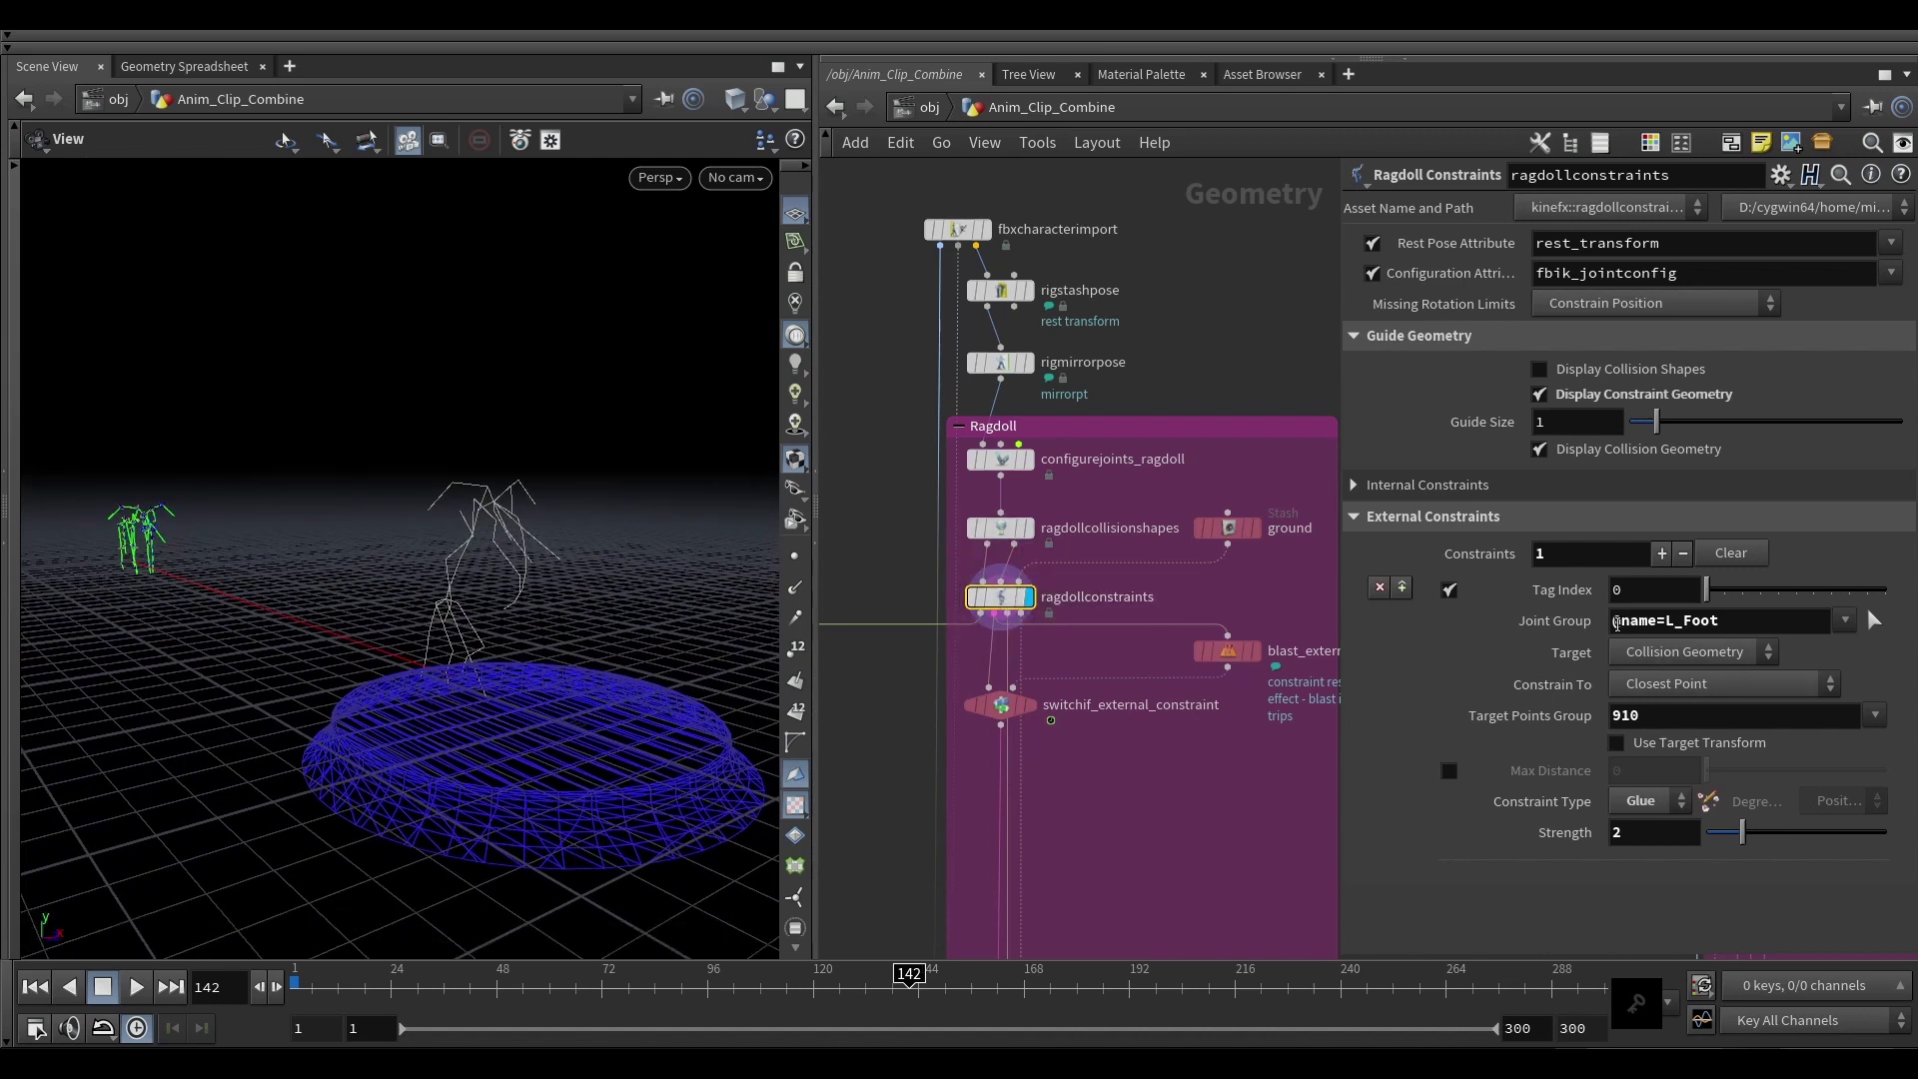
Step: Examine the skeleton's feet against the ground wireframe up close, and check the target points group of the L_Foot external constraint
{"action": "left_click_drag", "start_coordinate": [482, 623], "coordinate": [587, 758]}
{"action": "right_click_drag", "start_coordinate": [587, 759], "coordinate": [519, 740]}
{"action": "left_click_drag", "start_coordinate": [482, 799], "coordinate": [630, 663]}
{"action": "right_click_drag", "start_coordinate": [630, 663], "coordinate": [569, 685]}
{"action": "left_click_drag", "start_coordinate": [569, 685], "coordinate": [536, 763]}
{"action": "left_click_drag", "start_coordinate": [214, 488], "coordinate": [309, 533]}
{"action": "right_click_drag", "start_coordinate": [254, 542], "coordinate": [392, 586]}
{"action": "left_click_drag", "start_coordinate": [392, 587], "coordinate": [500, 595]}
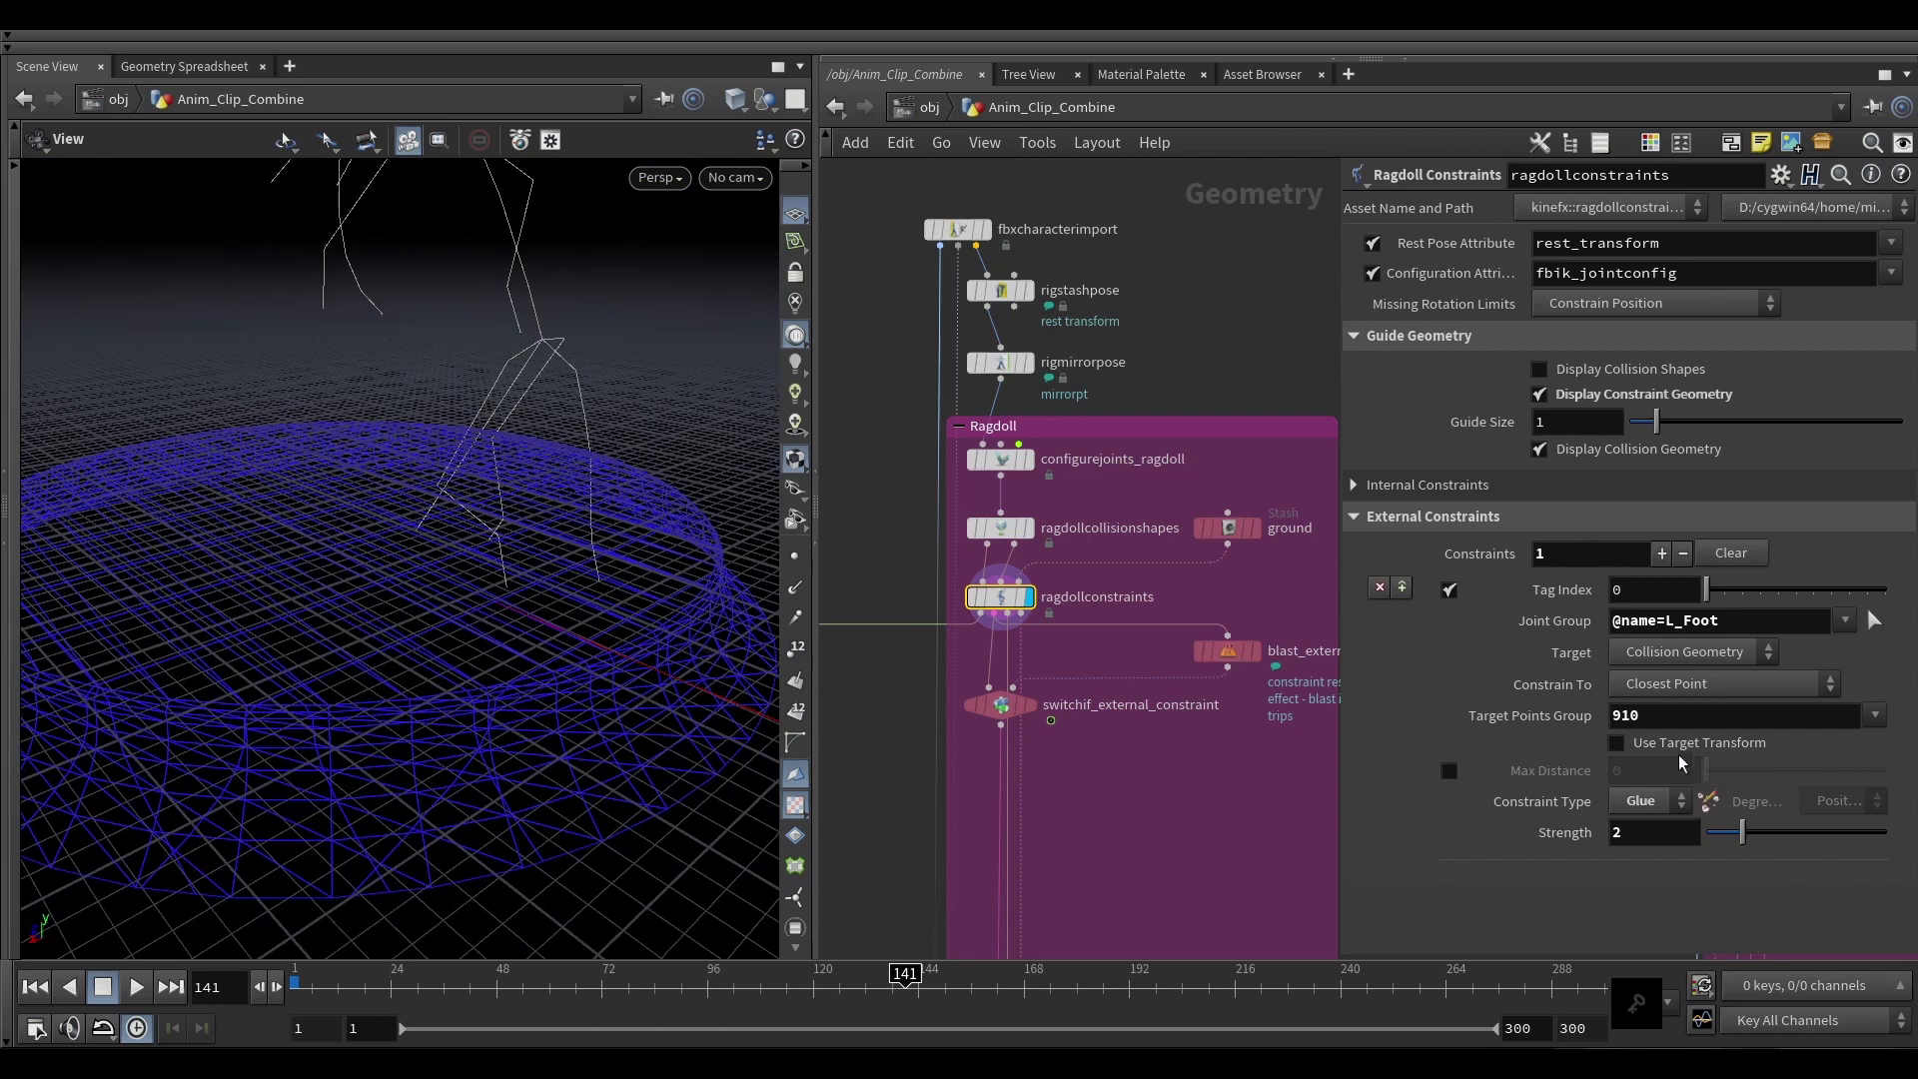
{"action": "double_click", "coordinate": [1671, 715]}
{"action": "left_click", "coordinate": [1232, 802]}
{"action": "left_click_drag", "start_coordinate": [501, 613], "coordinate": [398, 662]}
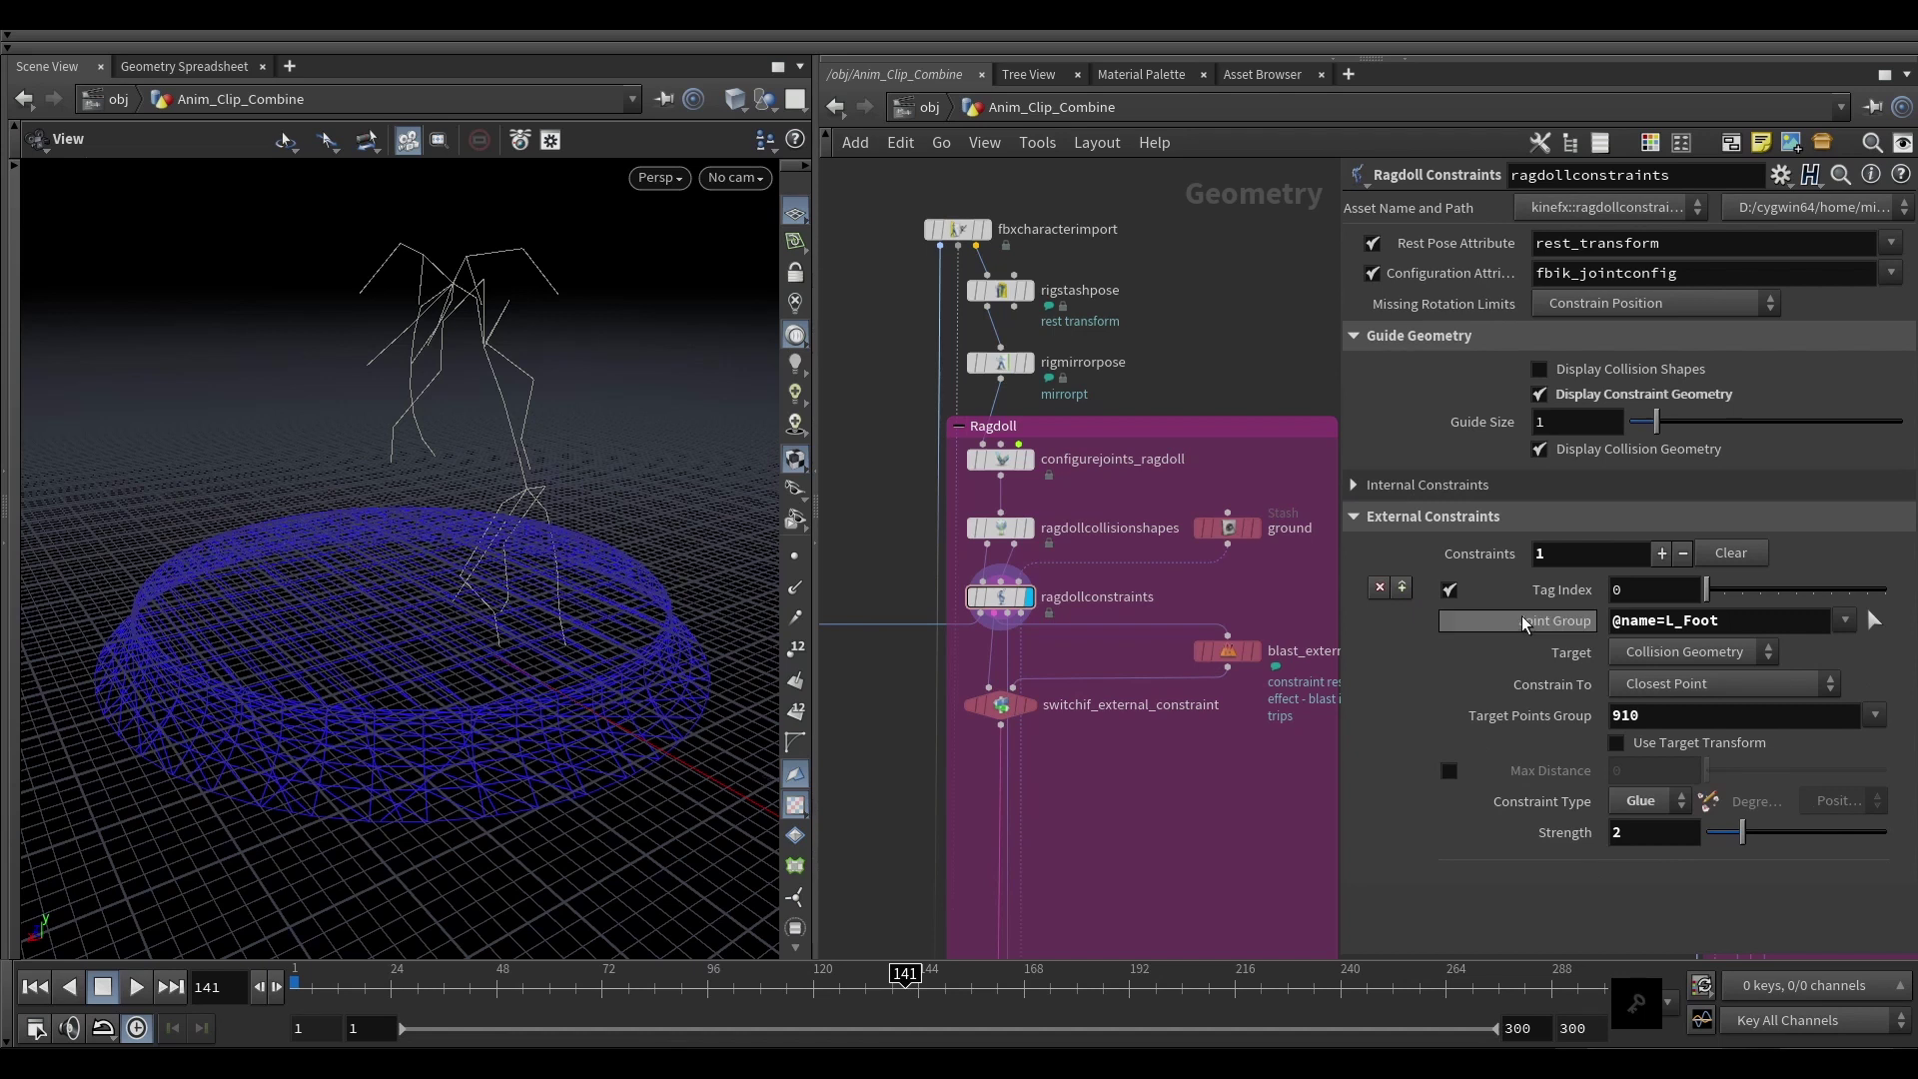
Step: Select the blast_external_constraint node in the Ragdoll network to show its parameters
{"action": "middle_click_drag", "start_coordinate": [1083, 796], "coordinate": [1046, 787]}
{"action": "left_click_drag", "start_coordinate": [1179, 773], "coordinate": [955, 654]}
{"action": "middle_click_drag", "start_coordinate": [1197, 805], "coordinate": [1159, 772]}
{"action": "scroll", "coordinate": [1175, 783], "scroll_direction": "down", "scroll_amount": 3}
{"action": "scroll", "coordinate": [1157, 663], "scroll_direction": "up", "scroll_amount": 3}
{"action": "left_click", "coordinate": [1159, 673]}
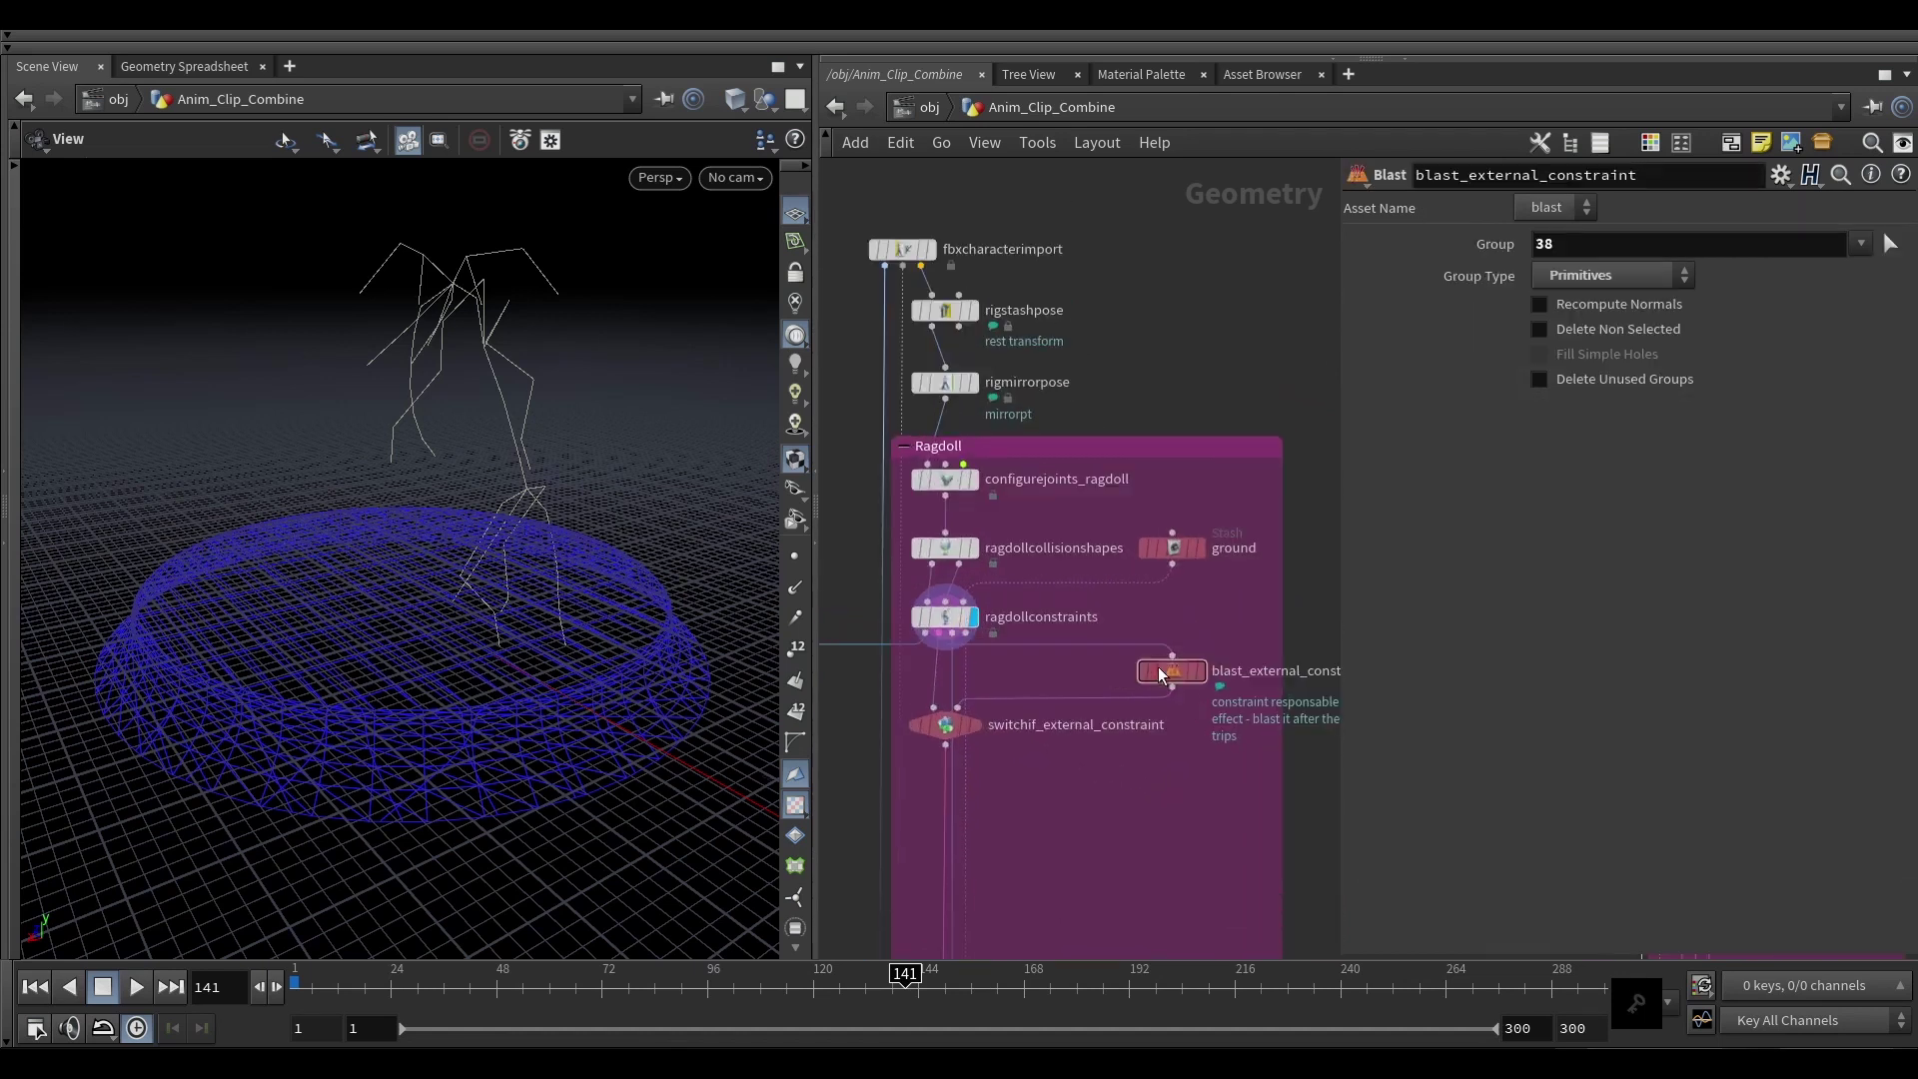
Step: Display and select the switchif_external_constraint node, and open its Enable expression in the expression editor
{"action": "left_click", "coordinate": [978, 726]}
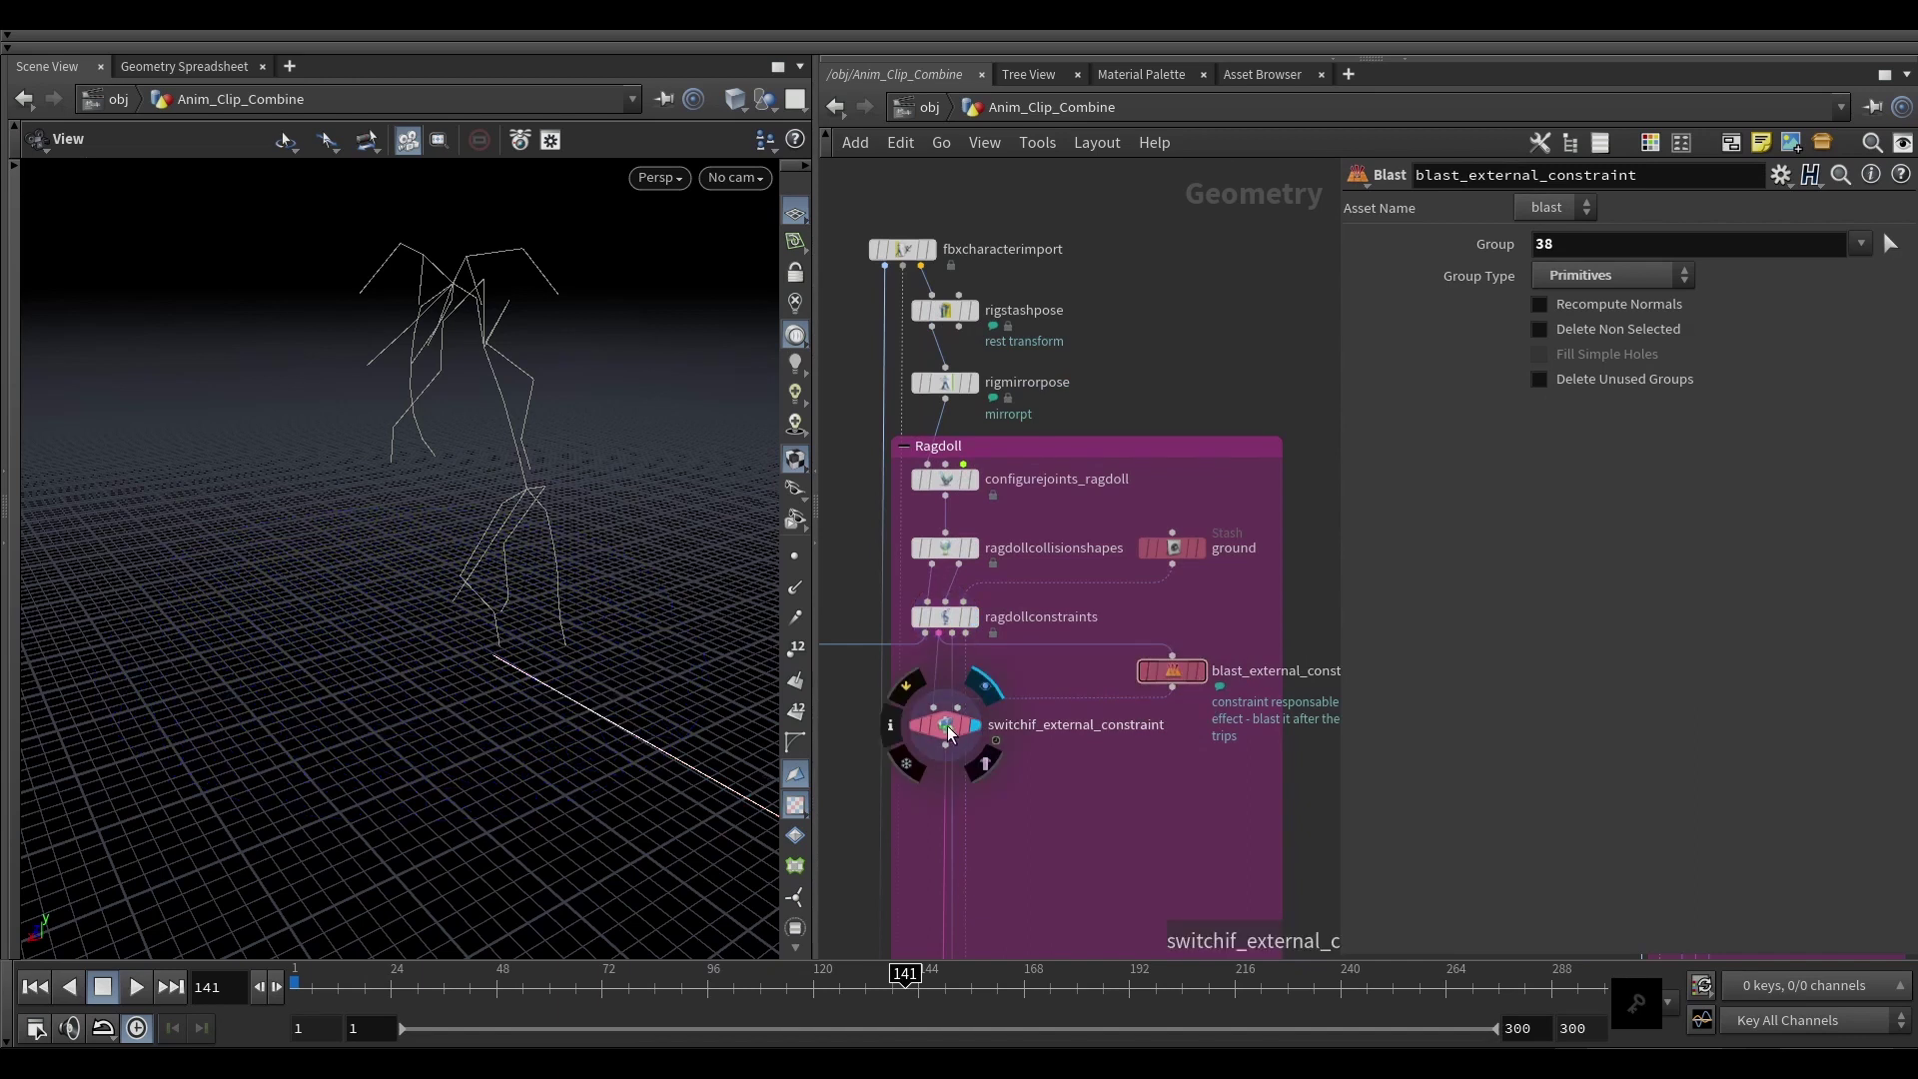
{"action": "left_click", "coordinate": [947, 725]}
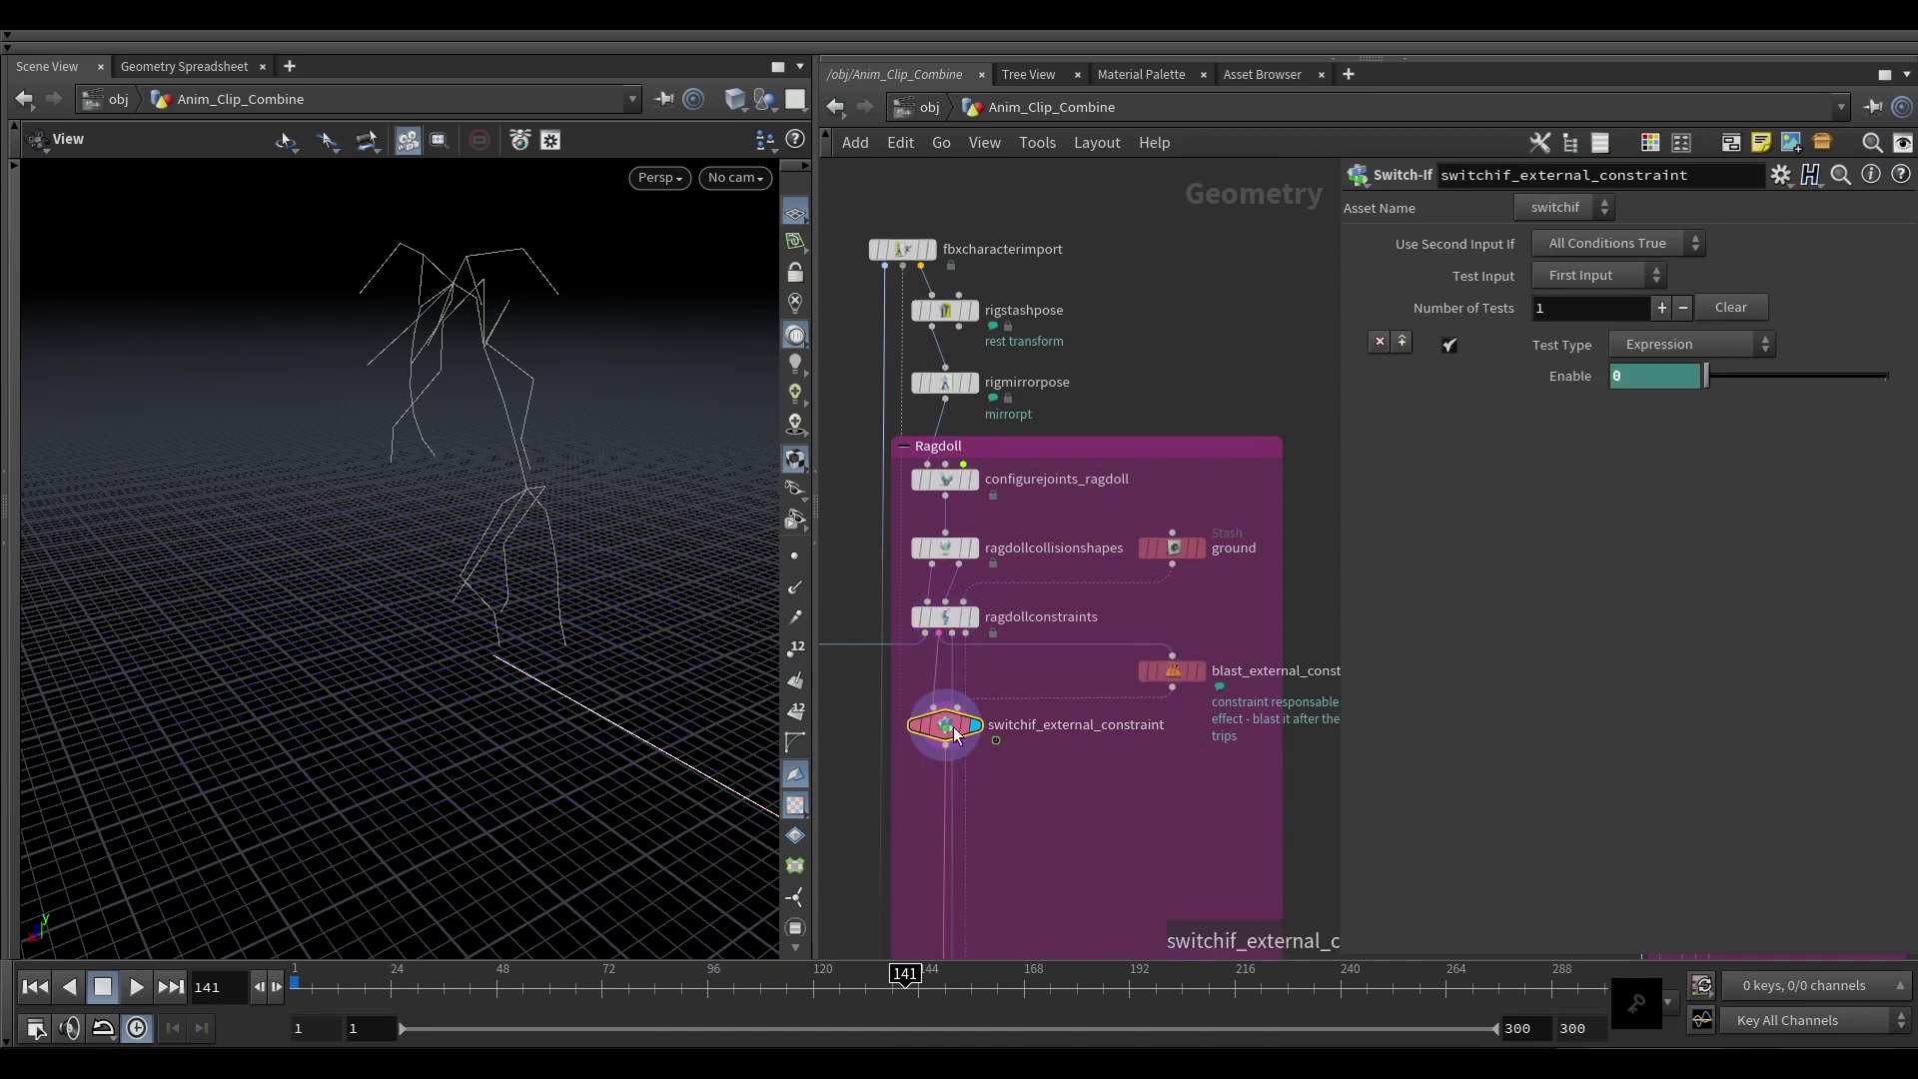
{"action": "left_click", "coordinate": [1549, 387]}
{"action": "left_click", "coordinate": [1677, 375]}
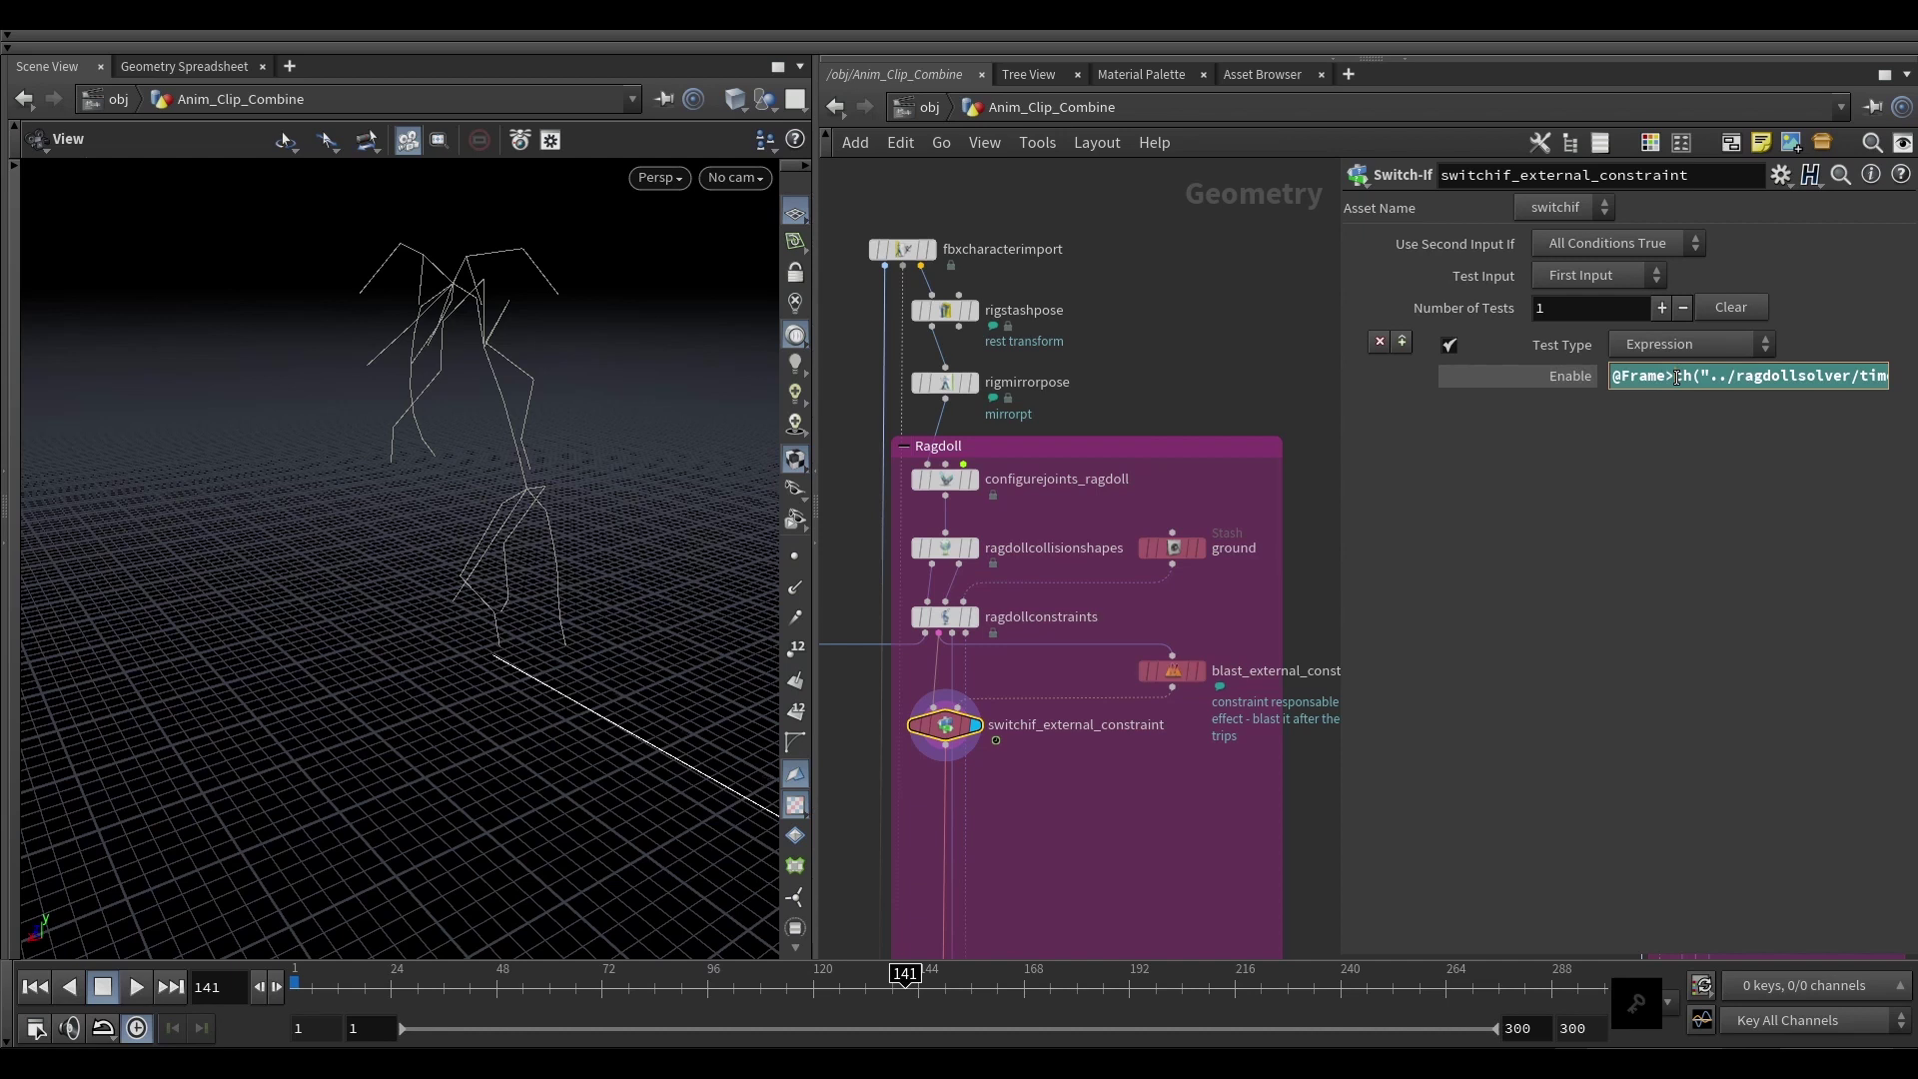
{"action": "key", "text": "alt+e"}
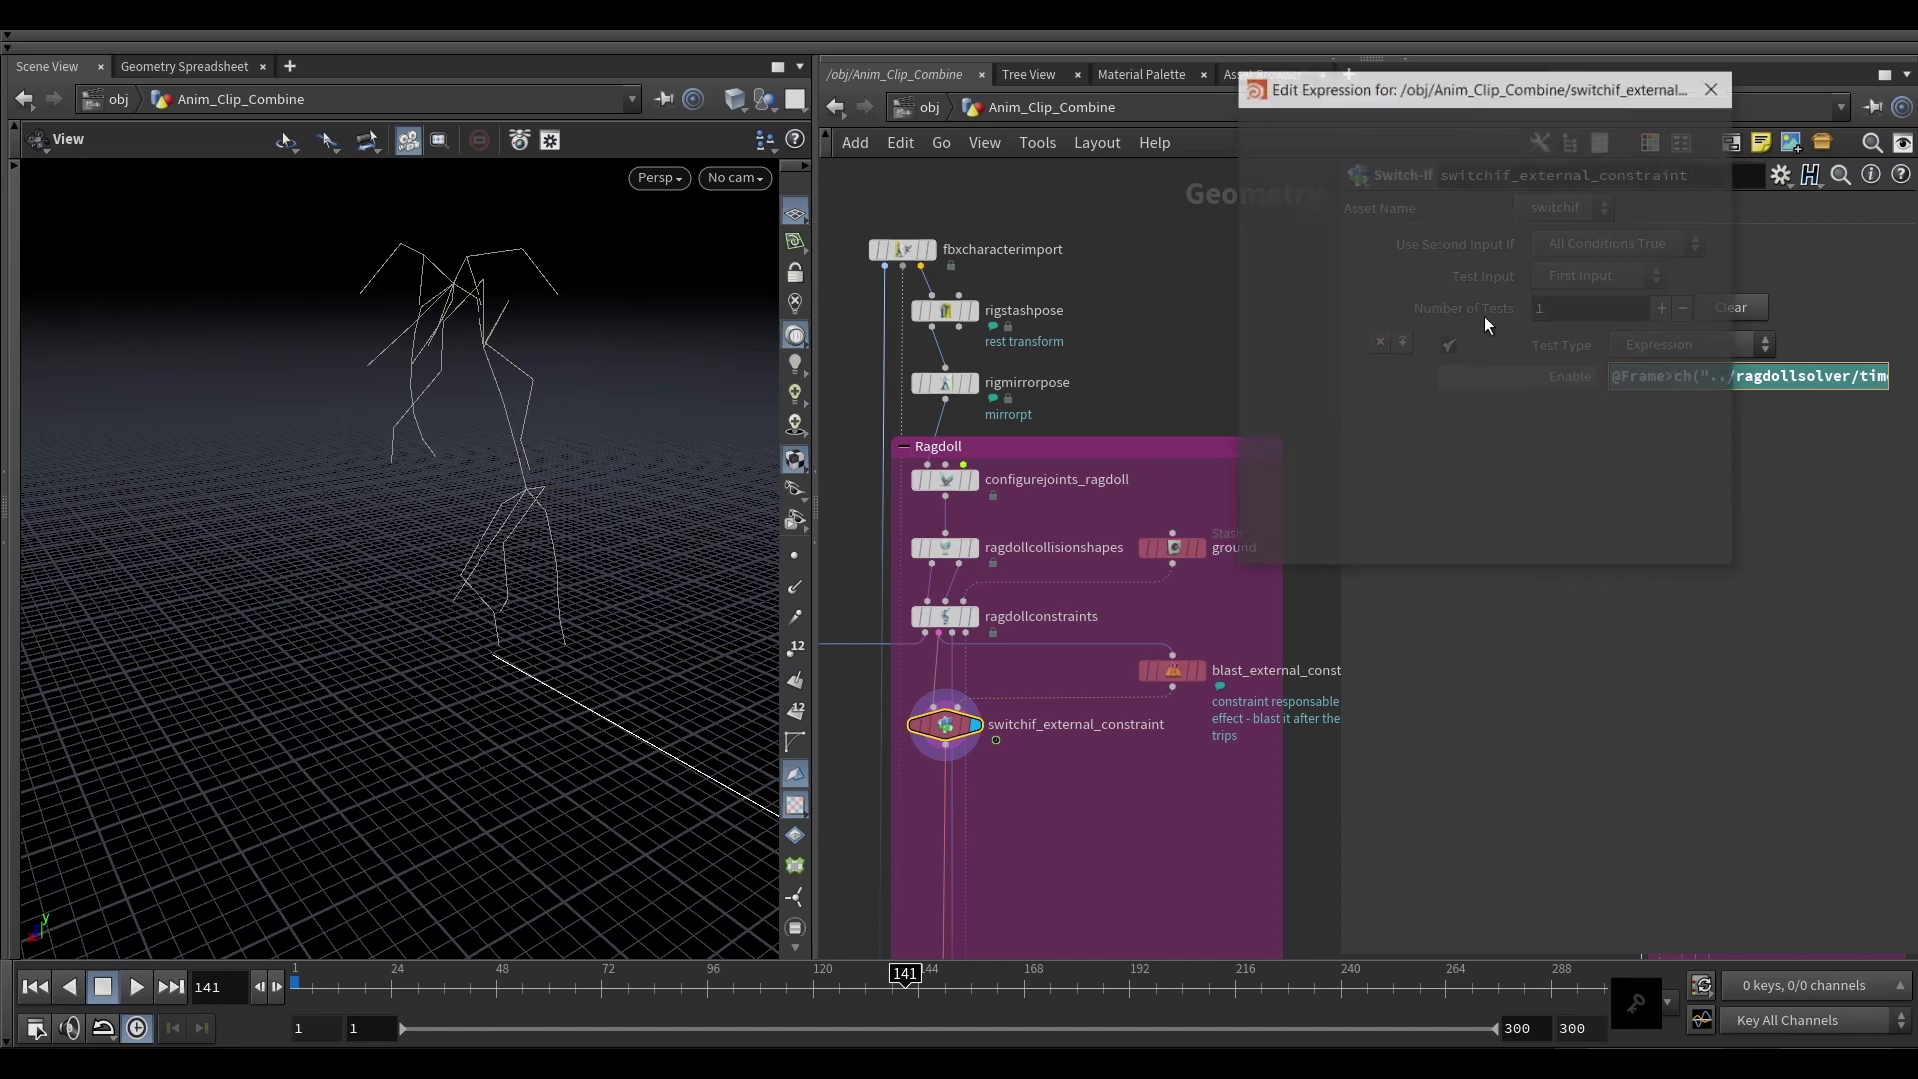
{"action": "left_click_drag", "start_coordinate": [1491, 91], "coordinate": [1021, 348]}
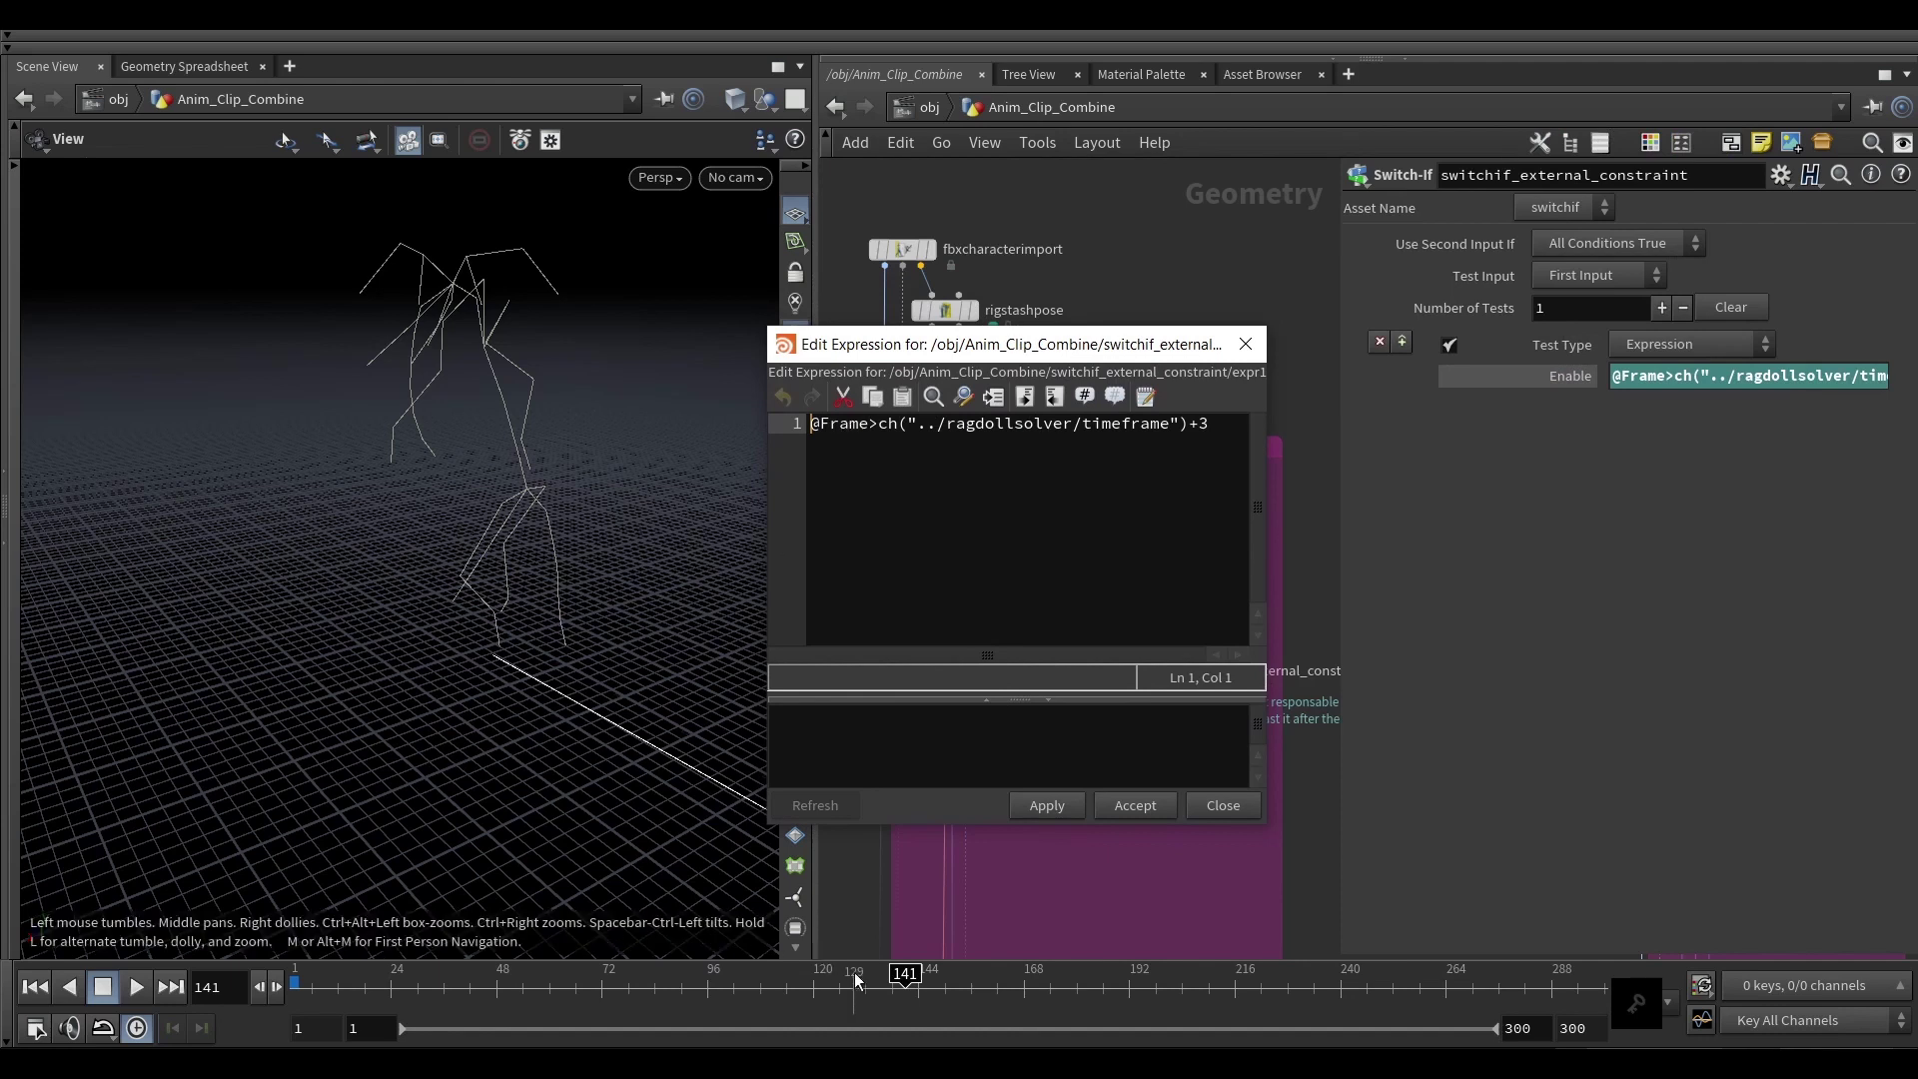
Step: Scrub to frame 137, review the ragdollsolver timeframe reference and offset in the Enable expression, and close the expression editor
{"action": "left_click_drag", "start_coordinate": [905, 983], "coordinate": [888, 983]}
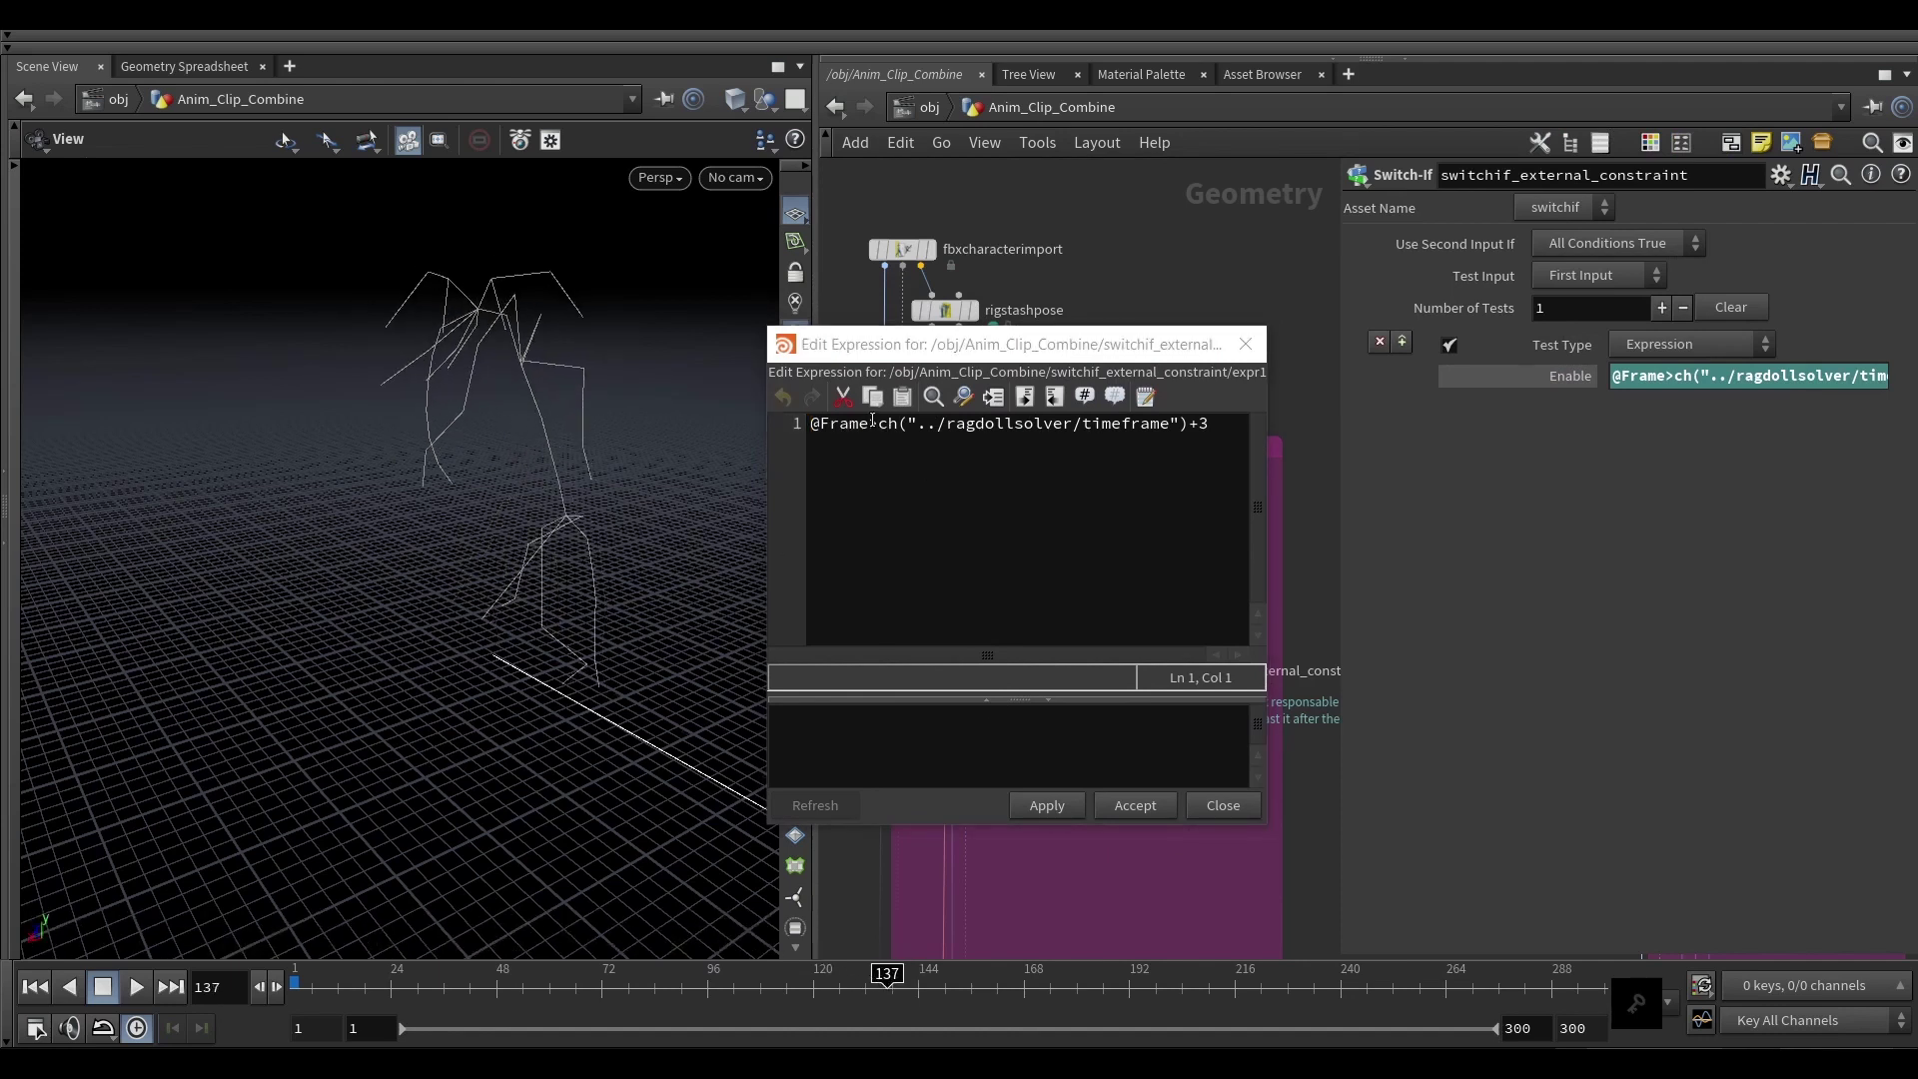
{"action": "left_click_drag", "start_coordinate": [878, 424], "coordinate": [1192, 429]}
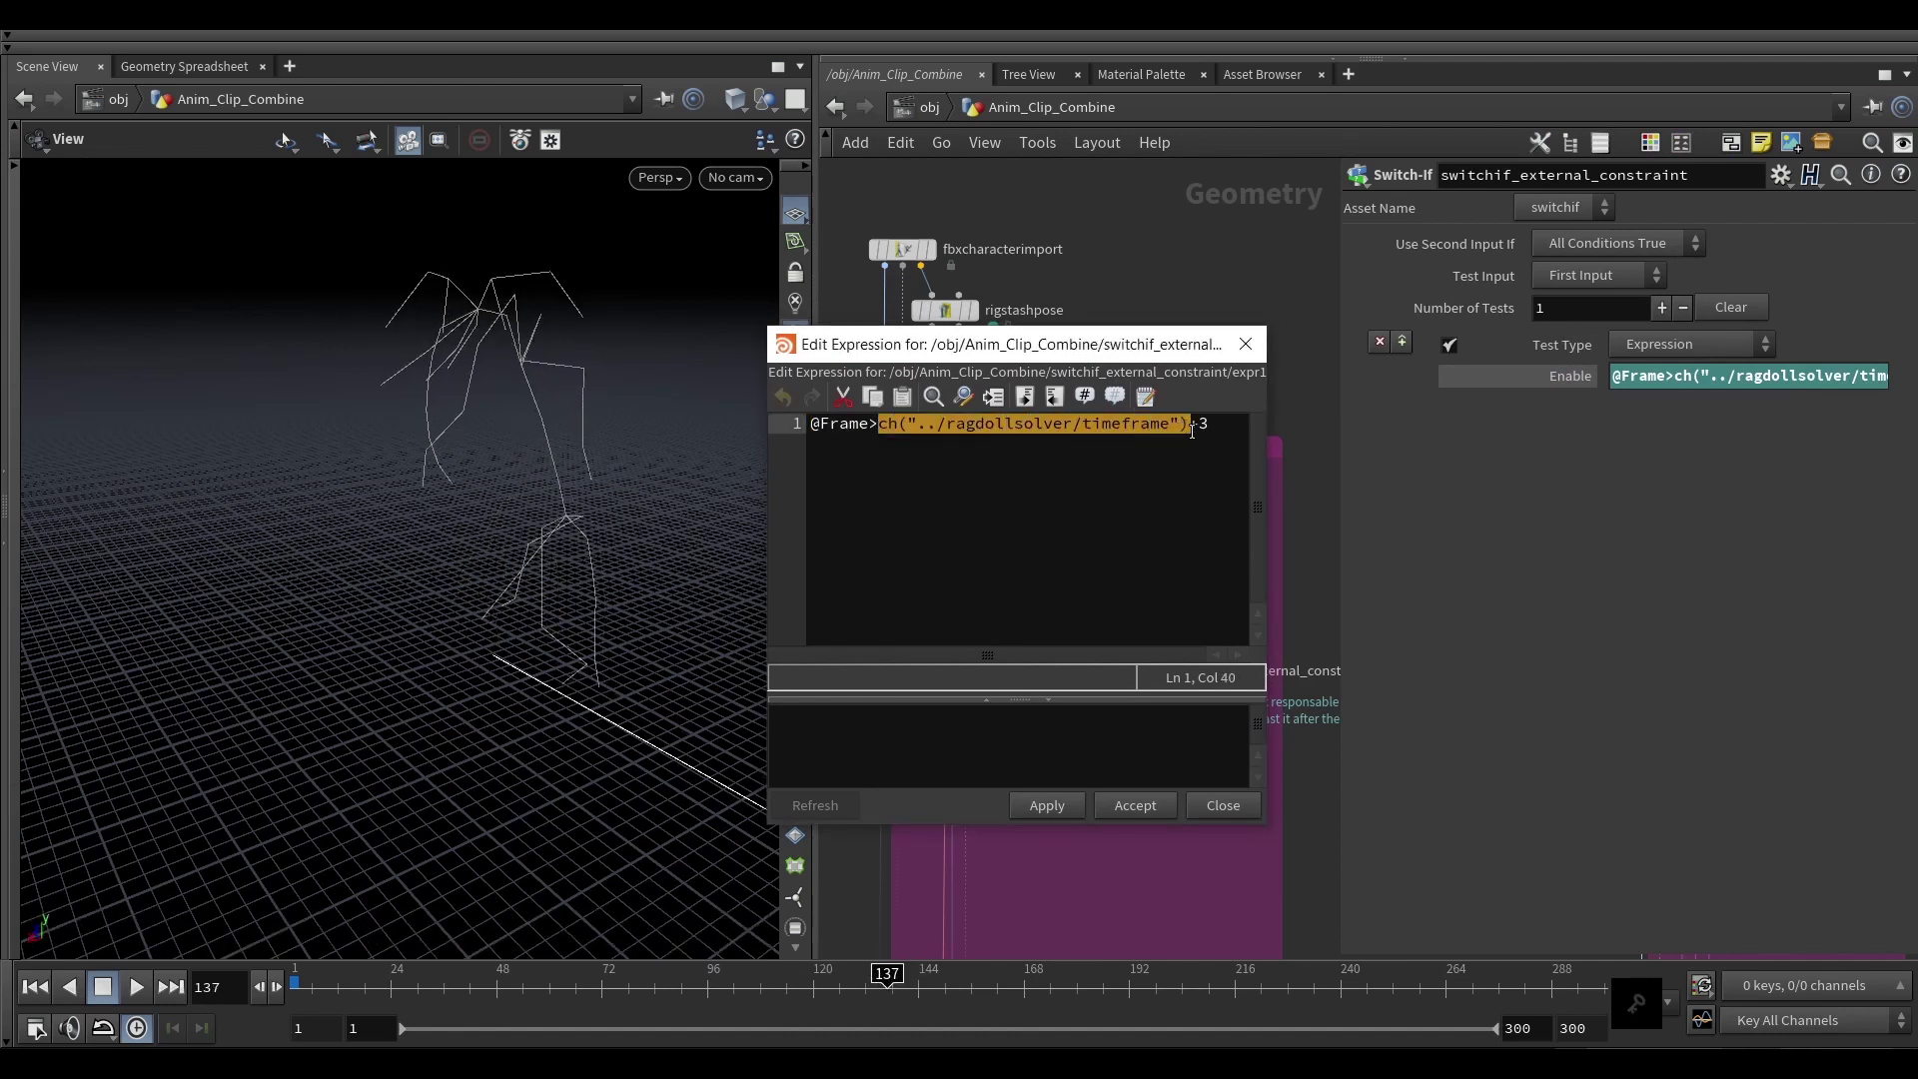
{"action": "left_click", "coordinate": [1225, 423]}
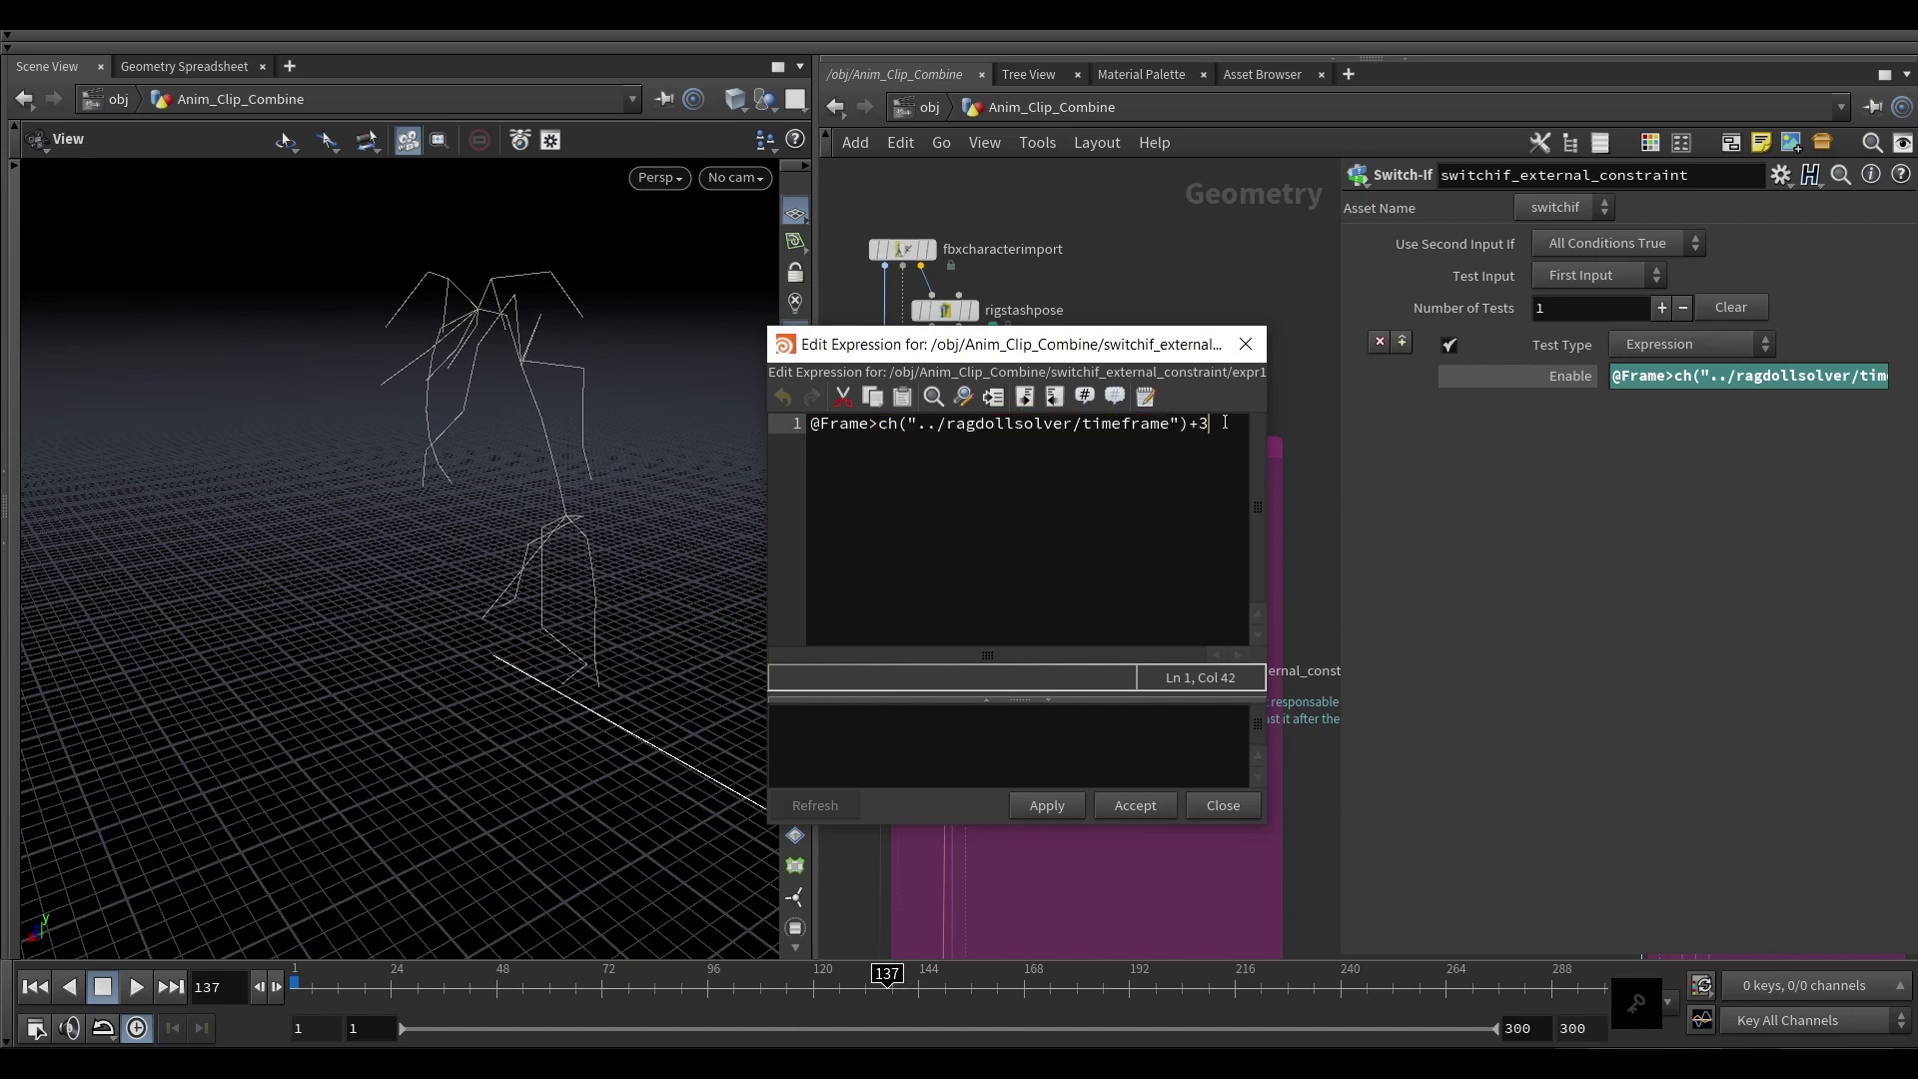
{"action": "left_click", "coordinate": [1245, 345]}
Step: Scrub to frame 145 and advance to frame 146 to view the skeleton as the external constraint switches
{"action": "left_click_drag", "start_coordinate": [908, 981], "coordinate": [924, 979]}
{"action": "middle_click_drag", "start_coordinate": [592, 711], "coordinate": [461, 639]}
{"action": "scroll", "coordinate": [462, 640], "scroll_direction": "down", "scroll_amount": 3}
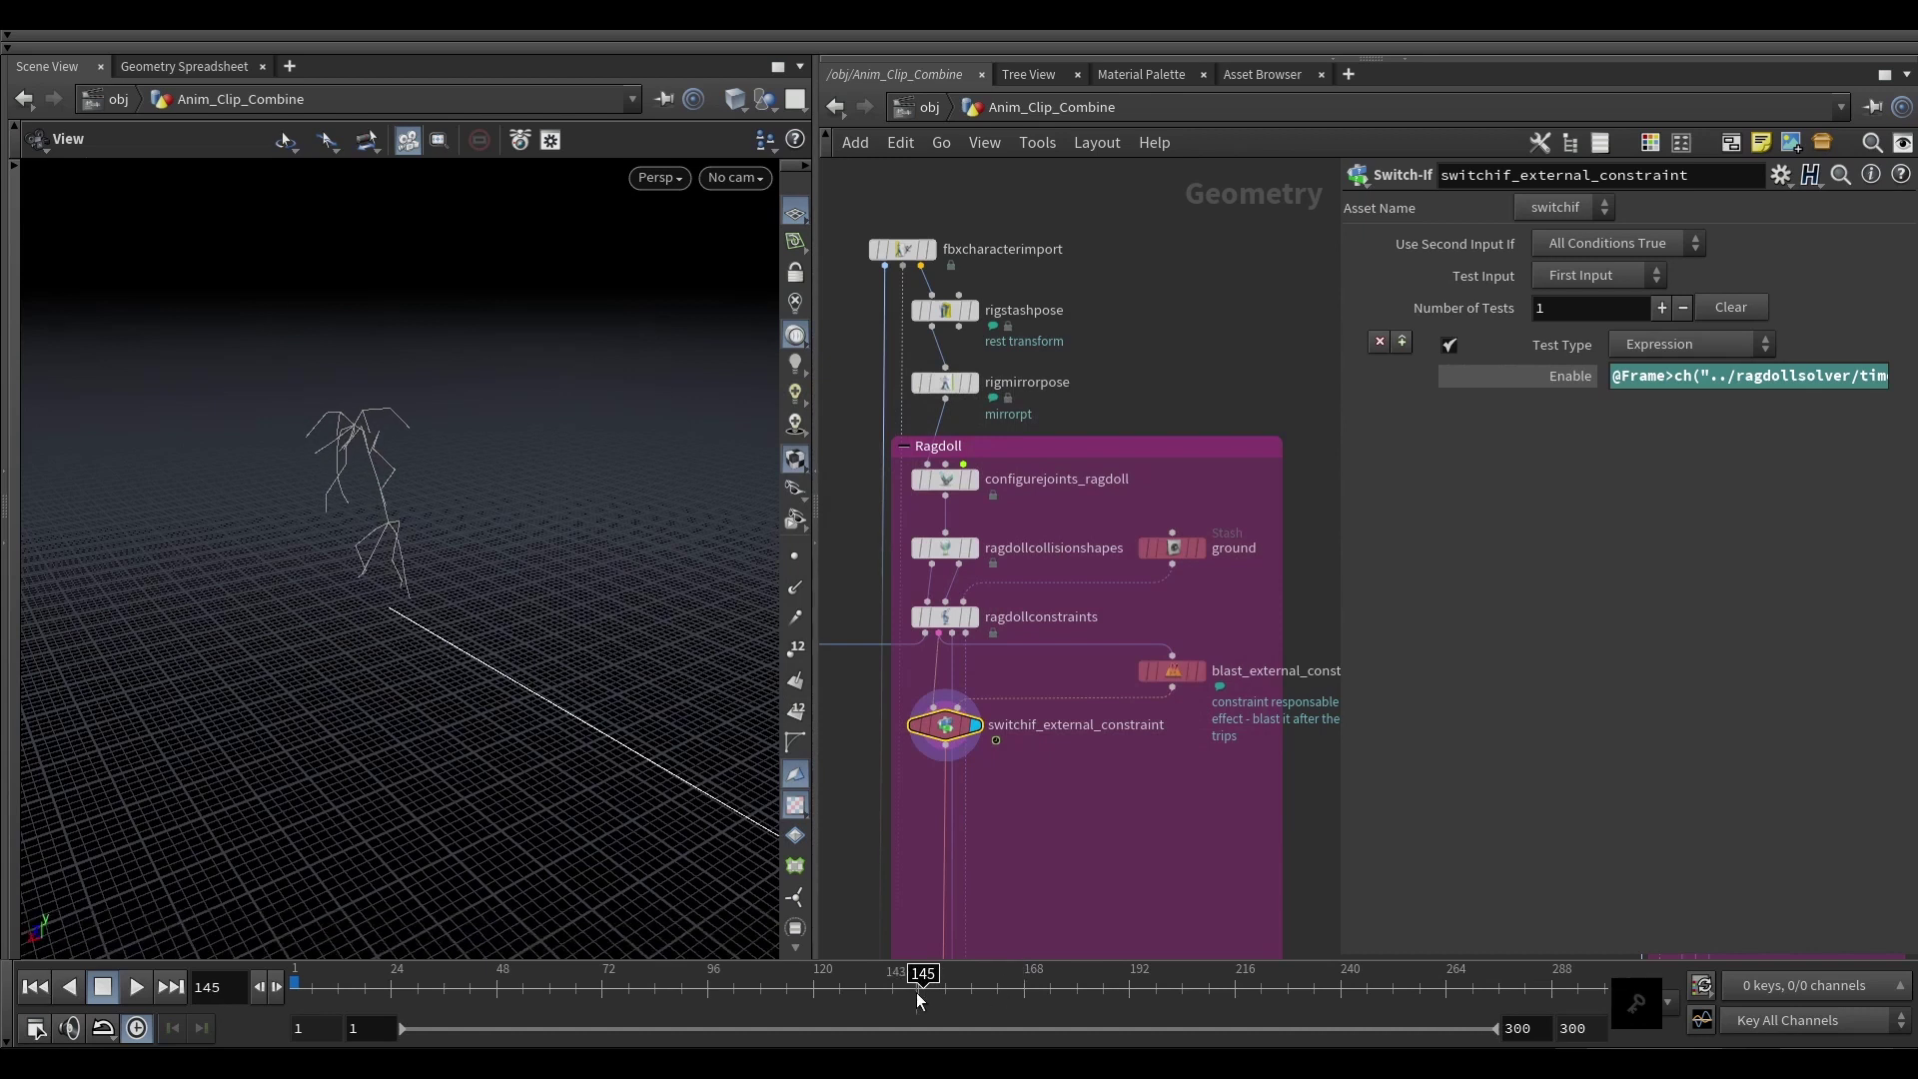
{"action": "key", "text": "Right"}
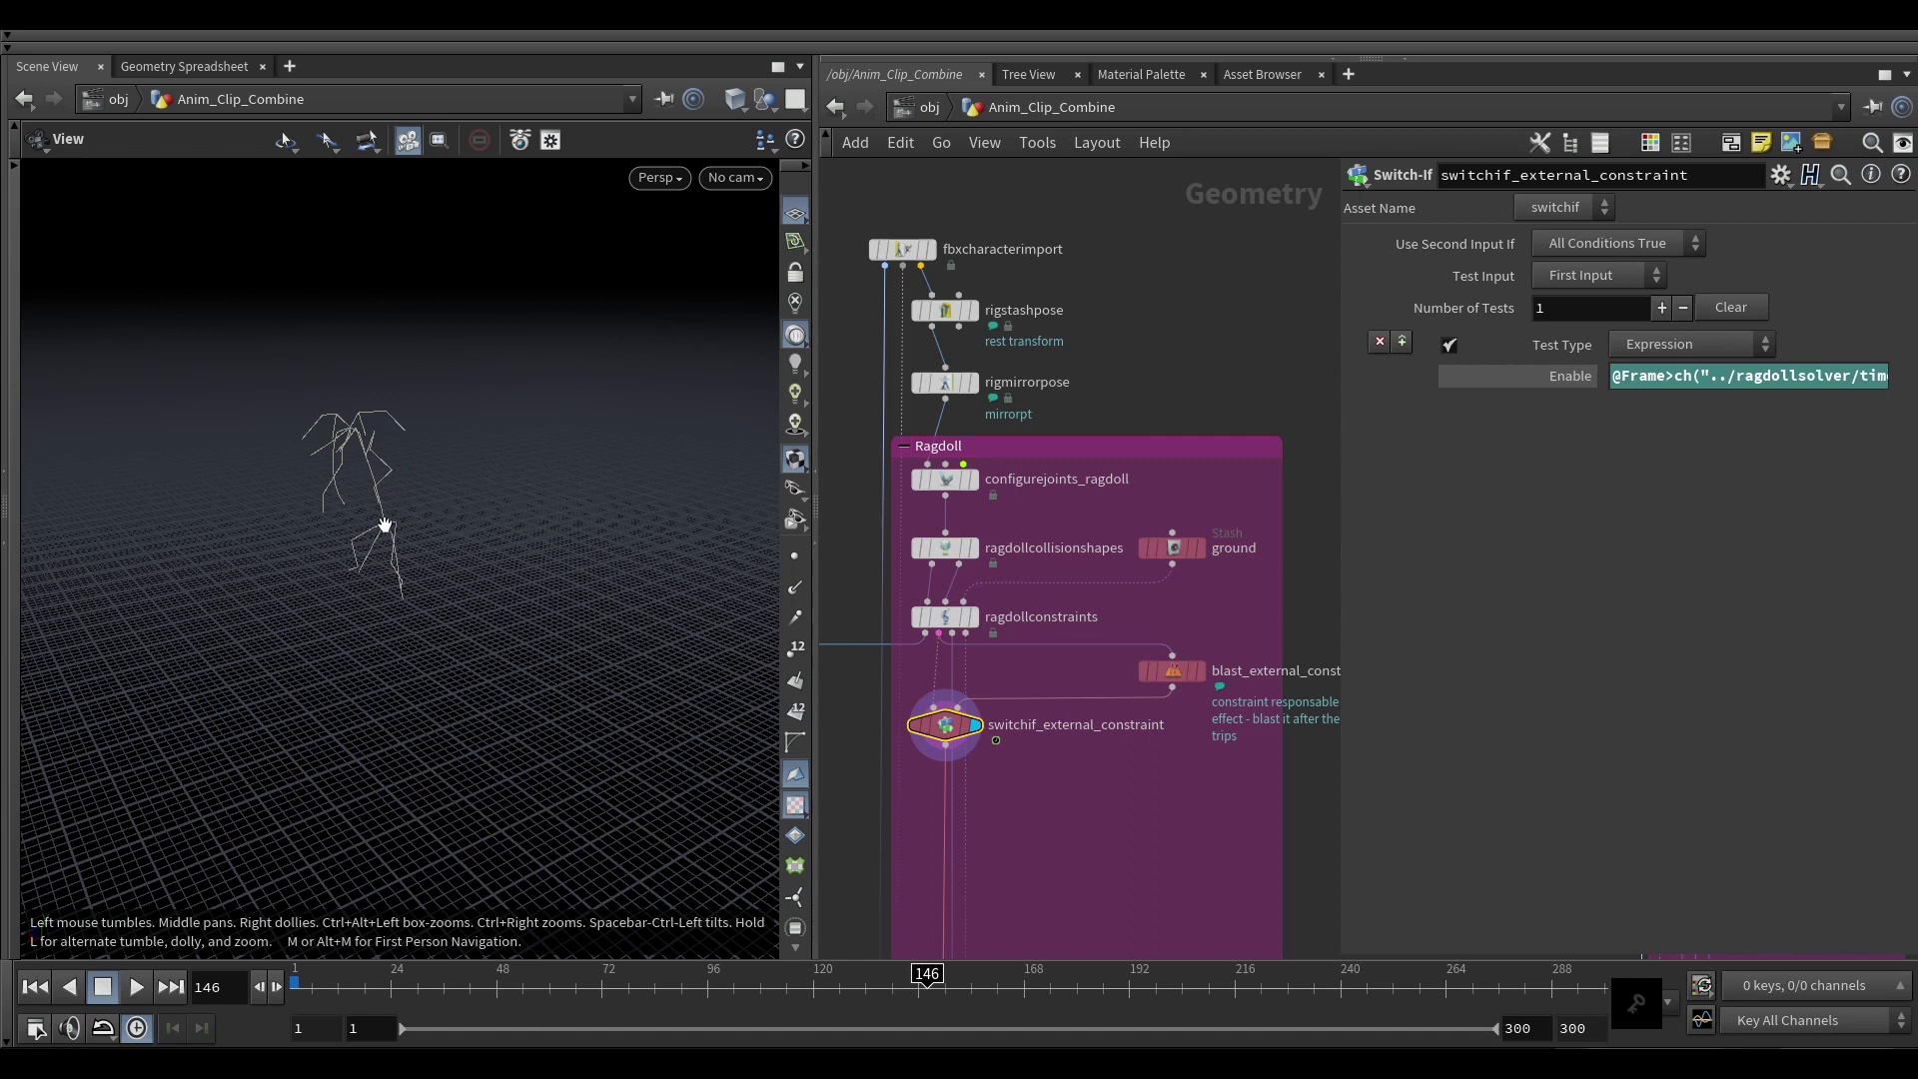
{"action": "left_click_drag", "start_coordinate": [385, 524], "coordinate": [432, 492]}
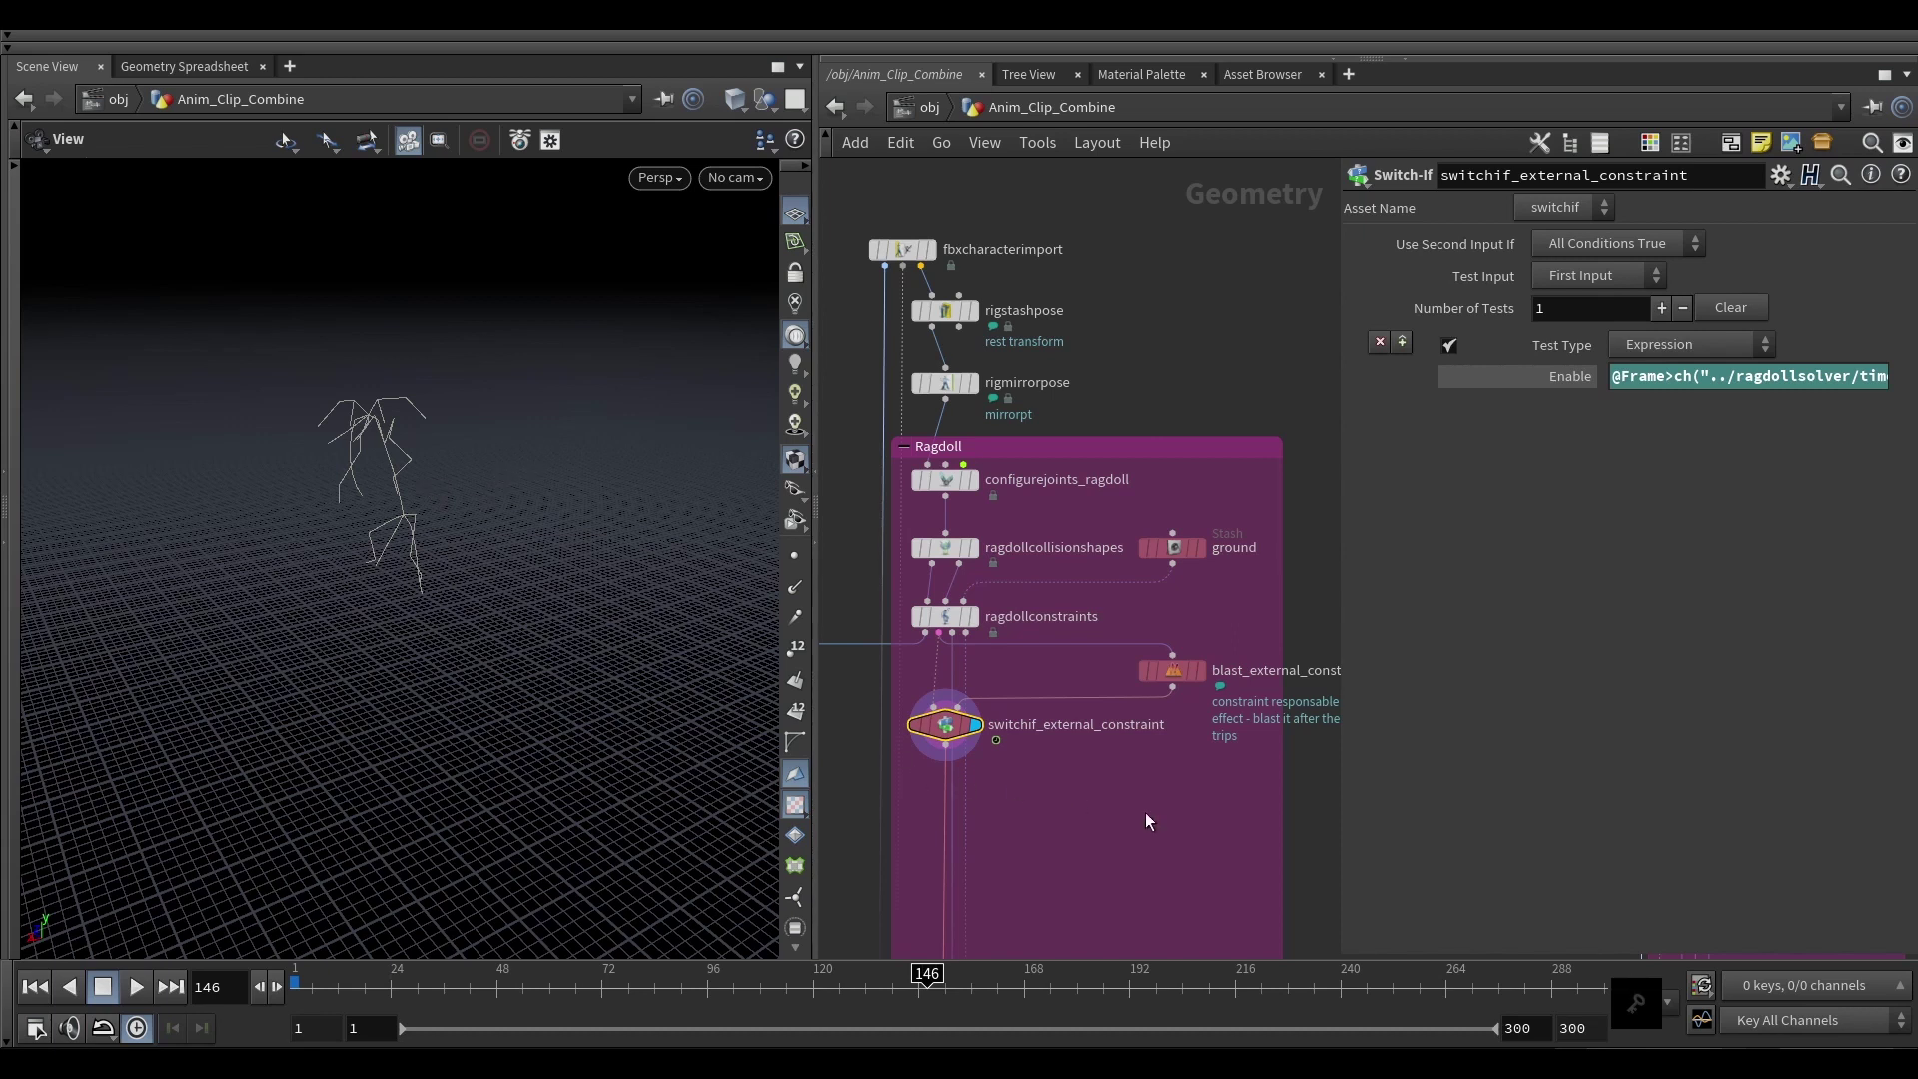
Step: Reselect the blast_external_constraint node and check which primitive its Group parameter removes
{"action": "scroll", "coordinate": [1149, 811], "scroll_direction": "down", "scroll_amount": 2}
{"action": "left_click", "coordinate": [1164, 713]}
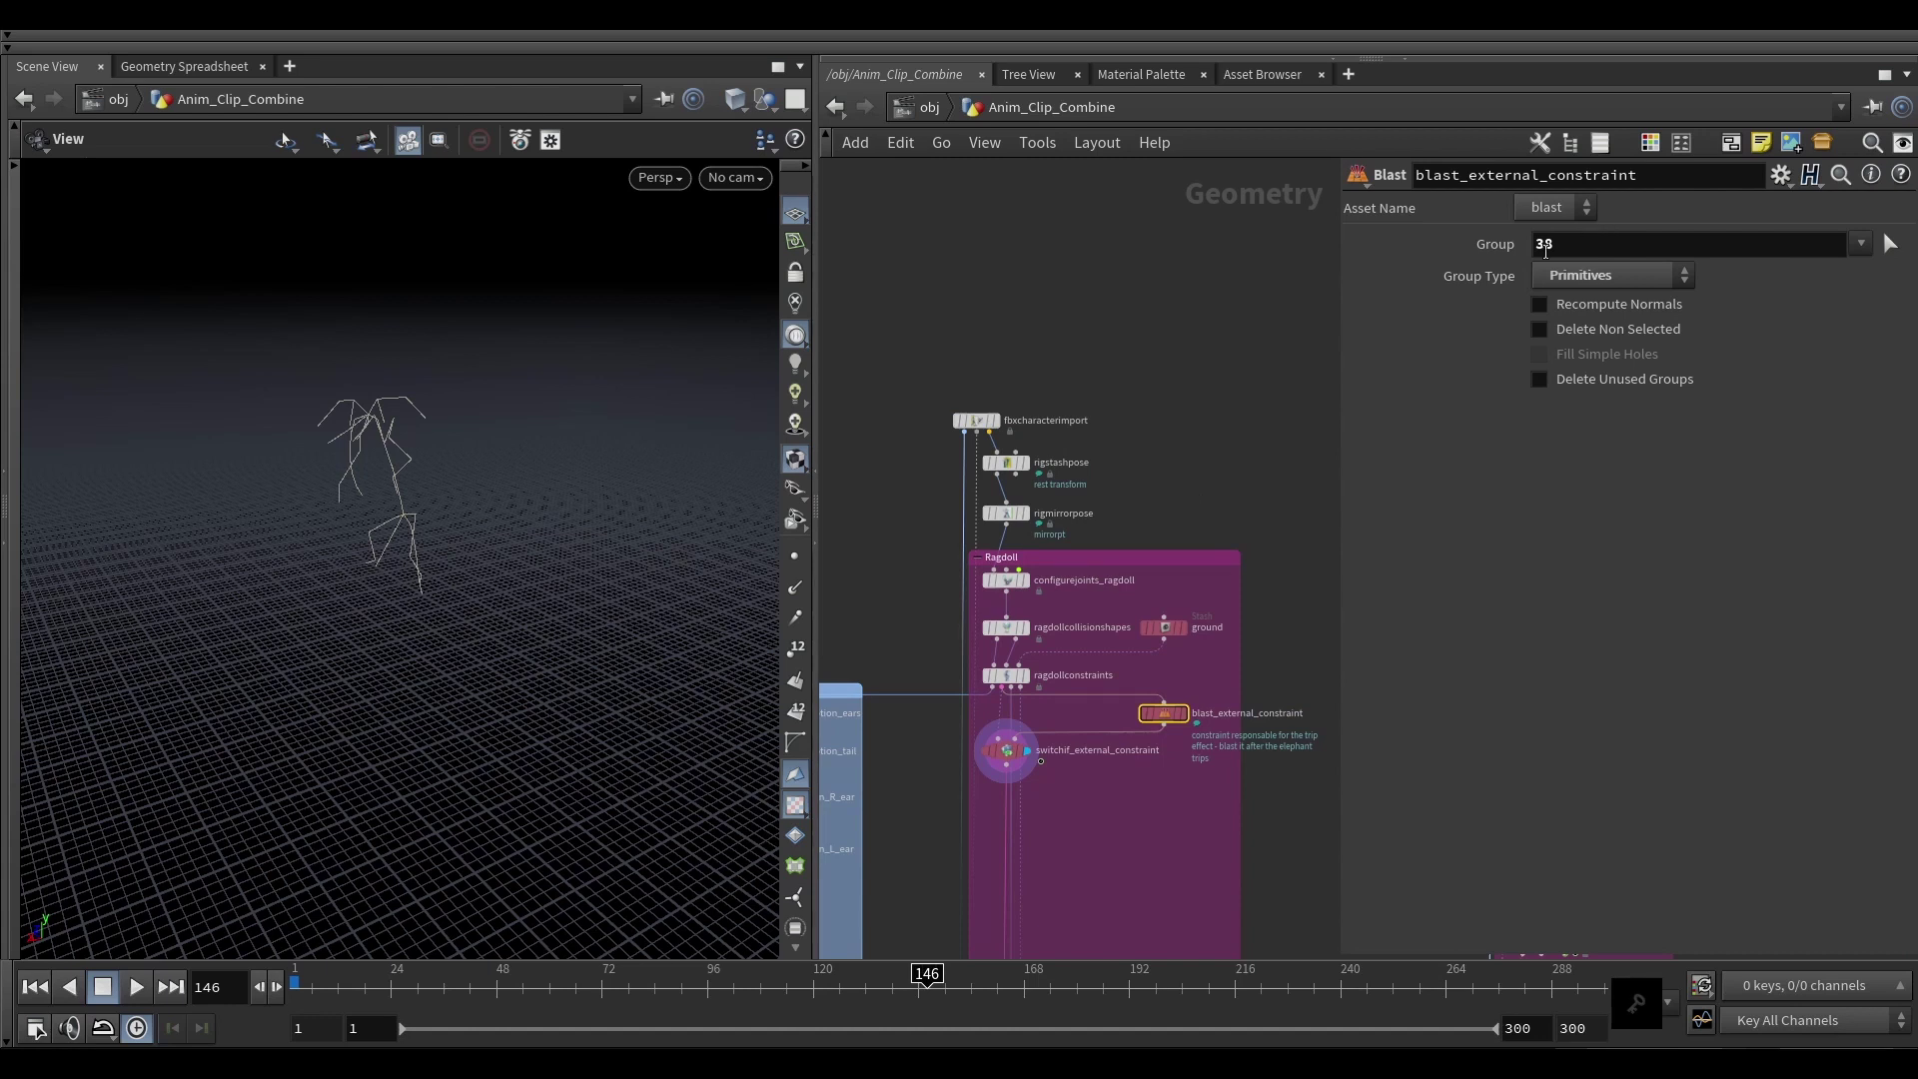
{"action": "left_click_drag", "start_coordinate": [1595, 246], "coordinate": [1533, 245]}
{"action": "left_click", "coordinate": [1201, 823]}
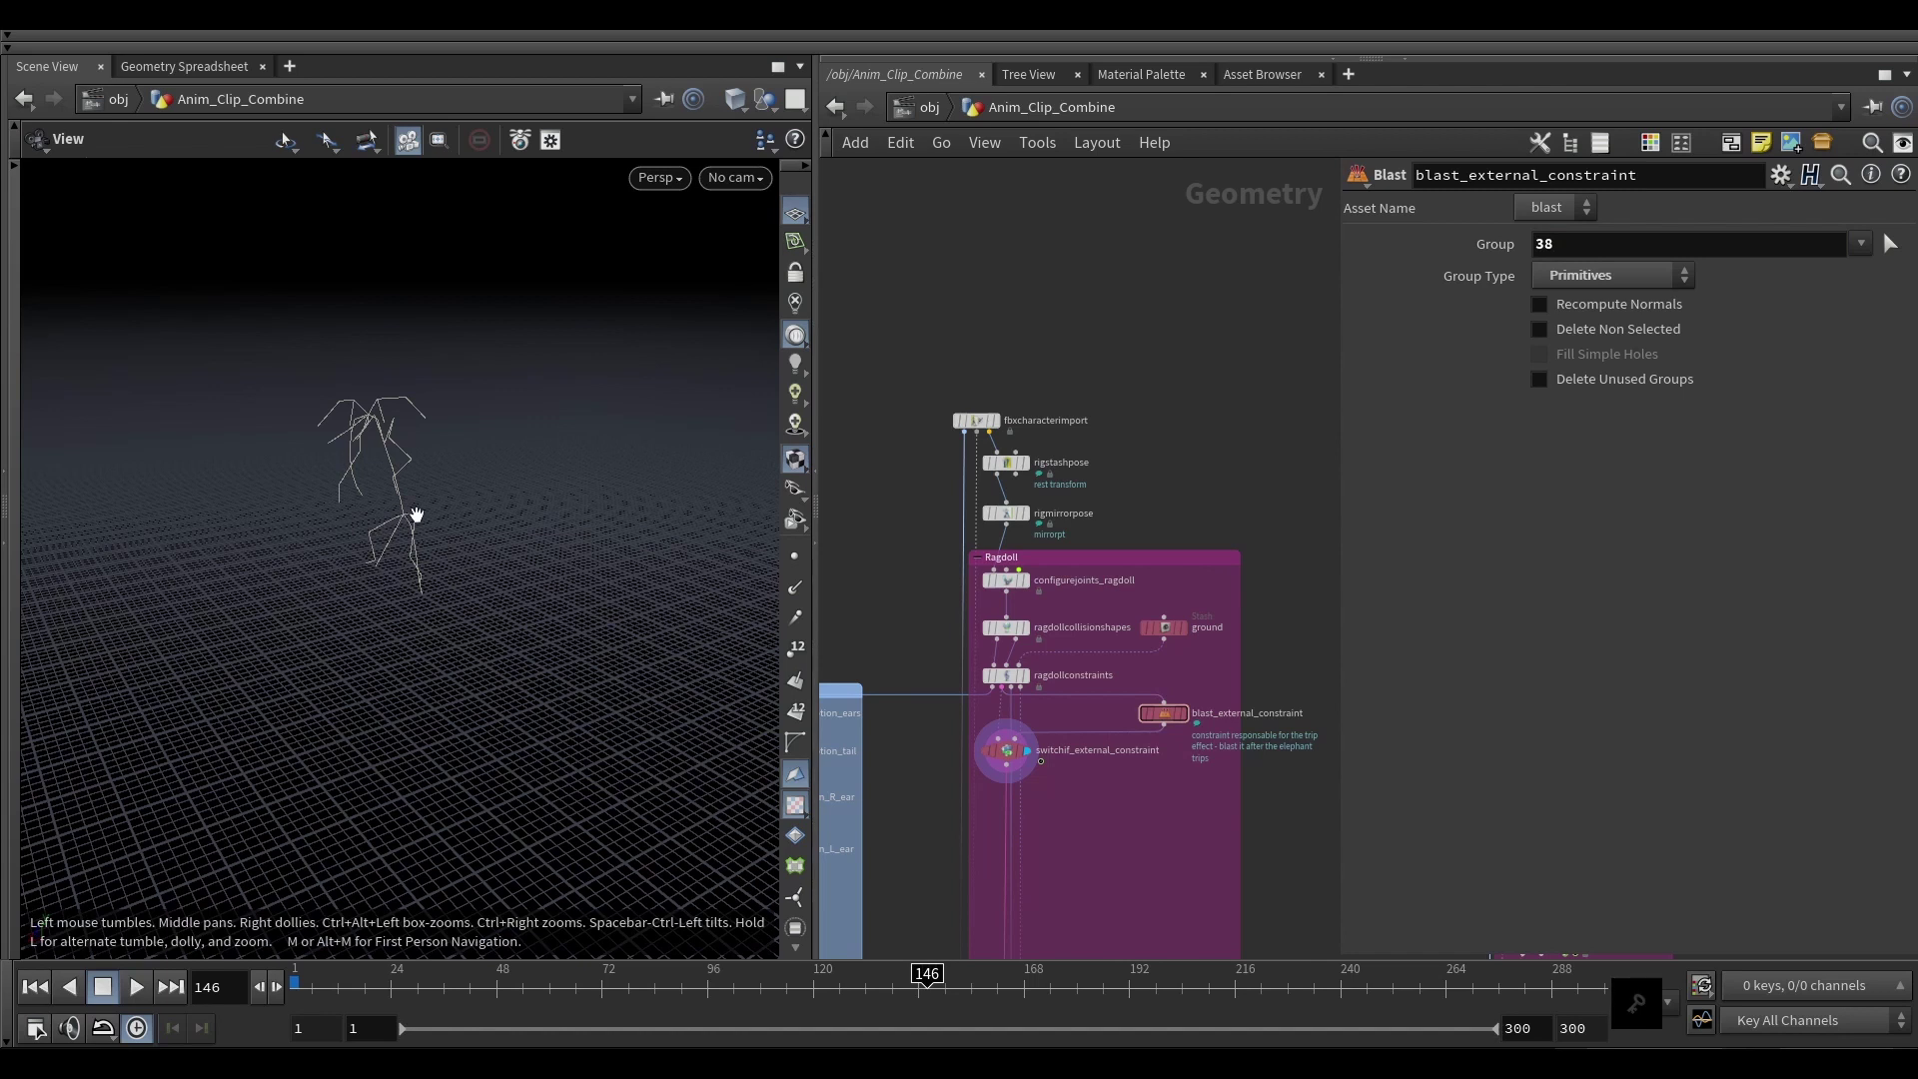
{"action": "scroll", "coordinate": [1069, 716], "scroll_direction": "up", "scroll_amount": 4}
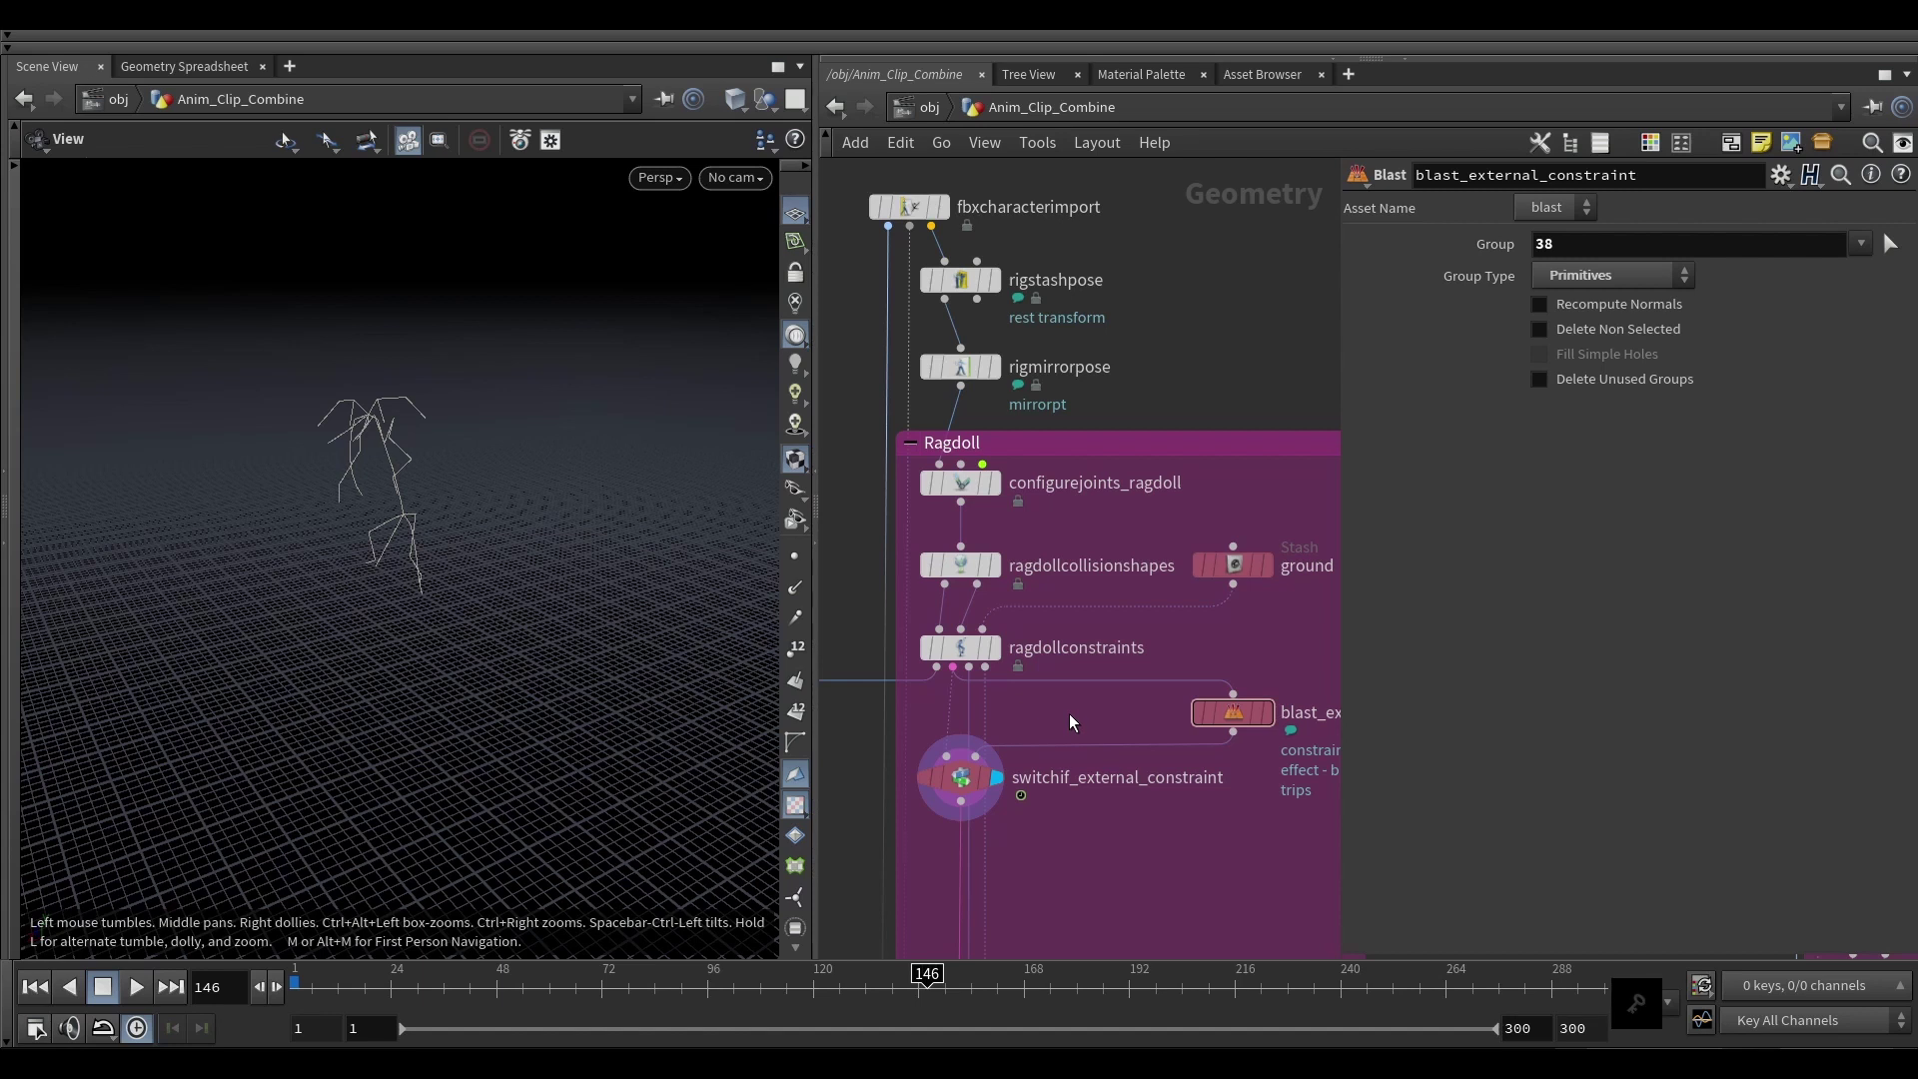
Step: Select and display the ragdollsolver node, and frame the solved skeleton at frame 1 in the viewport
{"action": "scroll", "coordinate": [1069, 714], "scroll_direction": "down", "scroll_amount": 5}
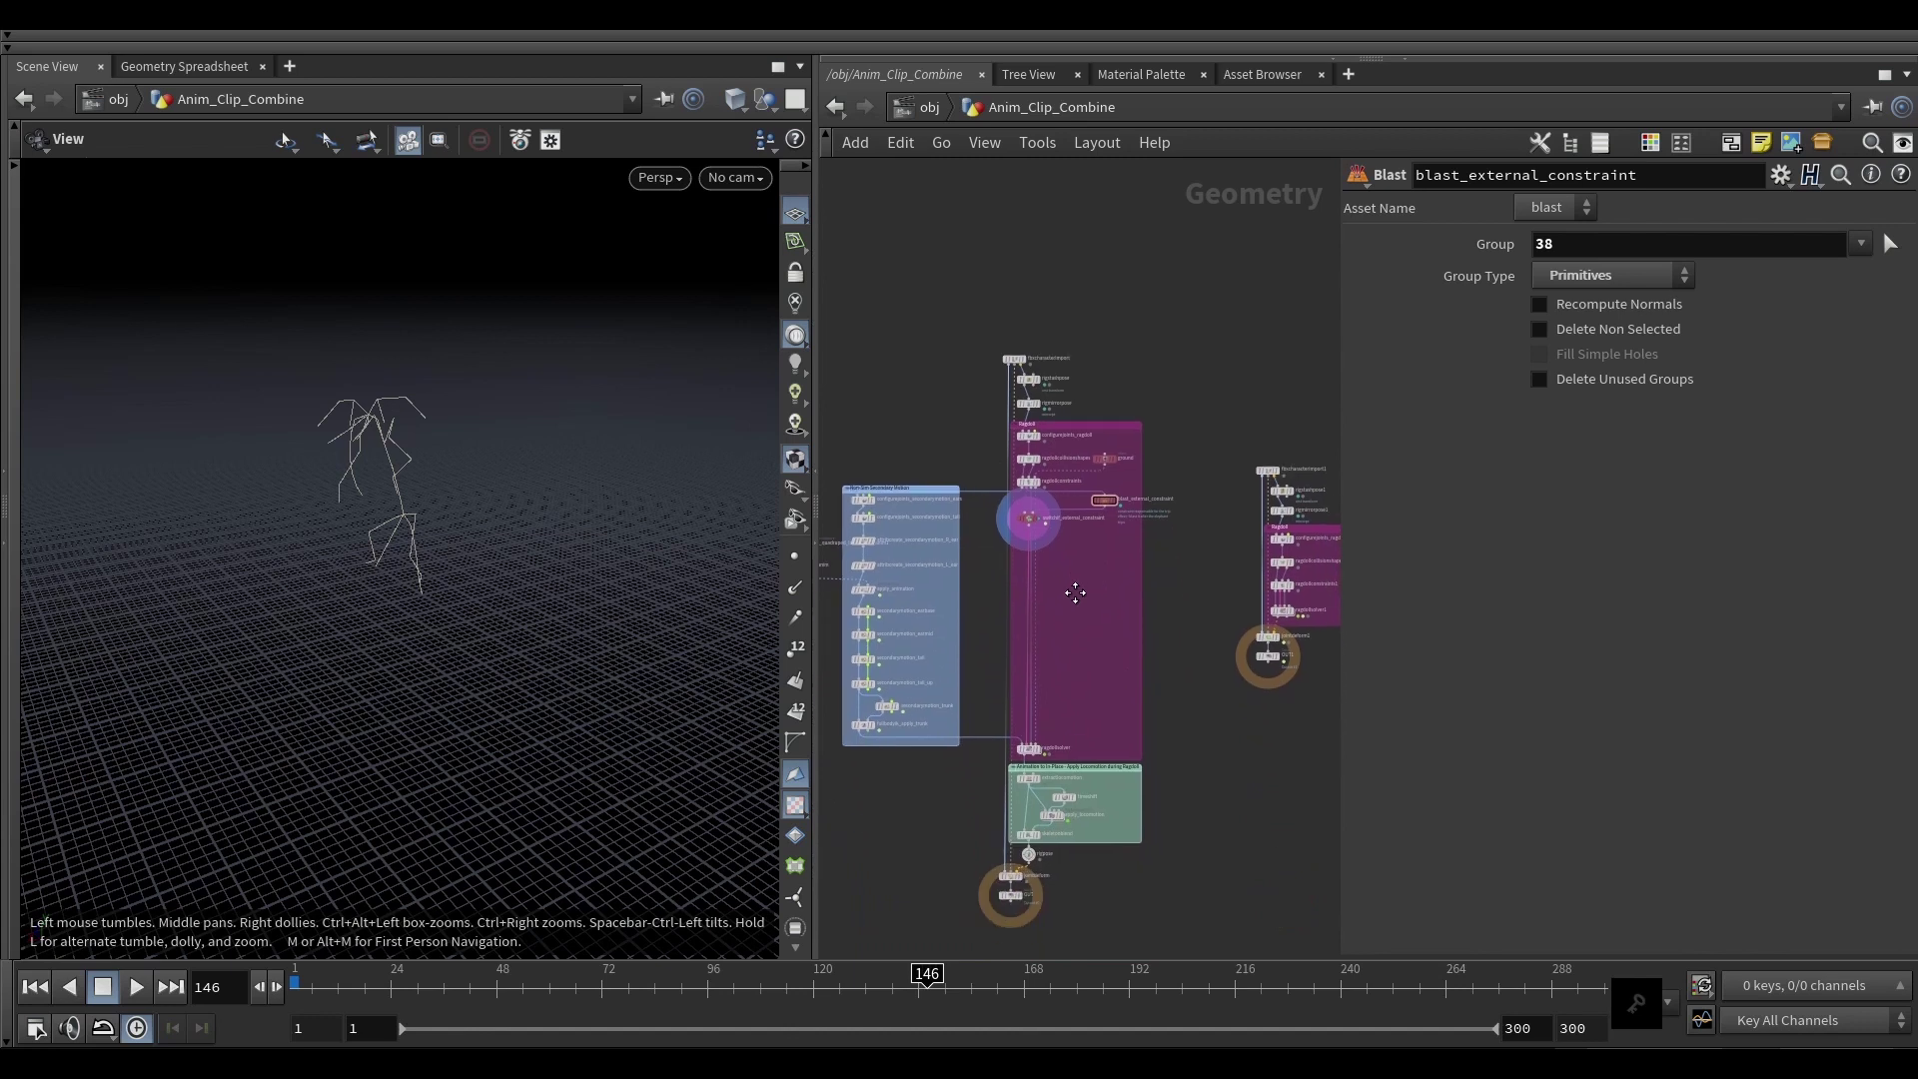
{"action": "scroll", "coordinate": [1054, 720], "scroll_direction": "up", "scroll_amount": 3}
{"action": "mouse_move", "coordinate": [1029, 752]}
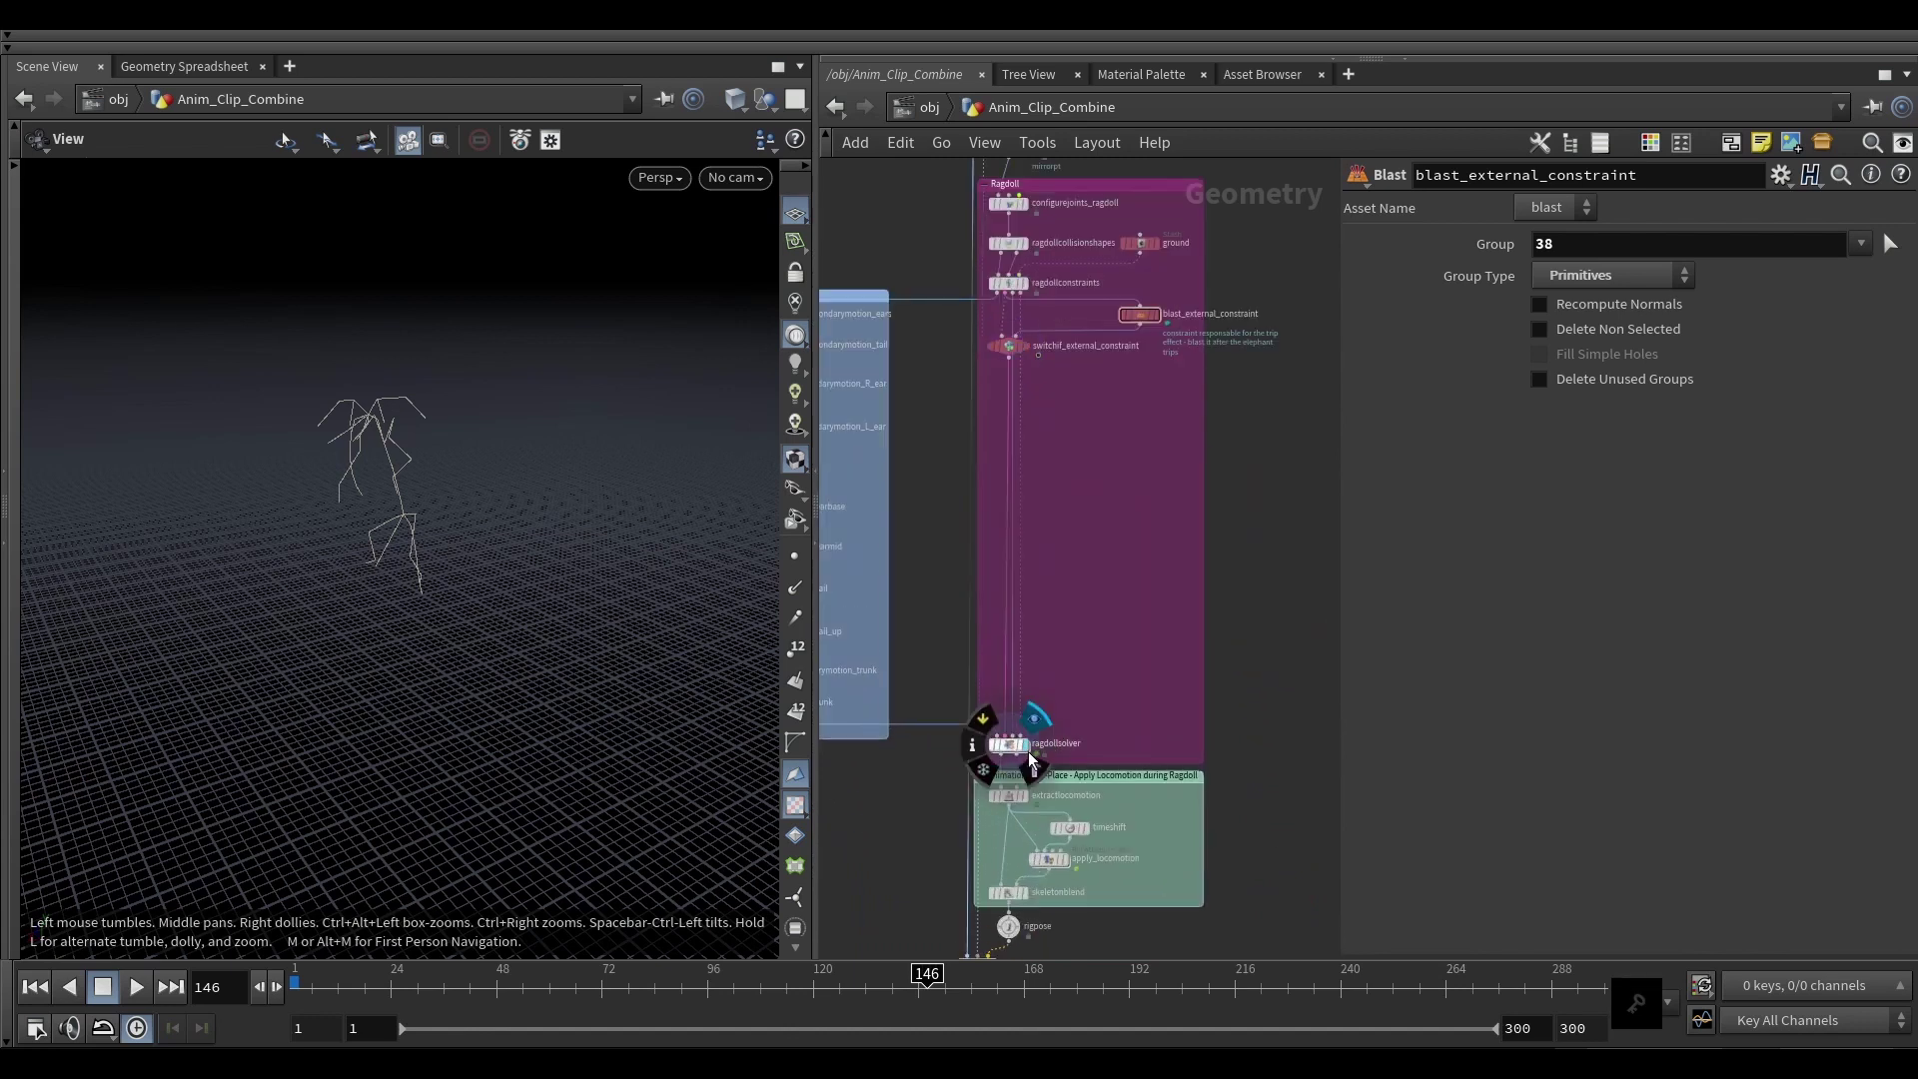
{"action": "left_click", "coordinate": [1028, 751]}
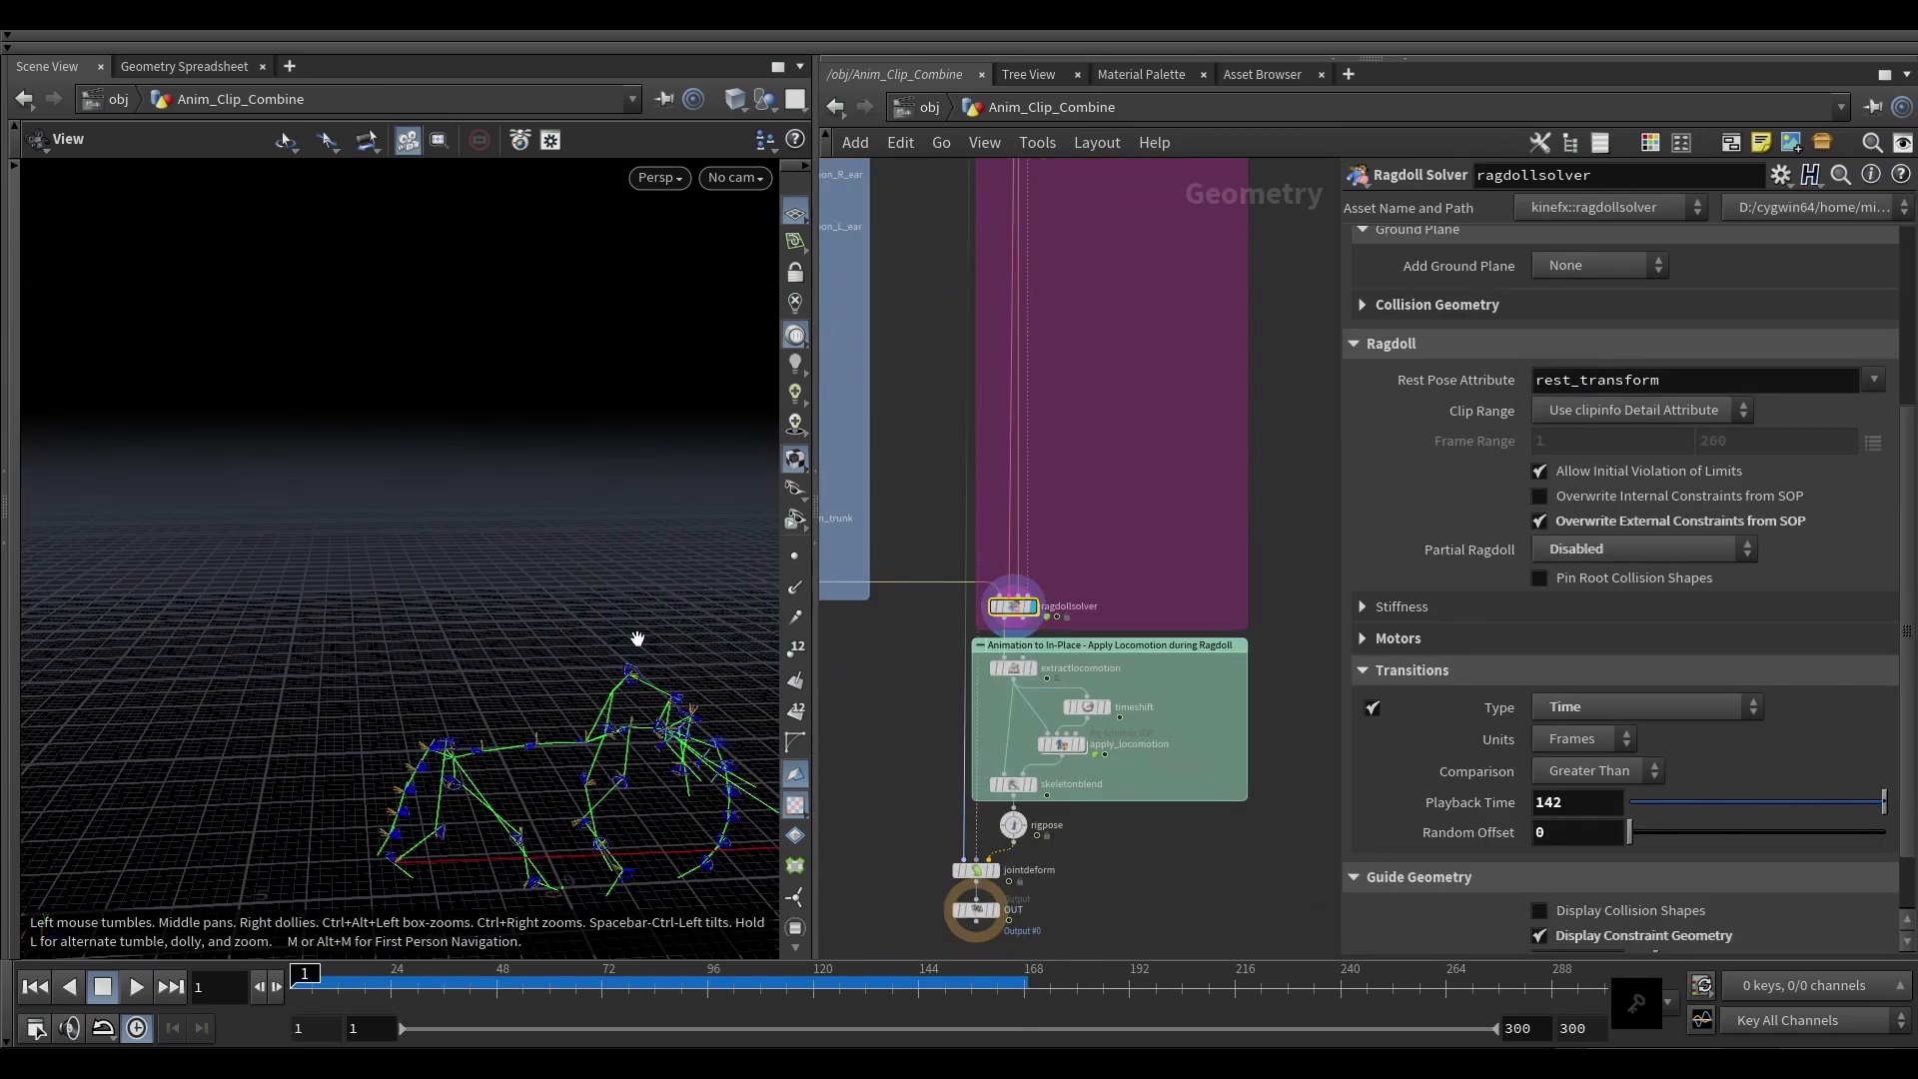
{"action": "middle_click_drag", "start_coordinate": [453, 628], "coordinate": [309, 618]}
{"action": "scroll", "coordinate": [317, 610], "scroll_direction": "down", "scroll_amount": 5}
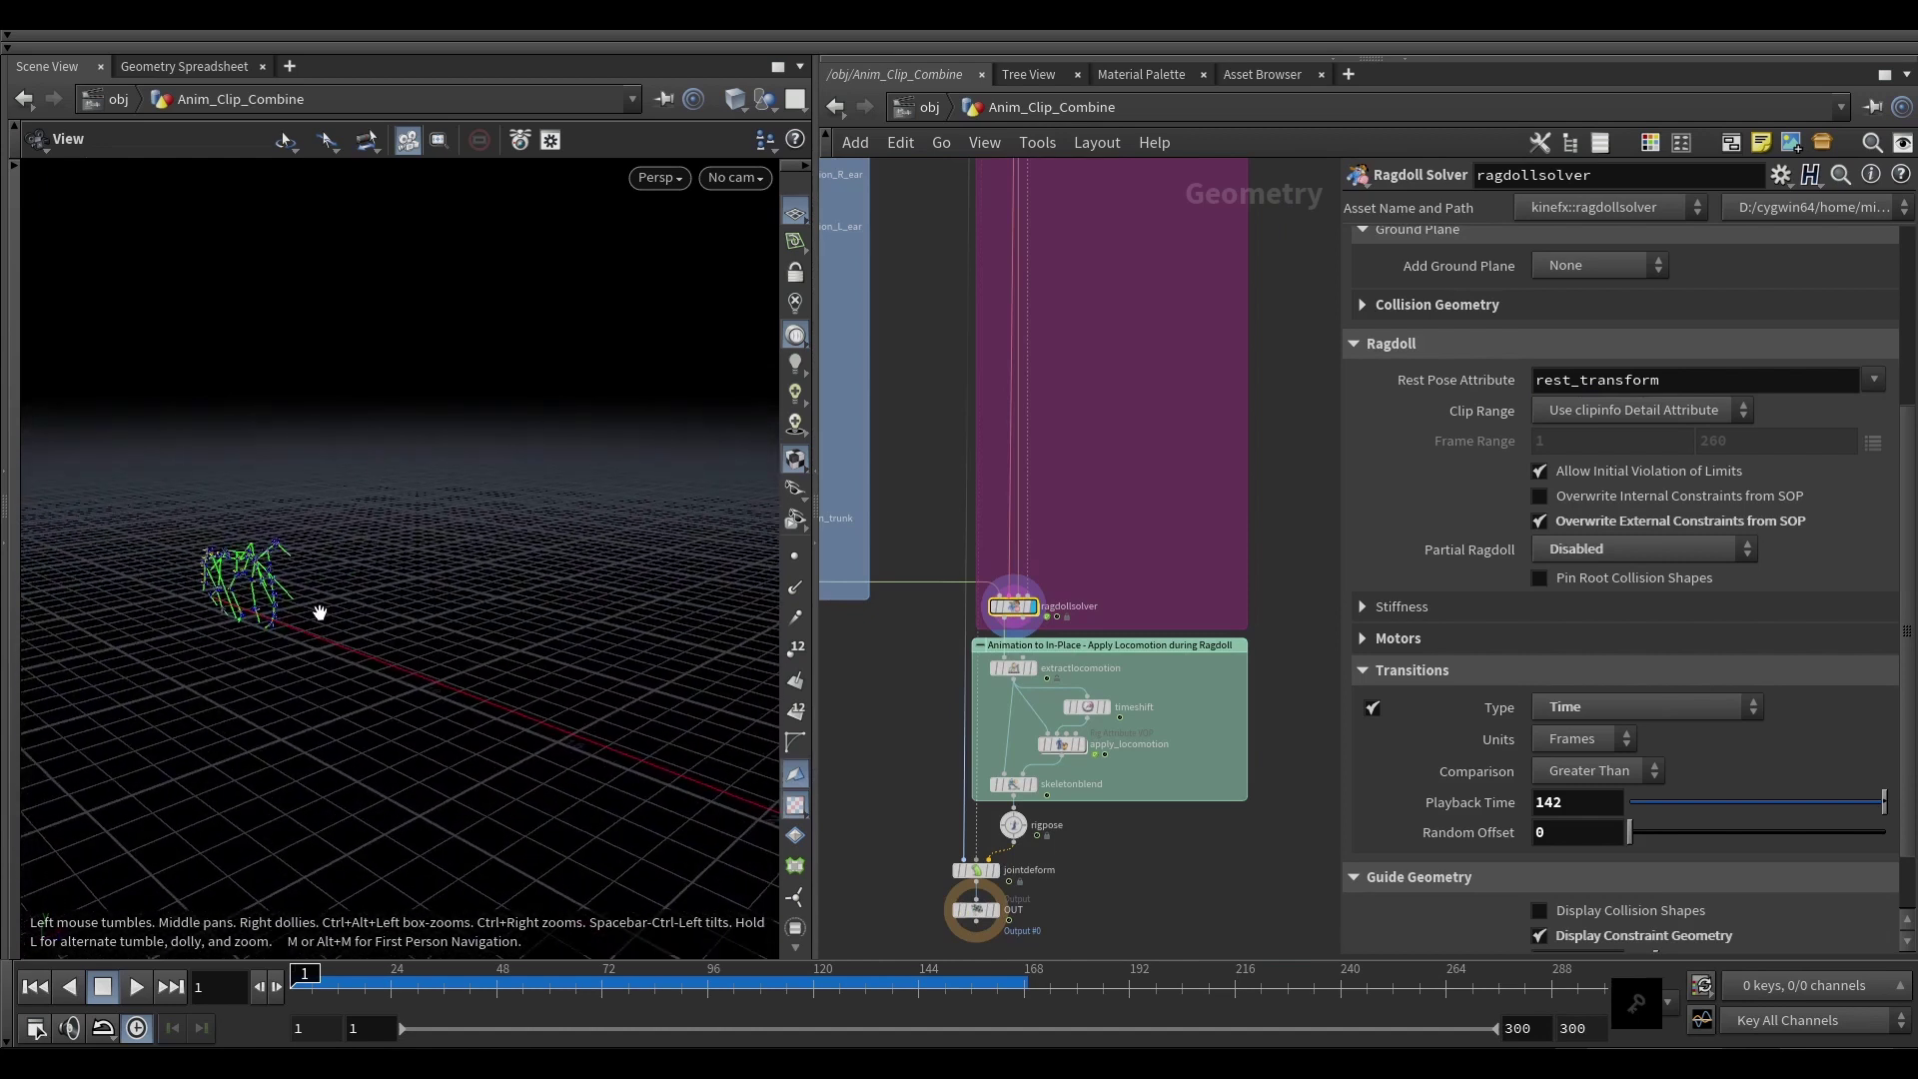
{"action": "right_click_drag", "start_coordinate": [275, 582], "coordinate": [243, 585]}
{"action": "left_click_drag", "start_coordinate": [244, 585], "coordinate": [374, 519]}
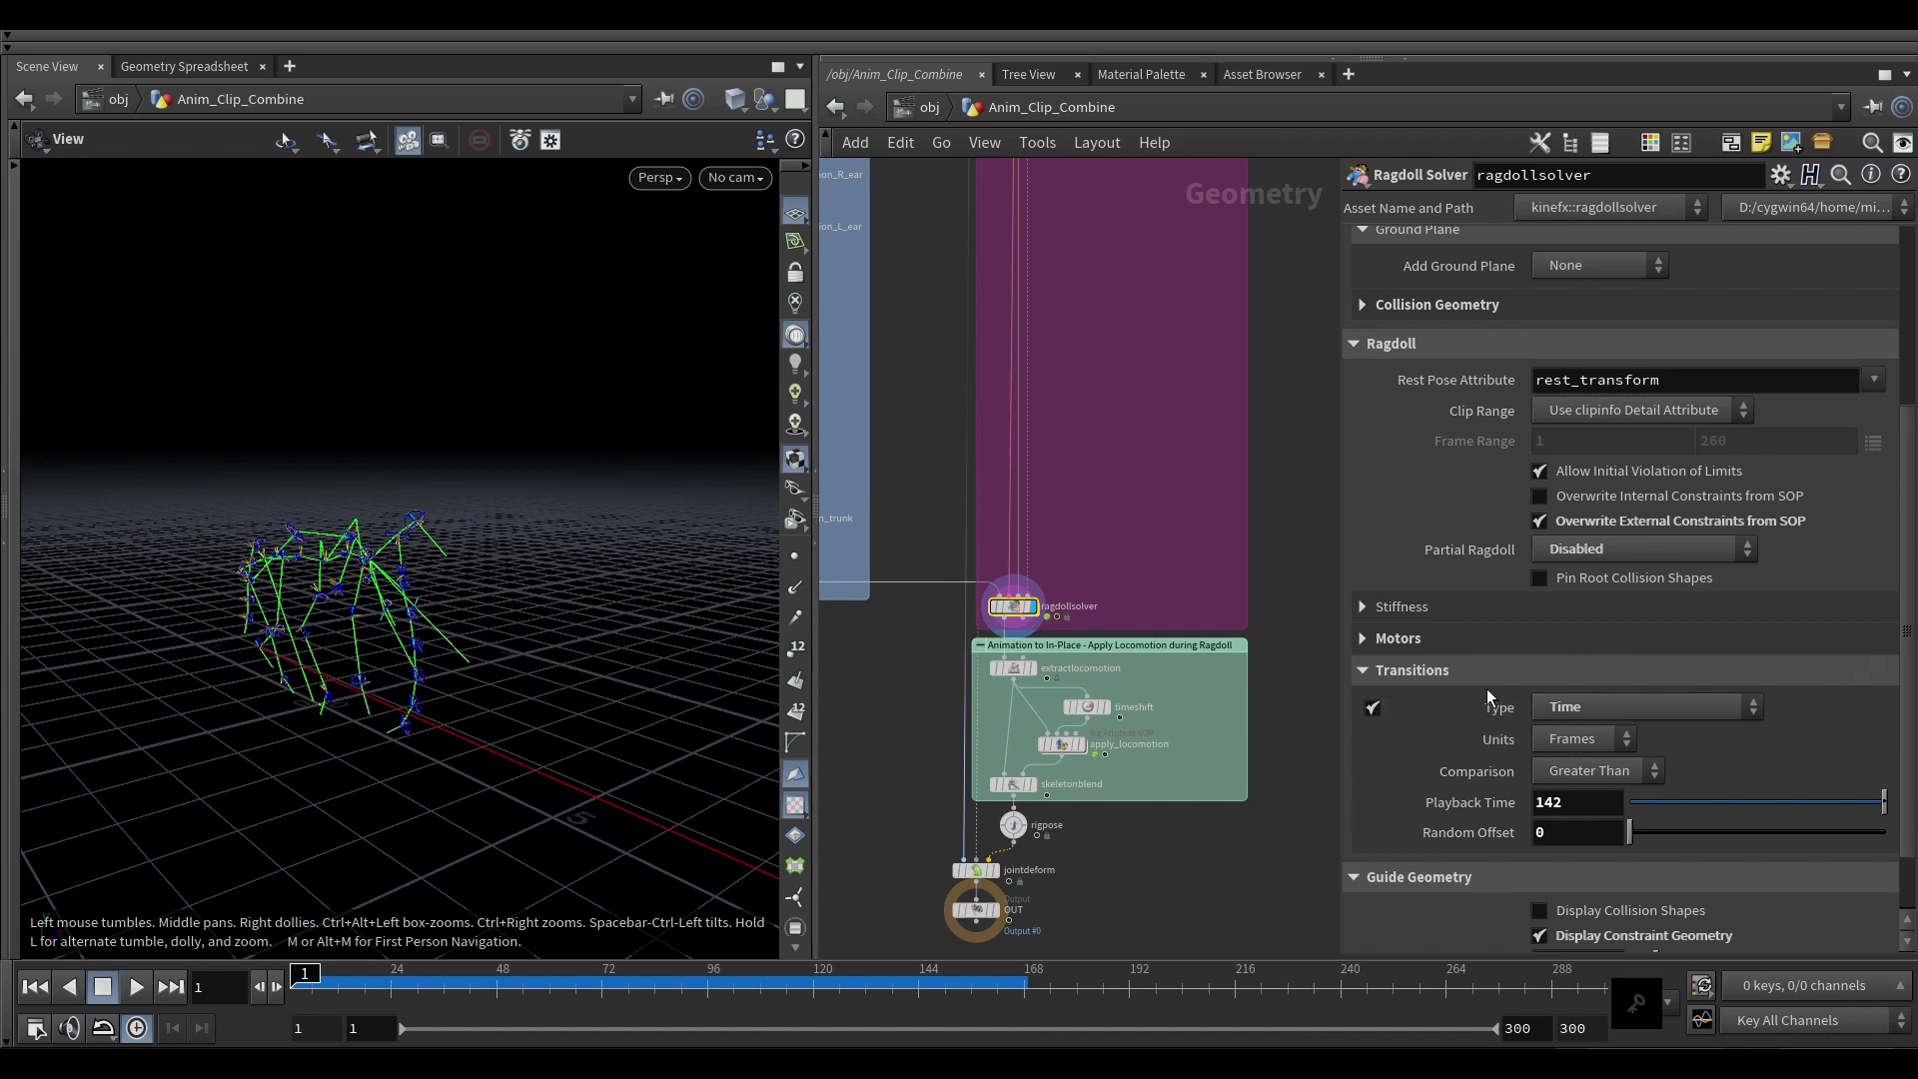
Step: Check the solver's Playback Time transition and play the ragdoll simulation from frame 1
{"action": "left_click", "coordinate": [1585, 807]}
{"action": "left_click", "coordinate": [1196, 545]}
{"action": "left_click_drag", "start_coordinate": [410, 557], "coordinate": [449, 572]}
{"action": "middle_click_drag", "start_coordinate": [371, 591], "coordinate": [291, 602]}
{"action": "key", "text": "Up"}
{"action": "right_click_drag", "start_coordinate": [620, 592], "coordinate": [445, 596]}
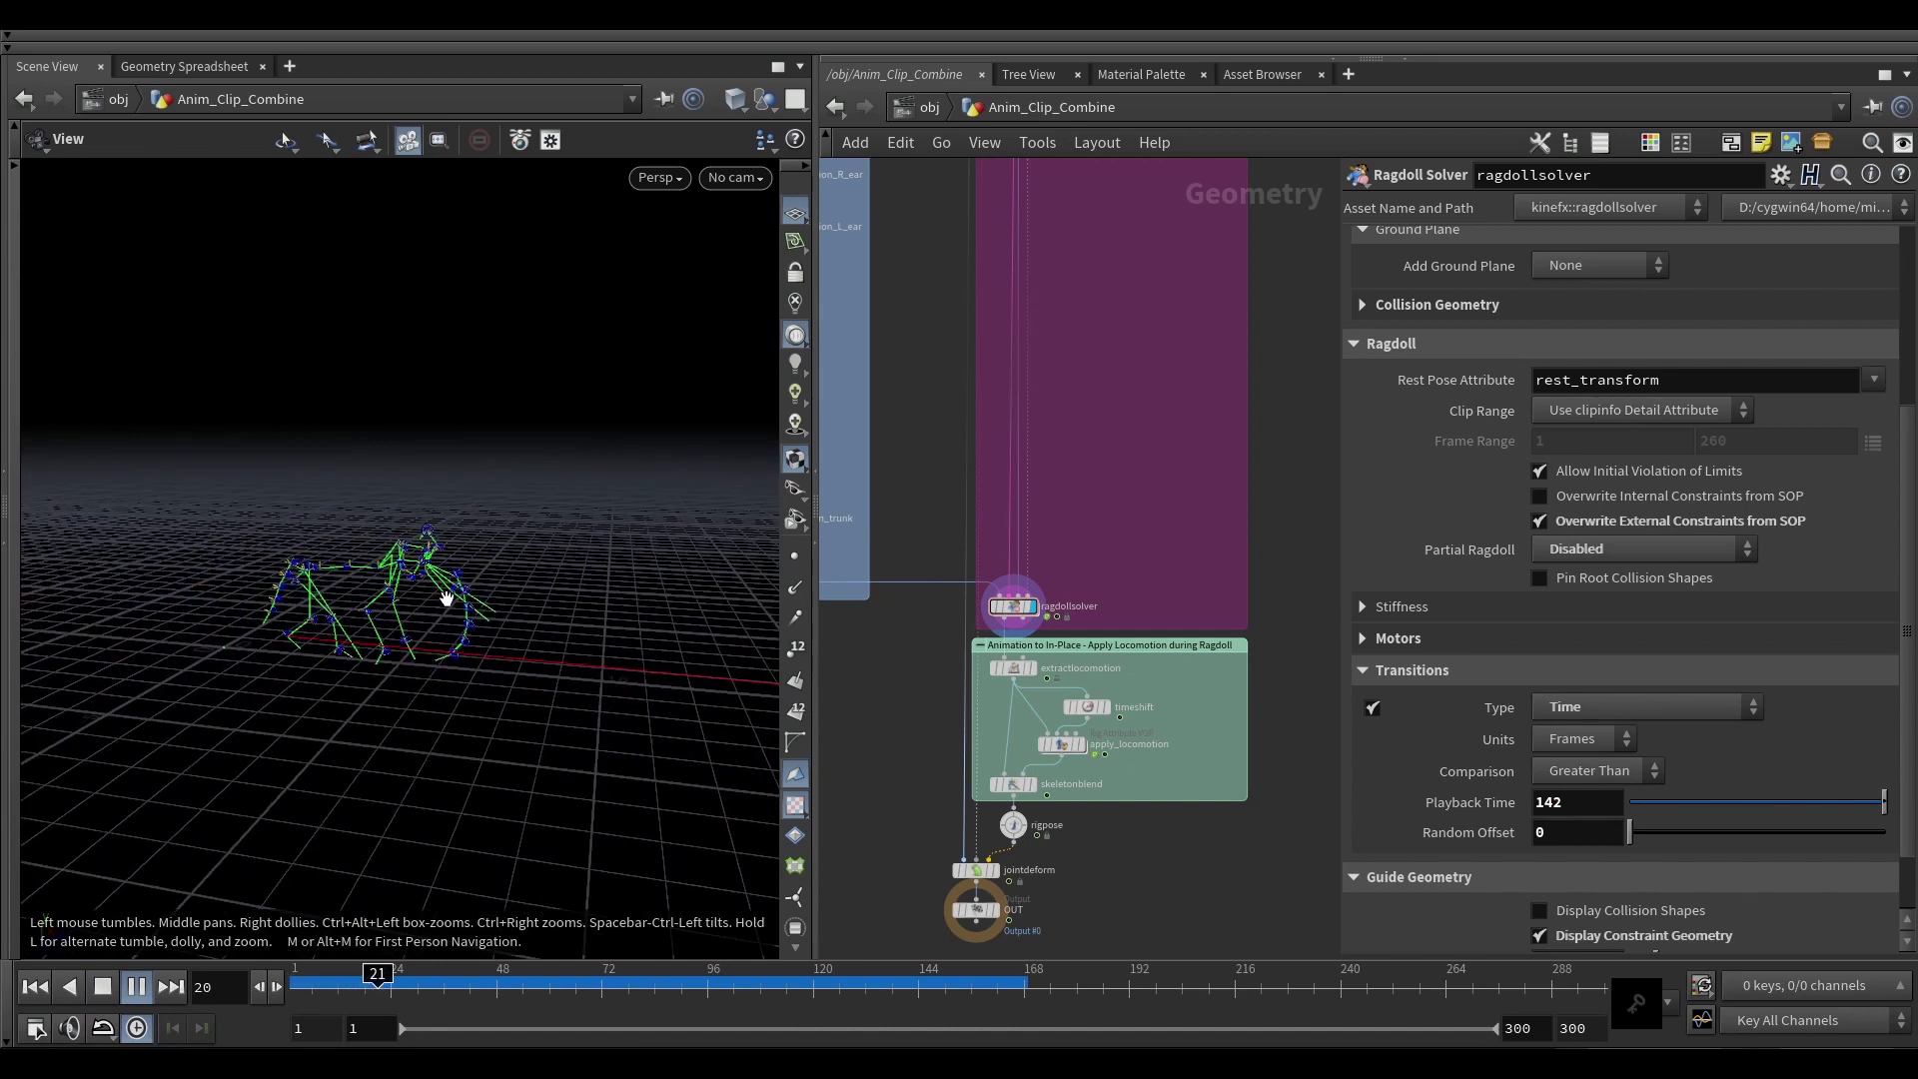
Step: Follow the ragdoll skeleton during playback, pausing at frames 89 and 93 to examine the rearing pose
{"action": "middle_click_drag", "start_coordinate": [515, 590], "coordinate": [394, 582]}
{"action": "right_click_drag", "start_coordinate": [393, 582], "coordinate": [373, 607]}
{"action": "mouse_move", "coordinate": [372, 608]}
{"action": "middle_mouse_down"}
{"action": "mouse_move", "coordinate": [239, 594]}
{"action": "mouse_move", "coordinate": [345, 600]}
{"action": "middle_mouse_up"}
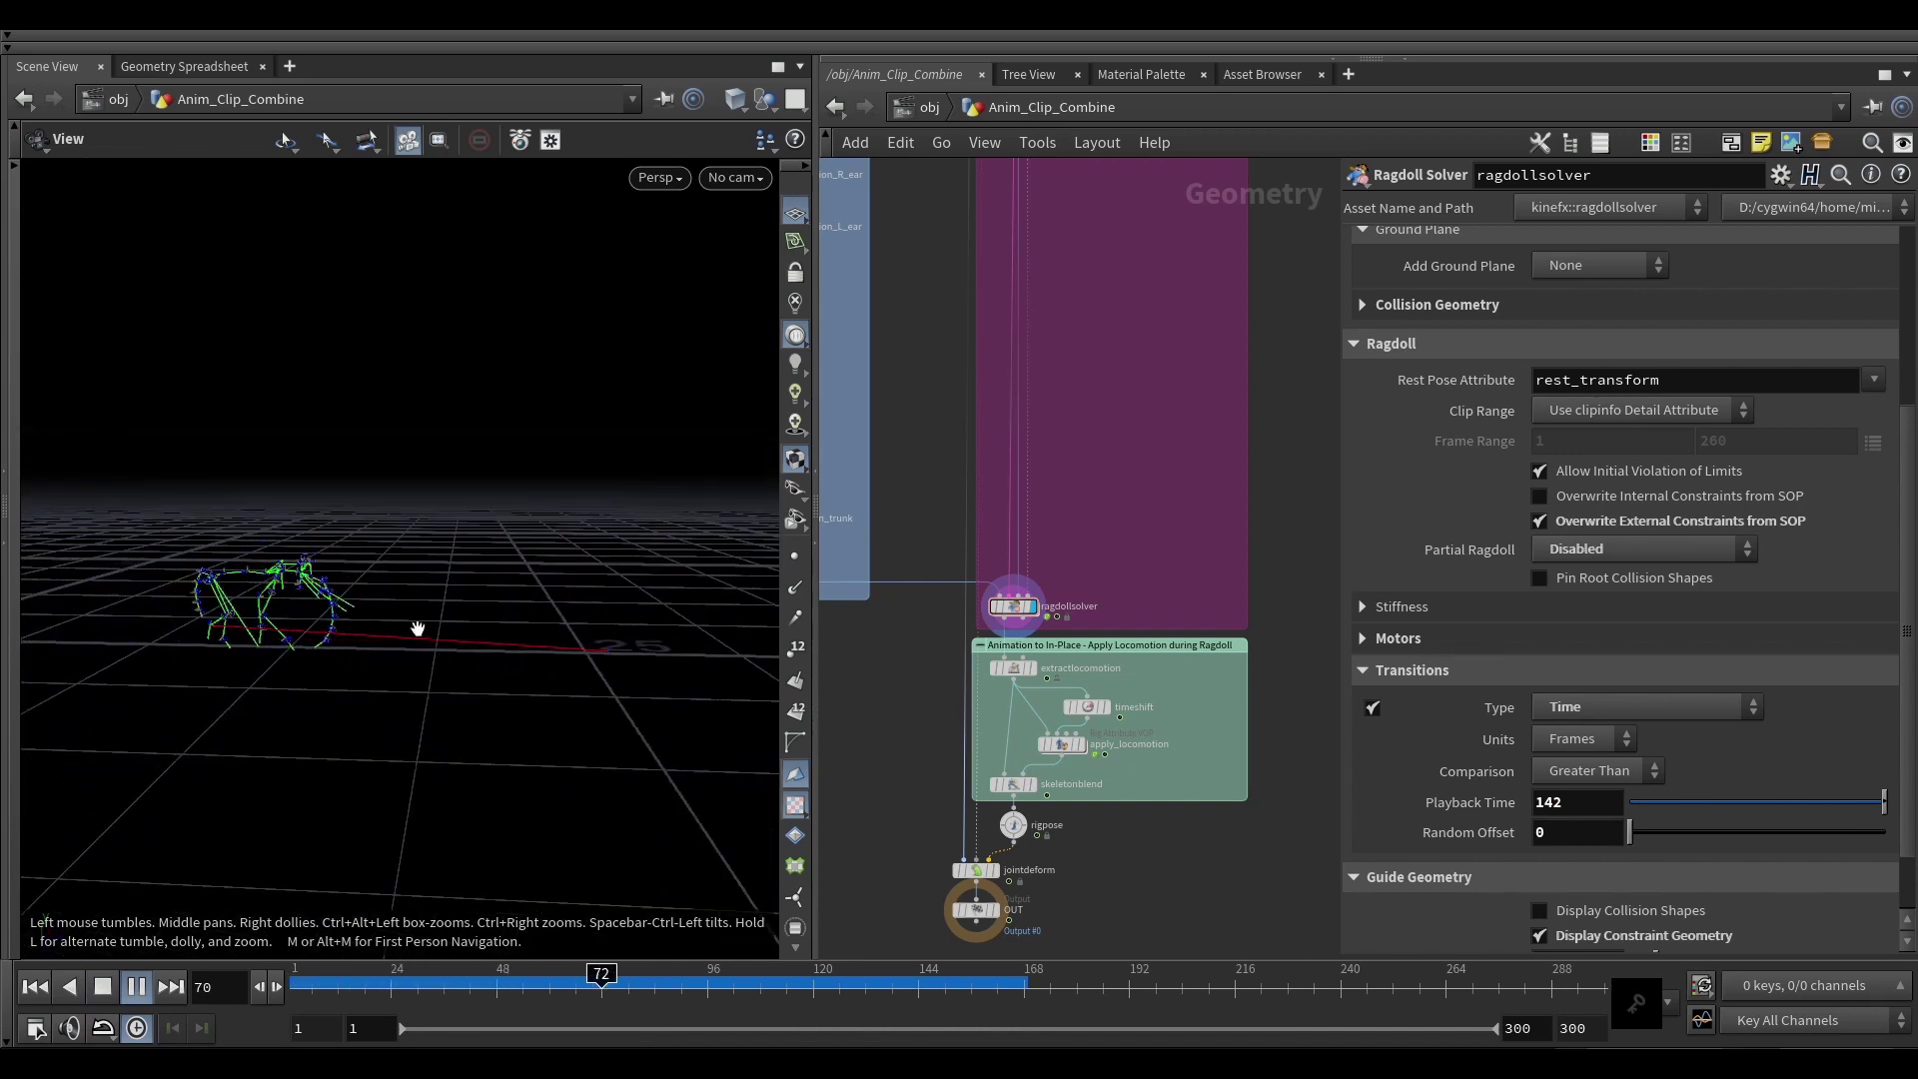
{"action": "right_click_drag", "start_coordinate": [245, 631], "coordinate": [314, 599]}
{"action": "key", "text": "Up"}
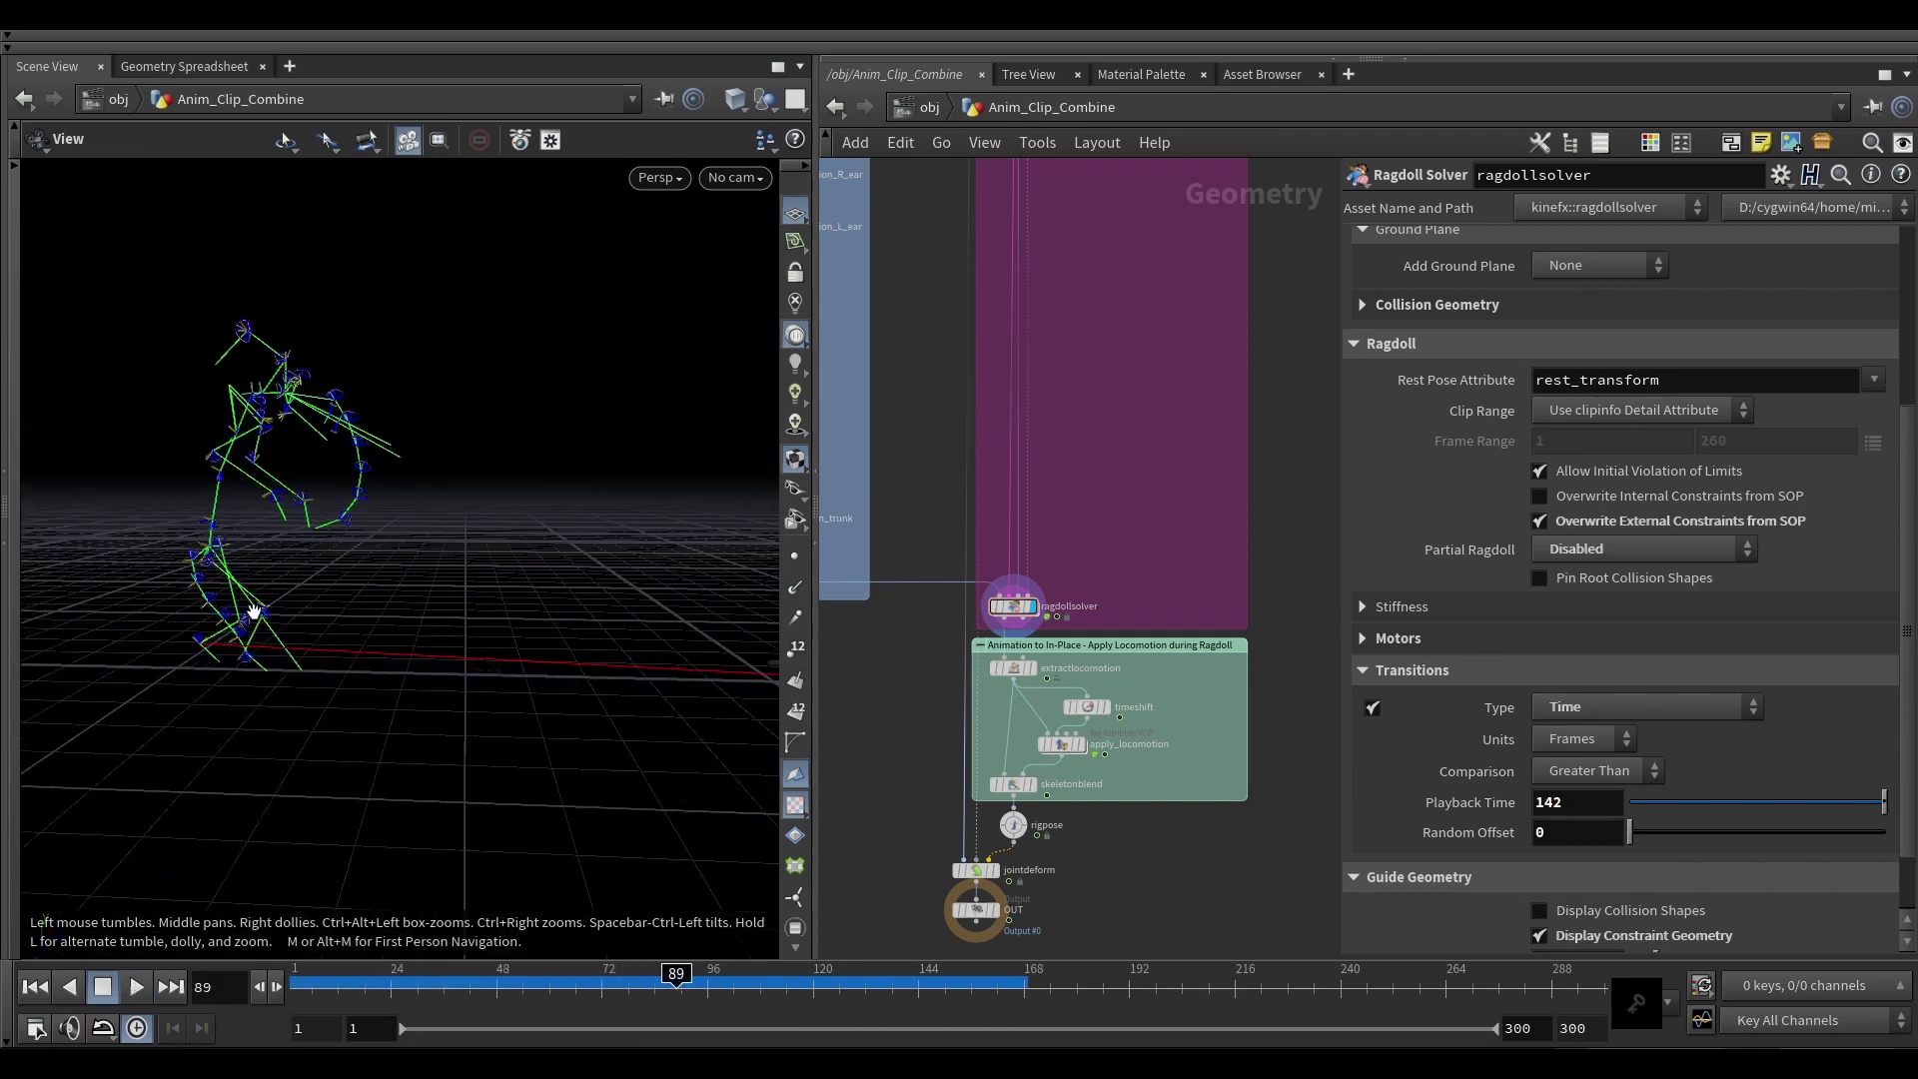
{"action": "left_click_drag", "start_coordinate": [253, 612], "coordinate": [202, 610]}
{"action": "key", "text": "Right"}
{"action": "key", "text": "Up"}
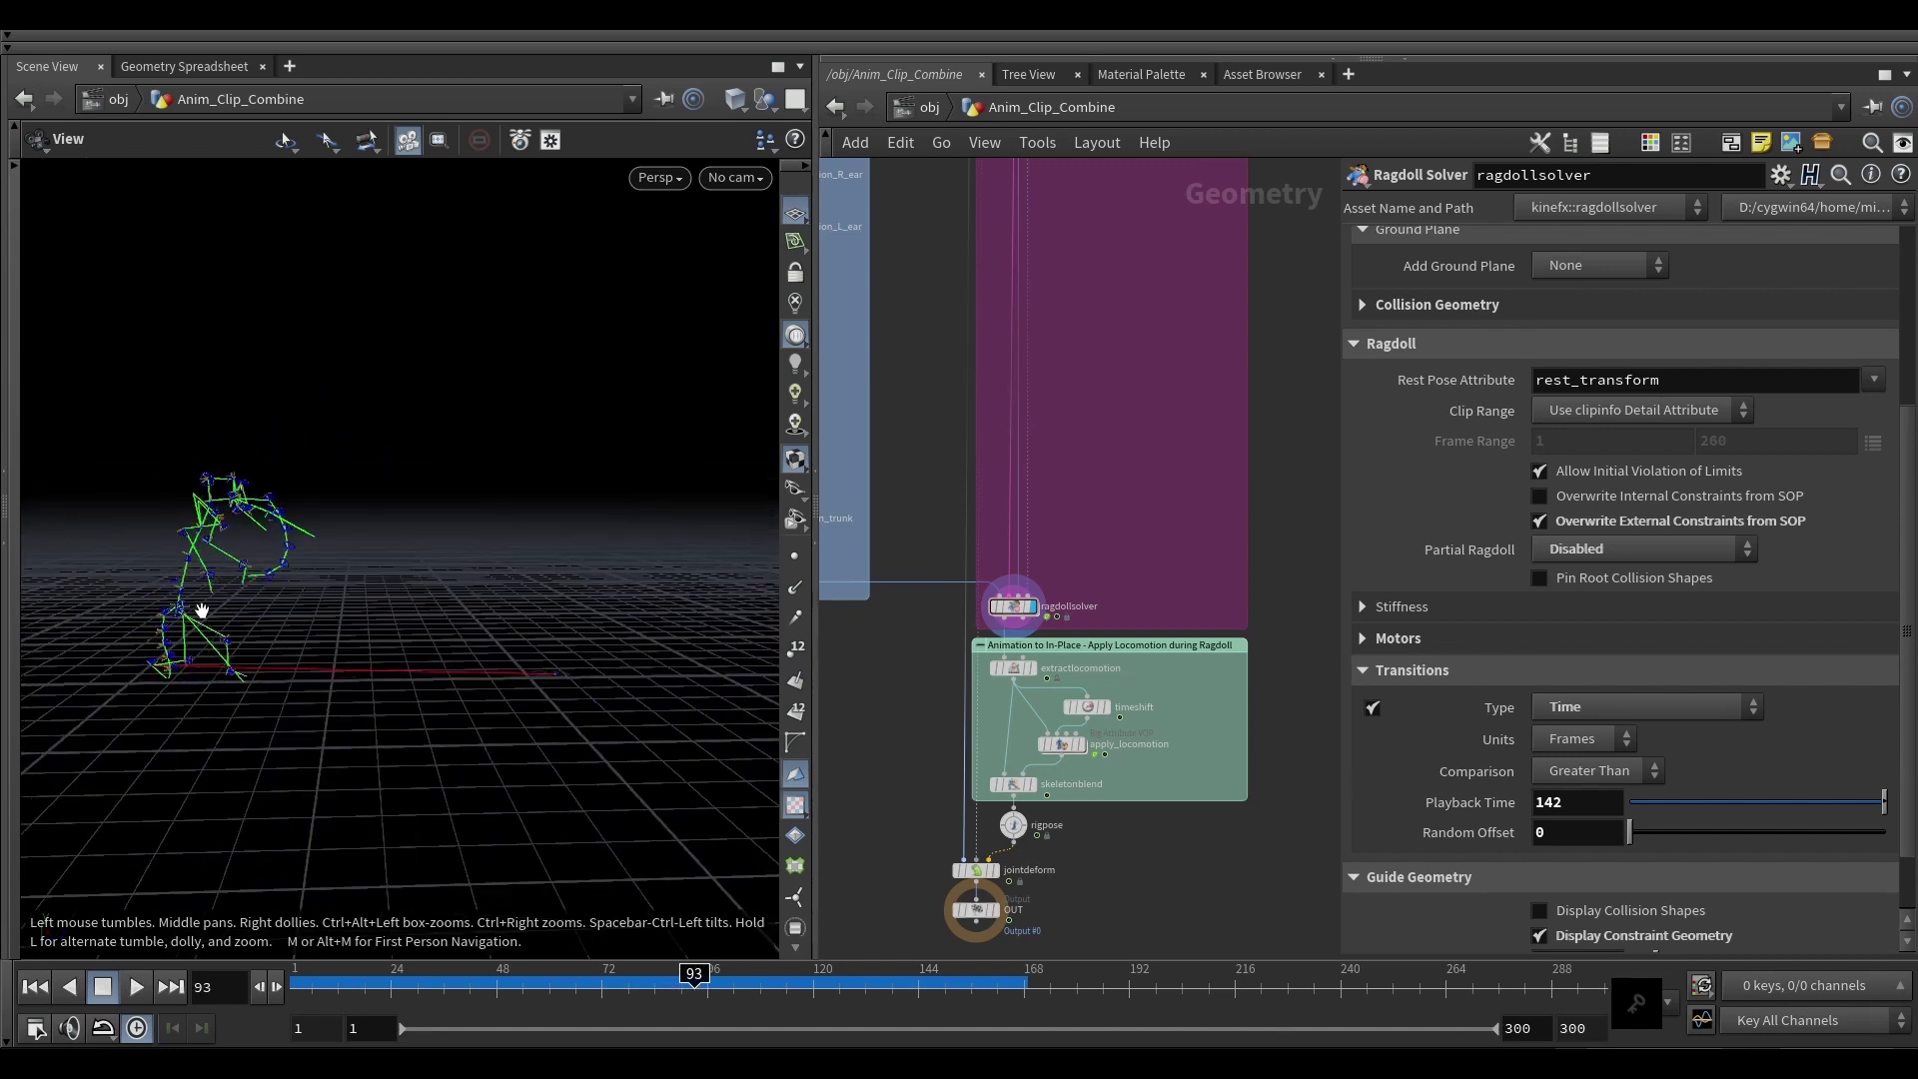
{"action": "key", "text": "Up"}
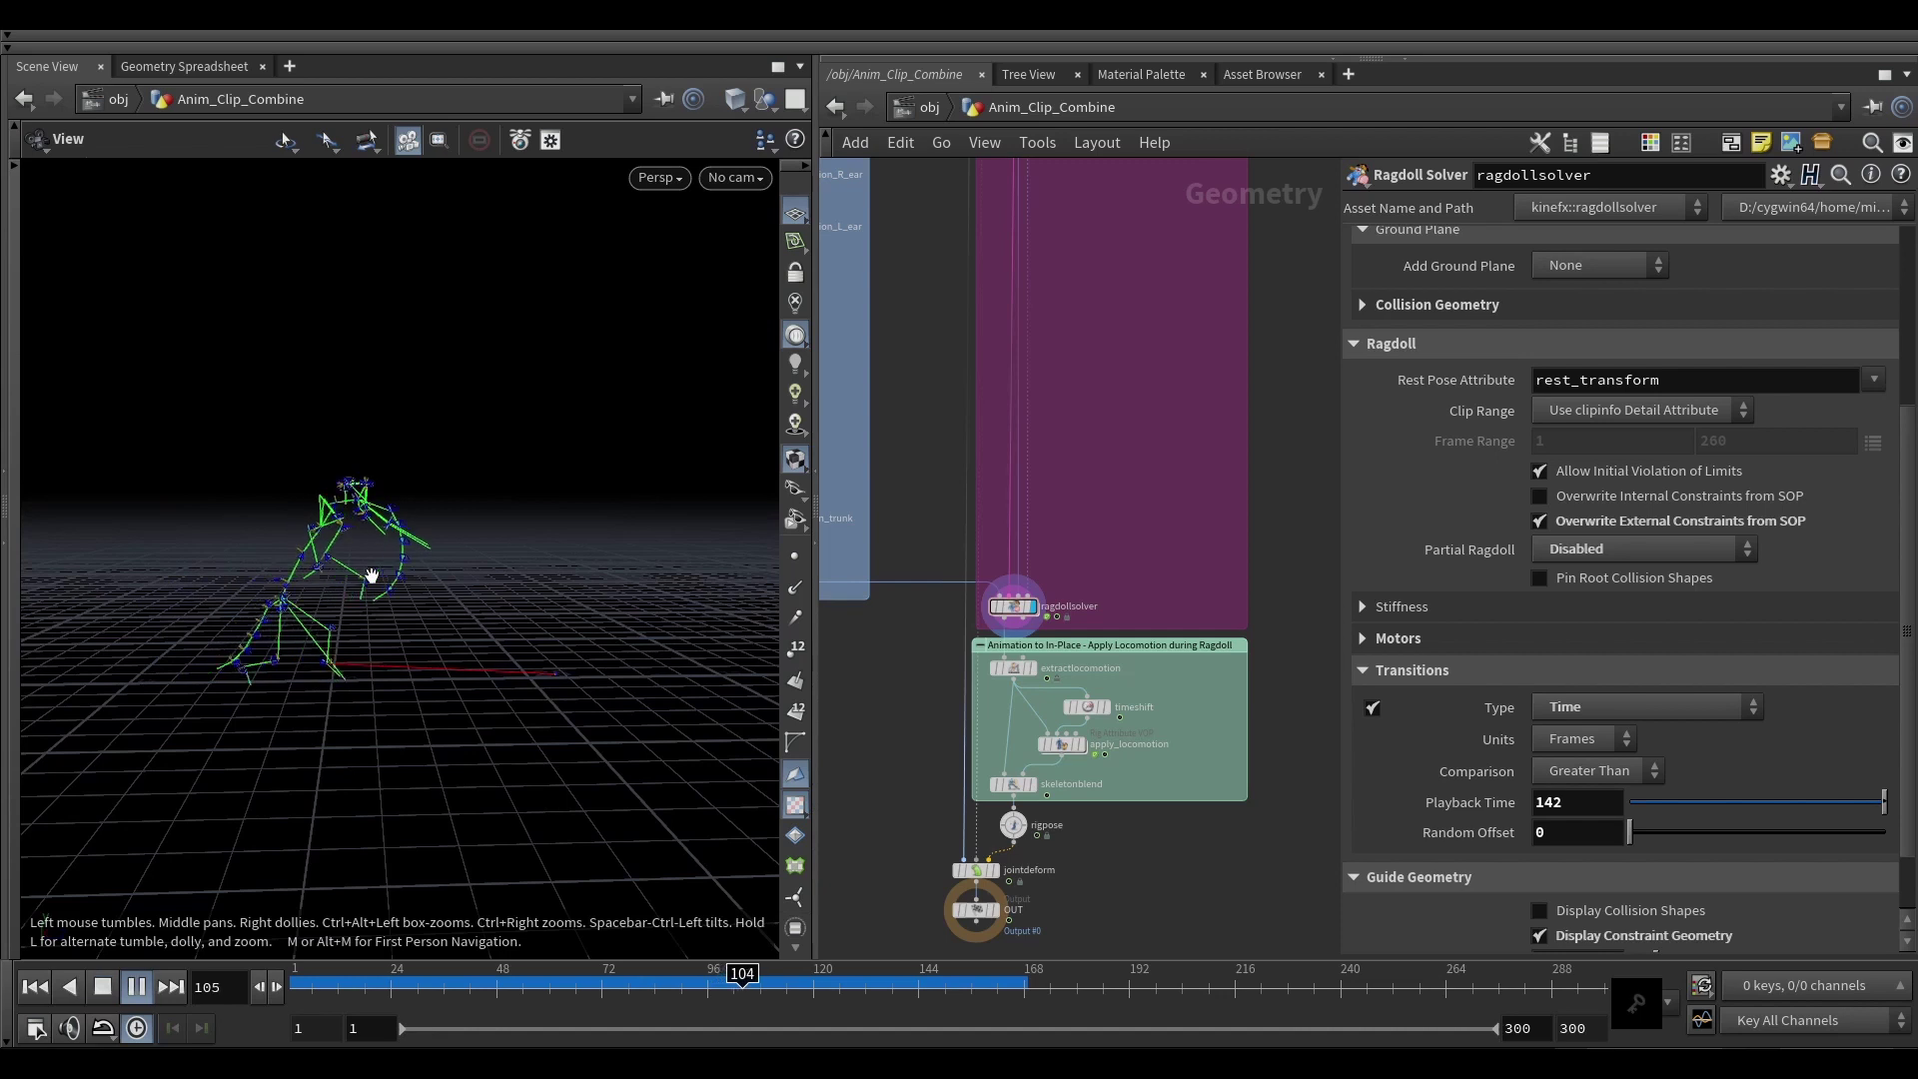
Step: Stop the playback and advance to frame 142, examining the skeleton's hind feet before the ragdoll transition
{"action": "key", "text": "Up"}
{"action": "middle_click_drag", "start_coordinate": [504, 659], "coordinate": [316, 647]}
{"action": "scroll", "coordinate": [315, 647], "scroll_direction": "up", "scroll_amount": 2}
{"action": "key", "text": "Right"}
{"action": "key", "text": "Right"}
{"action": "key", "text": "Right"}
{"action": "key", "text": "Right"}
{"action": "key", "text": "Right"}
{"action": "key", "text": "Right"}
{"action": "key", "text": "Right"}
{"action": "key", "text": "Right"}
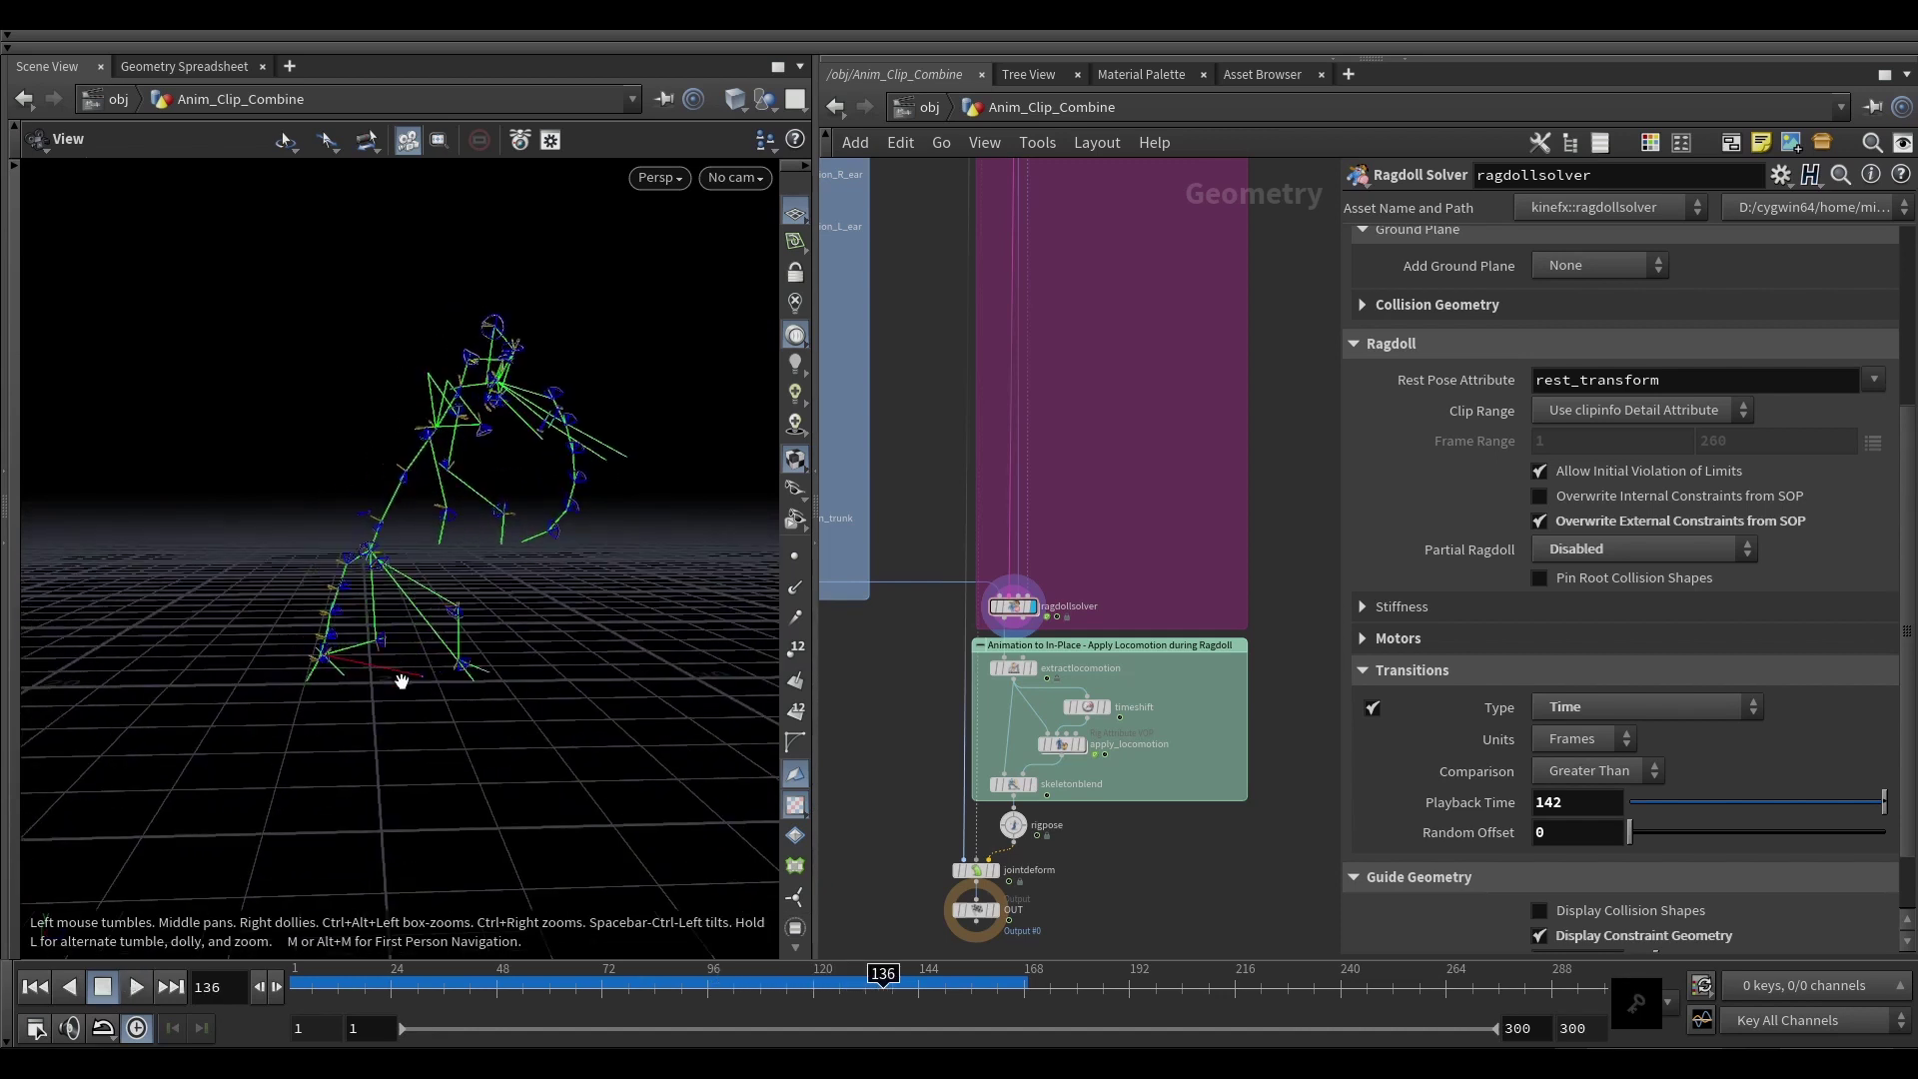
{"action": "middle_click_drag", "start_coordinate": [453, 660], "coordinate": [445, 656]}
{"action": "scroll", "coordinate": [445, 657], "scroll_direction": "up", "scroll_amount": 1}
{"action": "key", "text": "Right"}
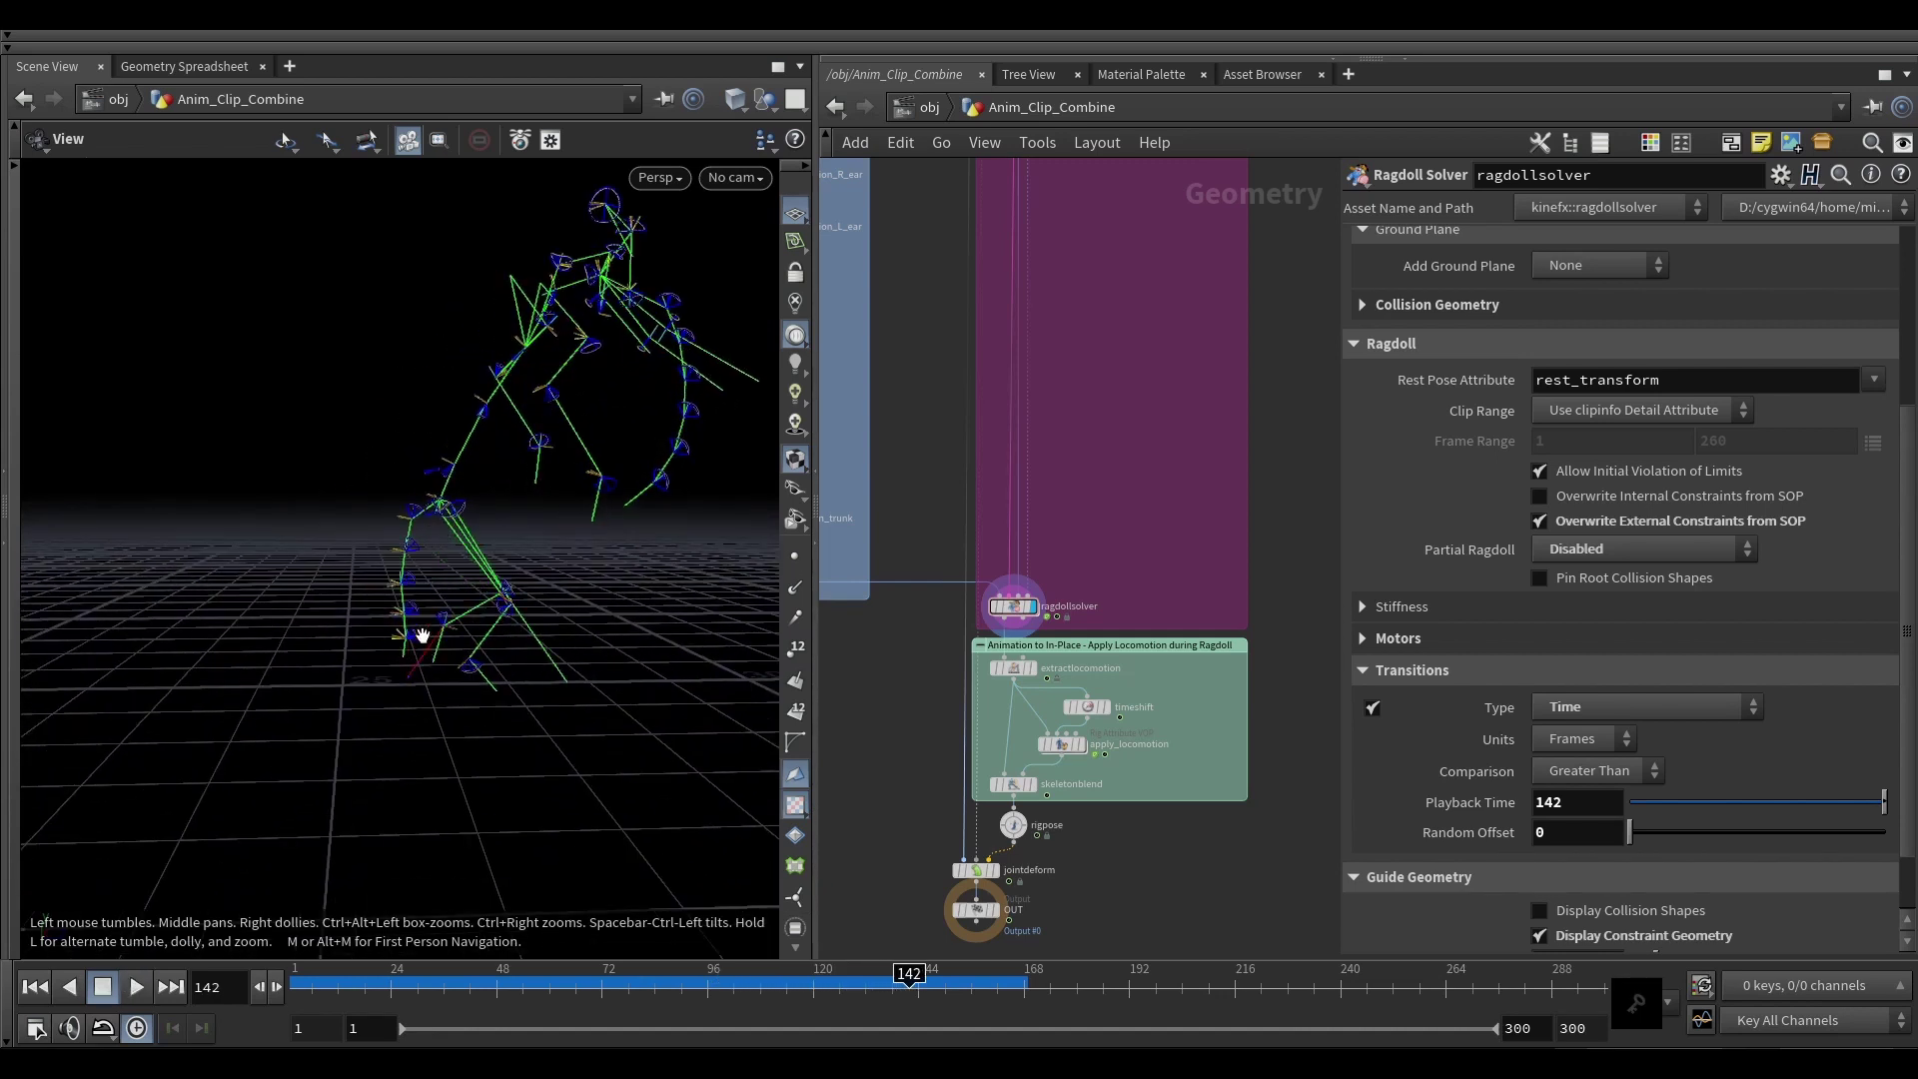
{"action": "right_click_drag", "start_coordinate": [419, 634], "coordinate": [454, 628]}
{"action": "left_click_drag", "start_coordinate": [449, 664], "coordinate": [522, 547]}
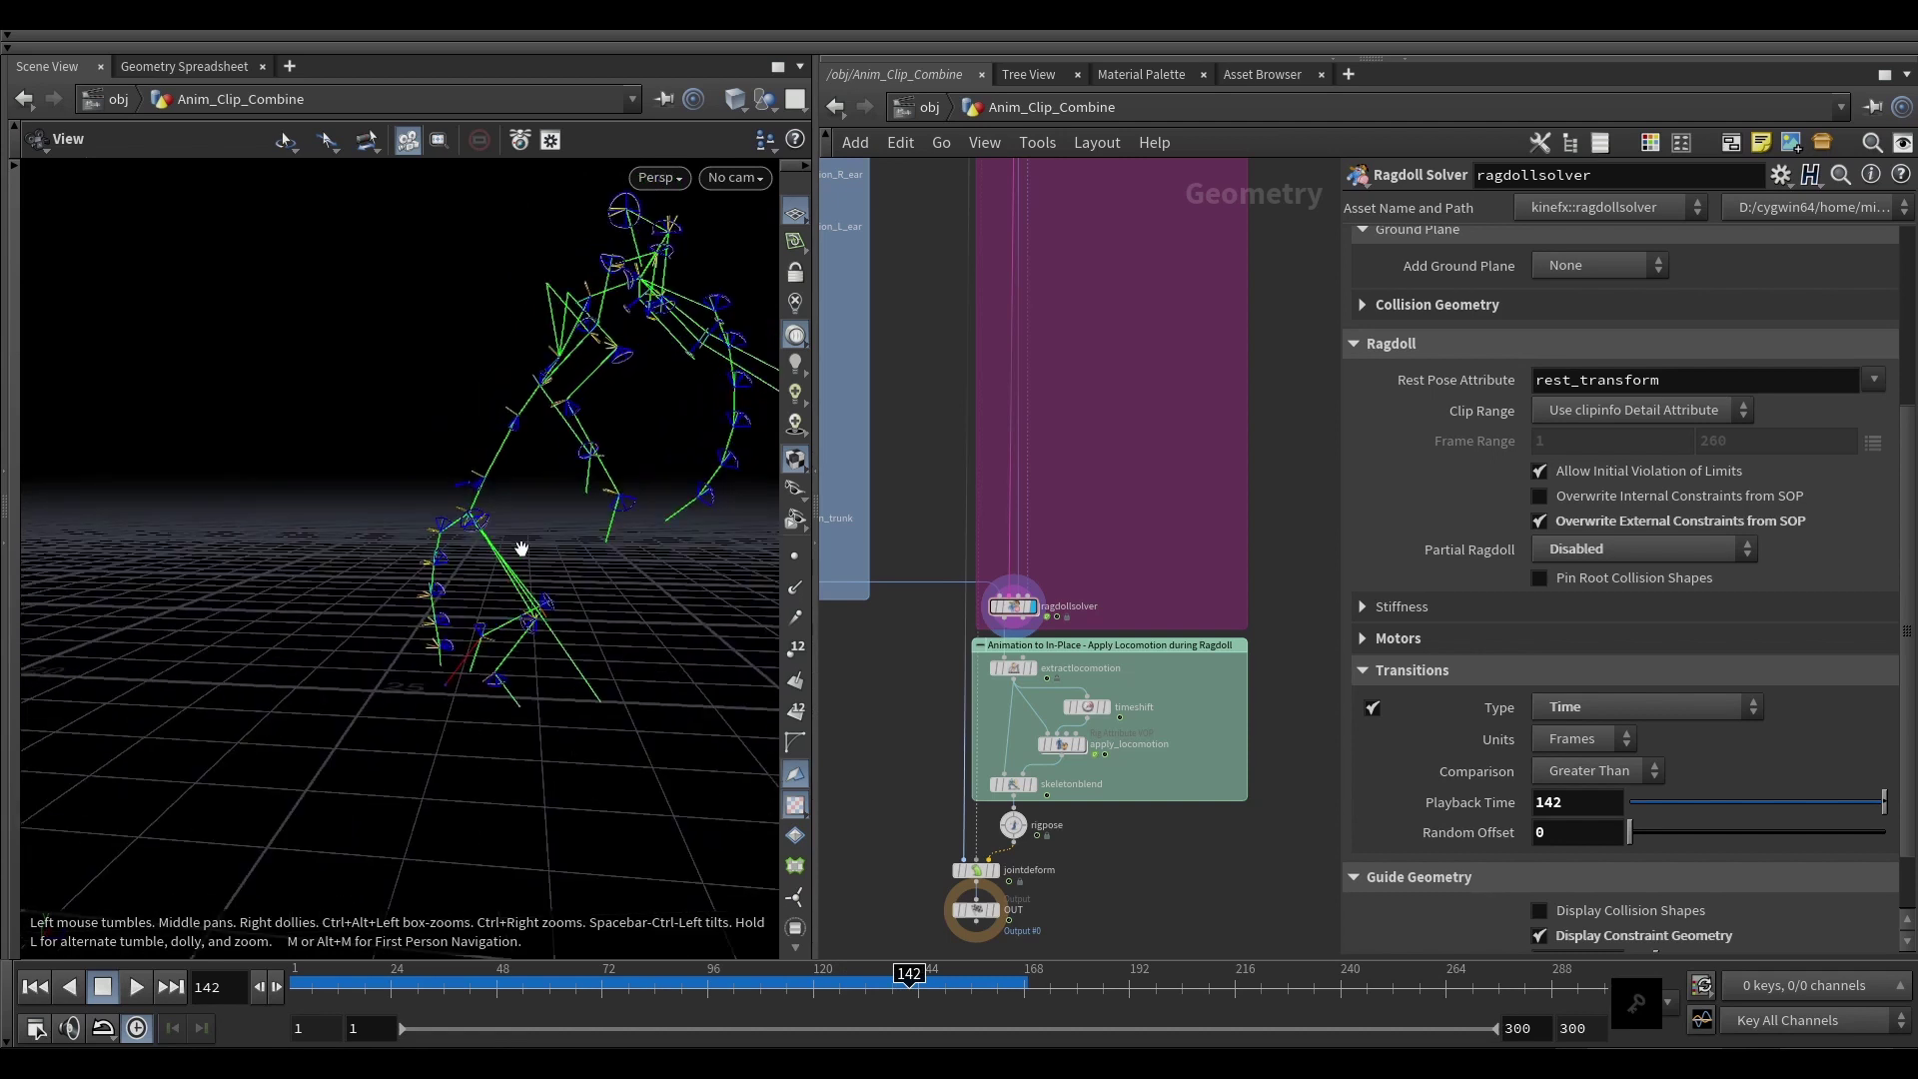
Step: Compare the skeleton's feet between frames 142 and 147 to examine how they move as the ragdoll takes over
{"action": "right_click_drag", "start_coordinate": [522, 548], "coordinate": [287, 583]}
{"action": "left_click_drag", "start_coordinate": [390, 662], "coordinate": [343, 629]}
{"action": "key", "text": "Right"}
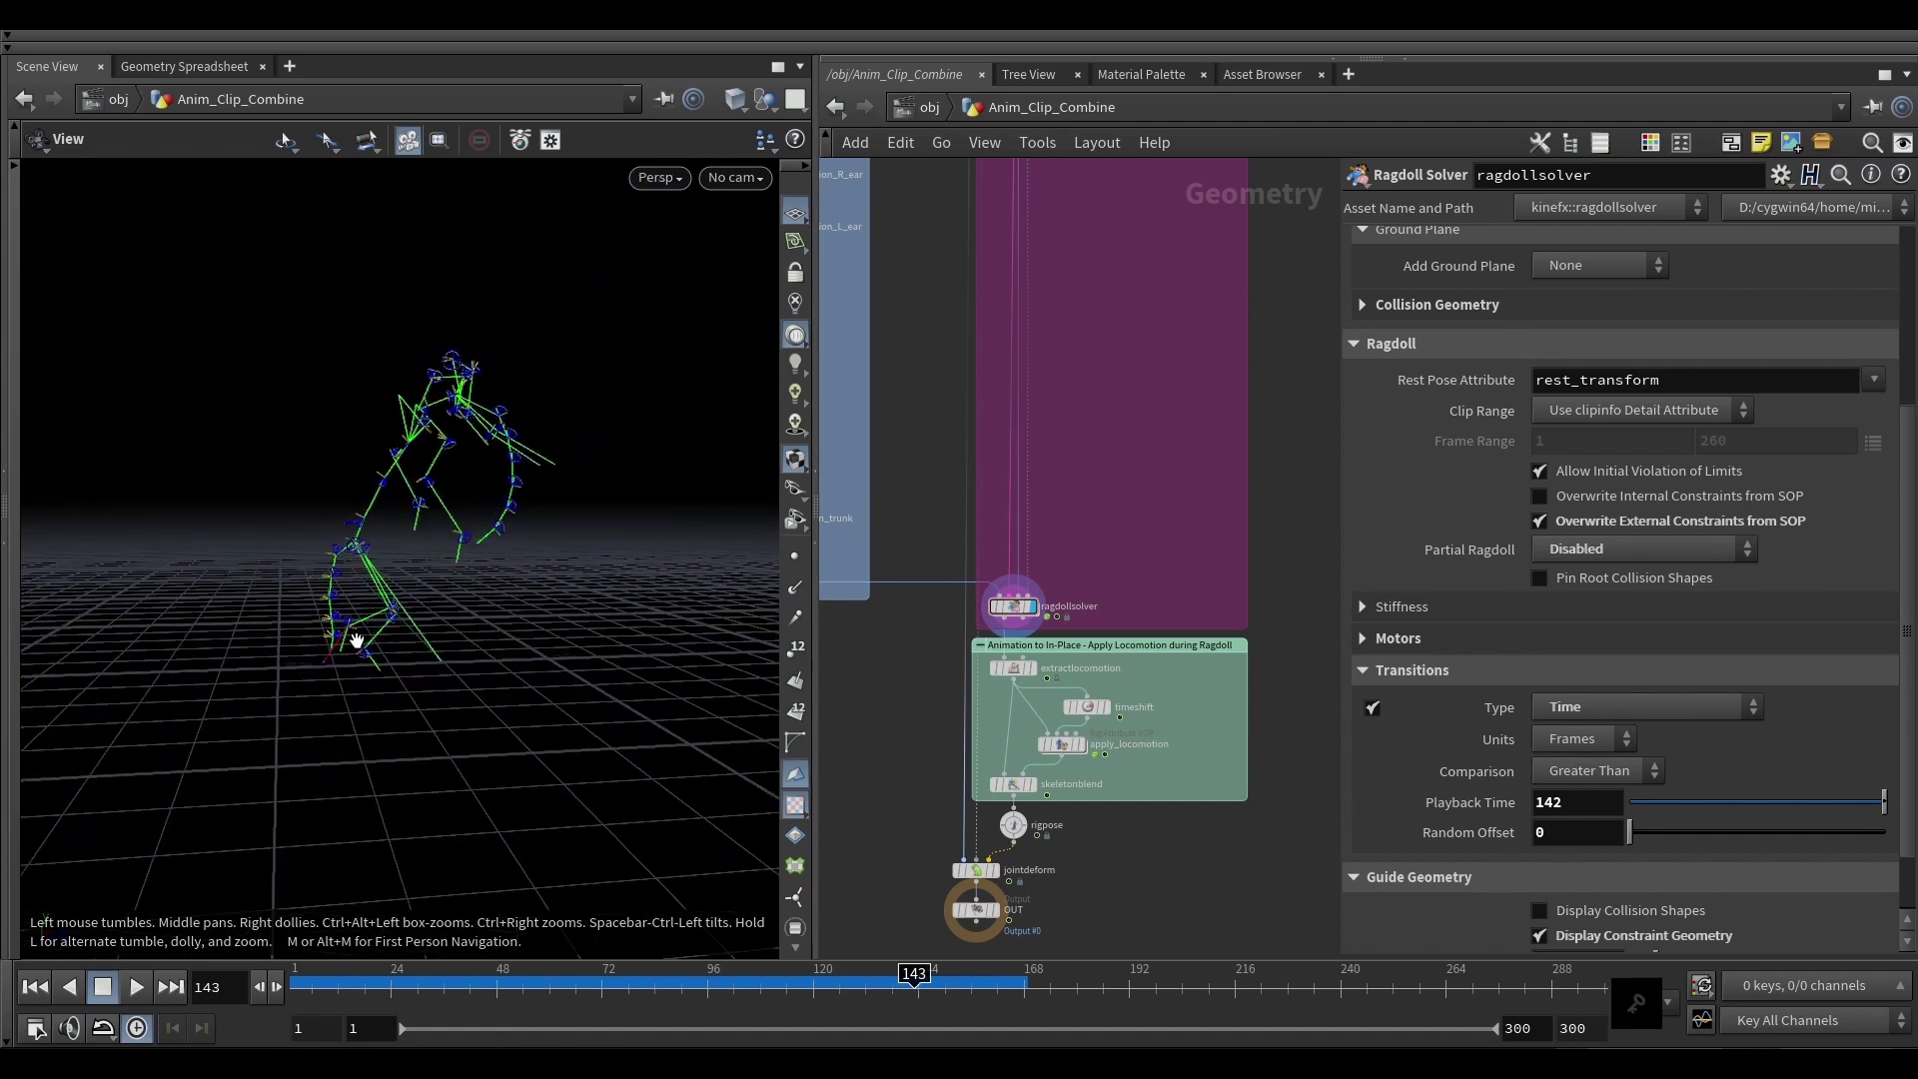
{"action": "right_click_drag", "start_coordinate": [356, 639], "coordinate": [495, 530]}
{"action": "key", "text": "Left"}
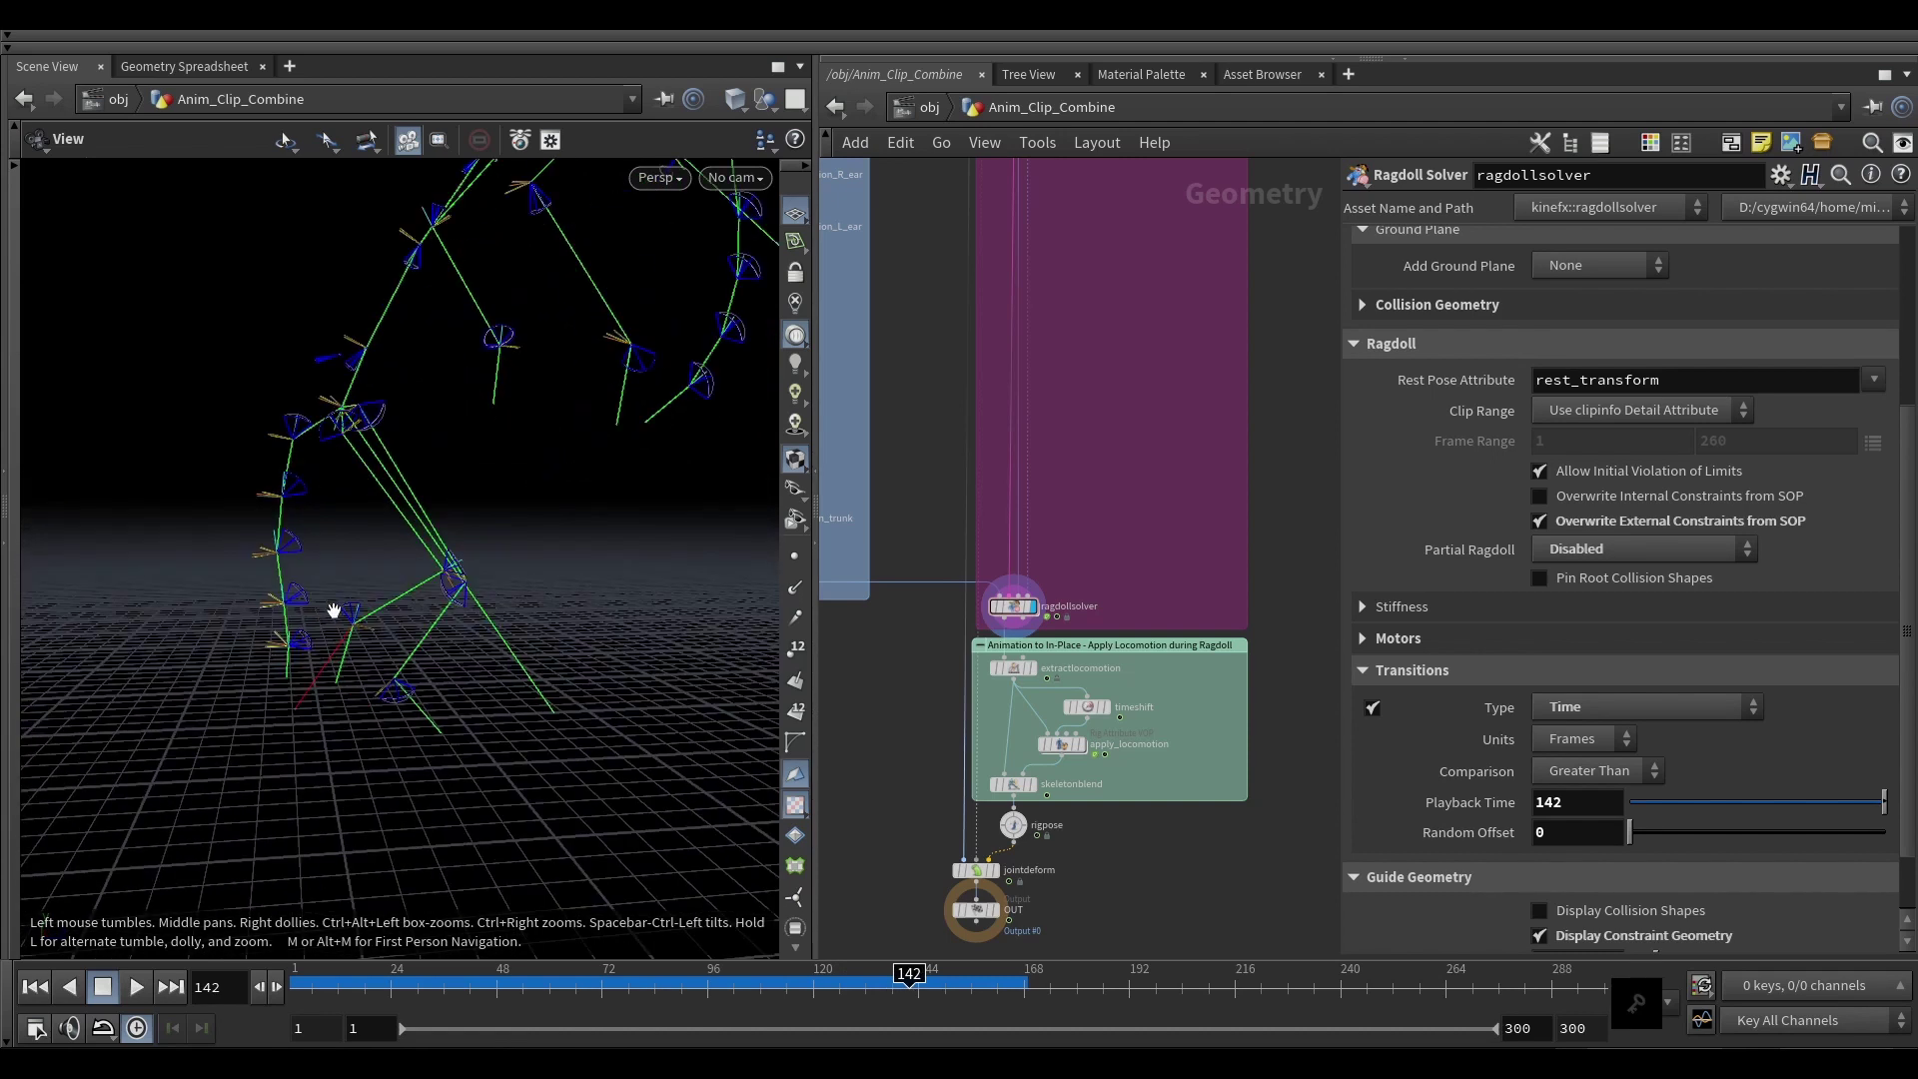
{"action": "left_click_drag", "start_coordinate": [356, 617], "coordinate": [353, 625]}
{"action": "key", "text": "Right"}
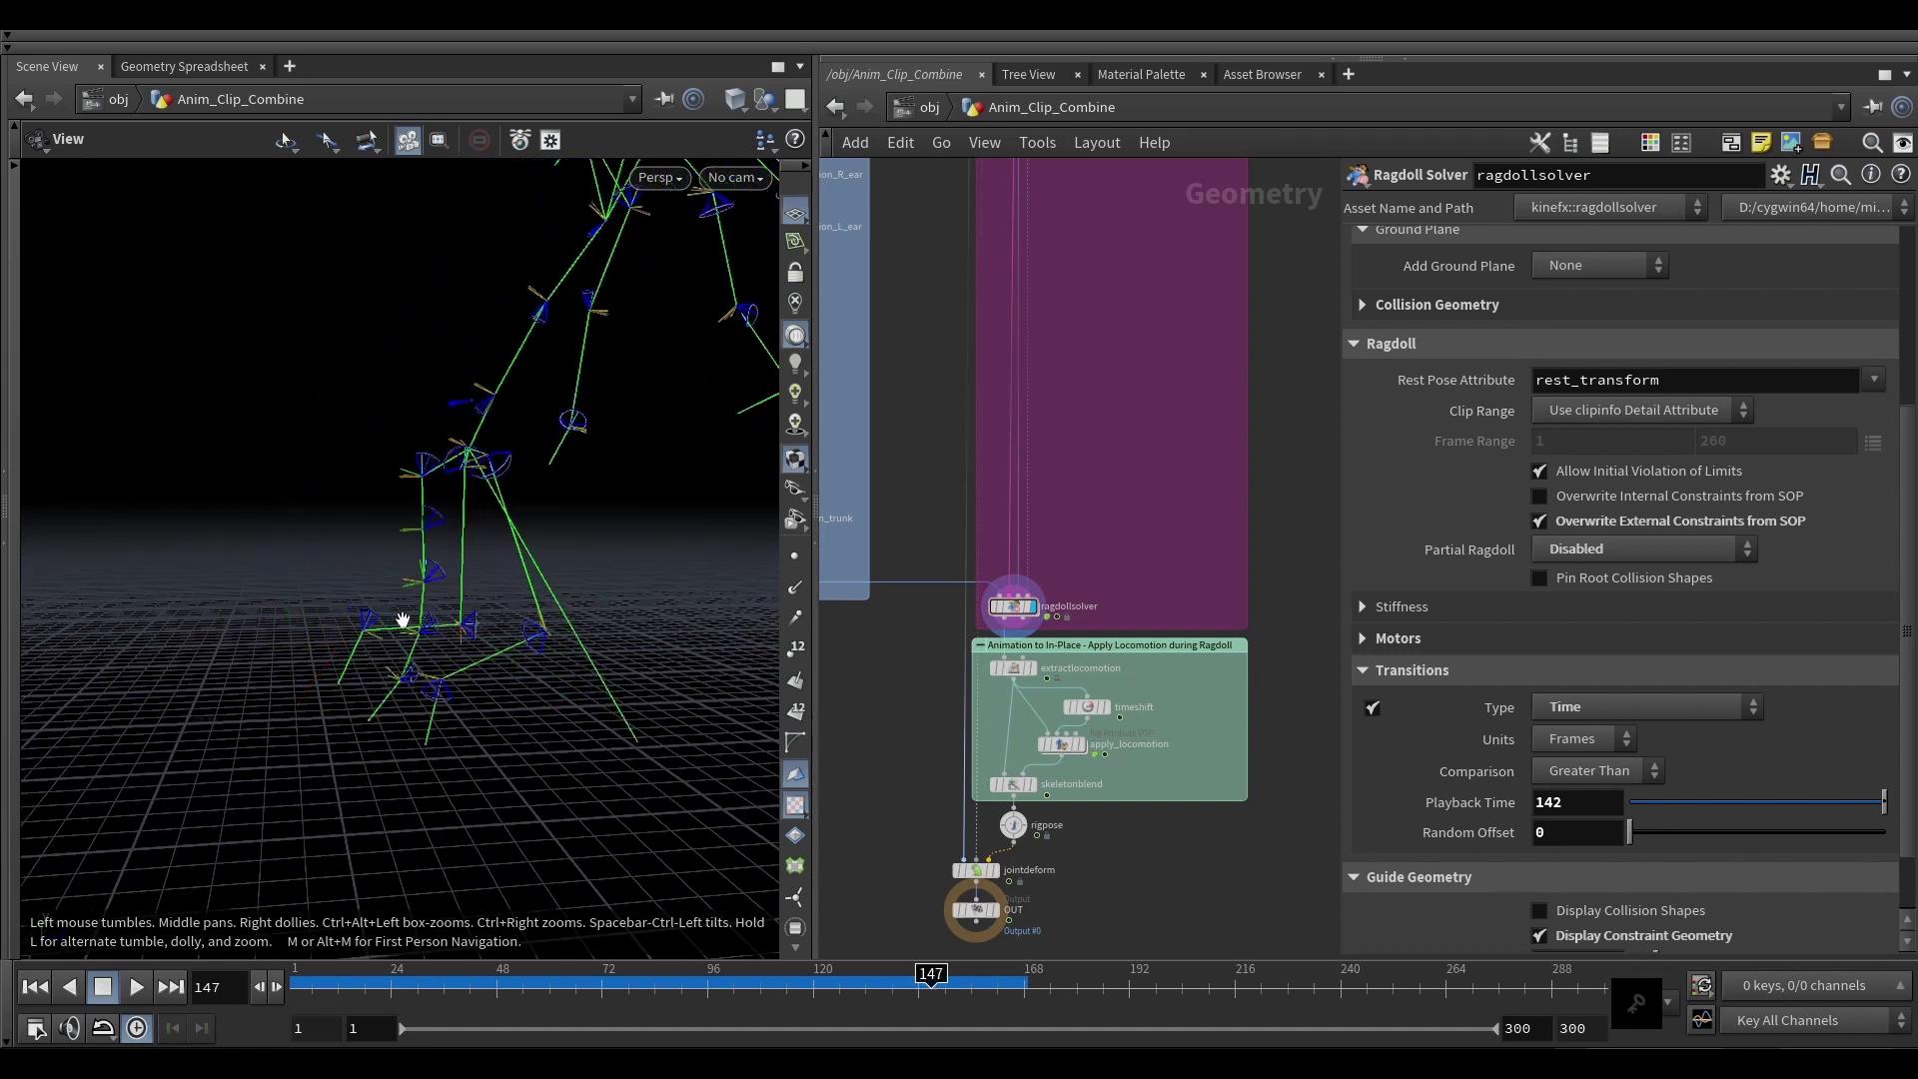
{"action": "left_click_drag", "start_coordinate": [368, 645], "coordinate": [352, 642]}
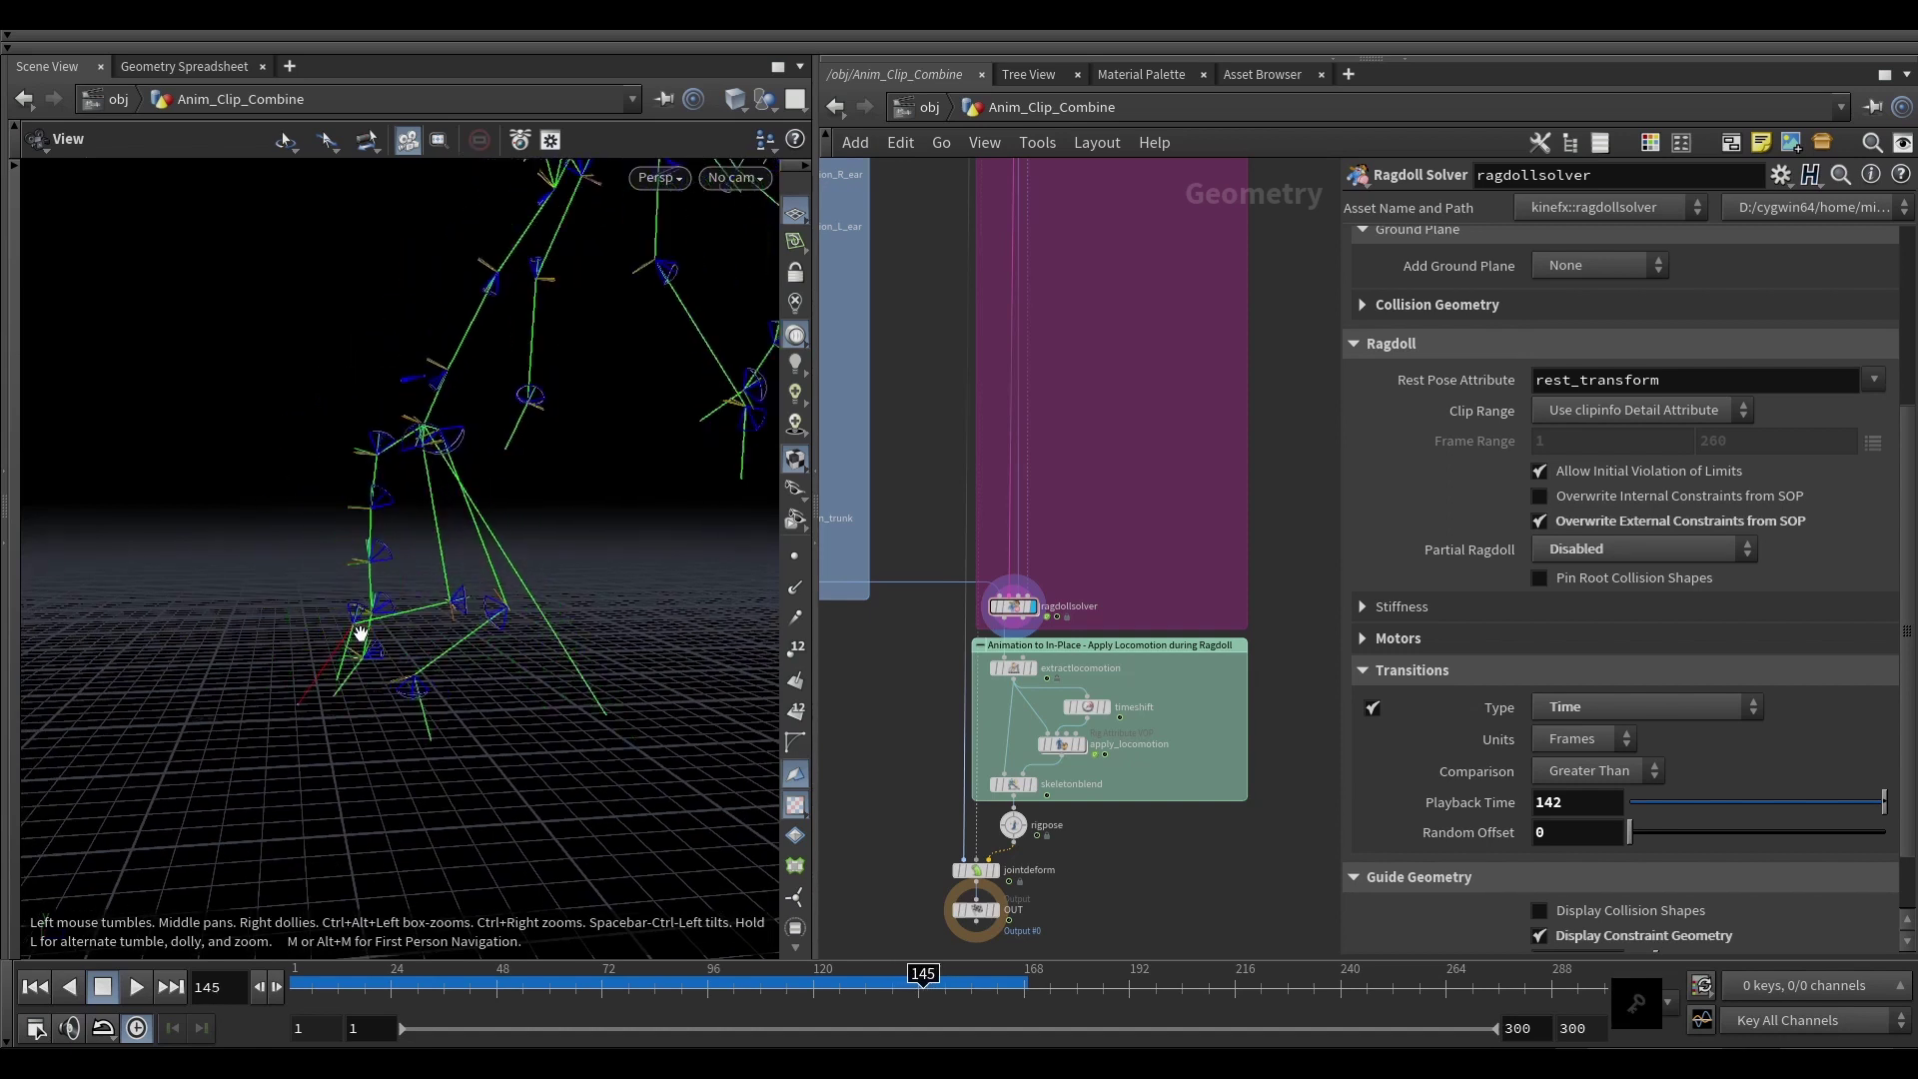
{"action": "key", "text": "Left"}
{"action": "key", "text": "Right"}
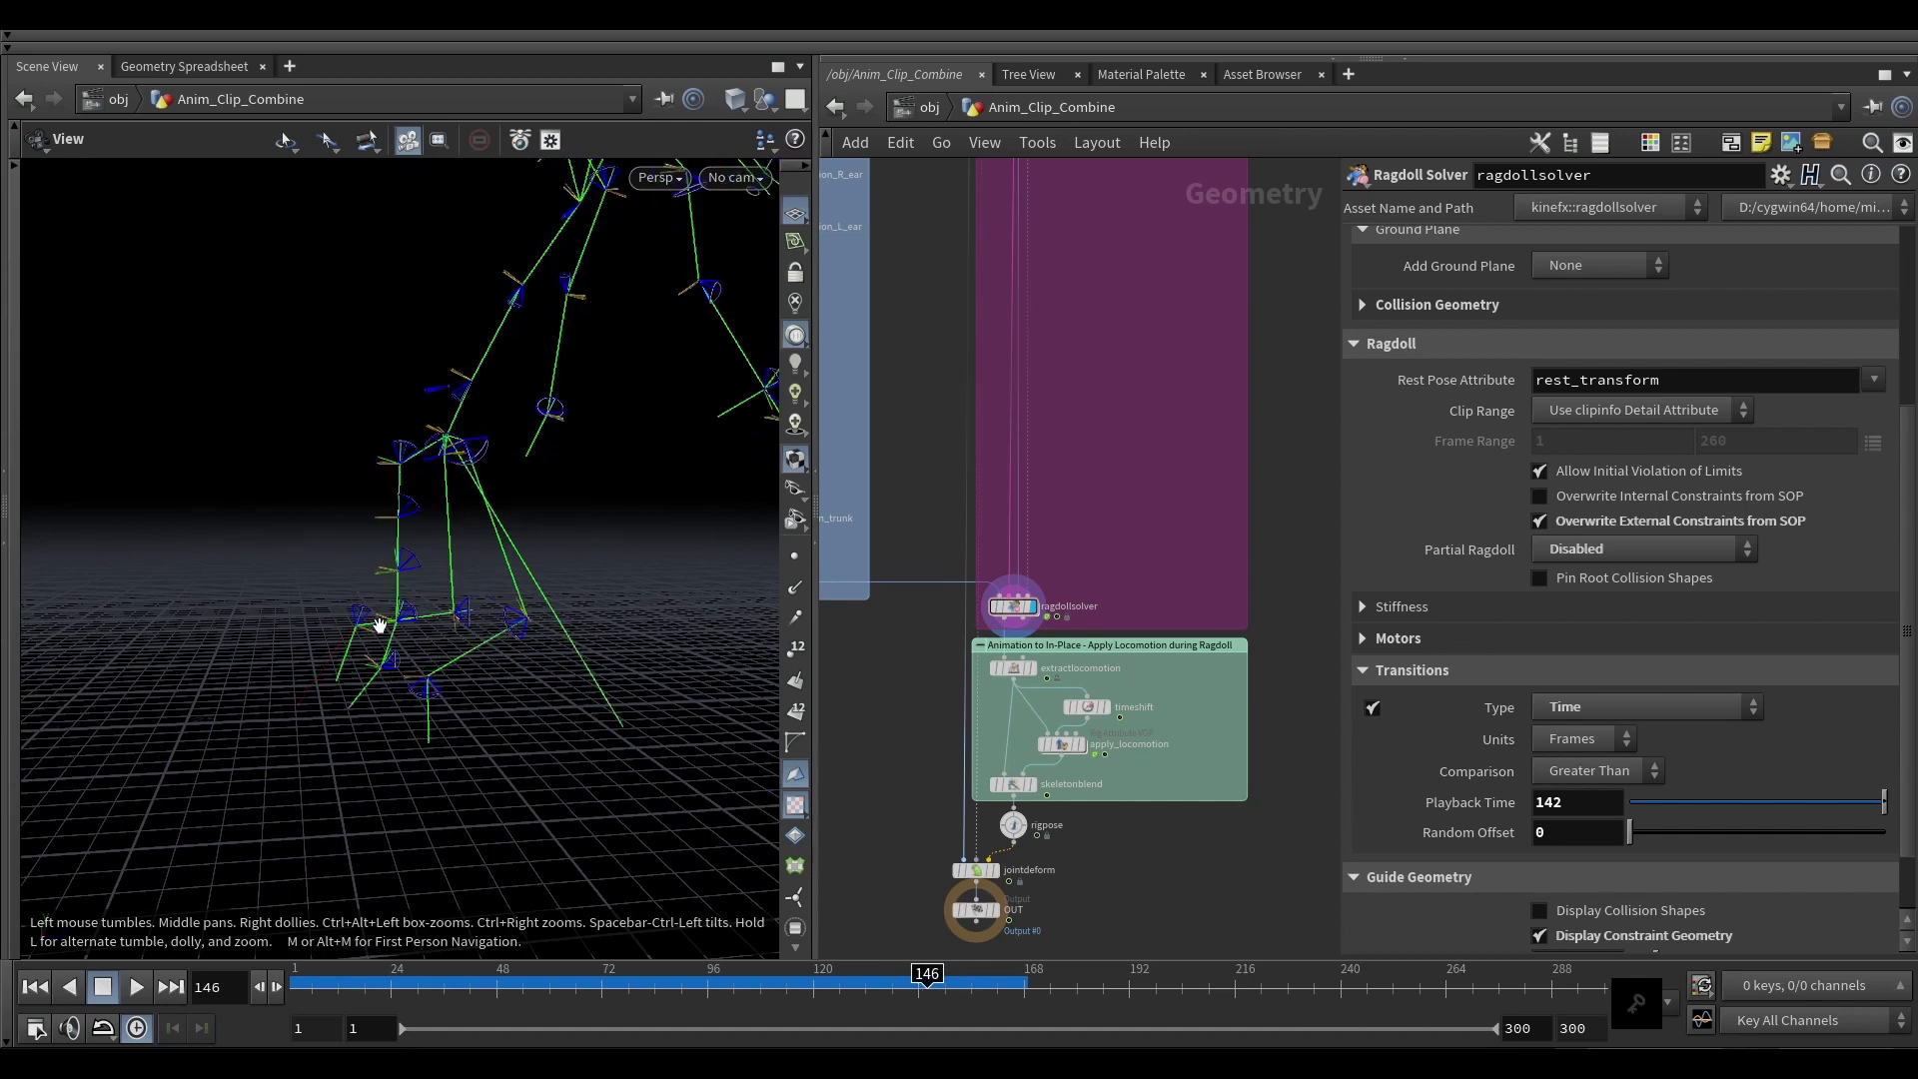
Step: Advance to frame 153 and play on to watch the ragdoll skeleton fall
{"action": "key", "text": "Right"}
{"action": "key", "text": "Right"}
{"action": "key", "text": "Right"}
{"action": "key", "text": "Right"}
{"action": "key", "text": "Right"}
{"action": "key", "text": "Right"}
{"action": "key", "text": "Right"}
{"action": "right_click_drag", "start_coordinate": [523, 664], "coordinate": [399, 654]}
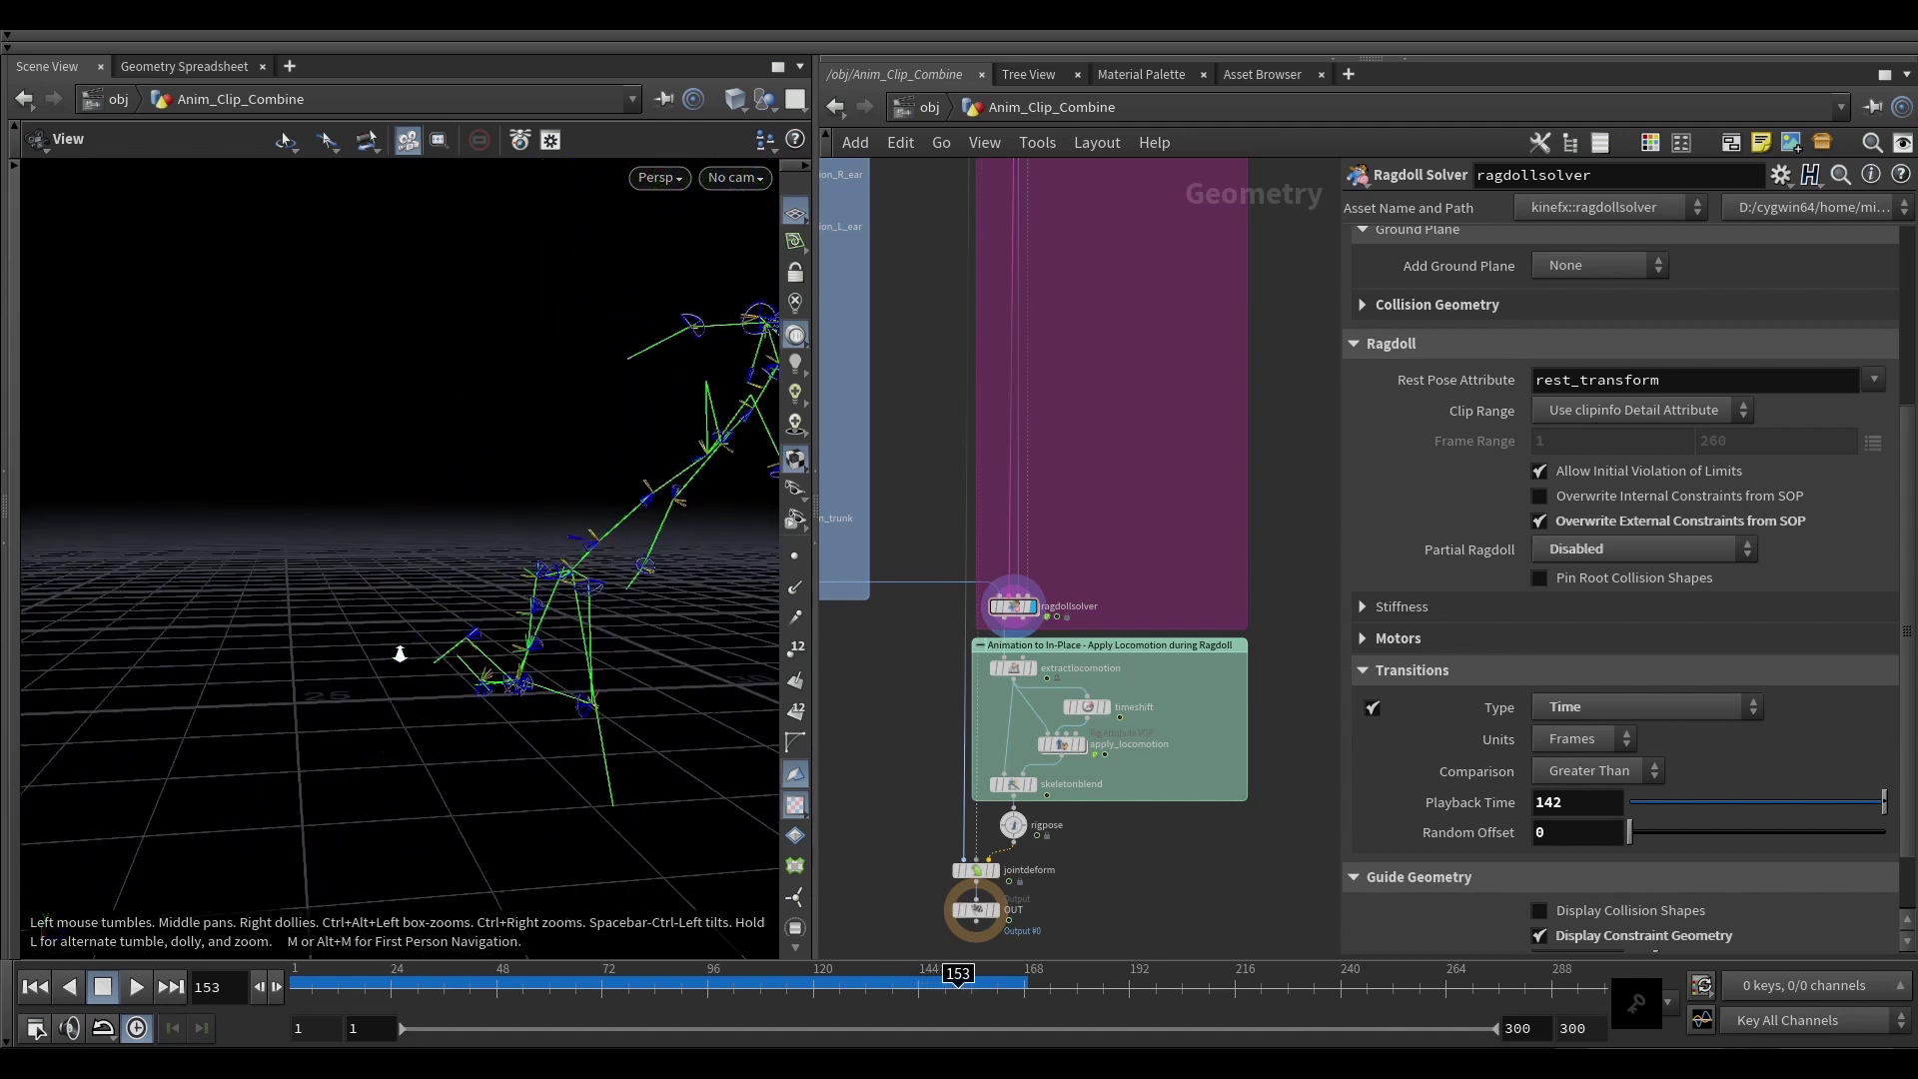
{"action": "middle_click_drag", "start_coordinate": [615, 605], "coordinate": [360, 700]}
{"action": "scroll", "coordinate": [385, 642], "scroll_direction": "down", "scroll_amount": 5}
{"action": "key", "text": "Right"}
{"action": "scroll", "coordinate": [495, 653], "scroll_direction": "down", "scroll_amount": 3}
{"action": "key", "text": "Up"}
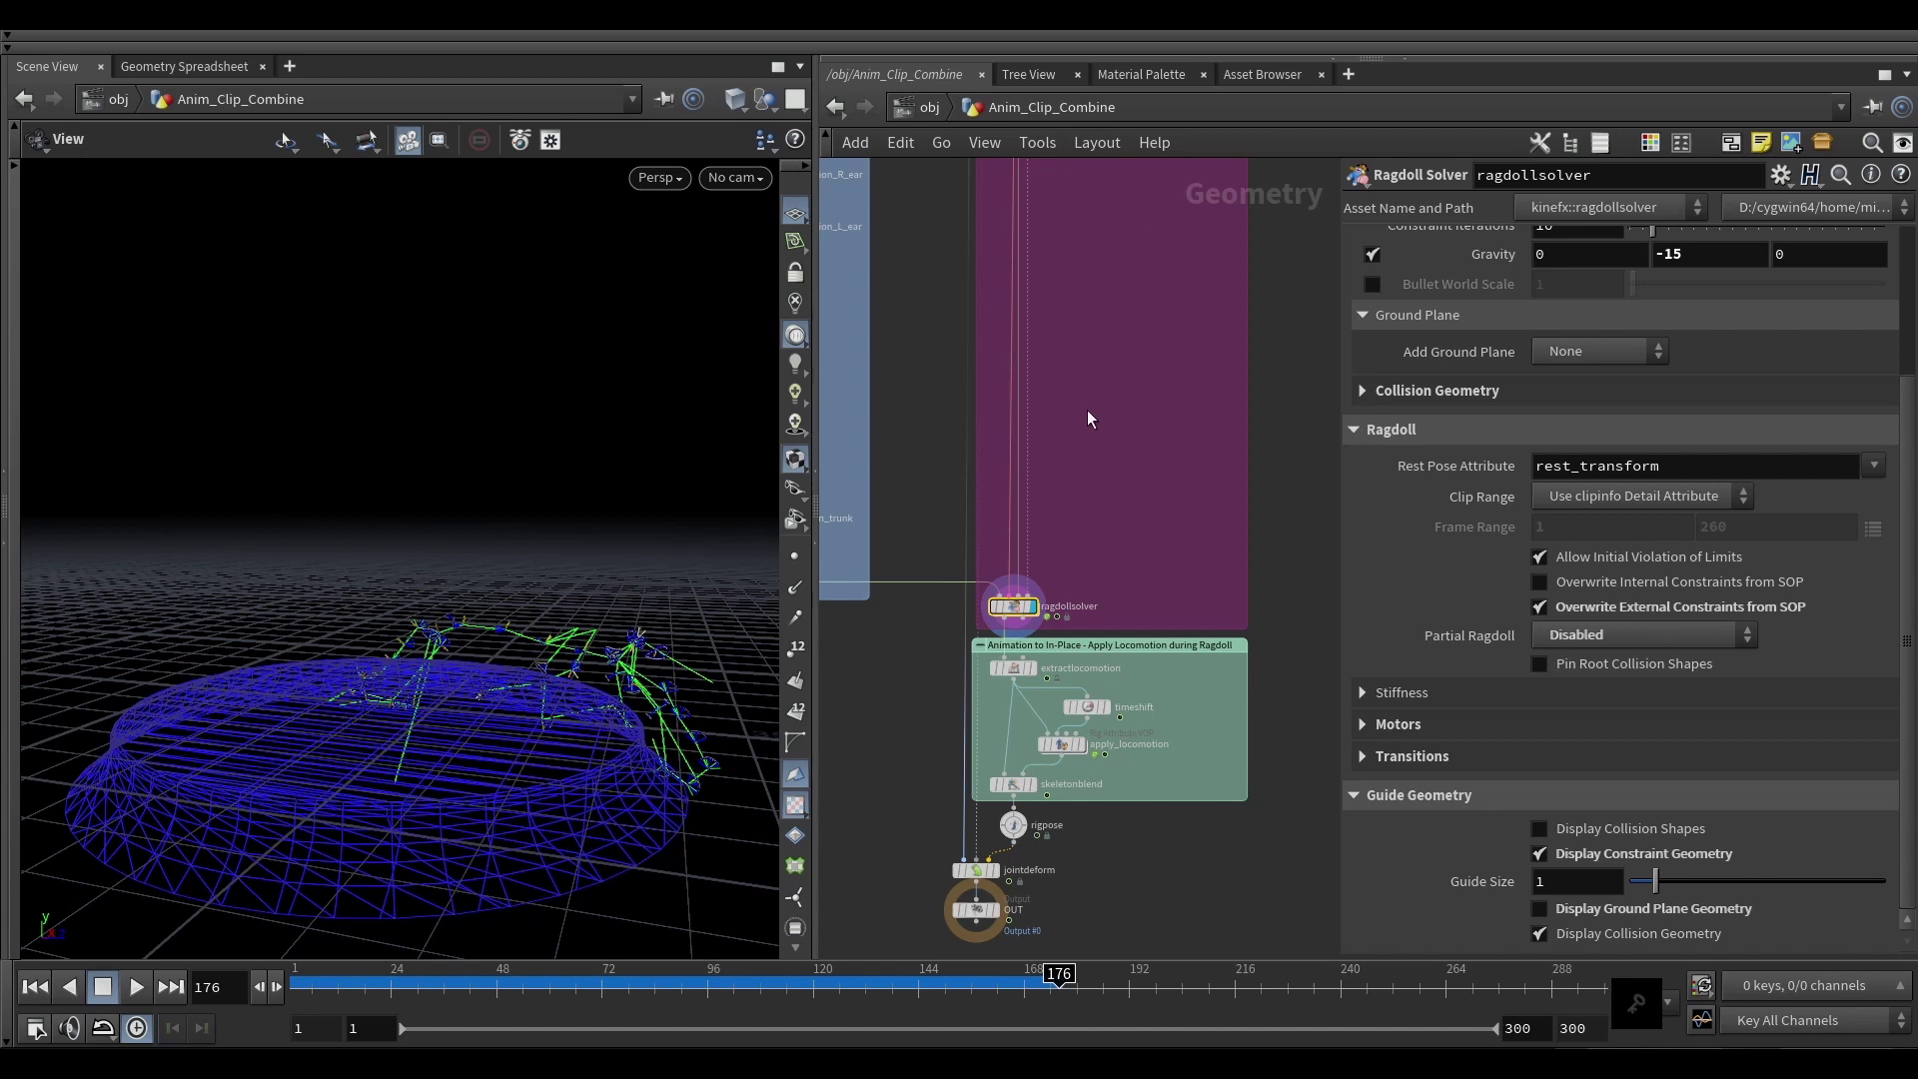
Step: Expand the ragdoll solver's Motors settings to check the trunk joint group and motor strength, and collapse them again
{"action": "mouse_move", "coordinate": [1088, 412]}
{"action": "middle_mouse_down"}
{"action": "mouse_move", "coordinate": [1079, 692]}
{"action": "mouse_move", "coordinate": [1090, 412]}
{"action": "middle_mouse_up"}
{"action": "scroll", "coordinate": [1077, 470], "scroll_direction": "up", "scroll_amount": 2}
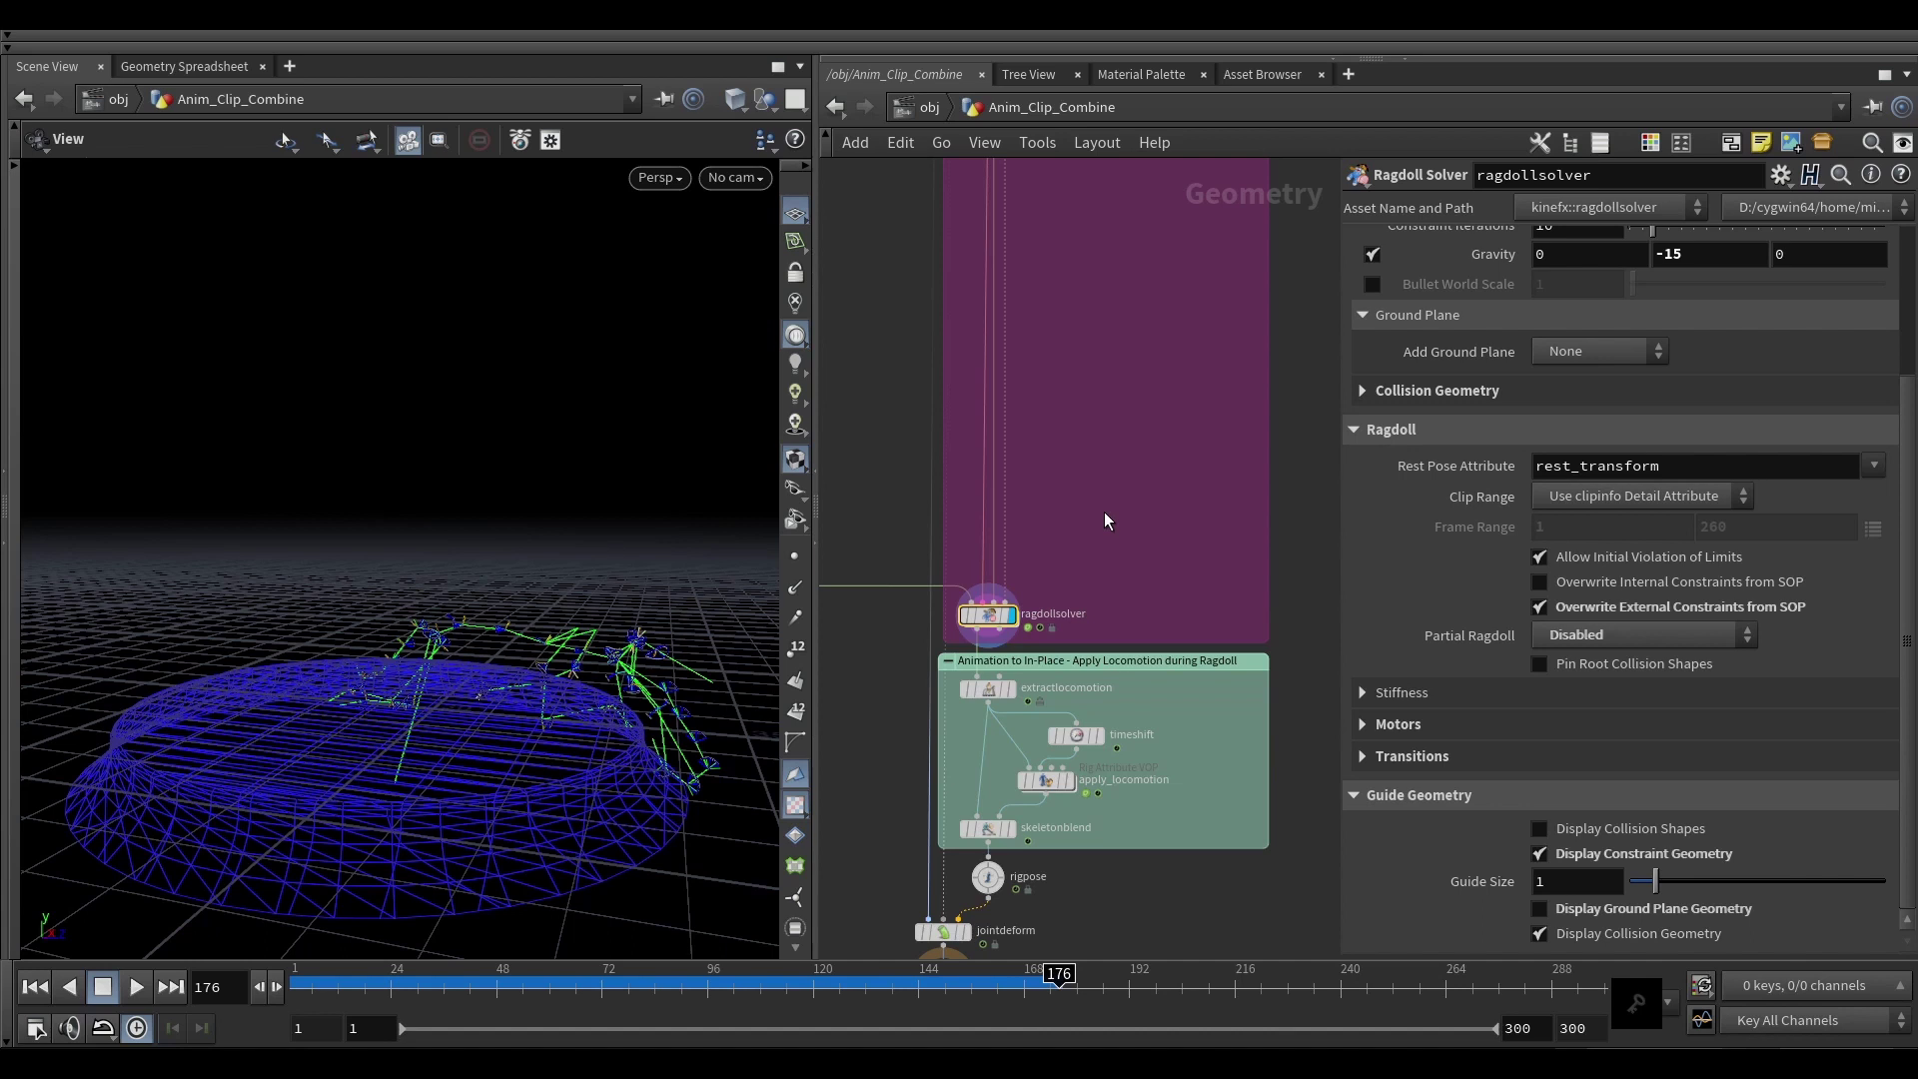
{"action": "left_click", "coordinate": [1472, 722]}
{"action": "scroll", "coordinate": [1479, 739], "scroll_direction": "down", "scroll_amount": 1}
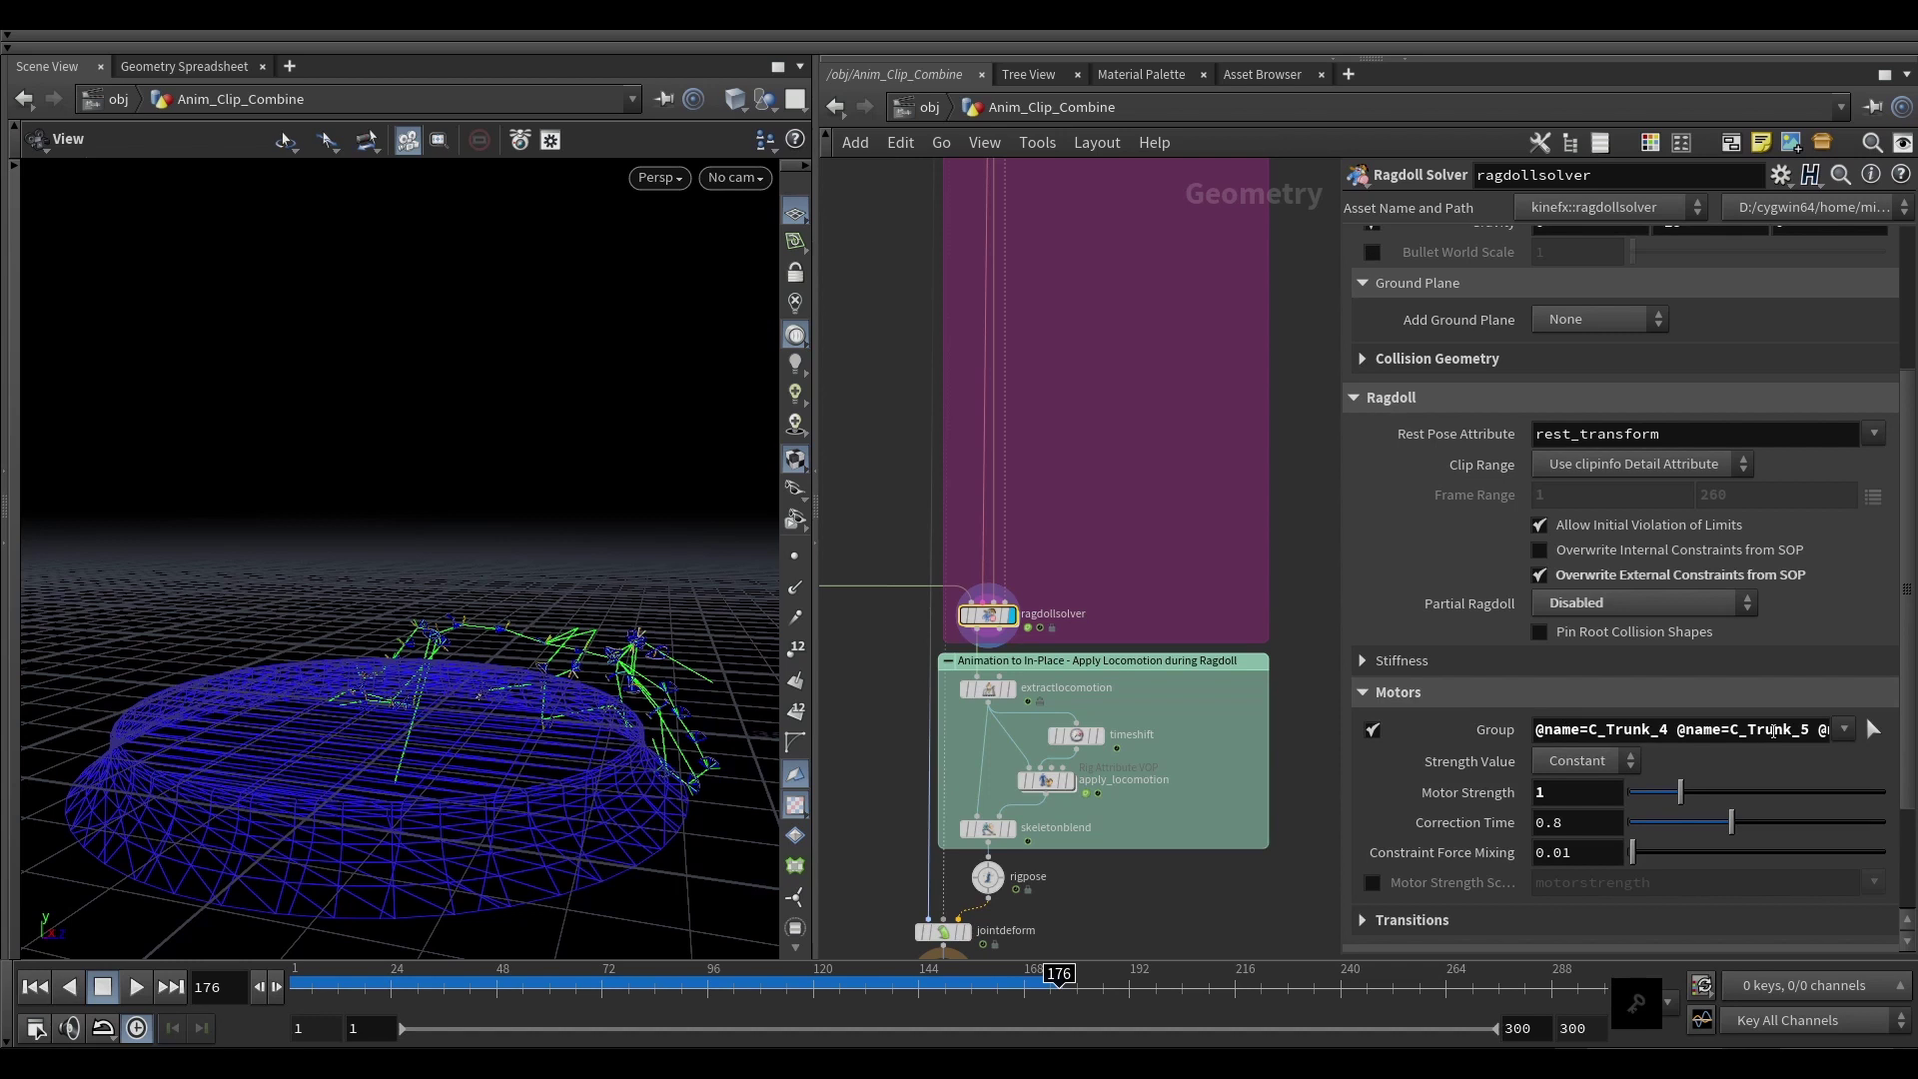
{"action": "mouse_move", "coordinate": [600, 690]}
{"action": "left_mouse_down"}
{"action": "mouse_move", "coordinate": [572, 696]}
{"action": "mouse_move", "coordinate": [621, 672]}
{"action": "left_mouse_up"}
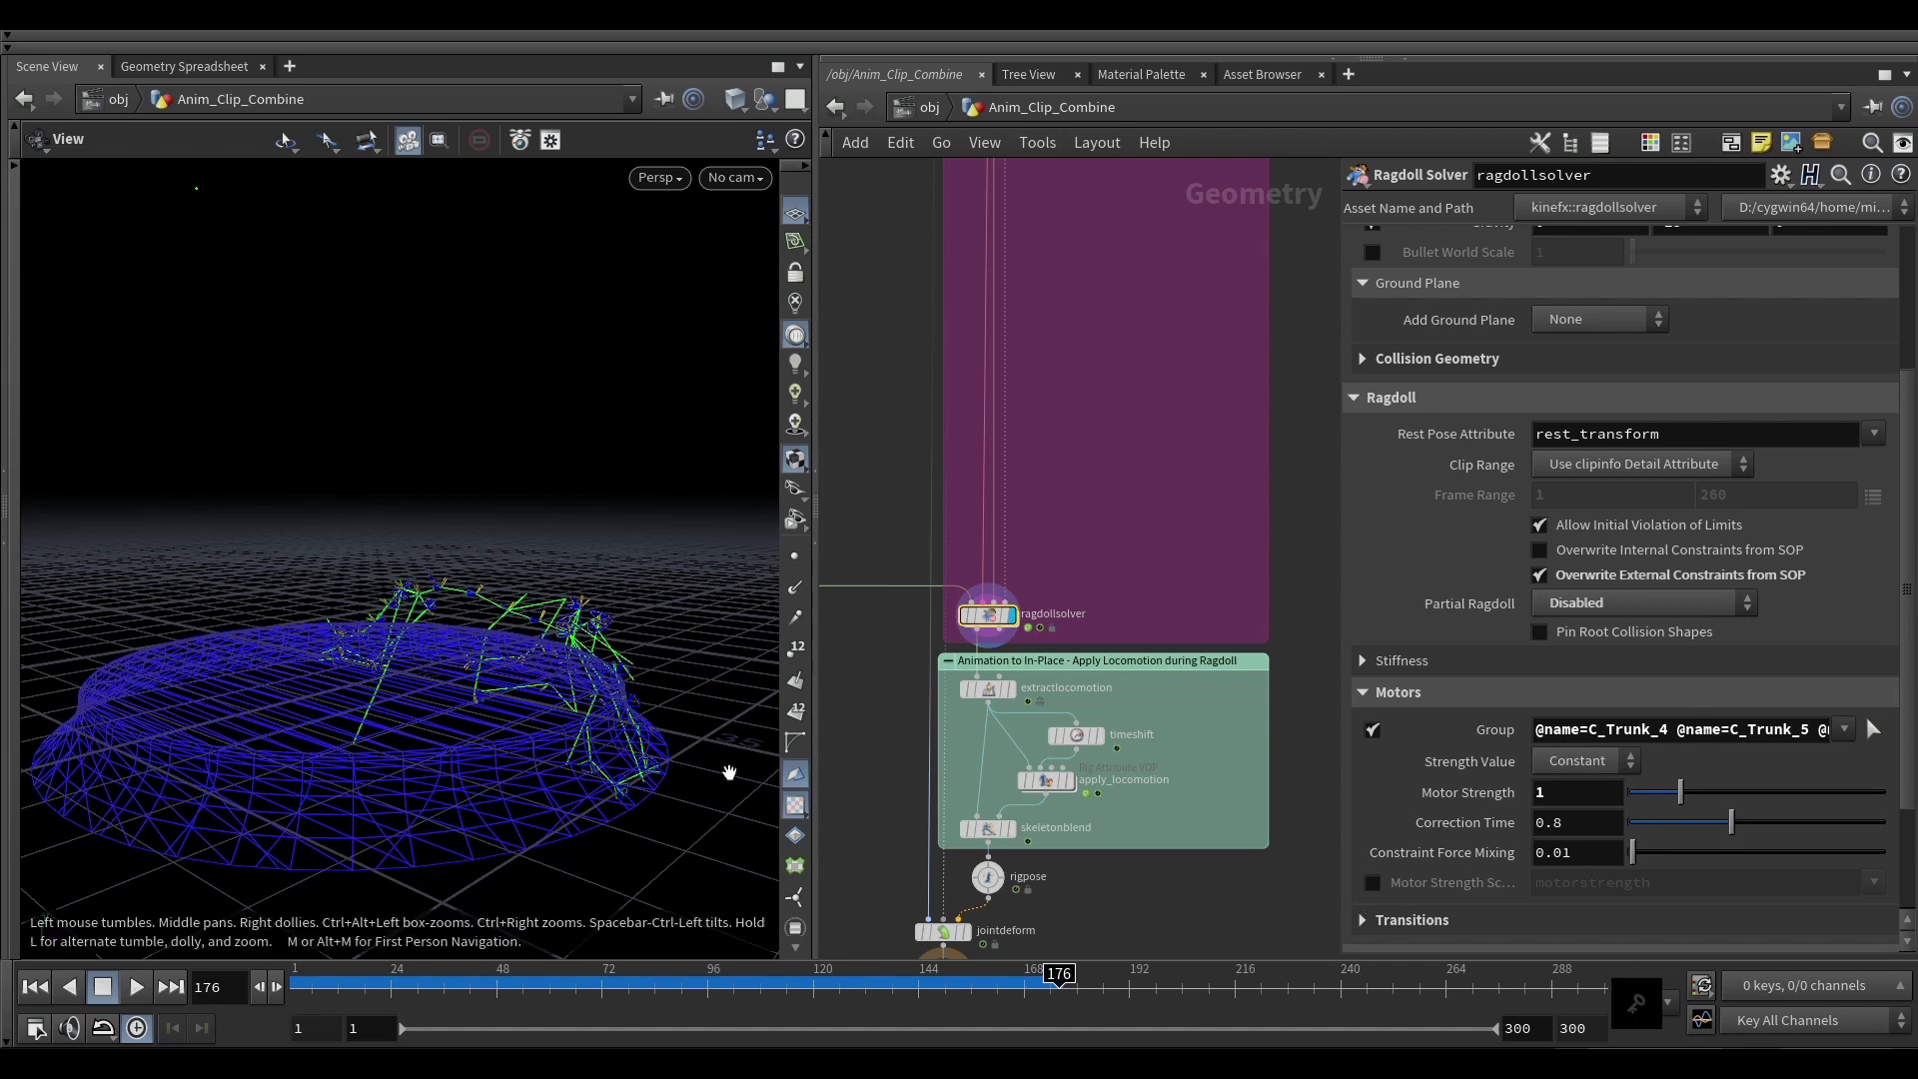
{"action": "left_click", "coordinate": [1447, 694]}
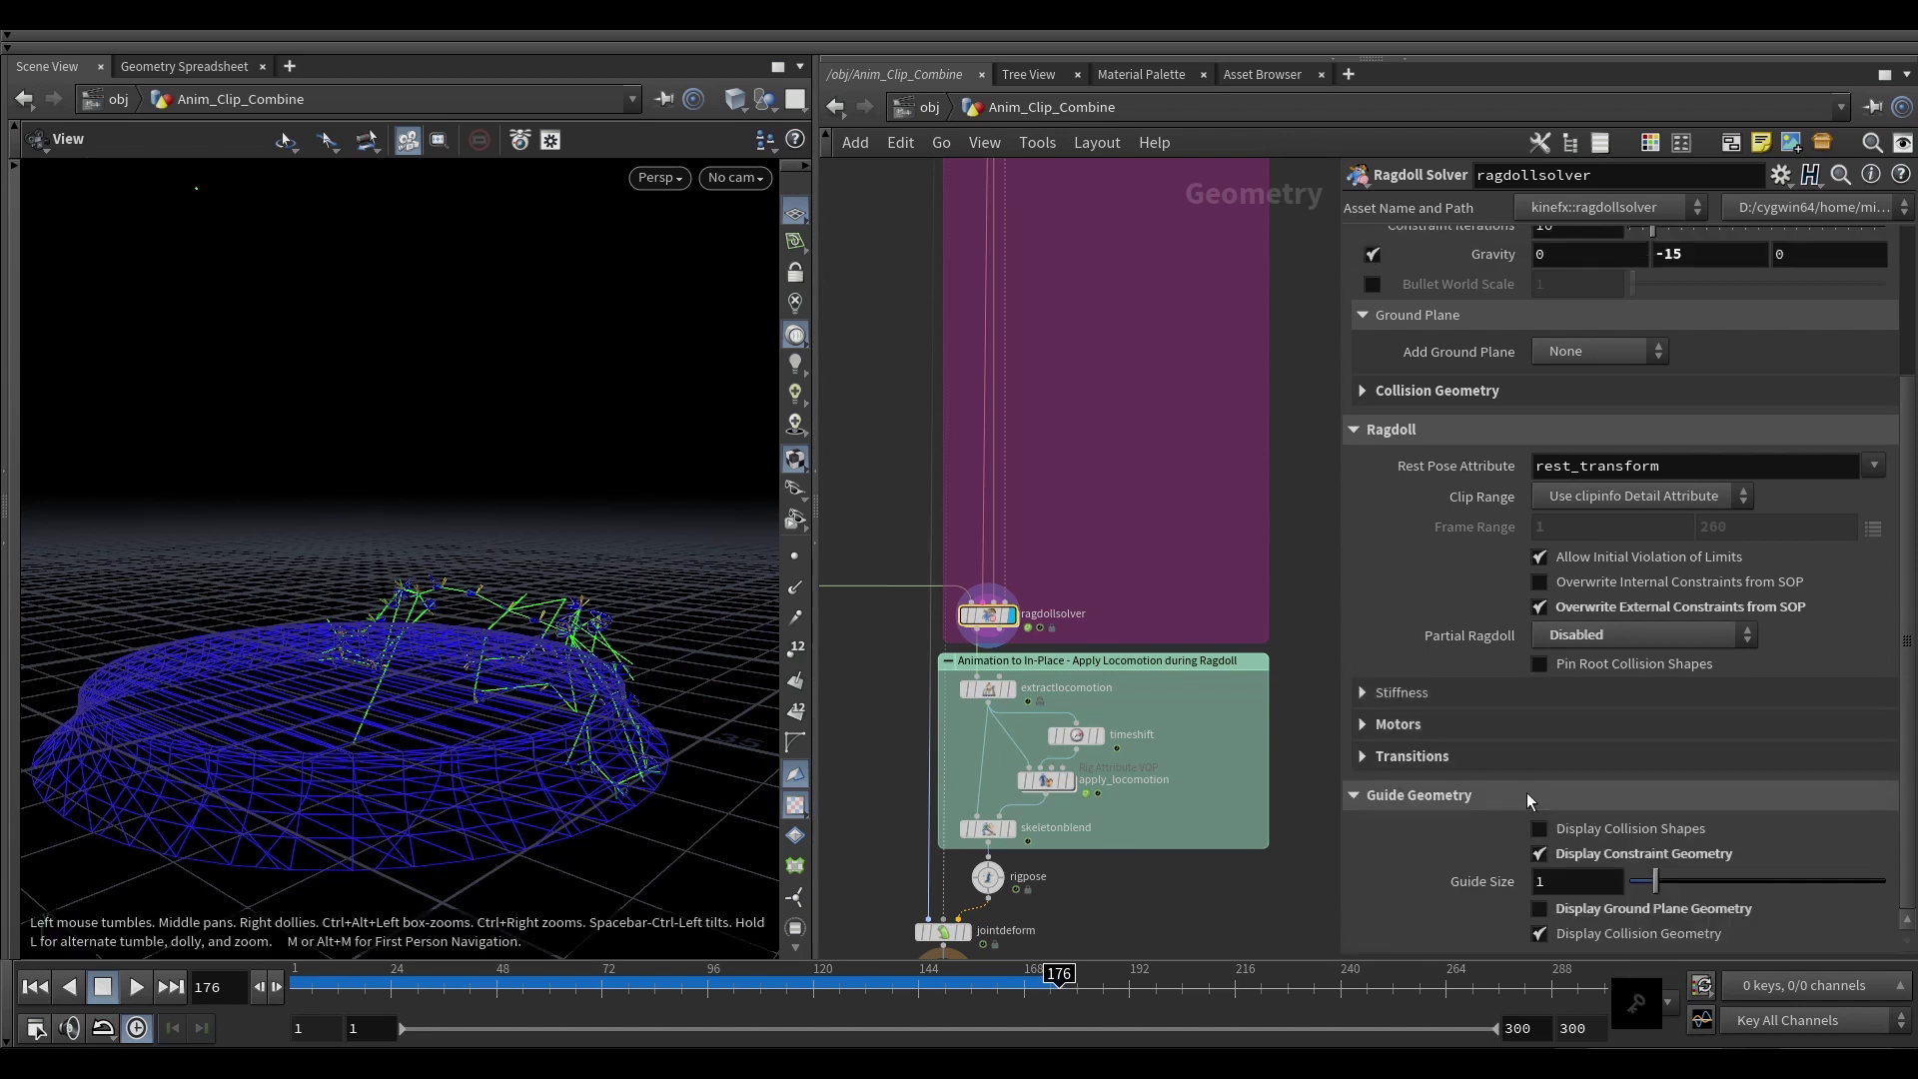
{"action": "scroll", "coordinate": [1420, 705], "scroll_direction": "up", "scroll_amount": 3}
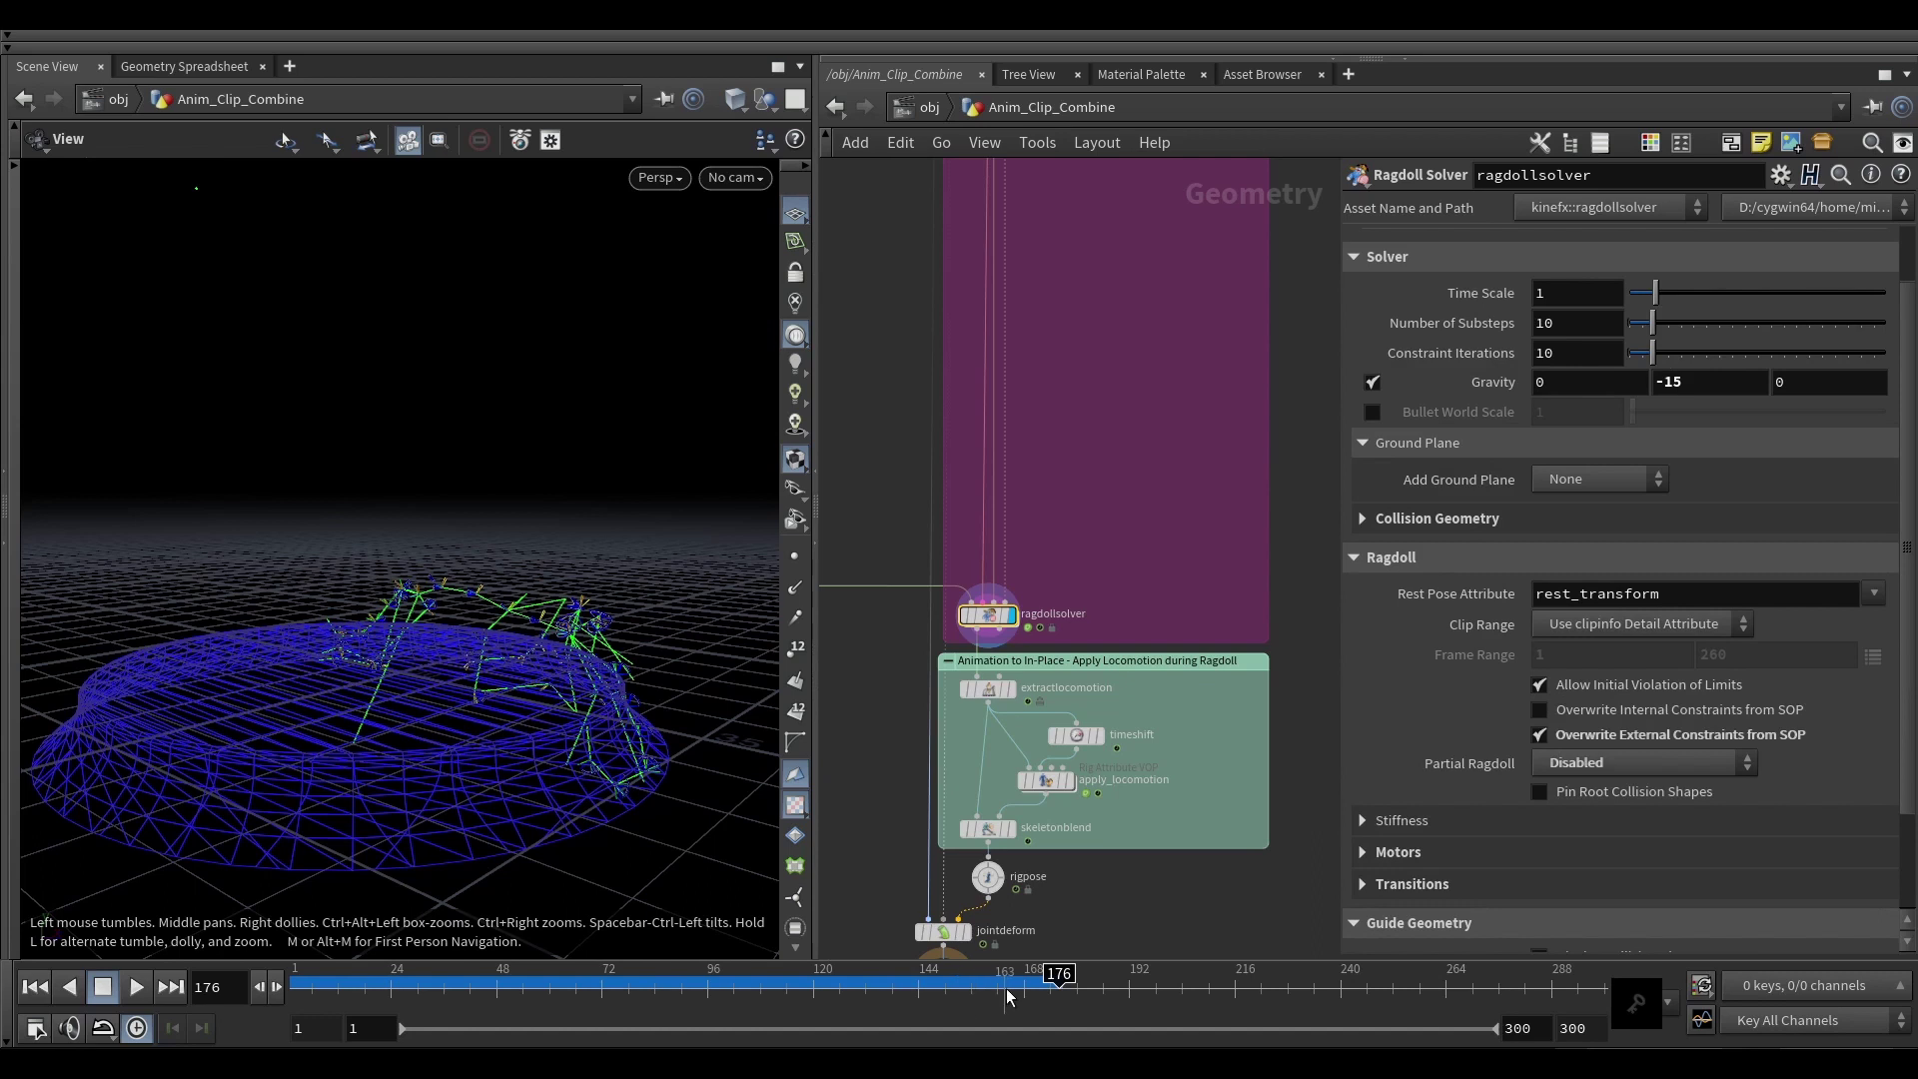
Step: Scrub the simulation to frame 167, review the Ragdoll node chain, and advance to frame 180 to examine the fallen skeleton
{"action": "mouse_move", "coordinate": [1008, 991]}
{"action": "left_mouse_down"}
{"action": "mouse_move", "coordinate": [862, 986]}
{"action": "mouse_move", "coordinate": [1020, 987]}
{"action": "left_mouse_up"}
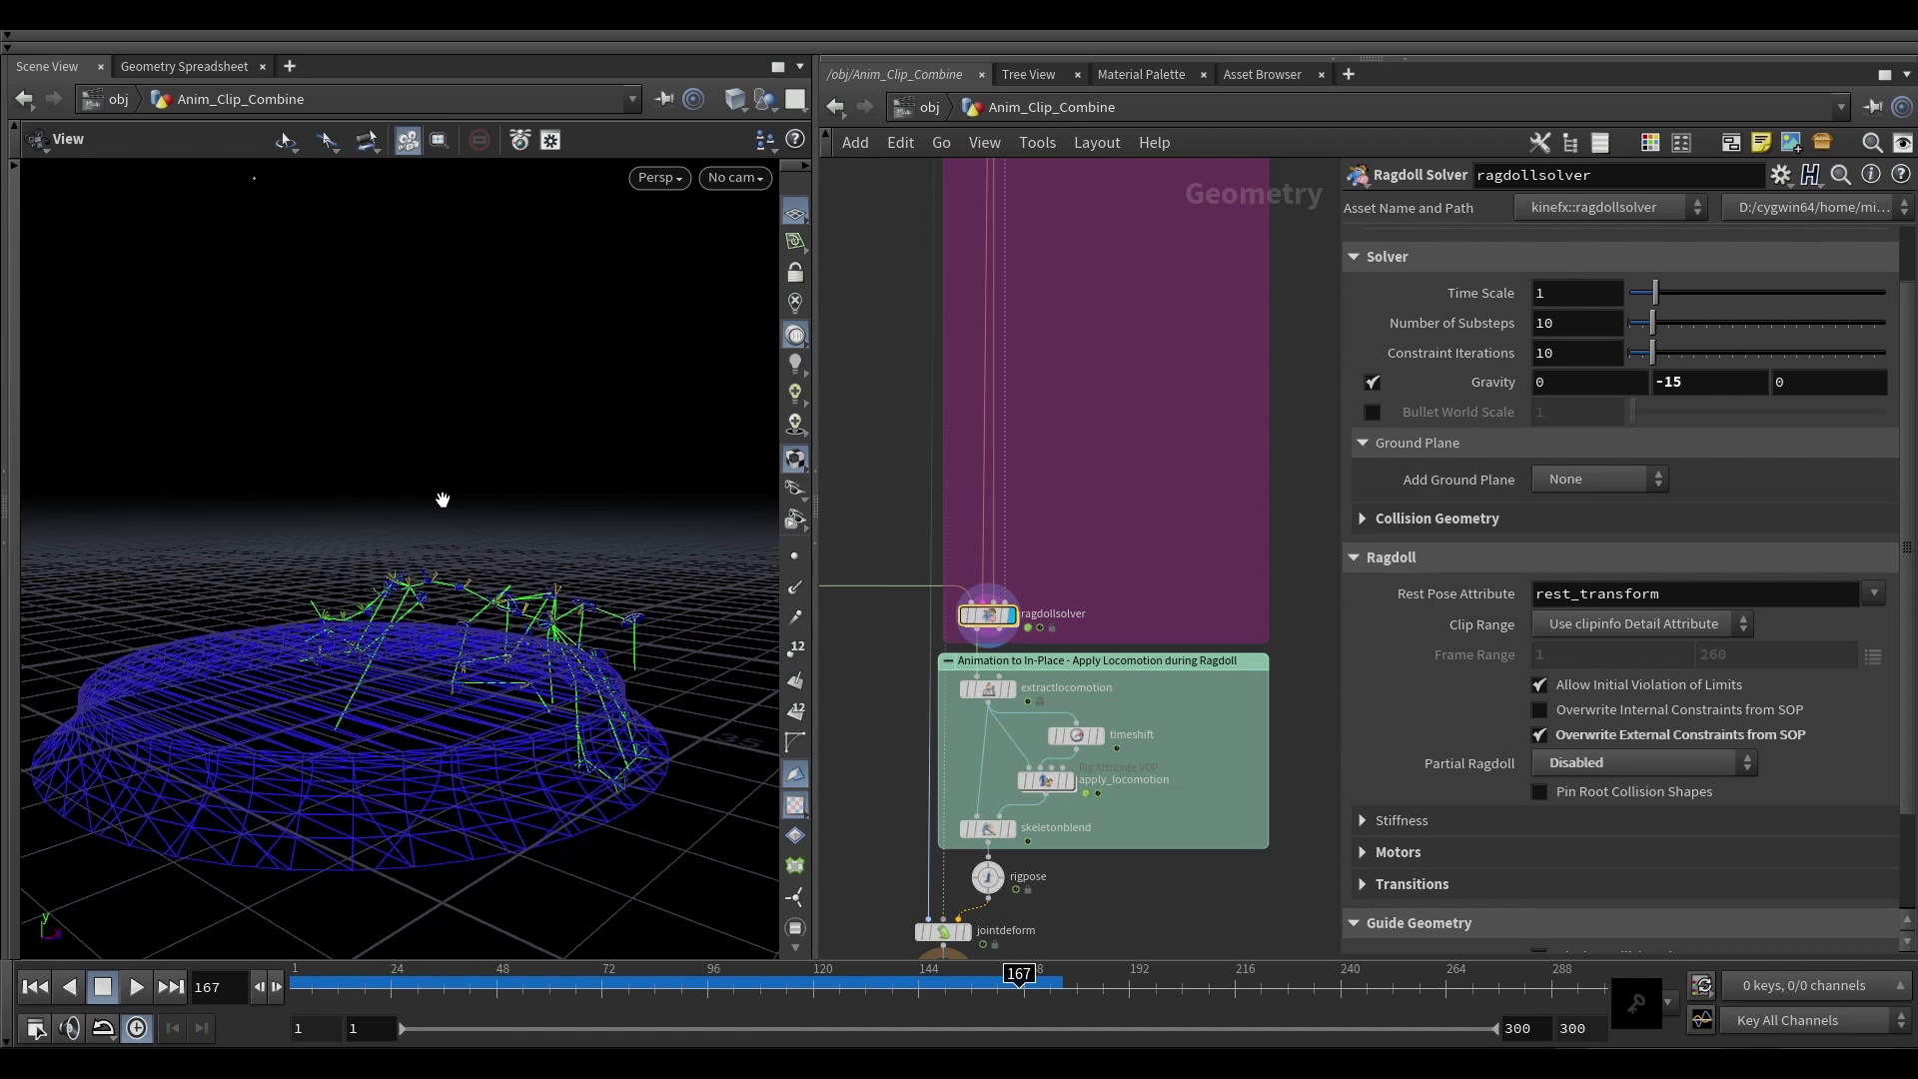
{"action": "scroll", "coordinate": [1099, 373], "scroll_direction": "down", "scroll_amount": 4}
{"action": "middle_click_drag", "start_coordinate": [1139, 369], "coordinate": [1114, 650]}
{"action": "scroll", "coordinate": [1013, 296], "scroll_direction": "up", "scroll_amount": 2}
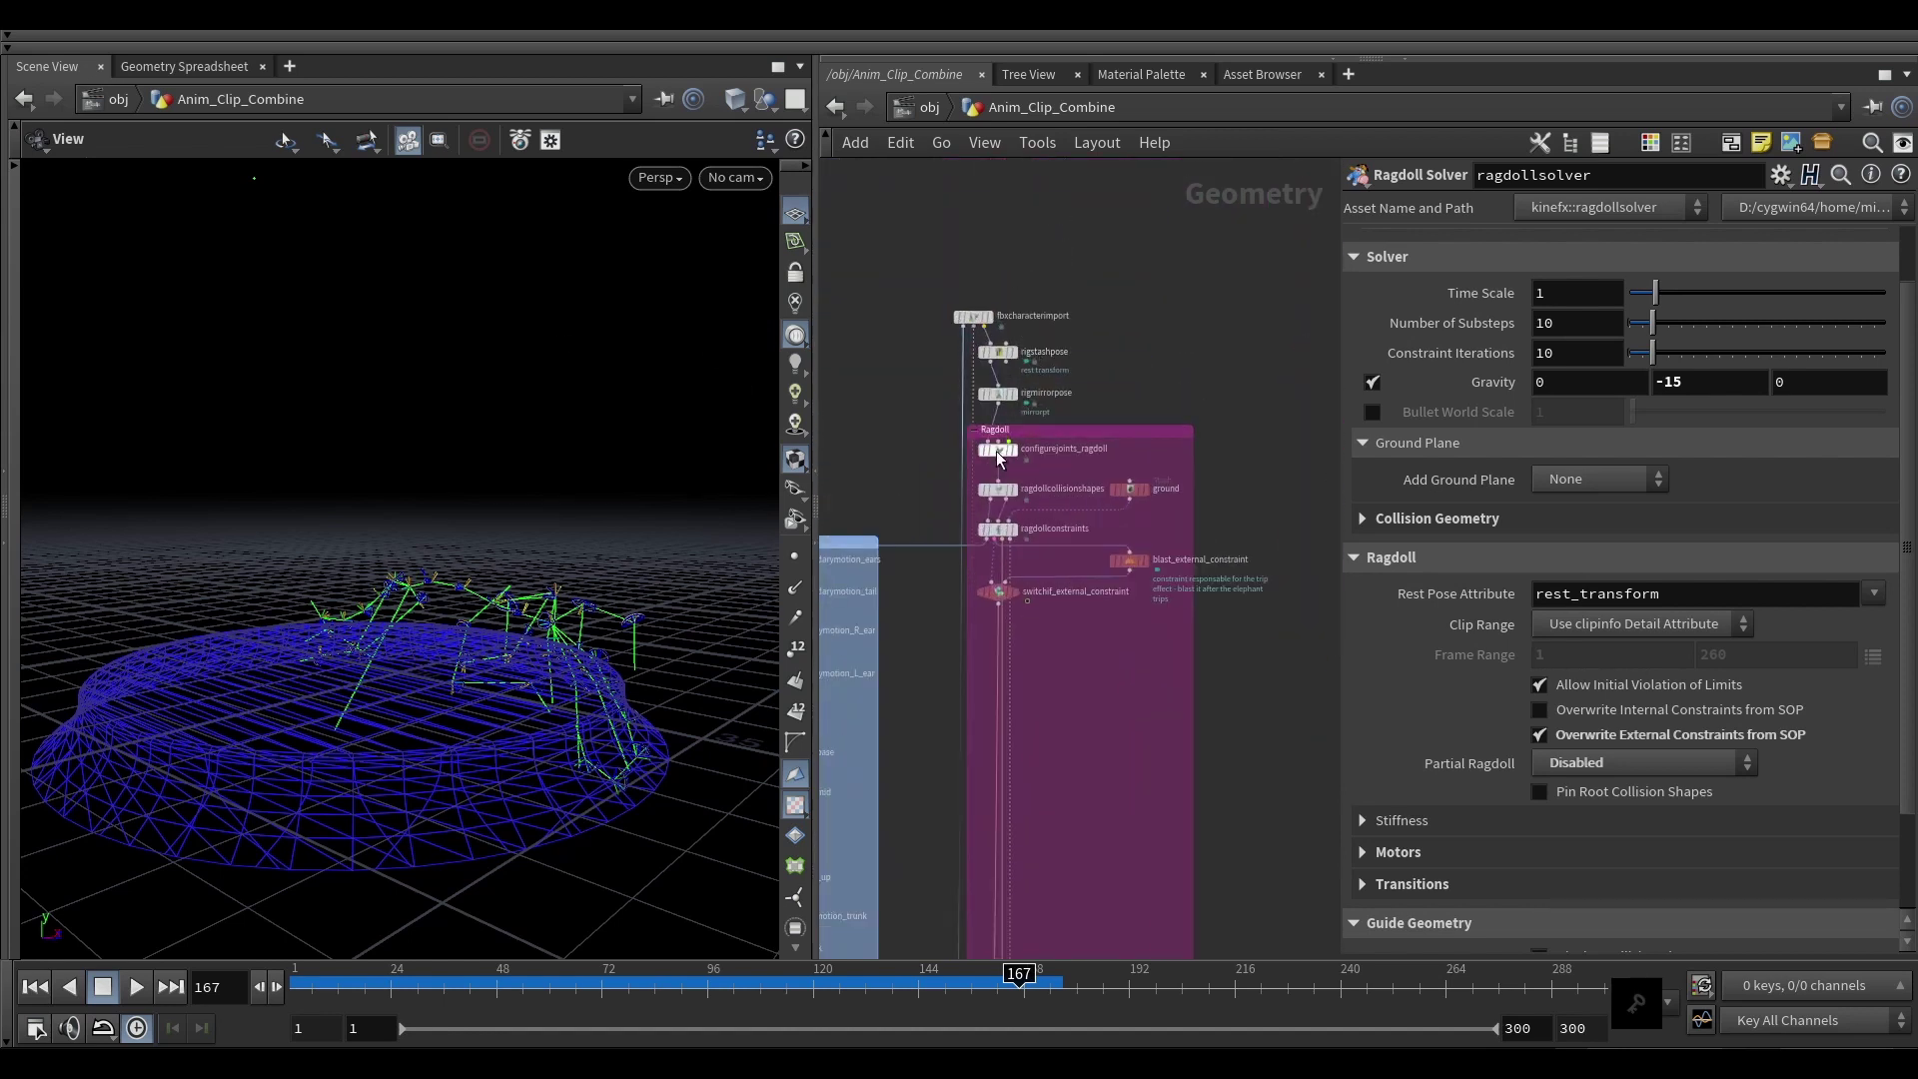
{"action": "middle_click_drag", "start_coordinate": [1083, 716], "coordinate": [1111, 314]}
{"action": "scroll", "coordinate": [1103, 589], "scroll_direction": "up", "scroll_amount": 3}
{"action": "middle_click_drag", "start_coordinate": [1101, 549], "coordinate": [1120, 462]}
{"action": "left_click_drag", "start_coordinate": [401, 685], "coordinate": [487, 683]}
{"action": "key", "text": "Right"}
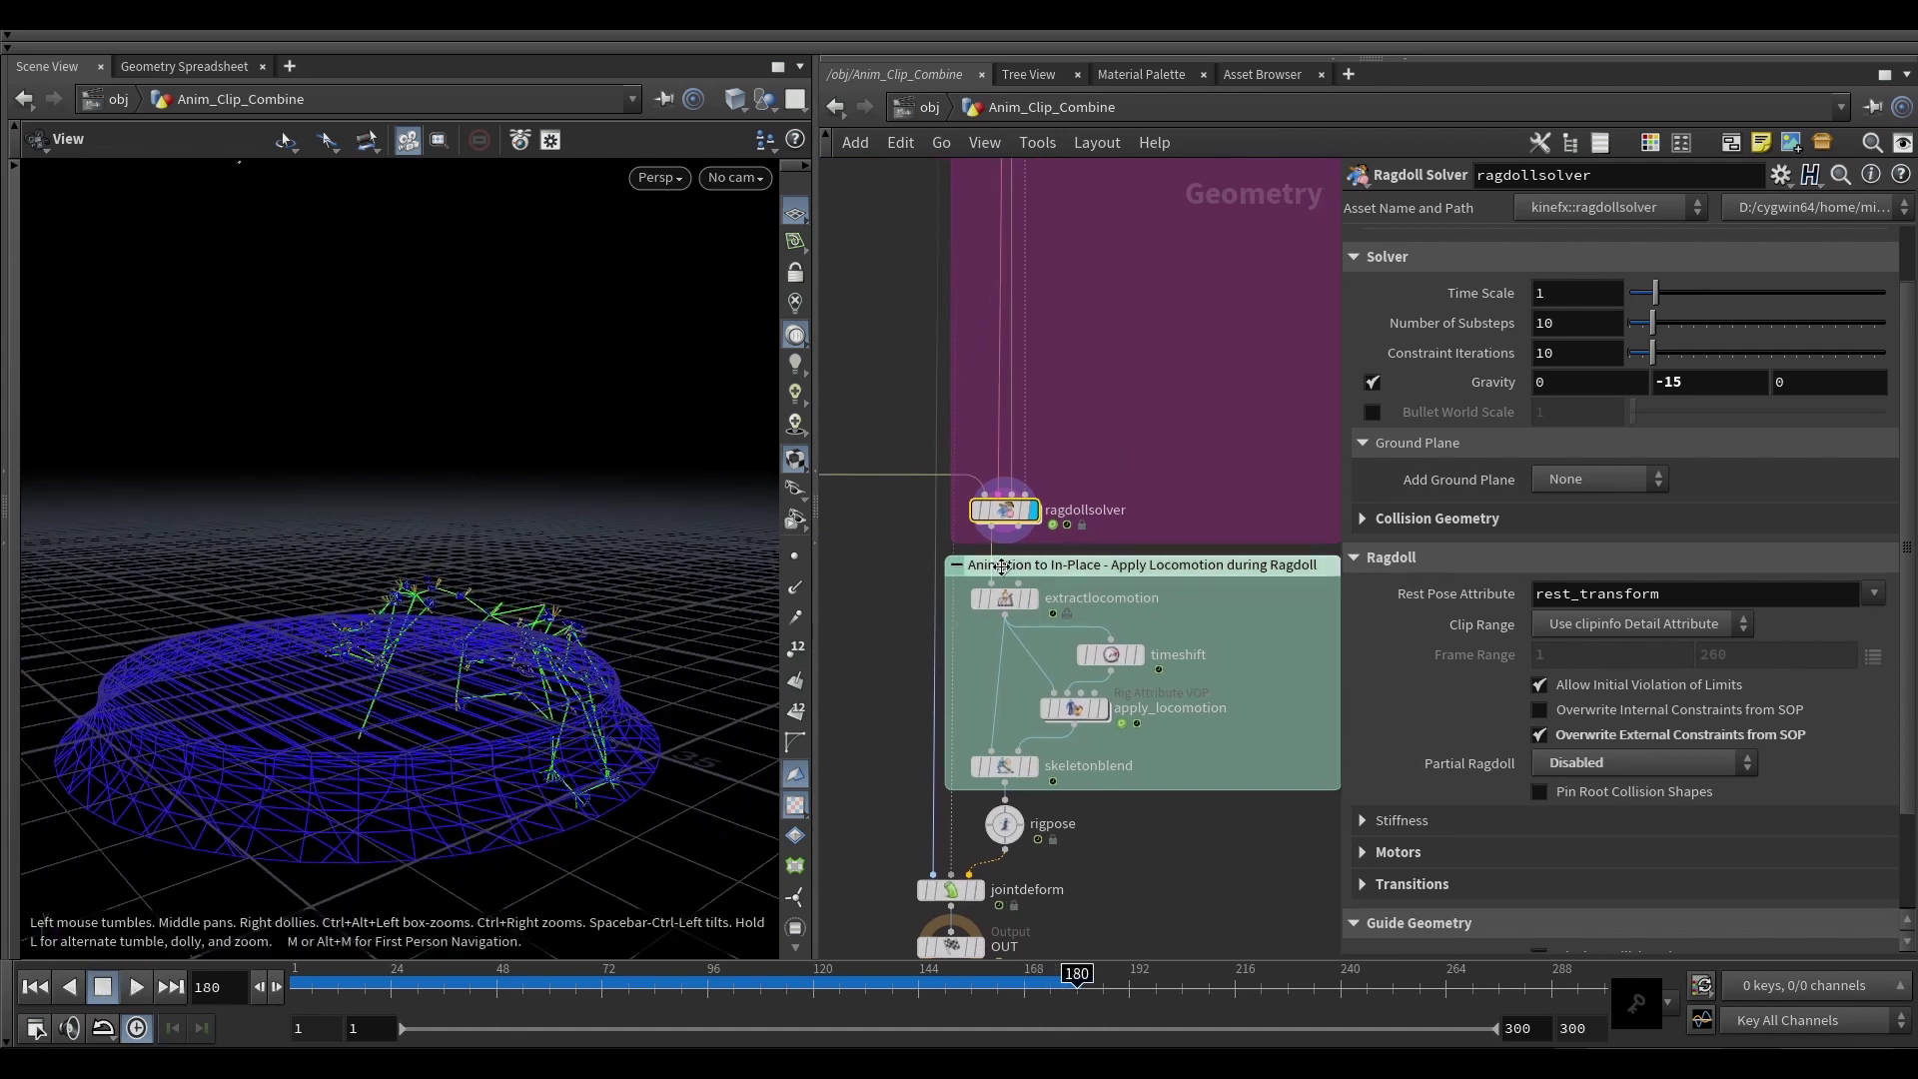
{"action": "left_click_drag", "start_coordinate": [529, 711], "coordinate": [545, 712]}
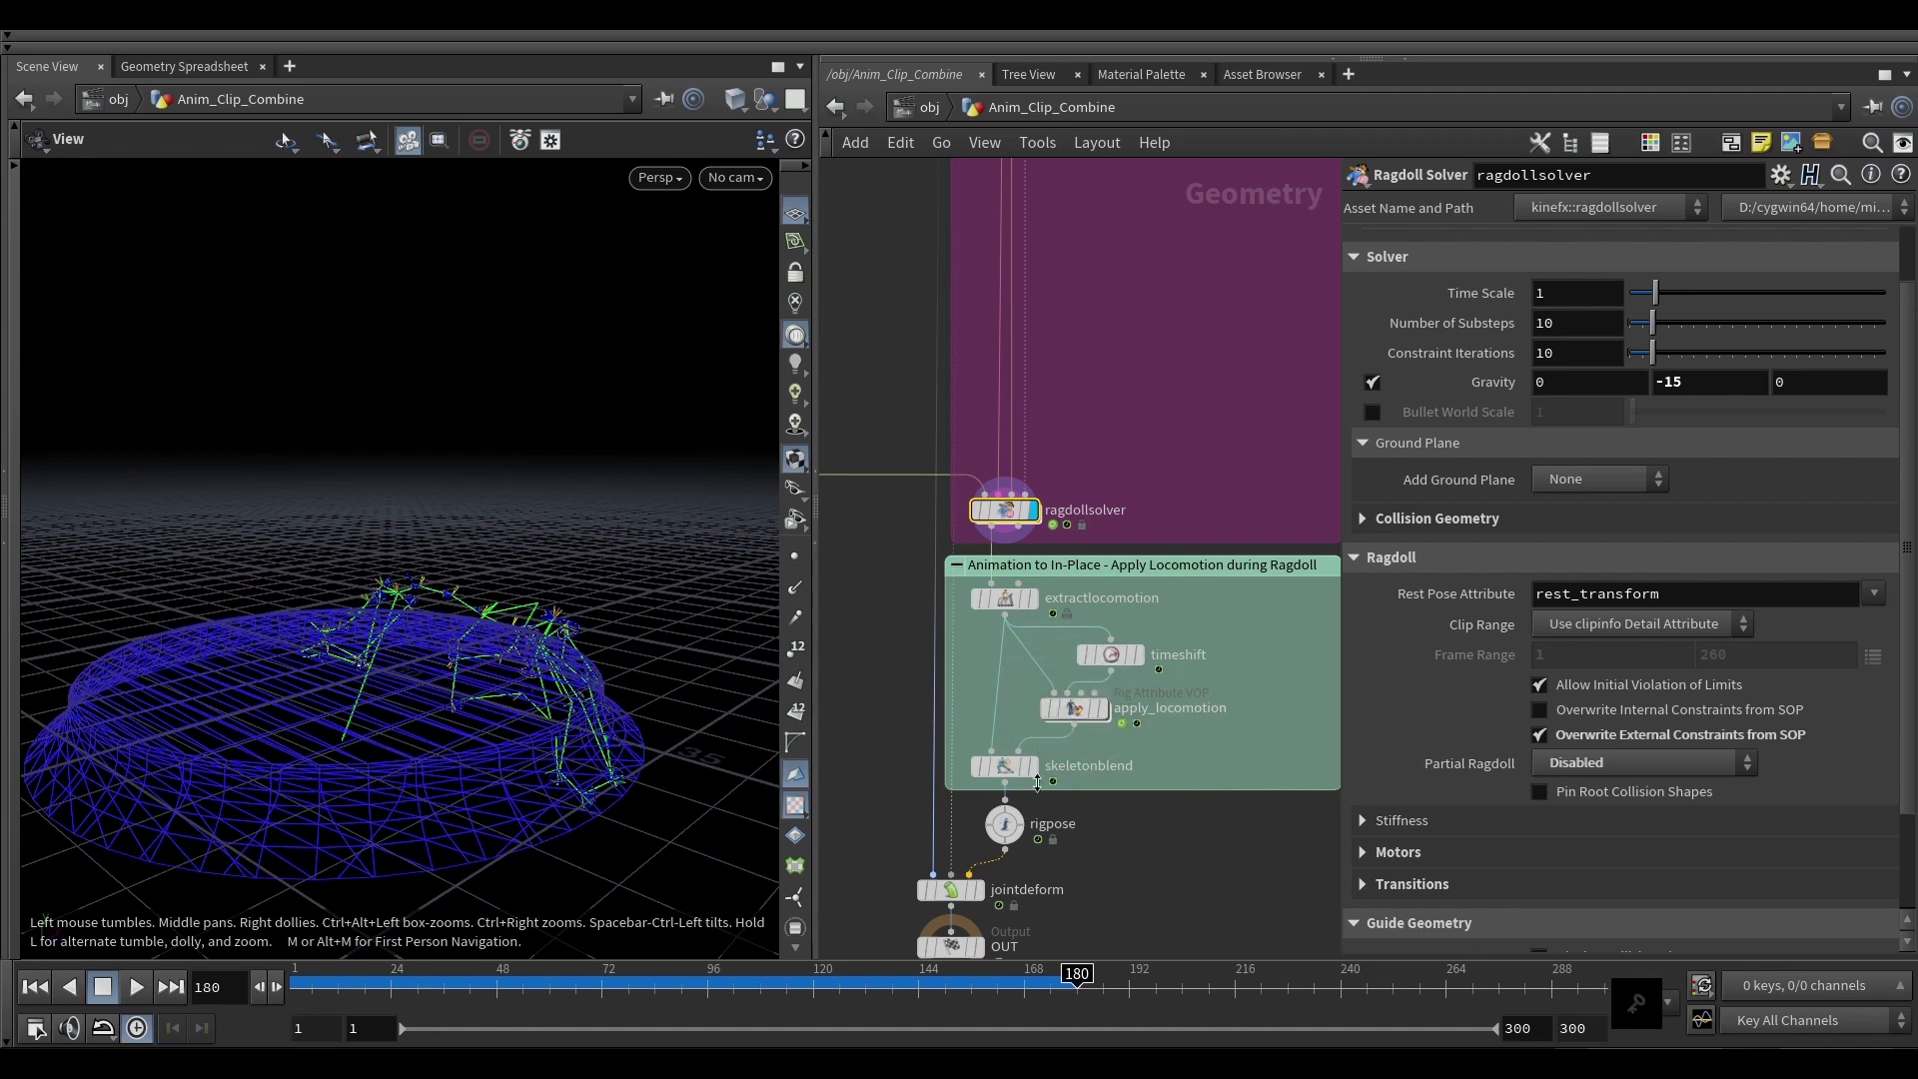
Step: Select and display the extractlocomotion node, frame its skeleton, and play the in-place animation from frame 1 to frame 106
{"action": "left_click", "coordinate": [1029, 600]}
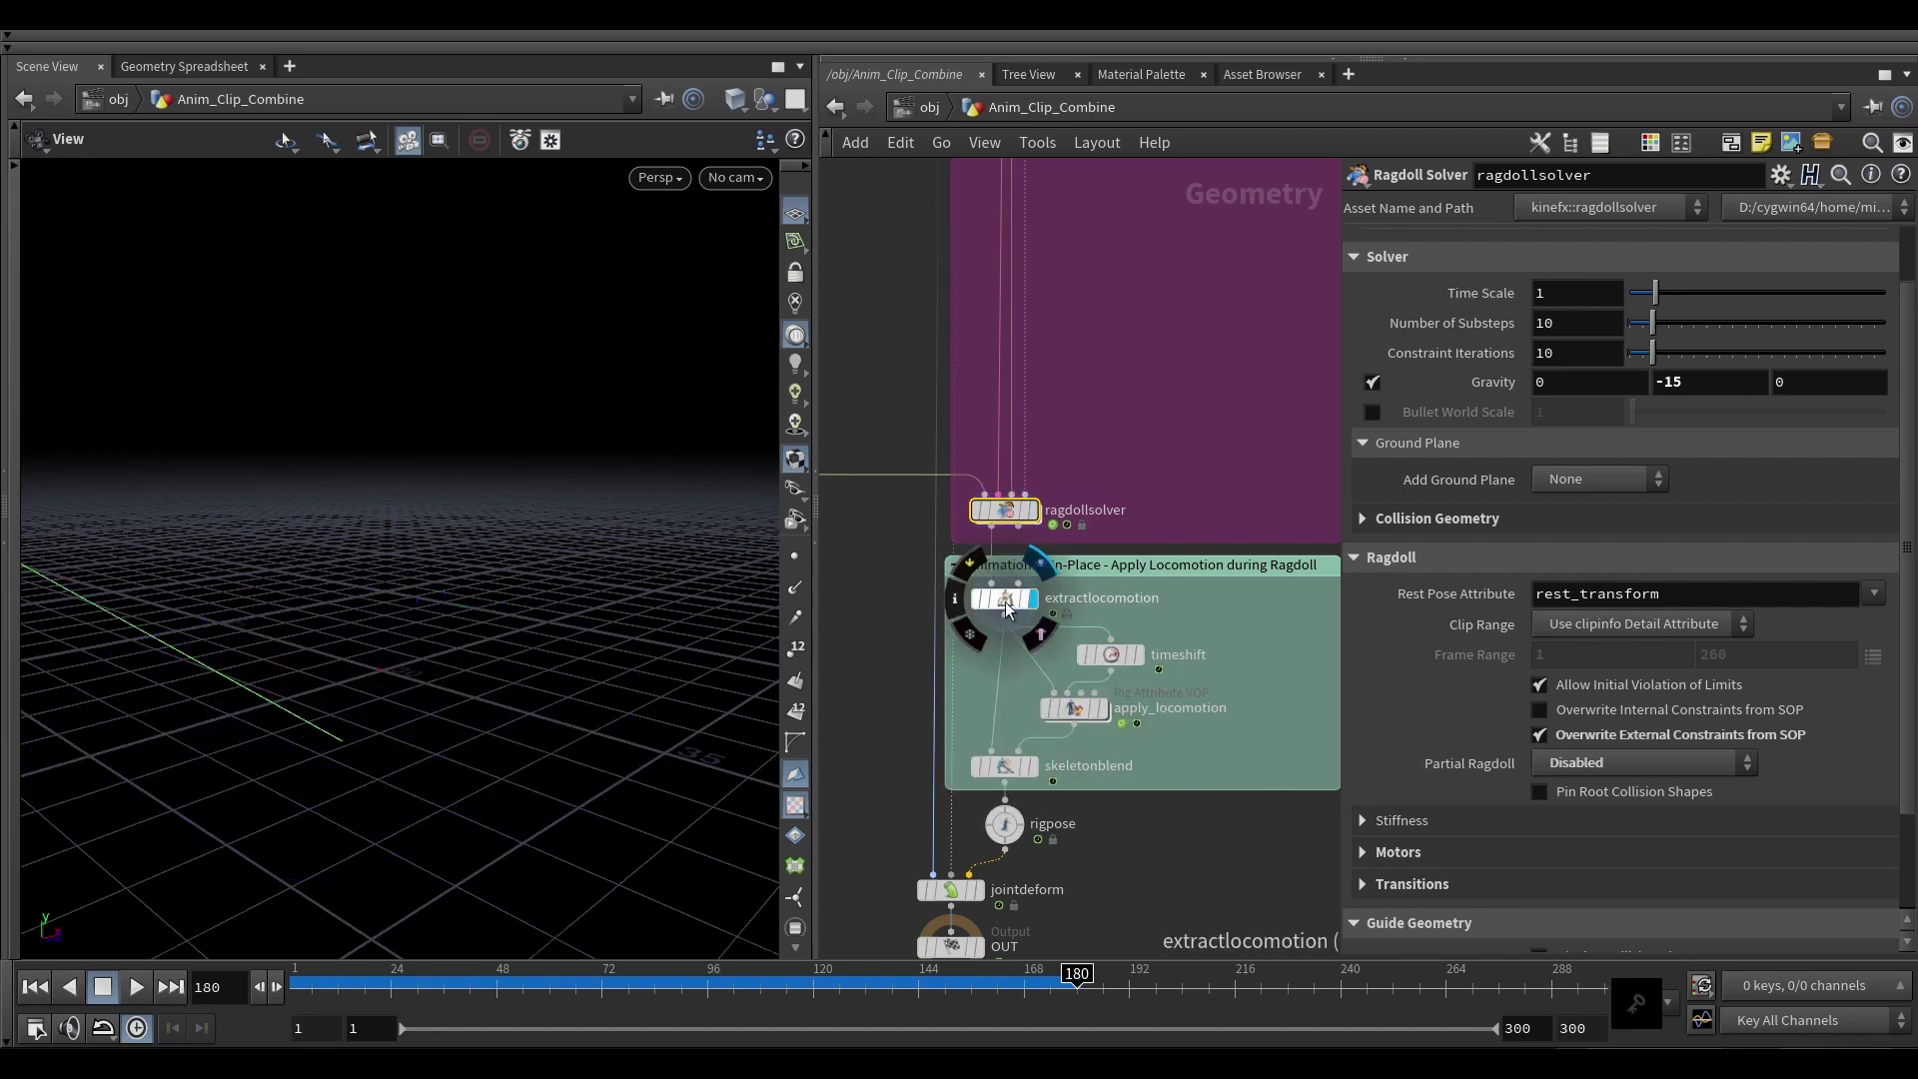
{"action": "left_click", "coordinate": [1007, 600]}
{"action": "key", "text": "f"}
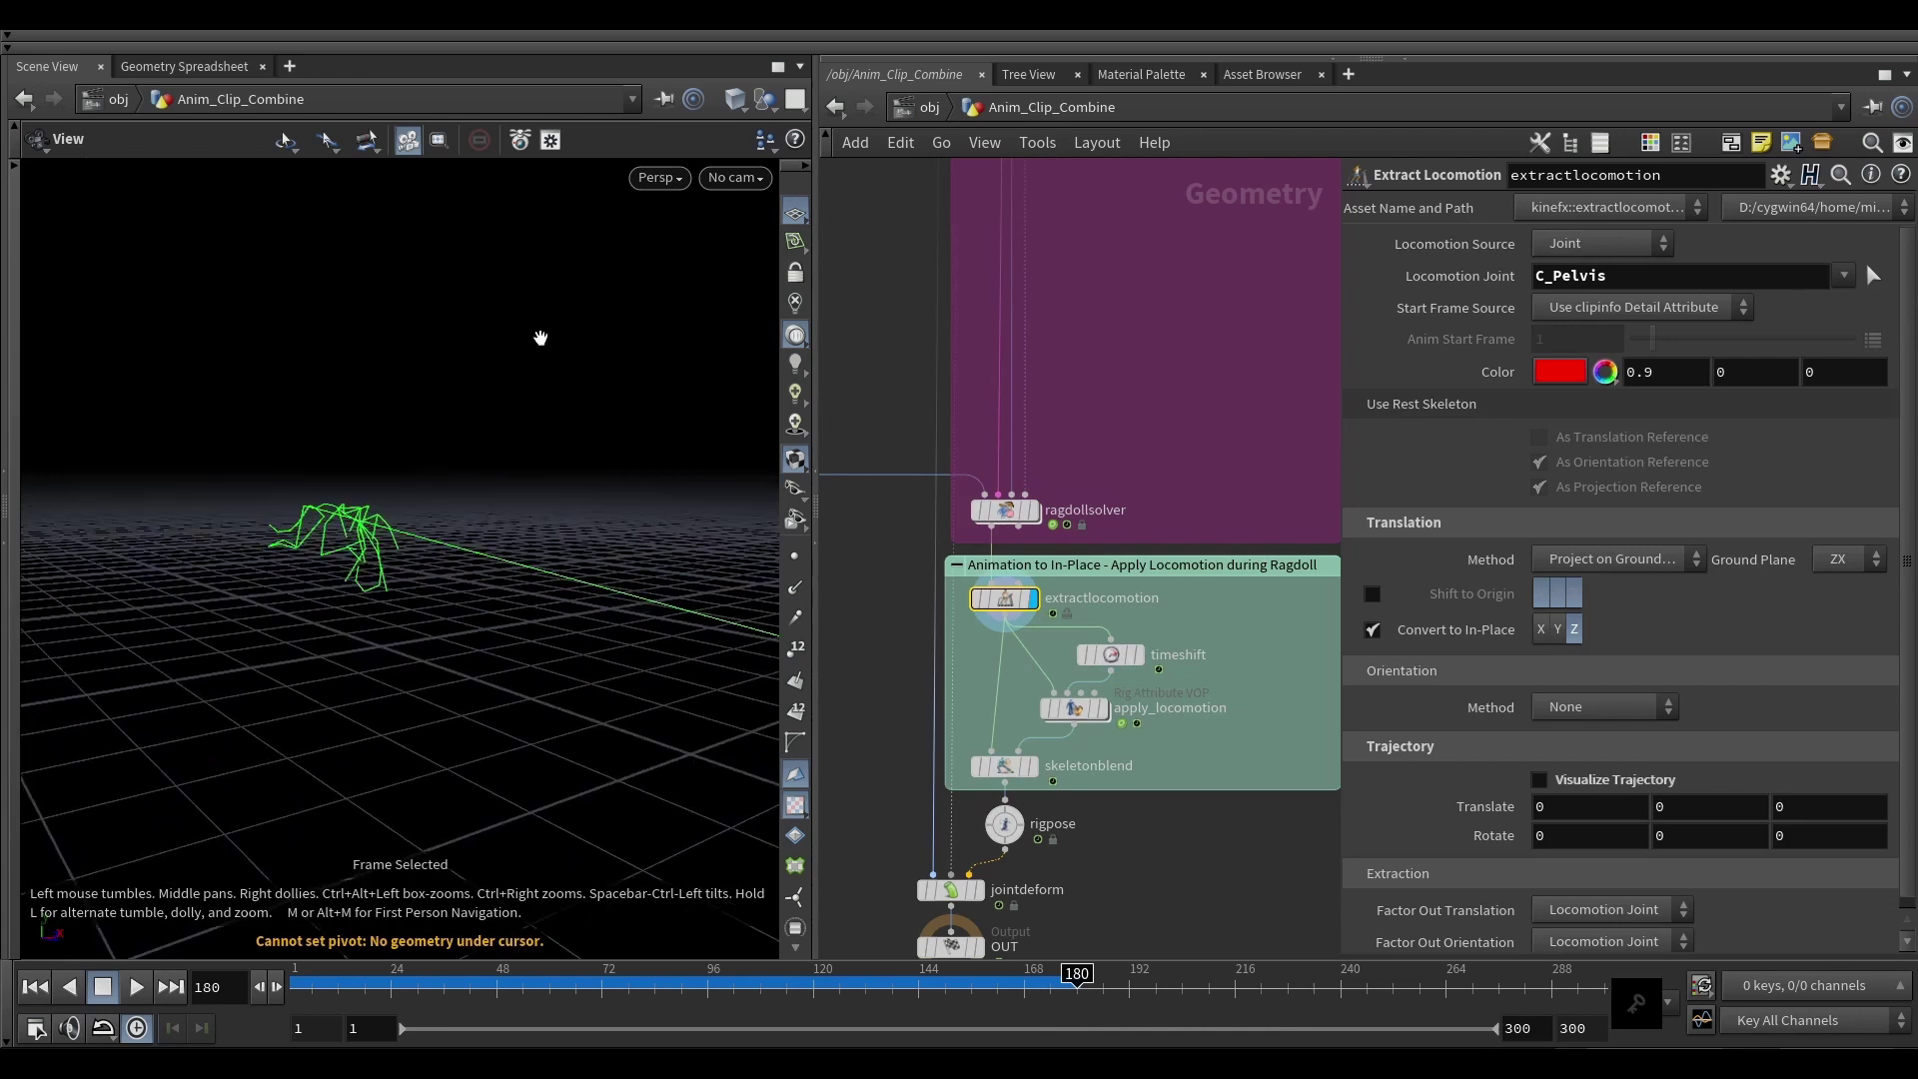
{"action": "key", "text": "ctrl+Up"}
{"action": "right_click_drag", "start_coordinate": [540, 338], "coordinate": [543, 402]}
{"action": "left_click_drag", "start_coordinate": [543, 403], "coordinate": [400, 560]}
{"action": "key", "text": "Up"}
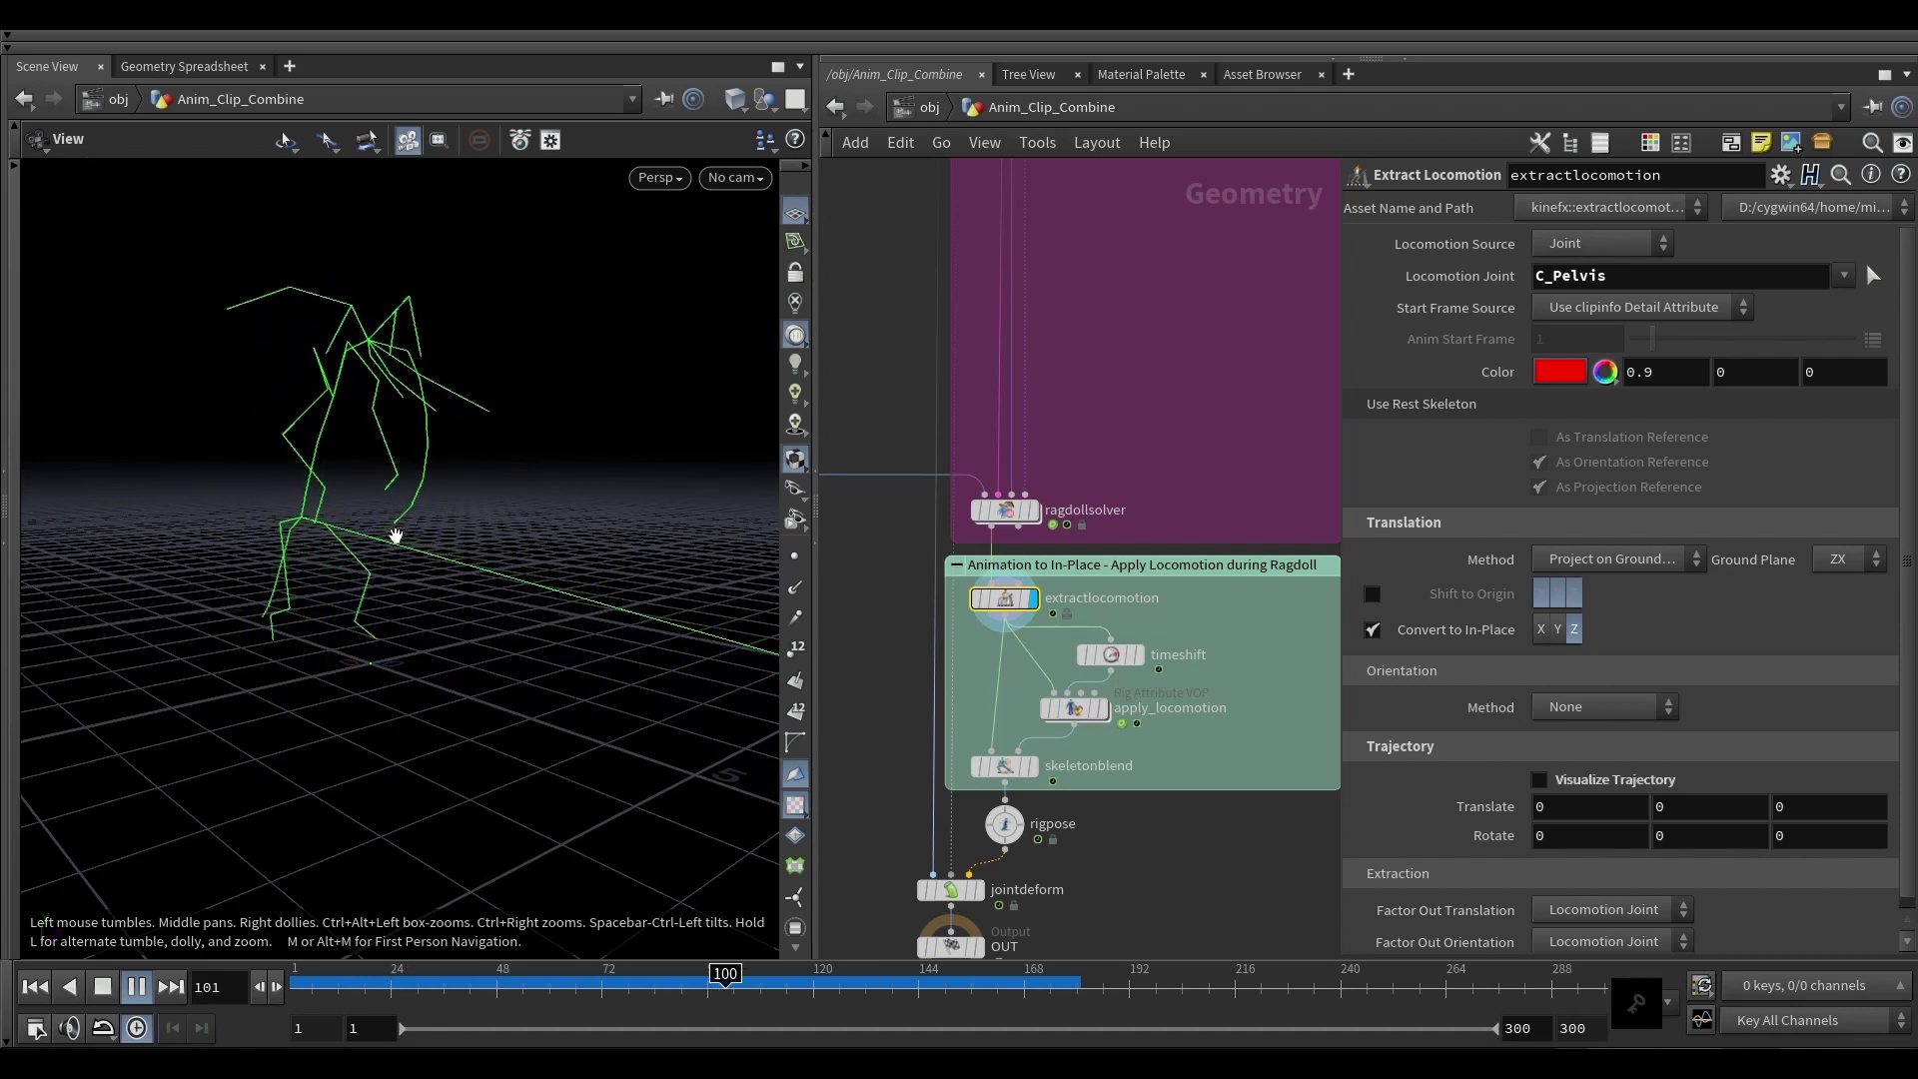
{"action": "key", "text": "Down"}
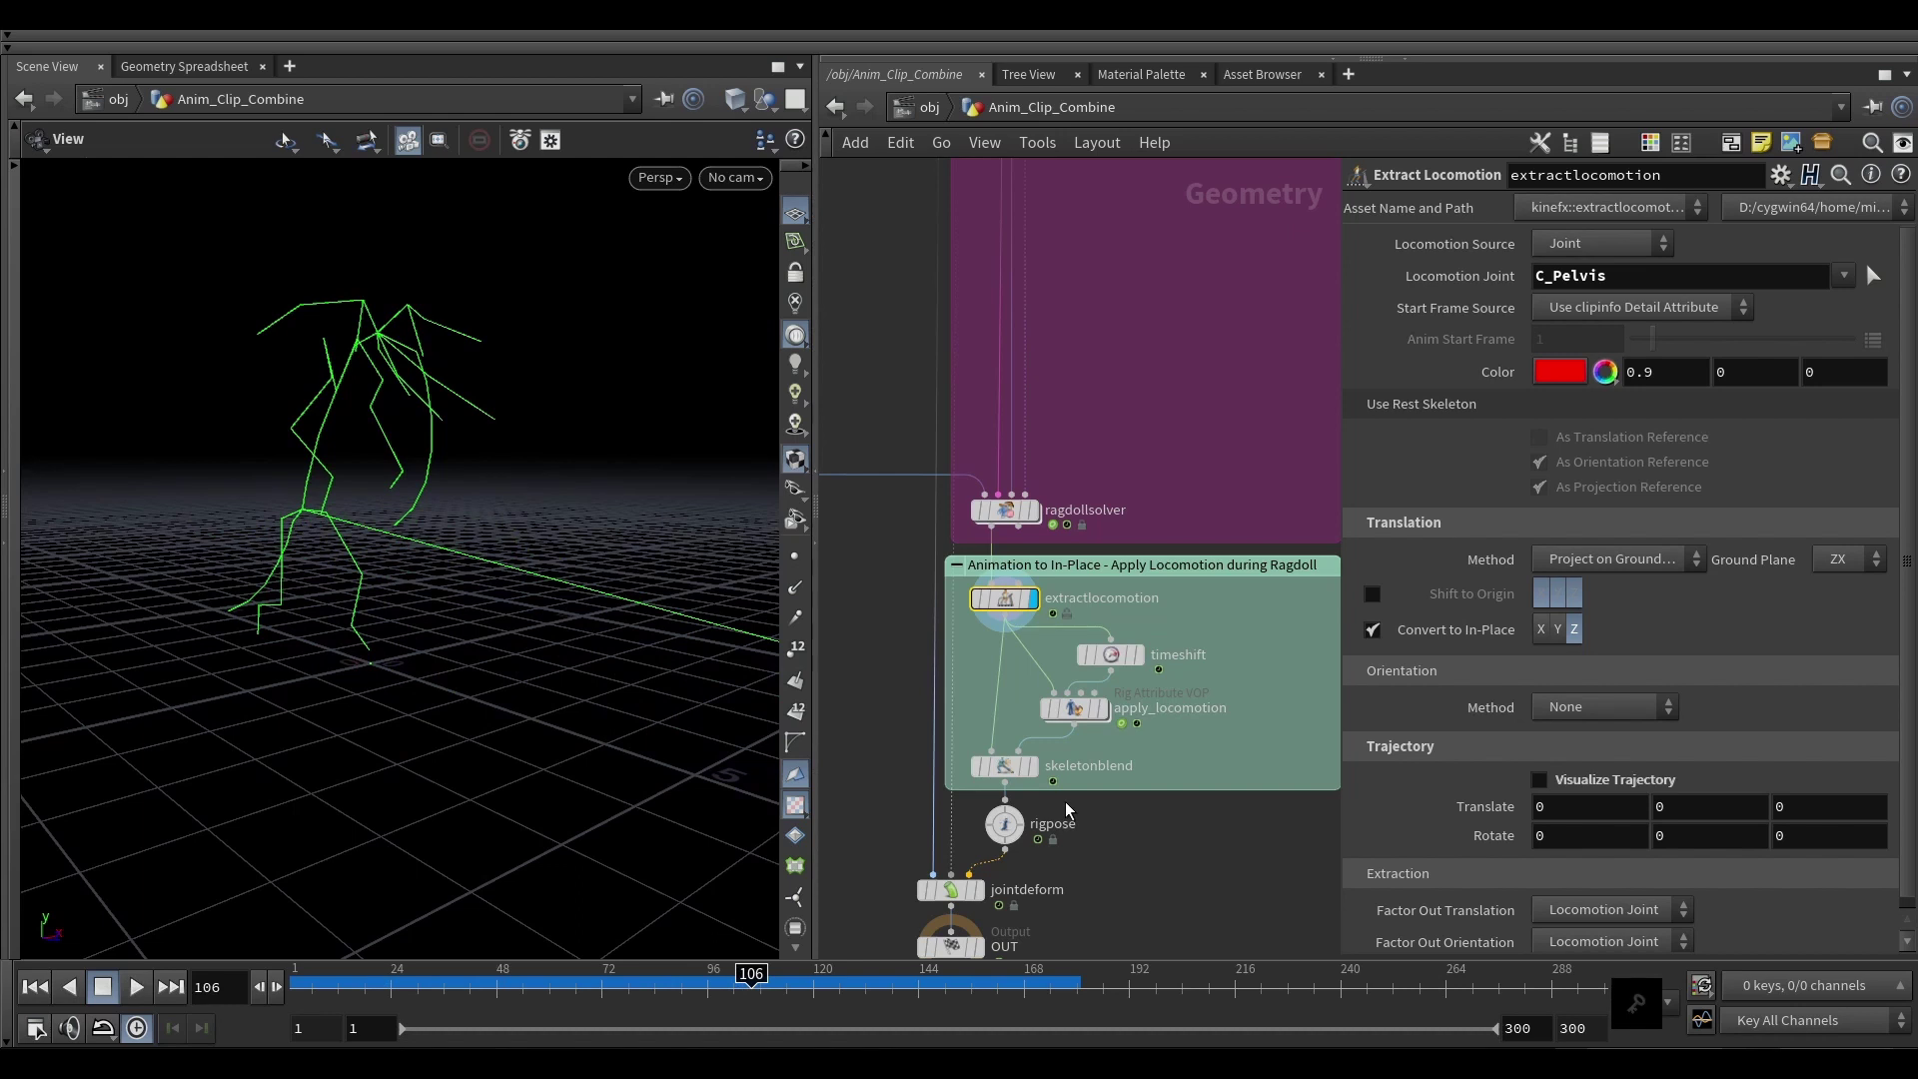
Step: Scrub to frame 107 and select and display the skeletonblend node to check its Bias
{"action": "scroll", "coordinate": [1068, 809], "scroll_direction": "down", "scroll_amount": 3}
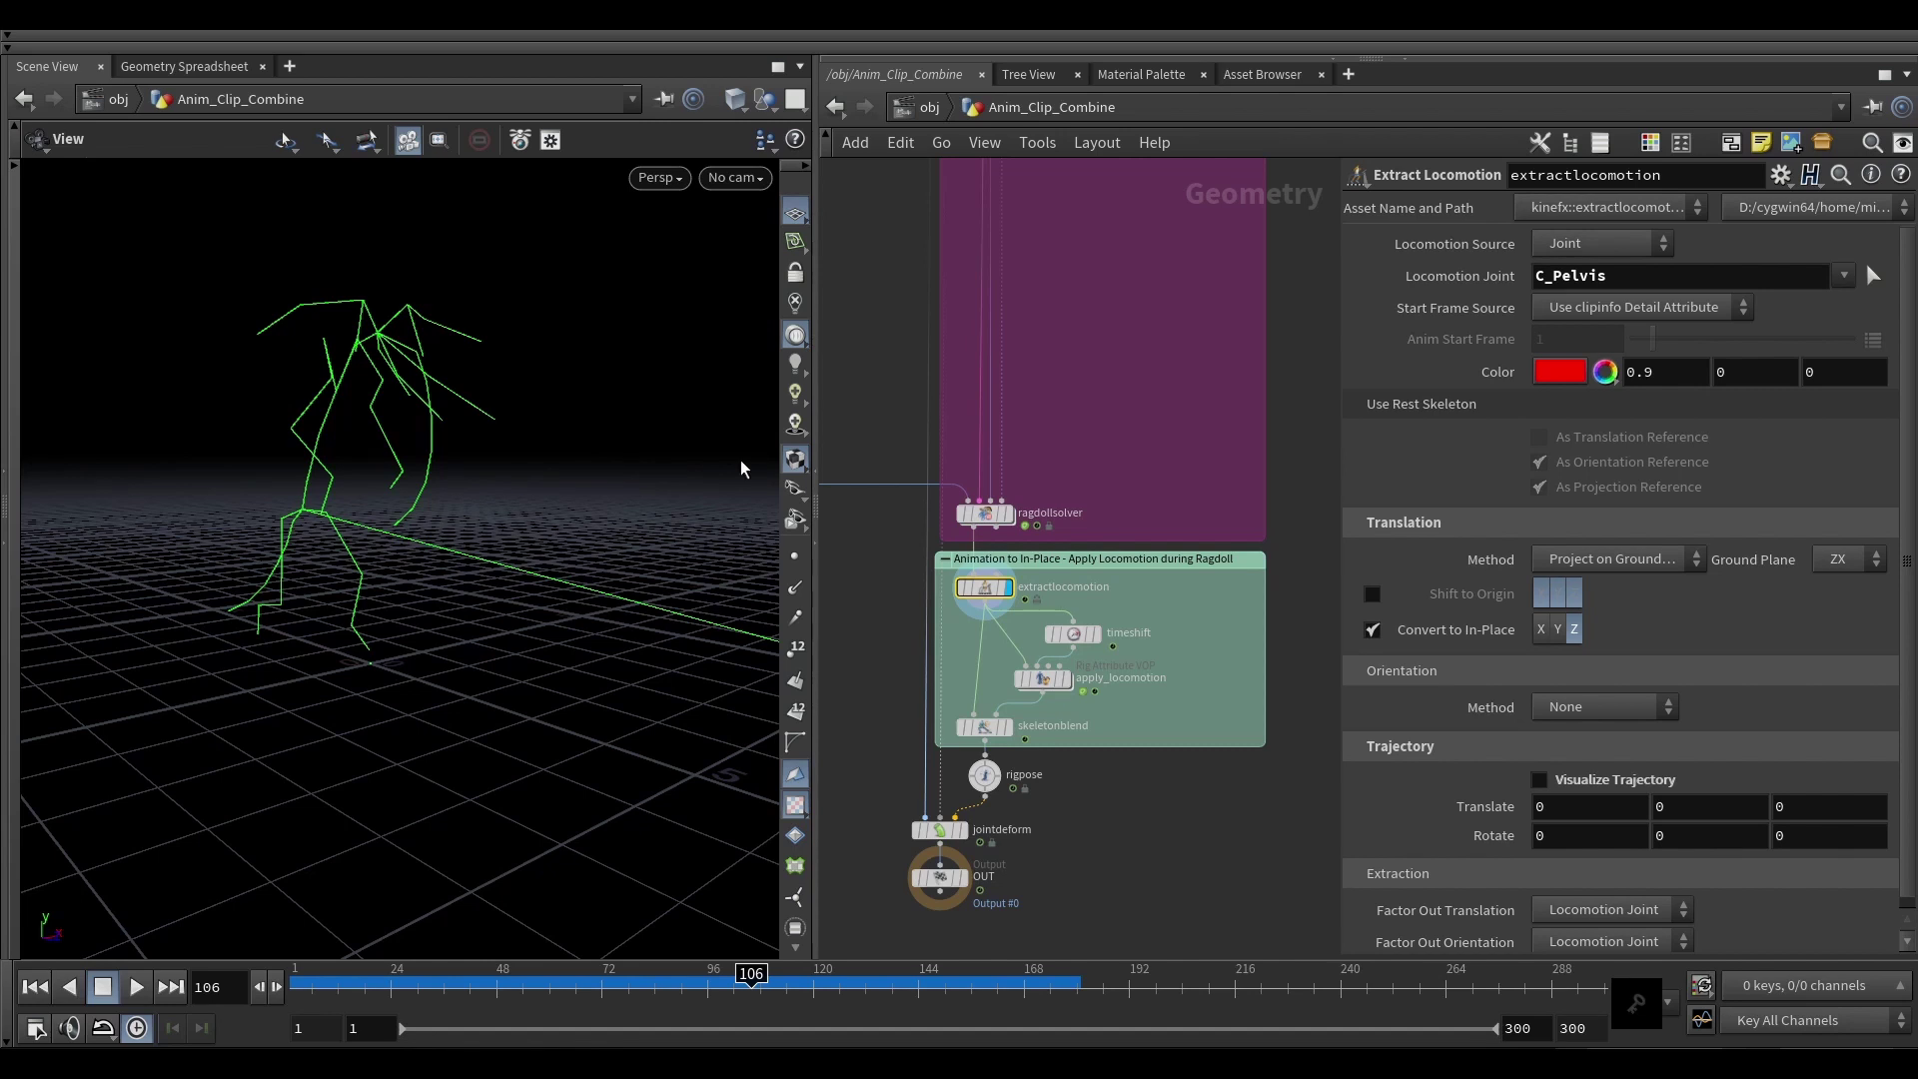
{"action": "left_click", "coordinate": [771, 974]}
{"action": "mouse_move", "coordinate": [771, 974]}
{"action": "left_mouse_down"}
{"action": "mouse_move", "coordinate": [738, 976]}
{"action": "mouse_move", "coordinate": [786, 977]}
{"action": "mouse_move", "coordinate": [755, 974]}
{"action": "left_mouse_up"}
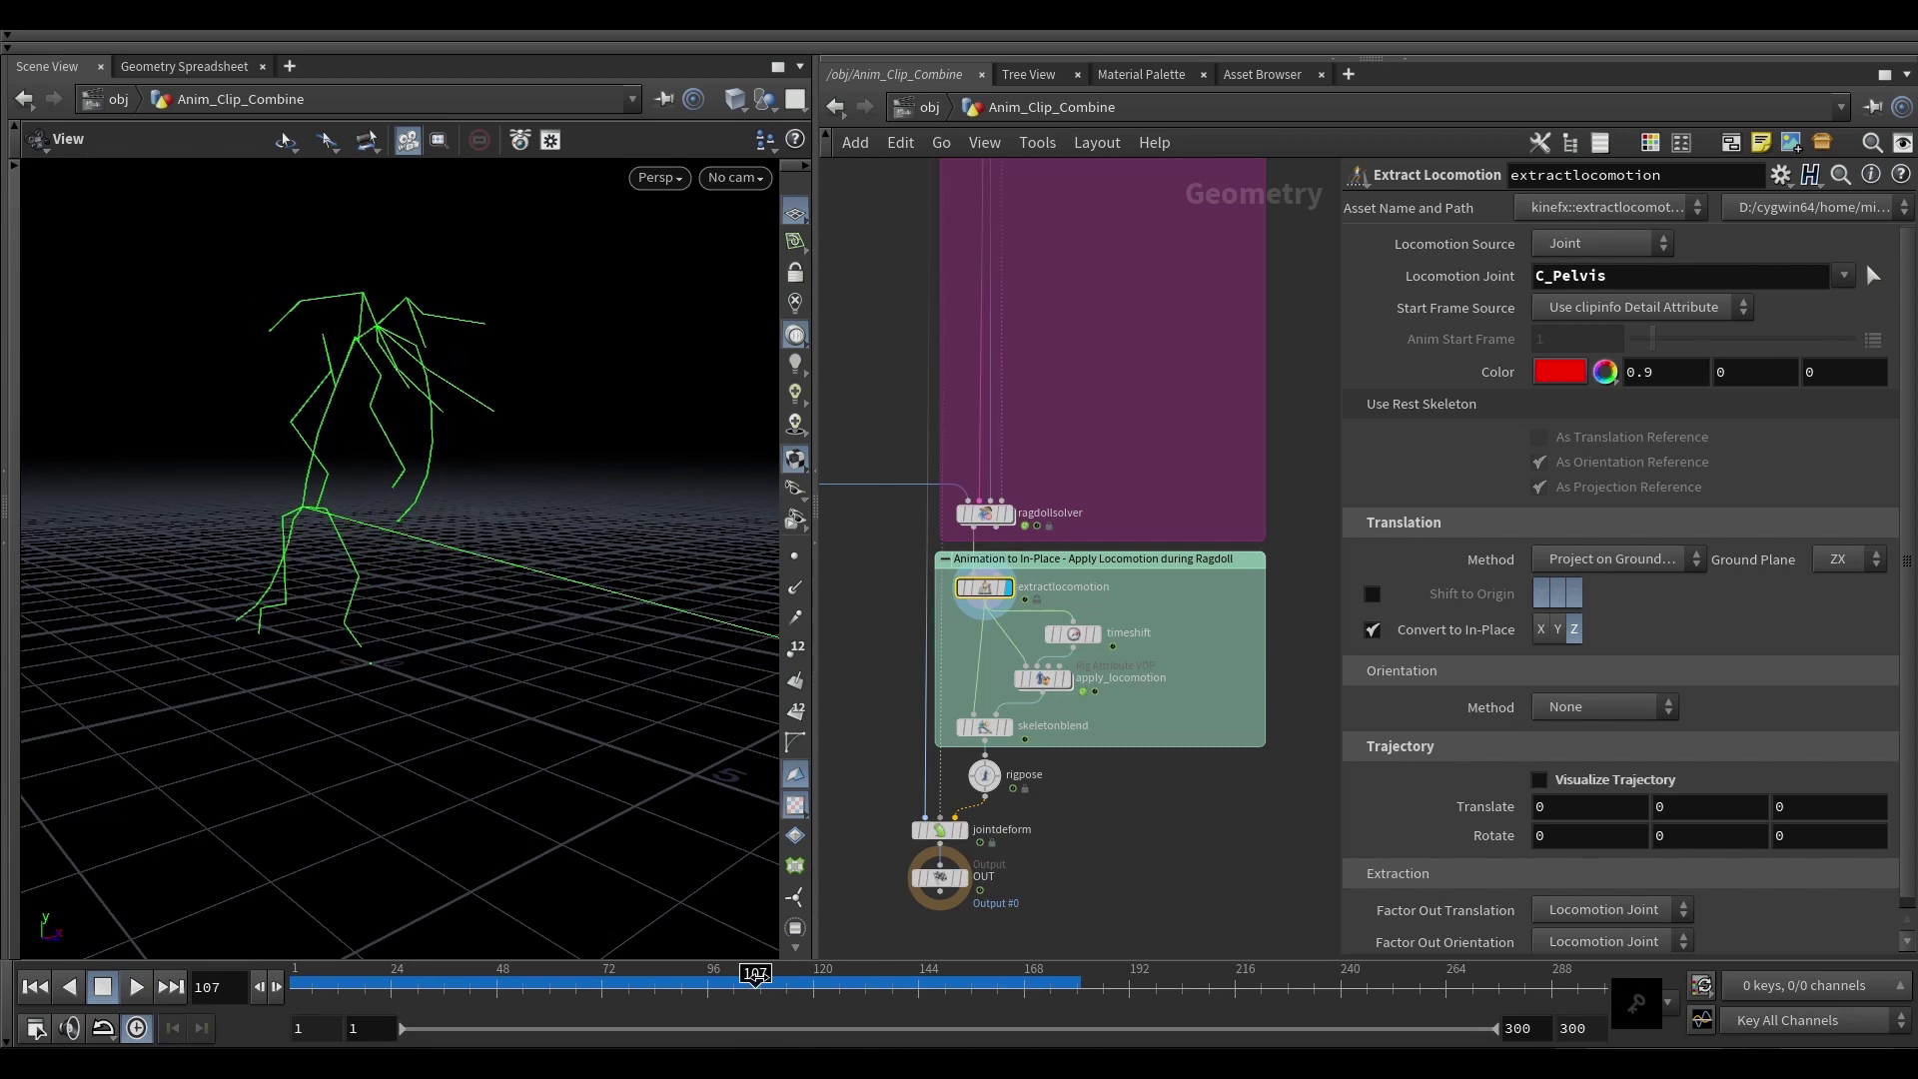
{"action": "left_click", "coordinate": [986, 729]}
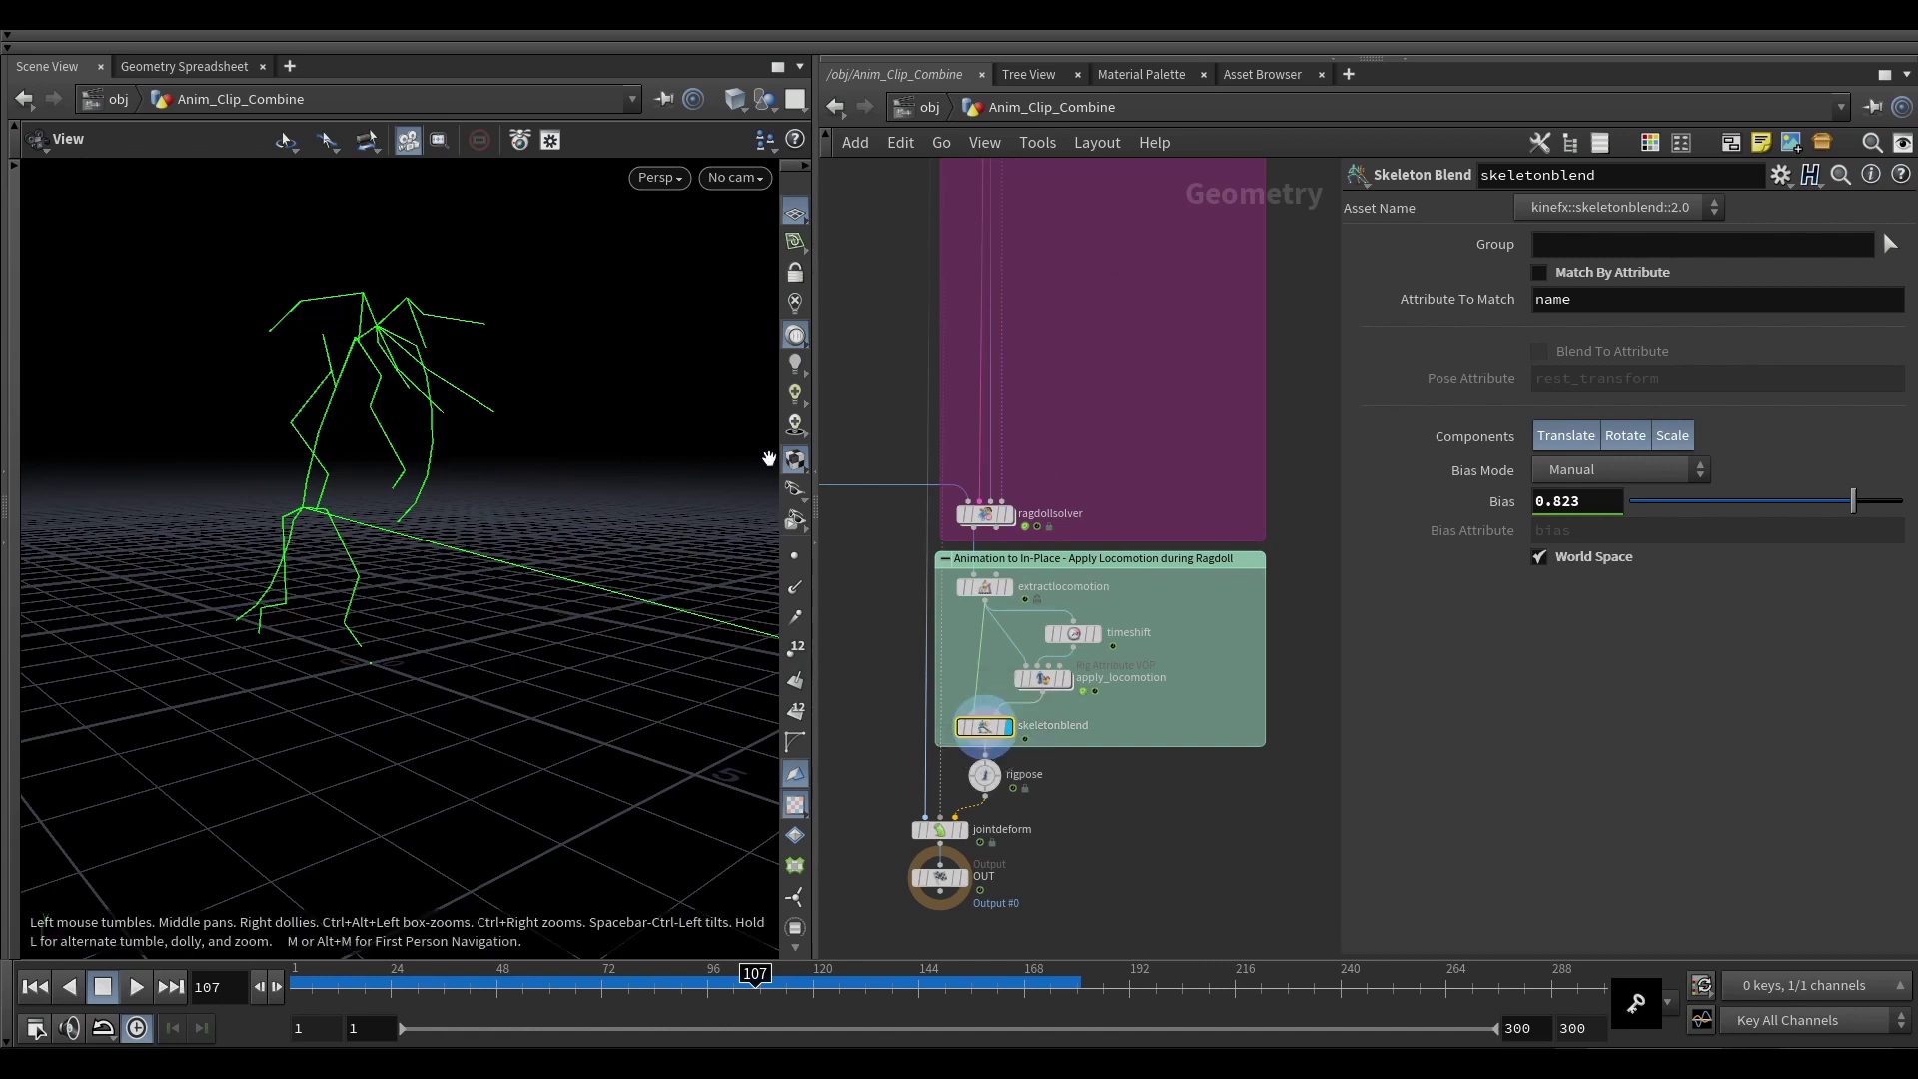
Step: Connect the extractlocomotion output to the Animated Pose input of jointdeform and display the deformed elephant
{"action": "scroll", "coordinate": [992, 613], "scroll_direction": "up", "scroll_amount": 1}
{"action": "left_click", "coordinate": [984, 585]}
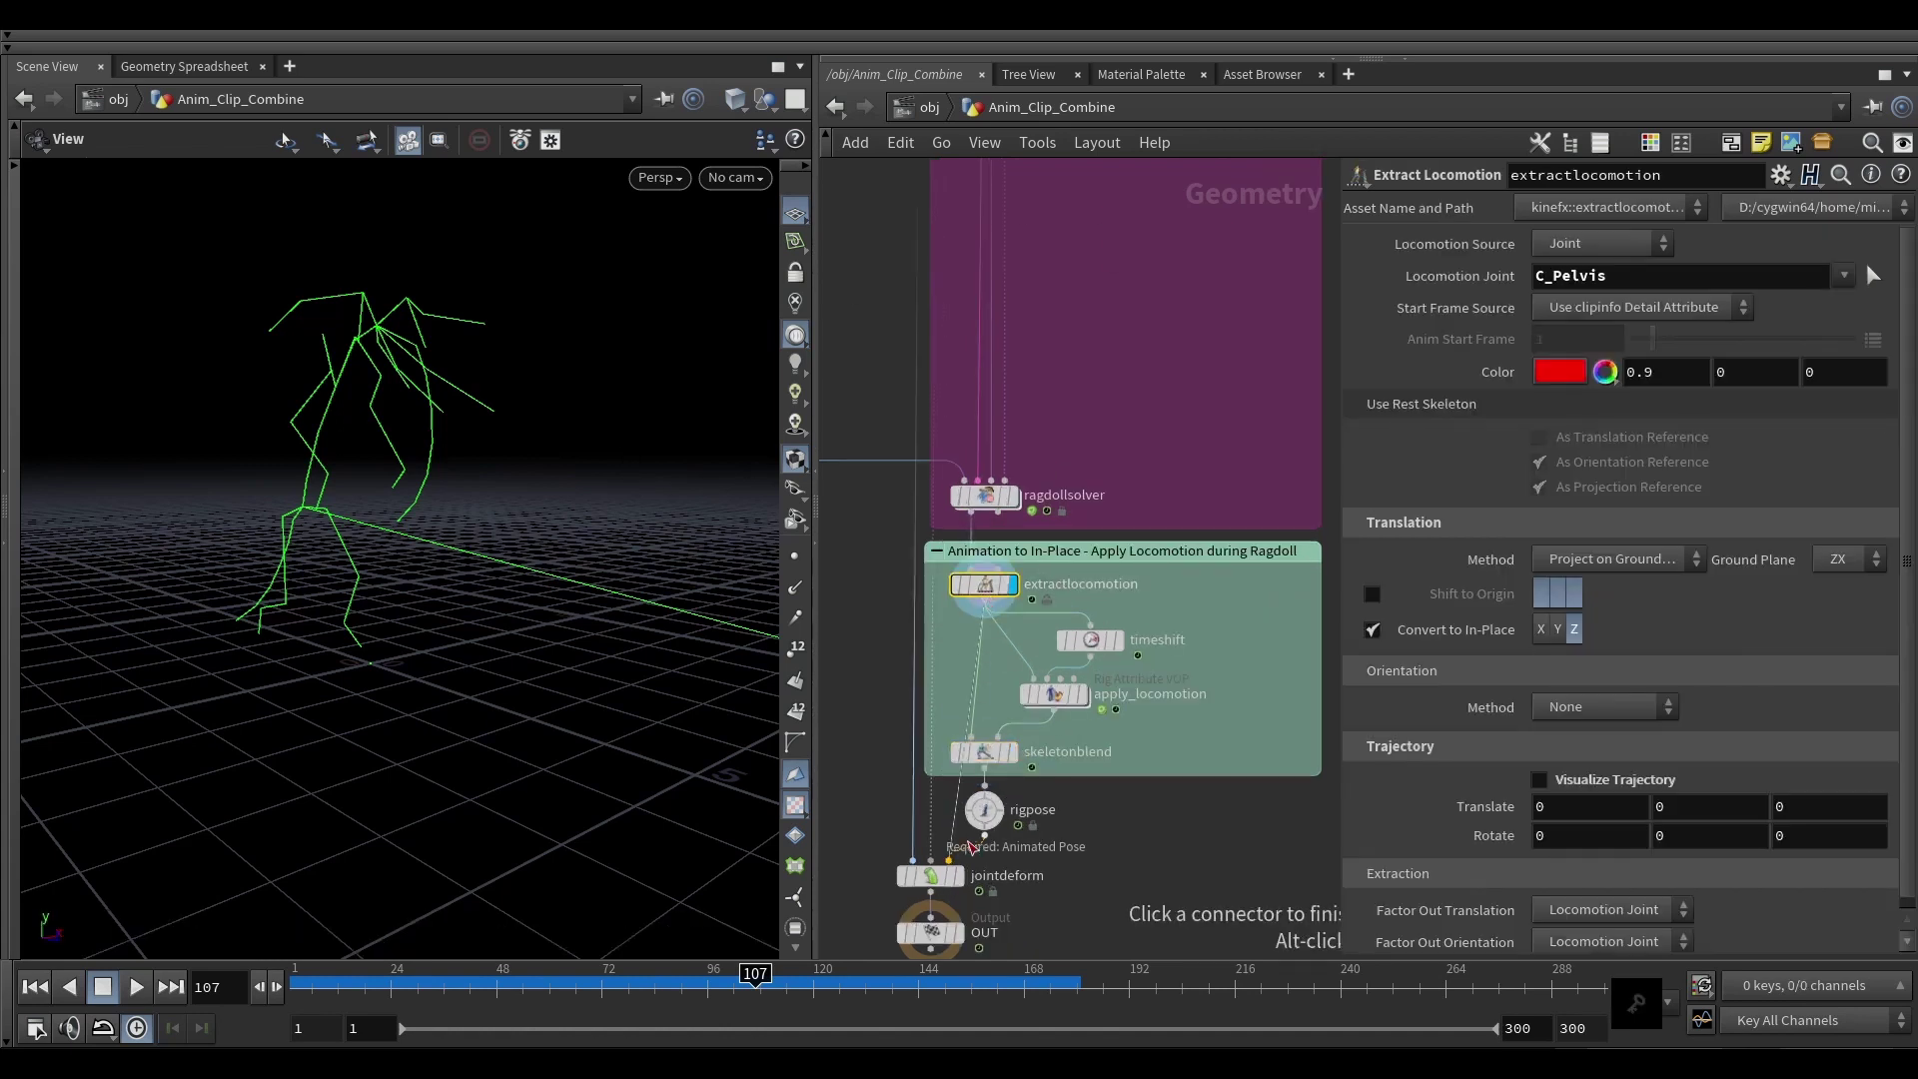
{"action": "left_click", "coordinate": [957, 877]}
Step: Play the deformed elephant's in-place animation through its fall and stop at frame 182
{"action": "key", "text": "Up"}
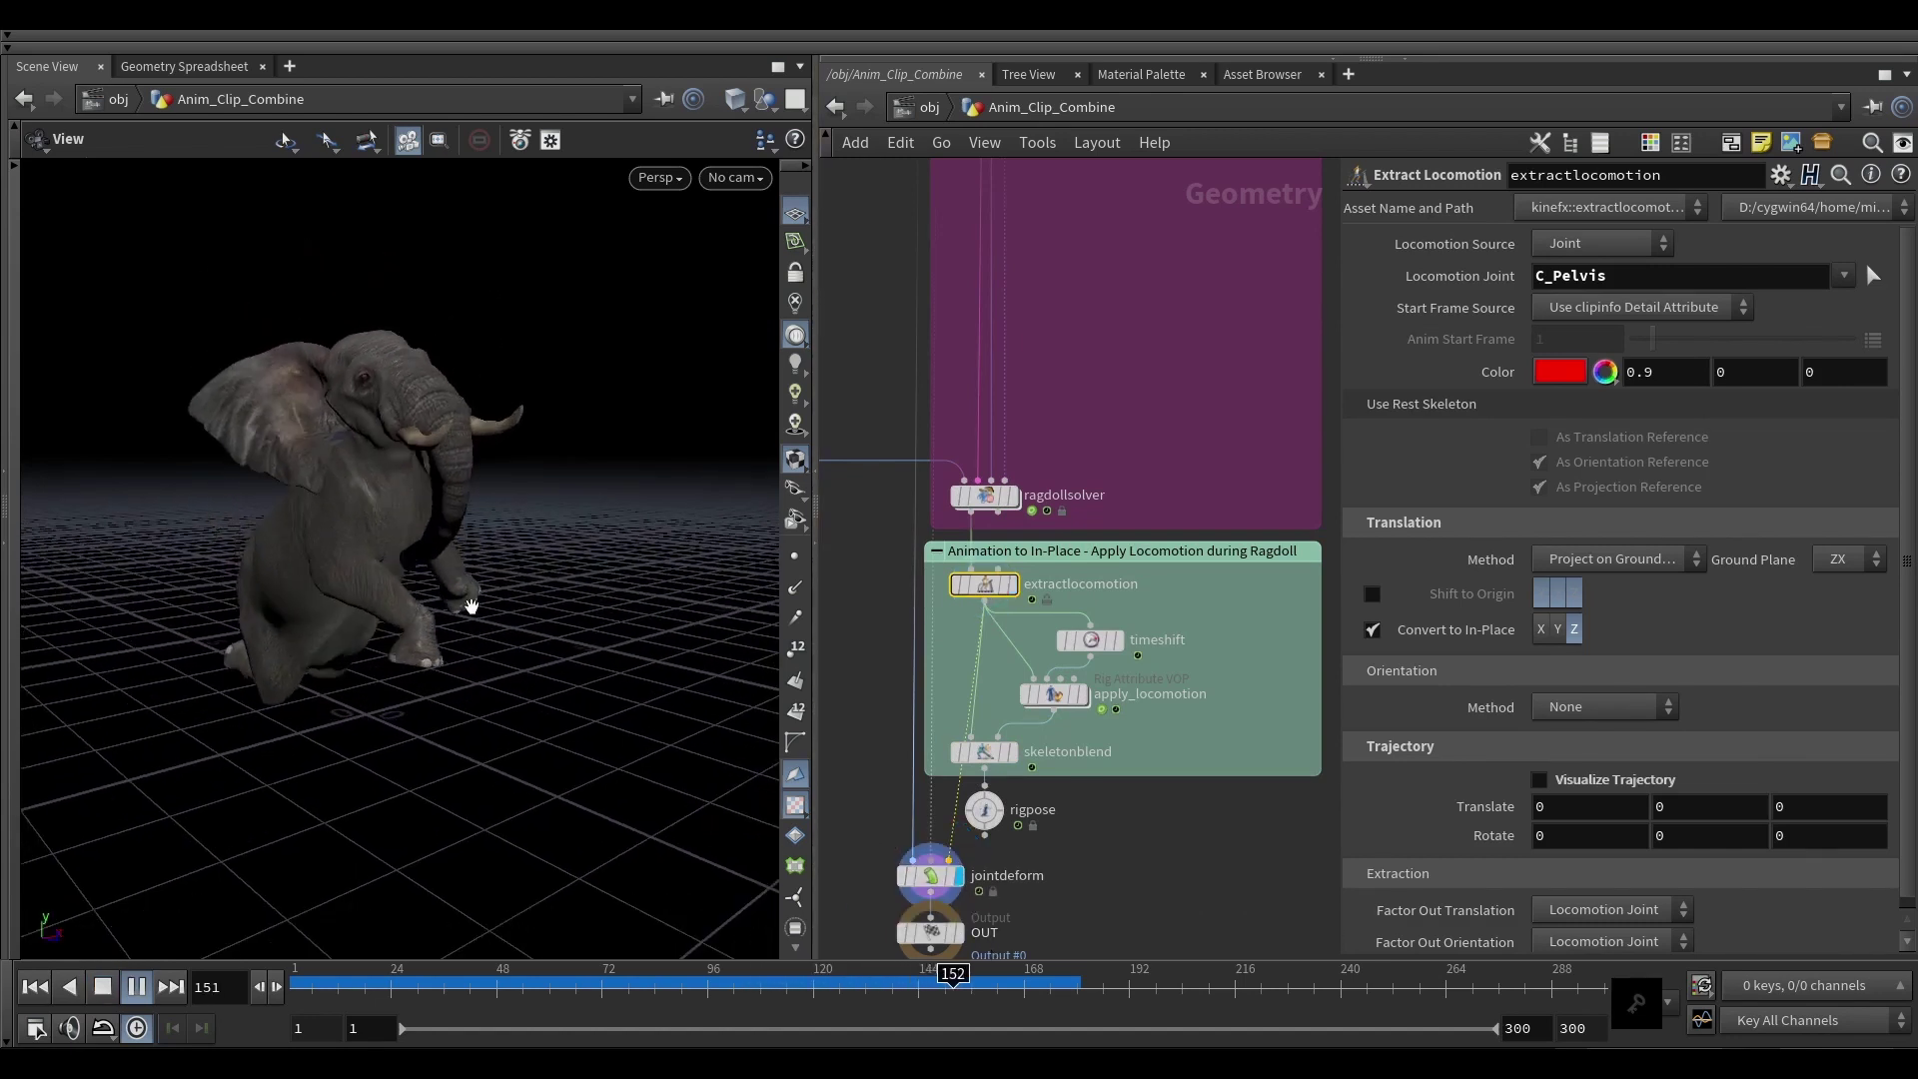
{"action": "key", "text": "Up"}
{"action": "left_click_drag", "start_coordinate": [394, 728], "coordinate": [415, 715]}
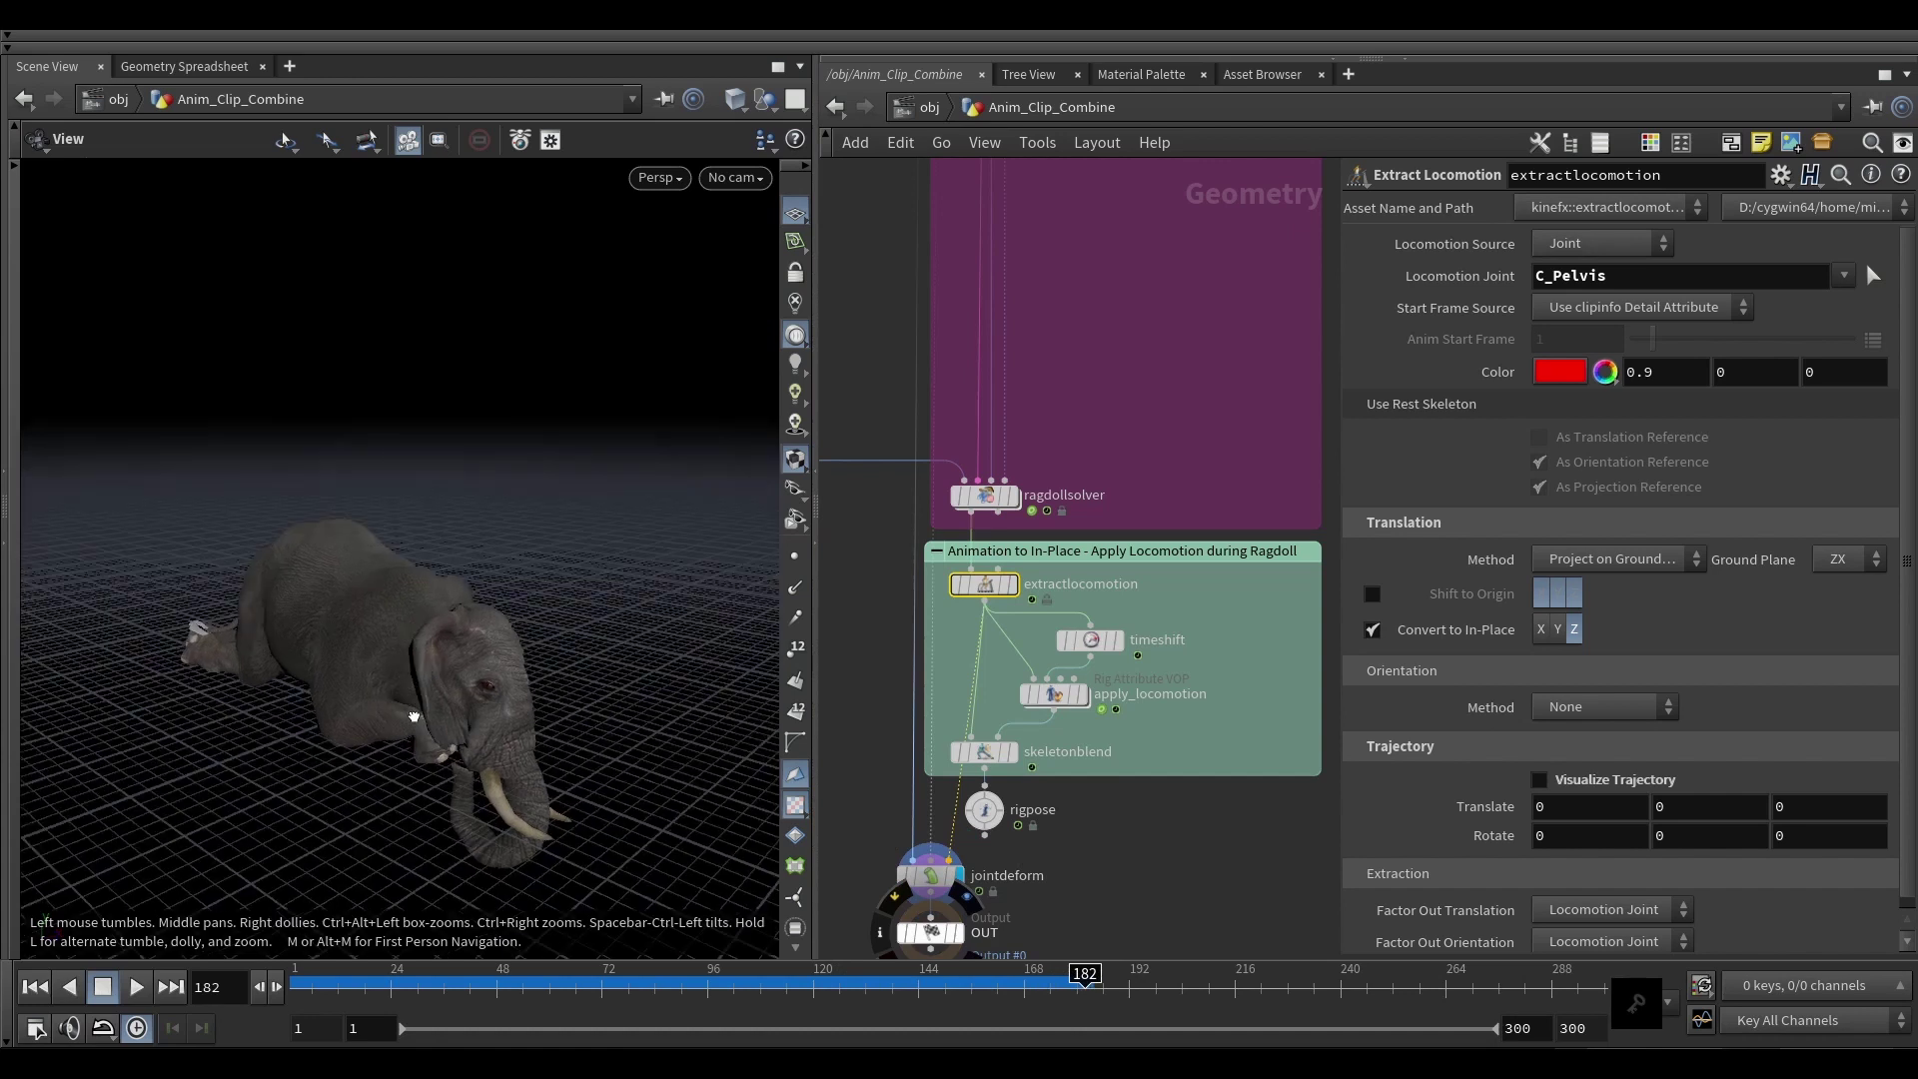
Step: Scrub back to replay the elephant's fall up to frame 183, and return to frame 146 to examine the standing pose
{"action": "left_click", "coordinate": [1011, 980]}
{"action": "left_click_drag", "start_coordinate": [1011, 981], "coordinate": [873, 980]}
{"action": "left_click_drag", "start_coordinate": [372, 595], "coordinate": [333, 573]}
{"action": "key", "text": "Up"}
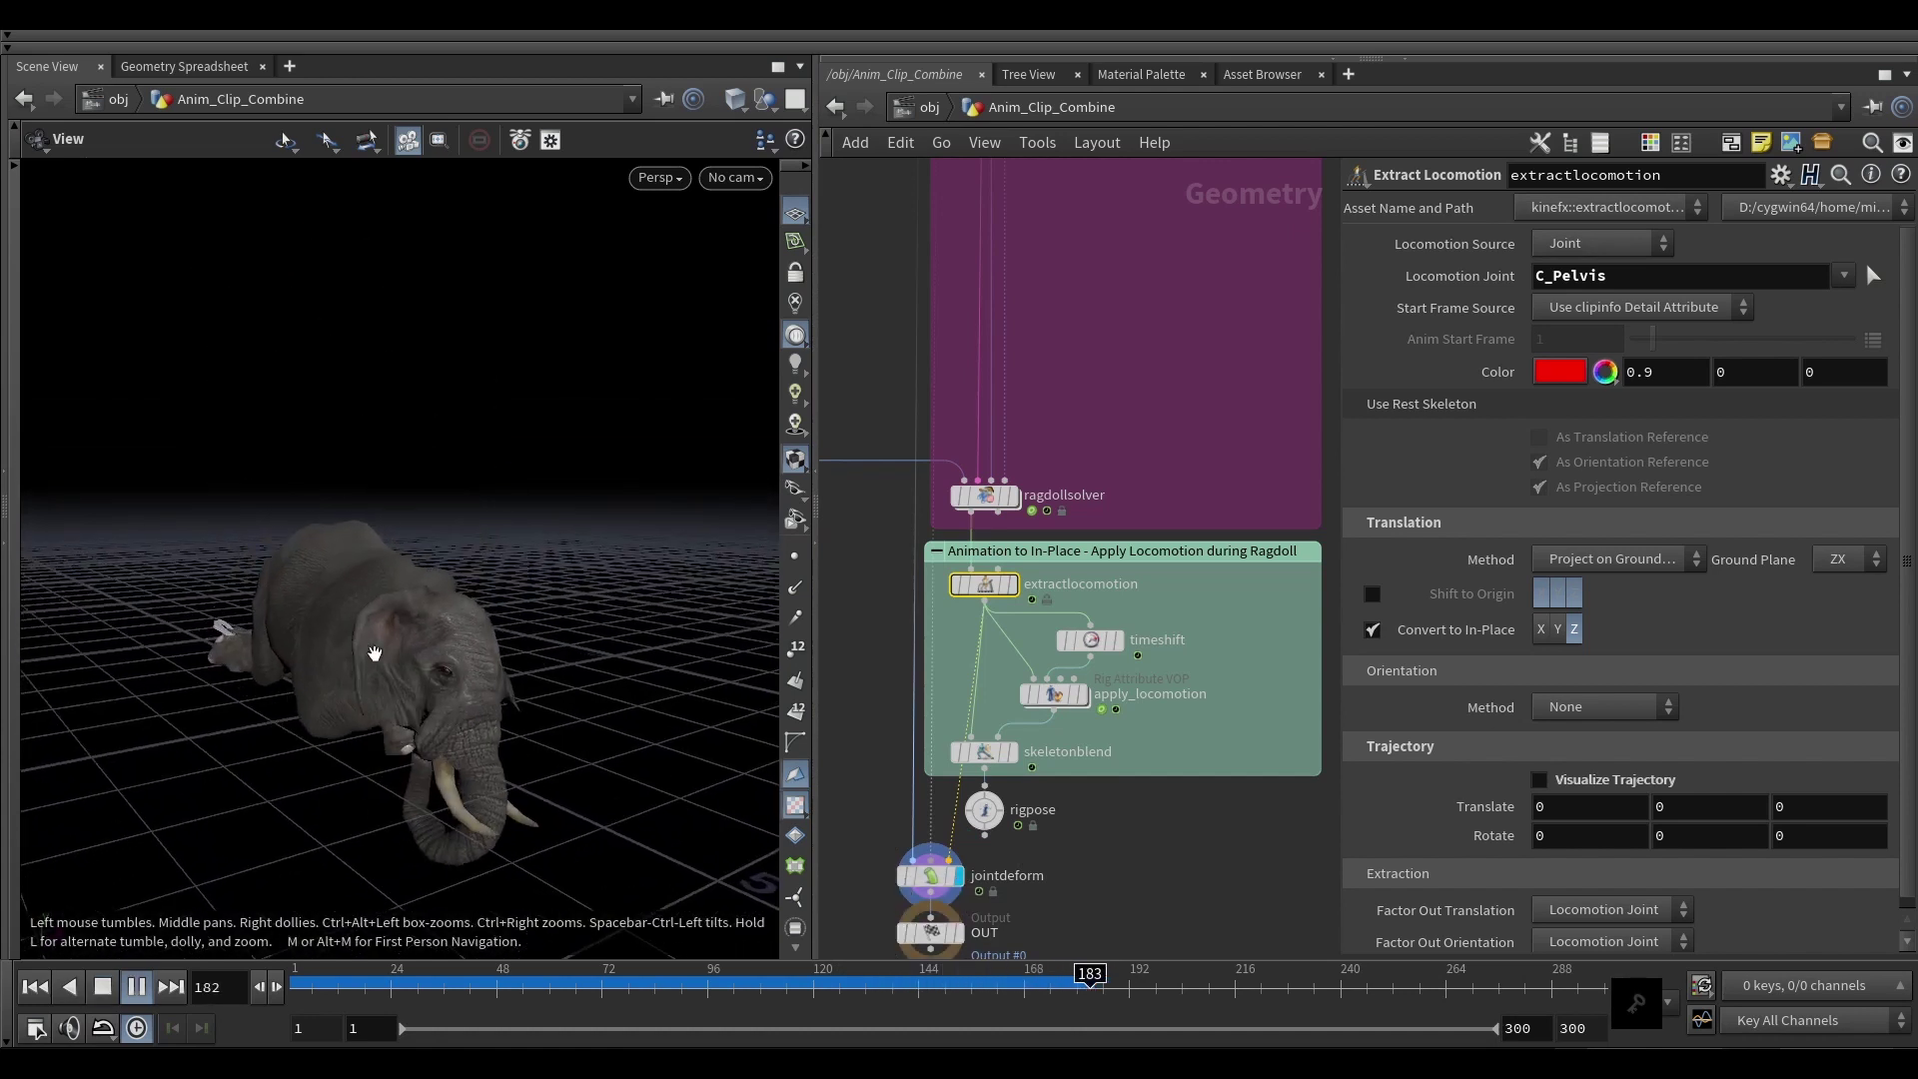
{"action": "key", "text": "Up"}
{"action": "mouse_move", "coordinate": [919, 984]}
{"action": "left_mouse_down"}
{"action": "mouse_move", "coordinate": [849, 984]}
{"action": "mouse_move", "coordinate": [919, 989]}
{"action": "left_mouse_up"}
{"action": "left_click_drag", "start_coordinate": [323, 455], "coordinate": [247, 486]}
{"action": "left_click_drag", "start_coordinate": [473, 420], "coordinate": [464, 428]}
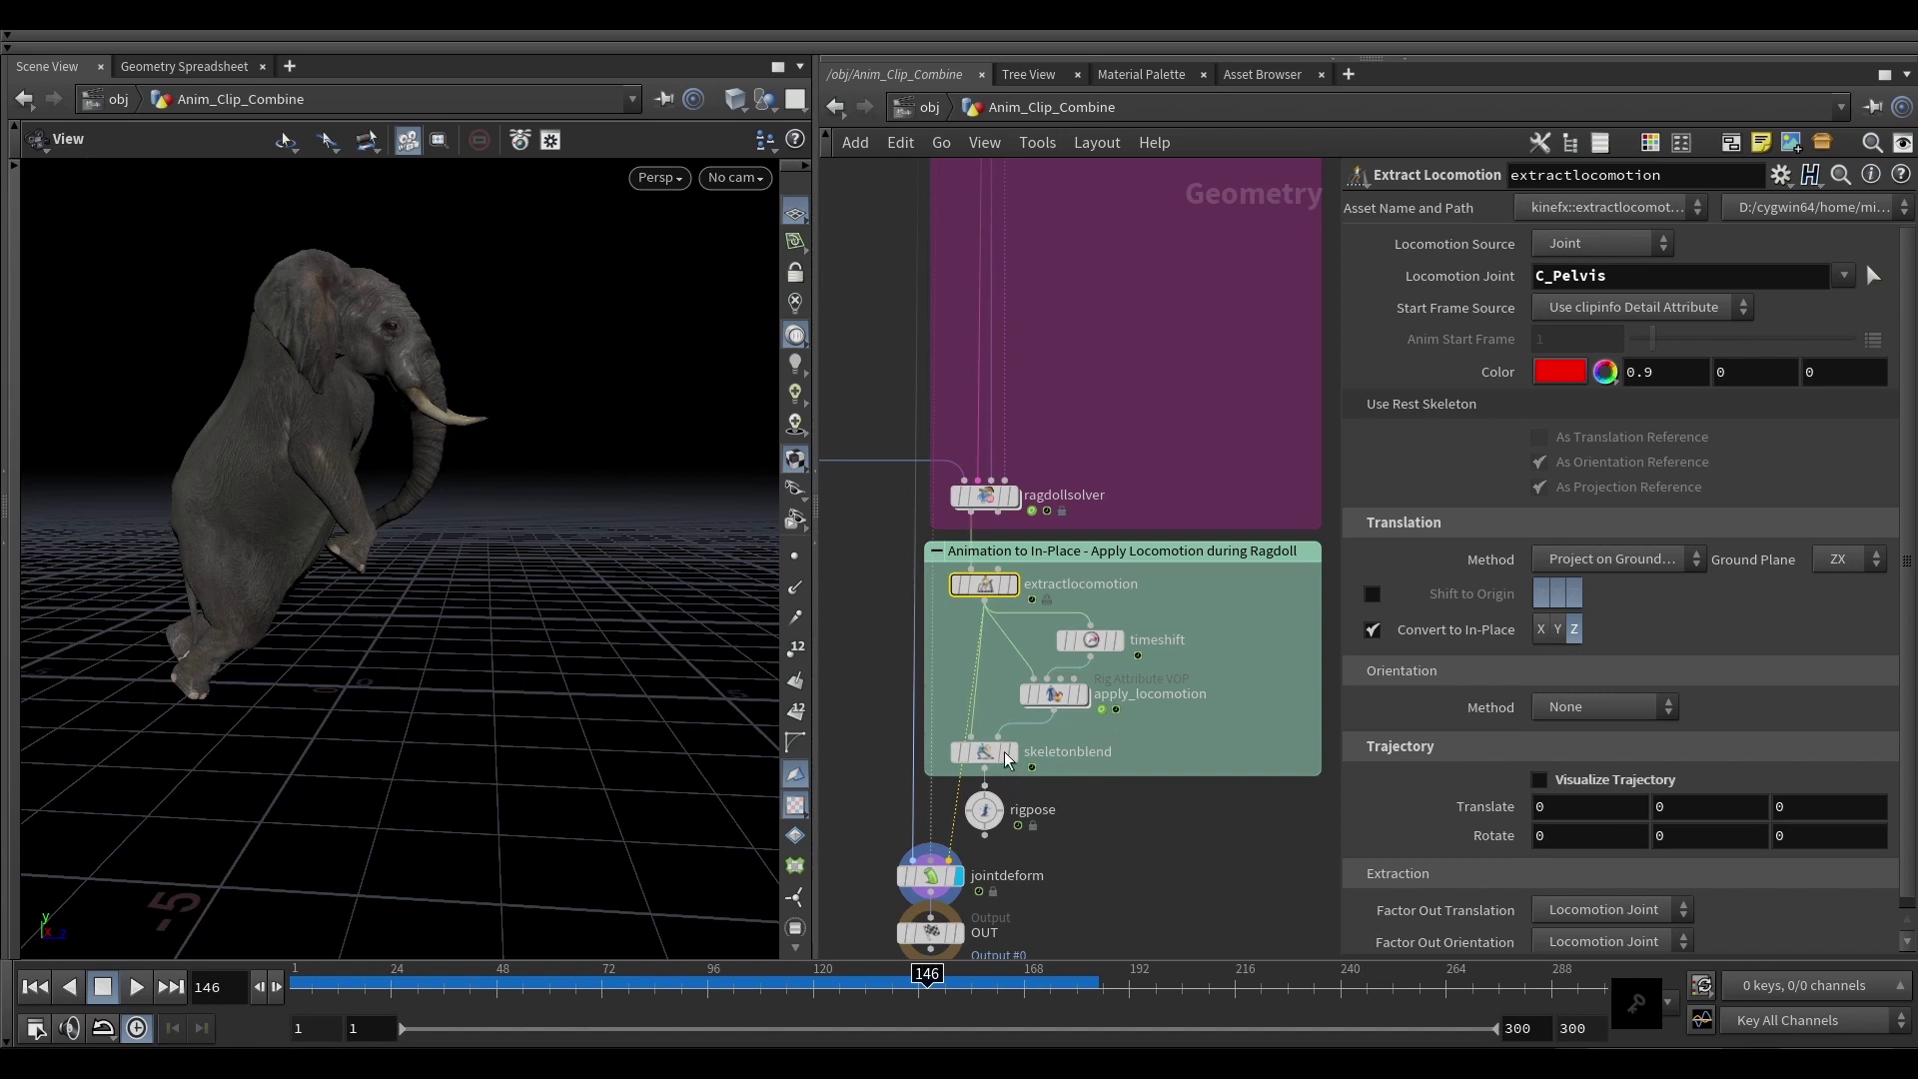
Step: Display the apply_locomotion node's skeleton, scrub to frame 142 and select the node
{"action": "scroll", "coordinate": [994, 785], "scroll_direction": "up", "scroll_amount": 3}
{"action": "scroll", "coordinate": [989, 783], "scroll_direction": "down", "scroll_amount": 3}
{"action": "left_click", "coordinate": [1091, 692]}
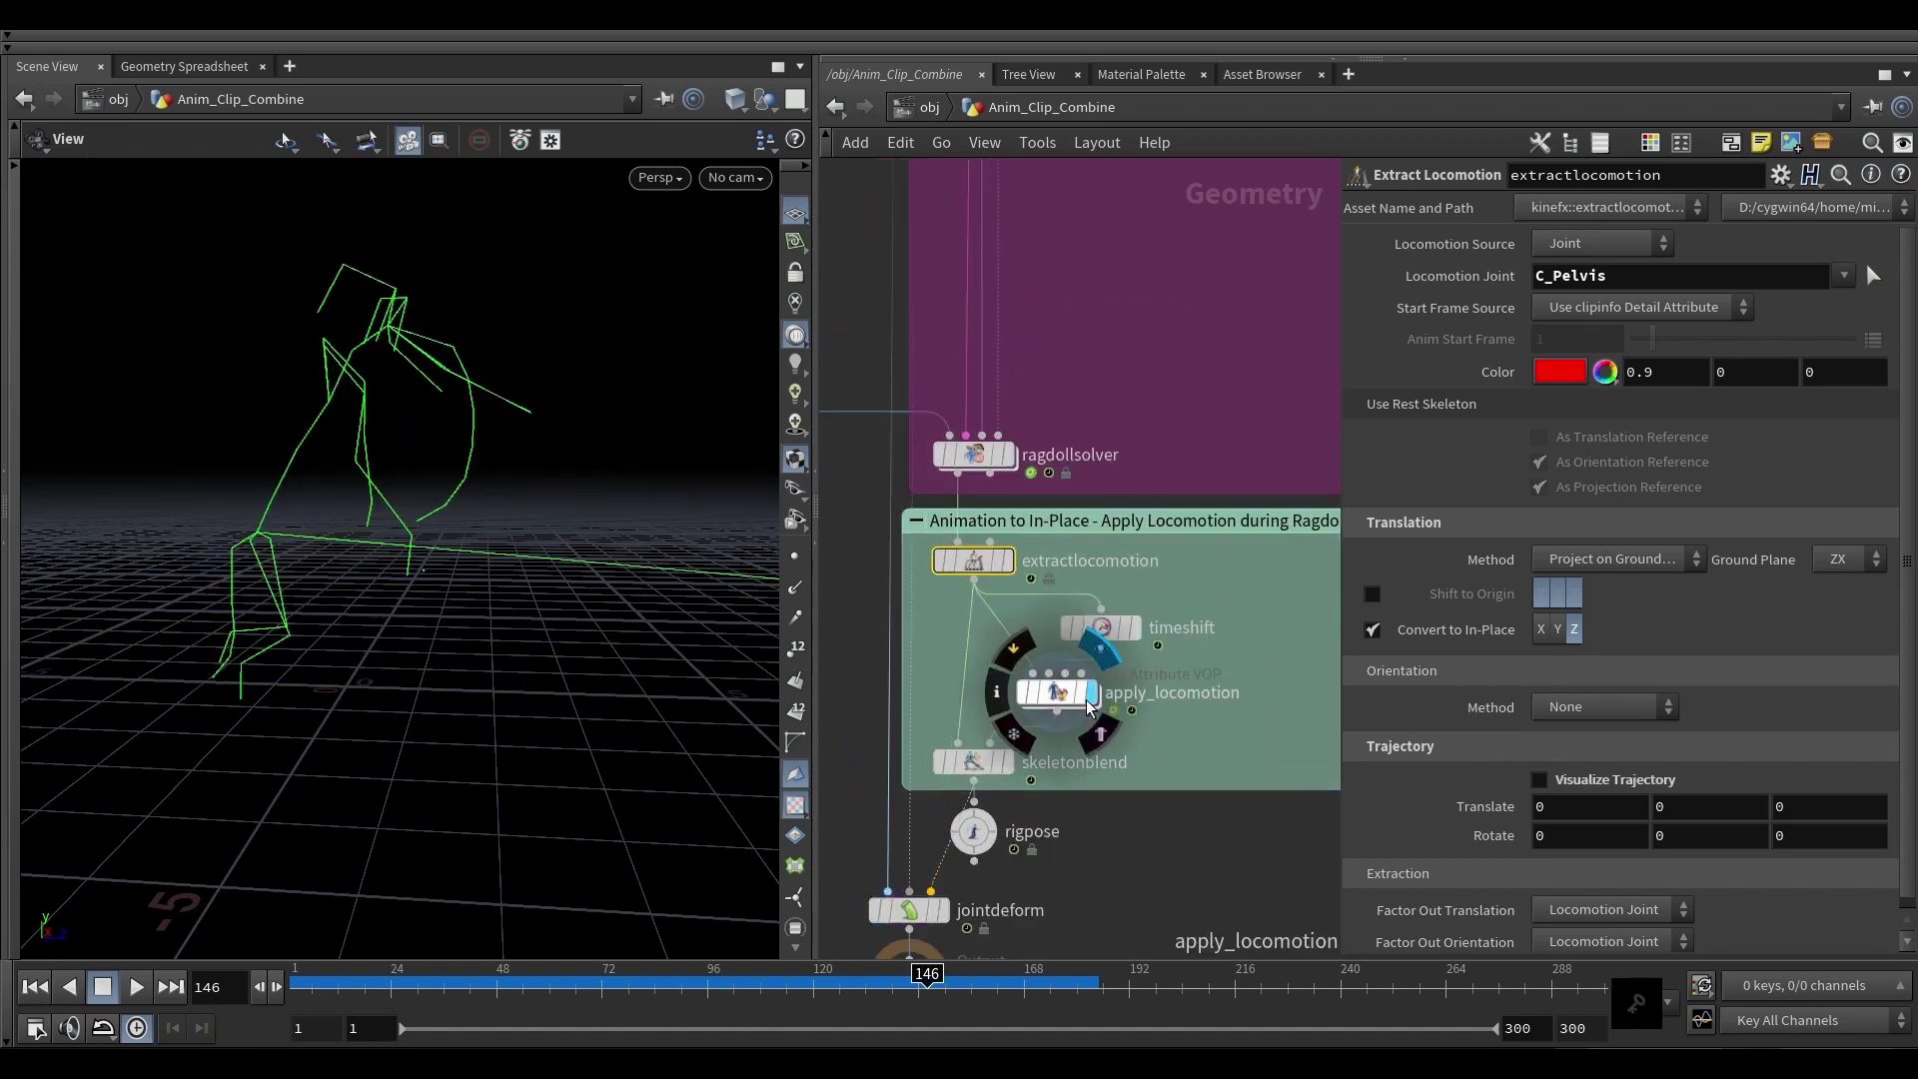
{"action": "mouse_move", "coordinate": [907, 987]}
{"action": "left_mouse_down"}
{"action": "mouse_move", "coordinate": [817, 983]}
{"action": "mouse_move", "coordinate": [897, 984]}
{"action": "left_mouse_up"}
{"action": "mouse_move", "coordinate": [1063, 696]}
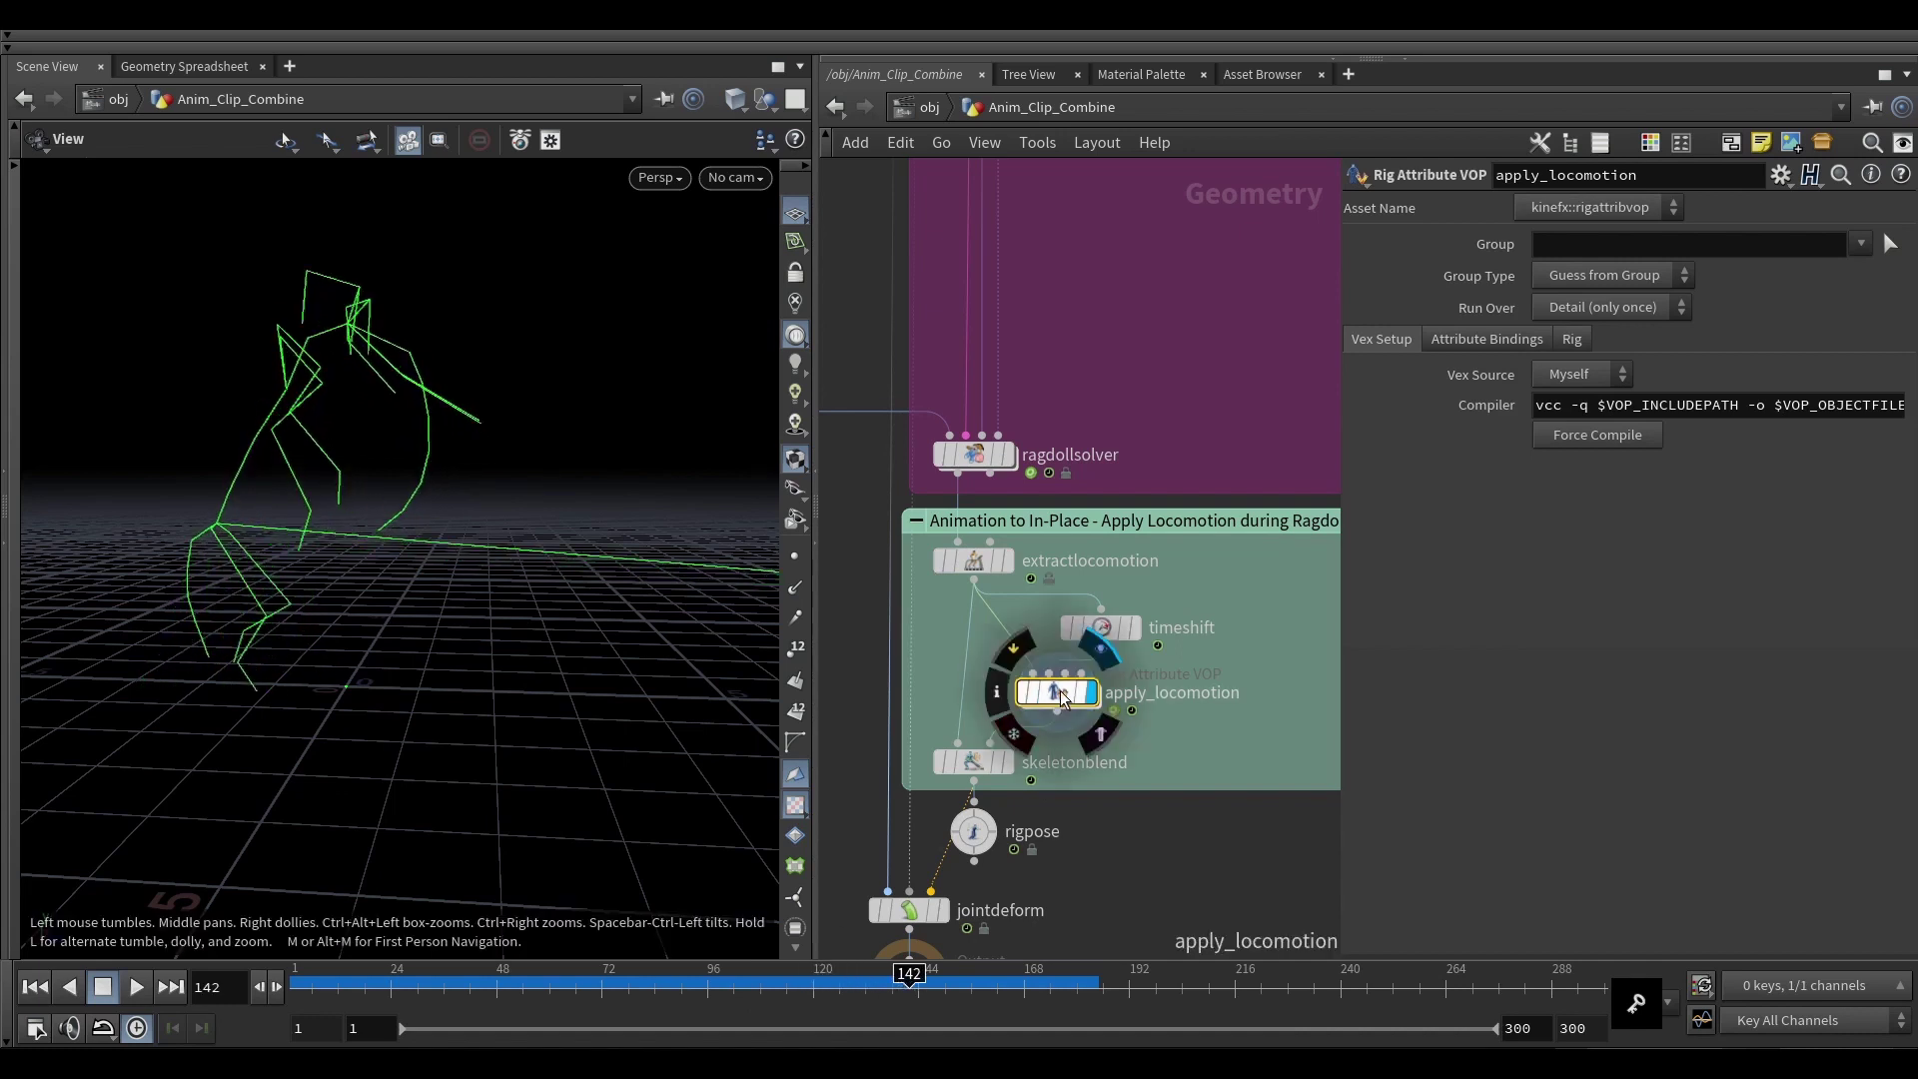
Step: Select the timeshift node and step between frames 142 and 143 to check its end-frame clamp
{"action": "left_click", "coordinate": [1094, 626]}
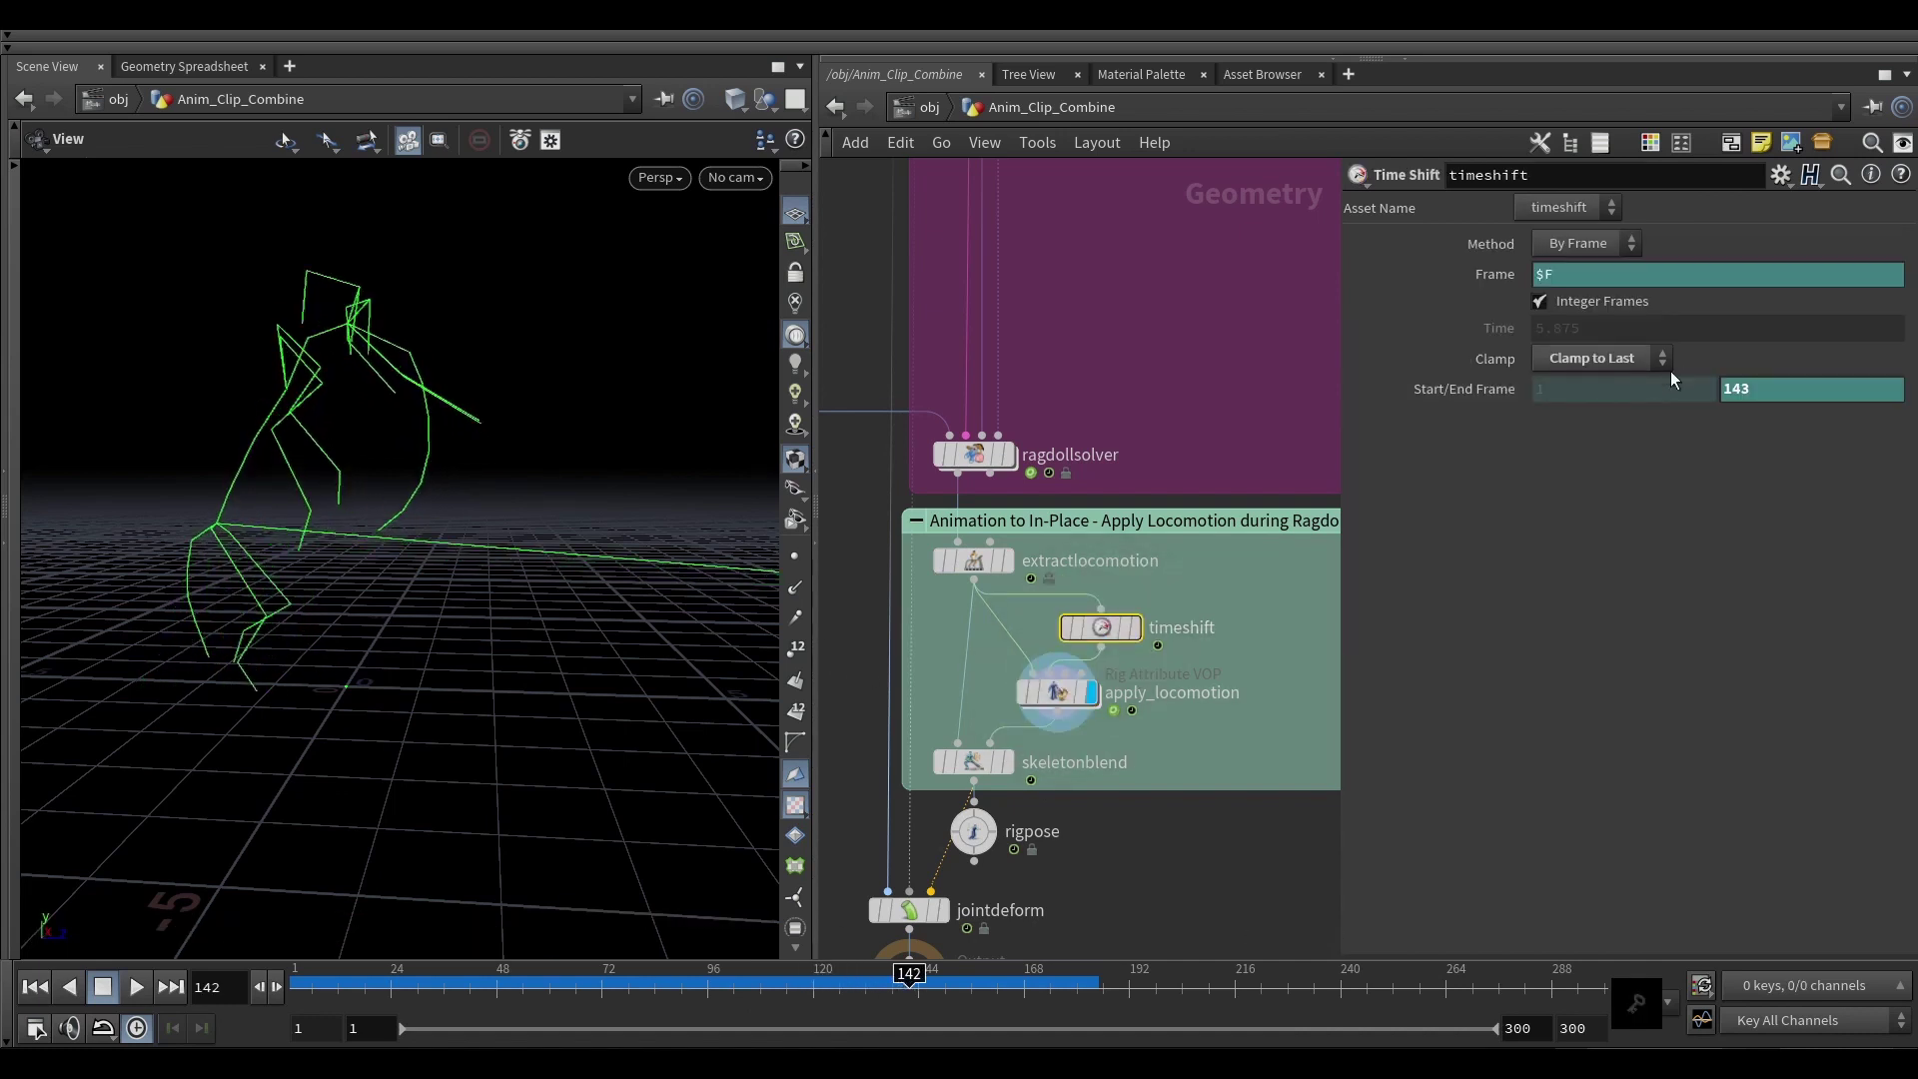
{"action": "key", "text": "Right"}
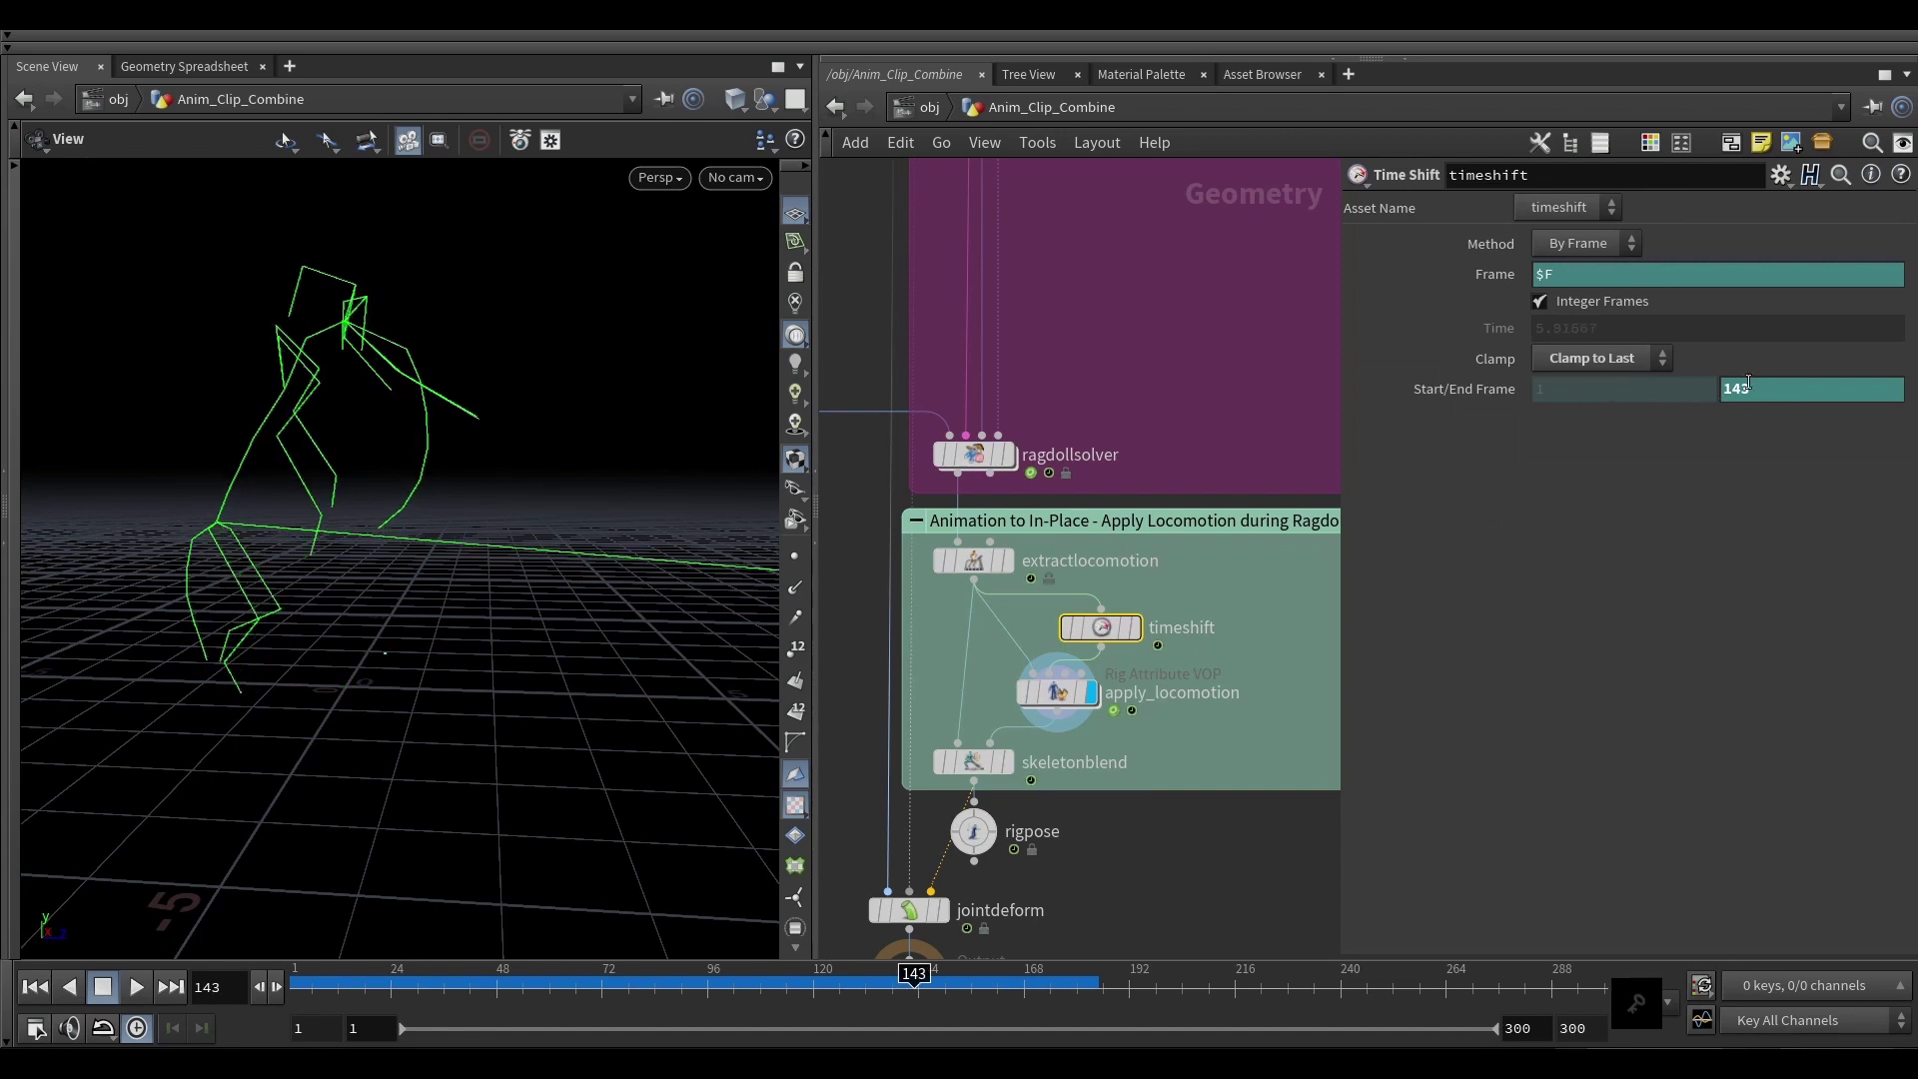
{"action": "key", "text": "Left"}
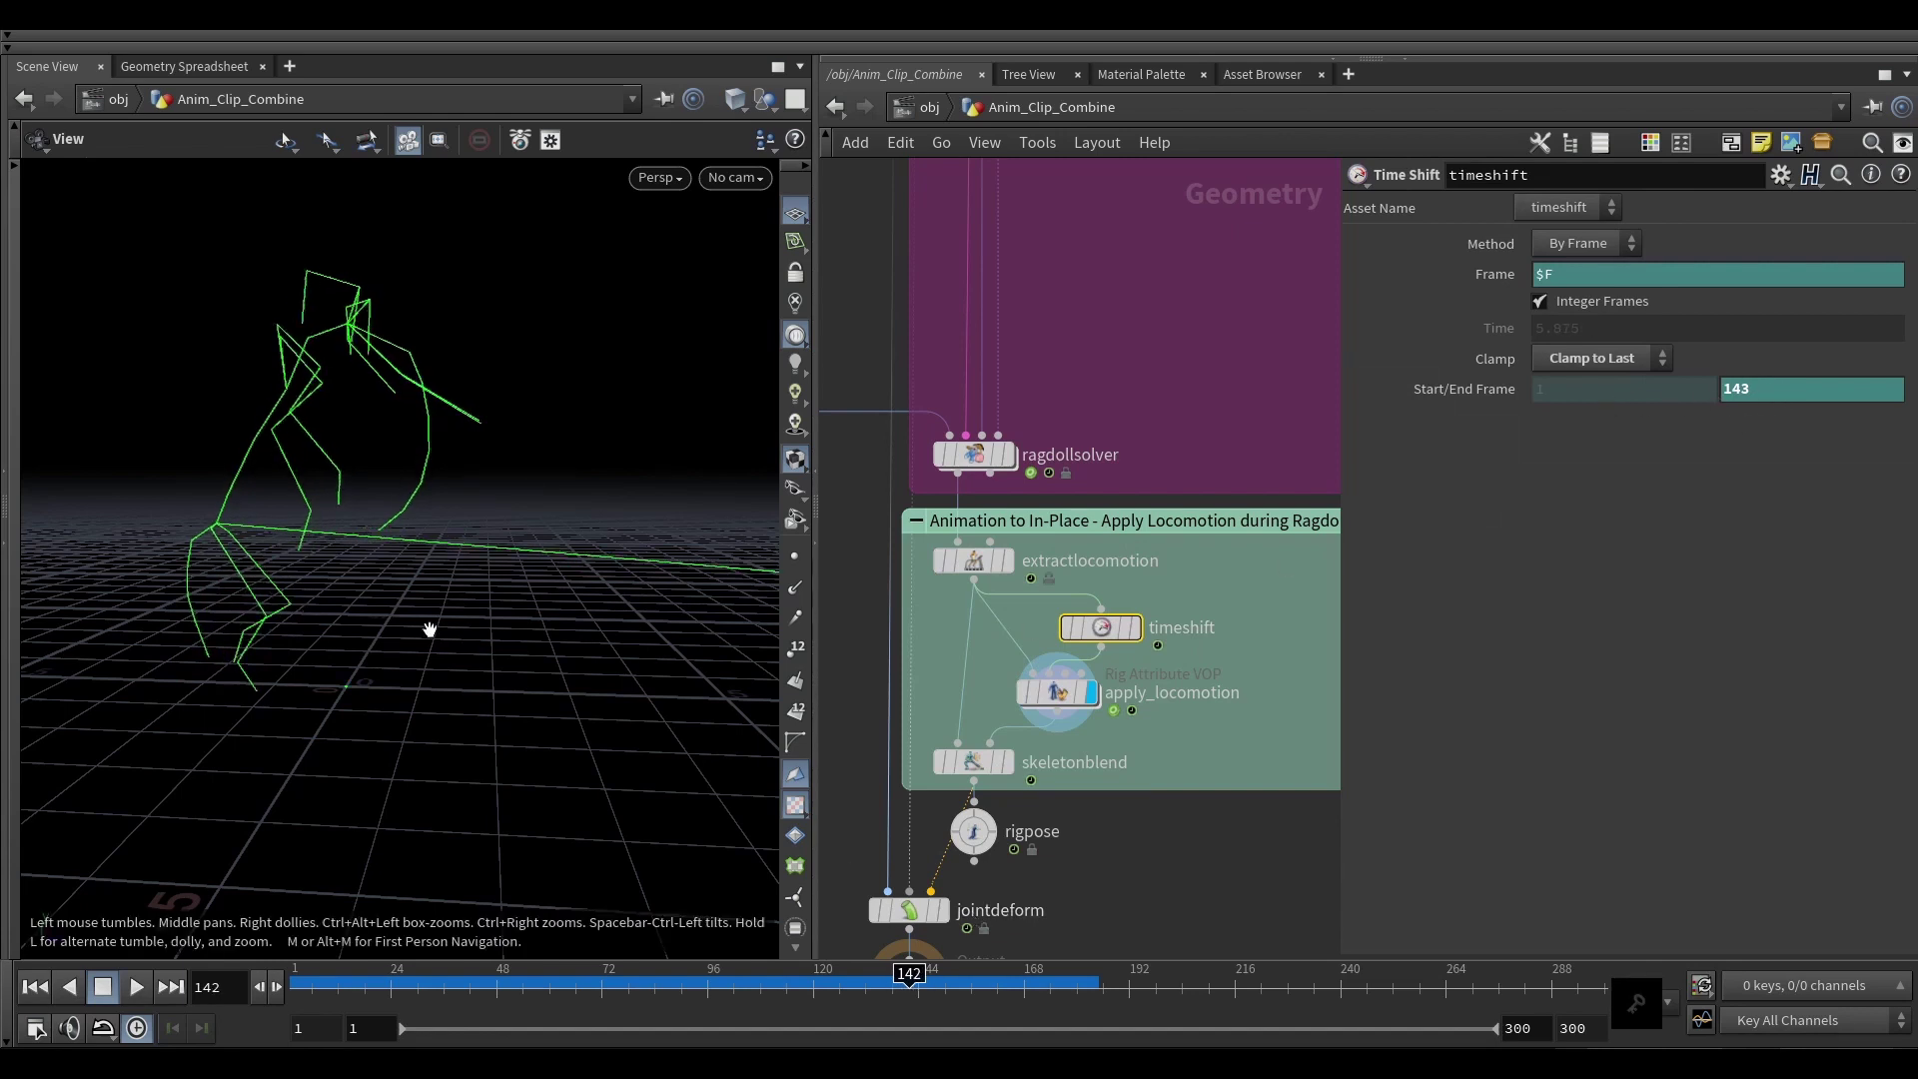
Step: Step the apply_locomotion skeleton forward through the fall to frame 164 and examine its pose
{"action": "key", "text": "Right"}
{"action": "key", "text": "Right"}
{"action": "key", "text": "Right"}
{"action": "key", "text": "Right"}
{"action": "key", "text": "Right"}
{"action": "key", "text": "Right"}
{"action": "key", "text": "Right"}
{"action": "key", "text": "Right"}
{"action": "key", "text": "Right"}
{"action": "key", "text": "Right"}
{"action": "key", "text": "Right"}
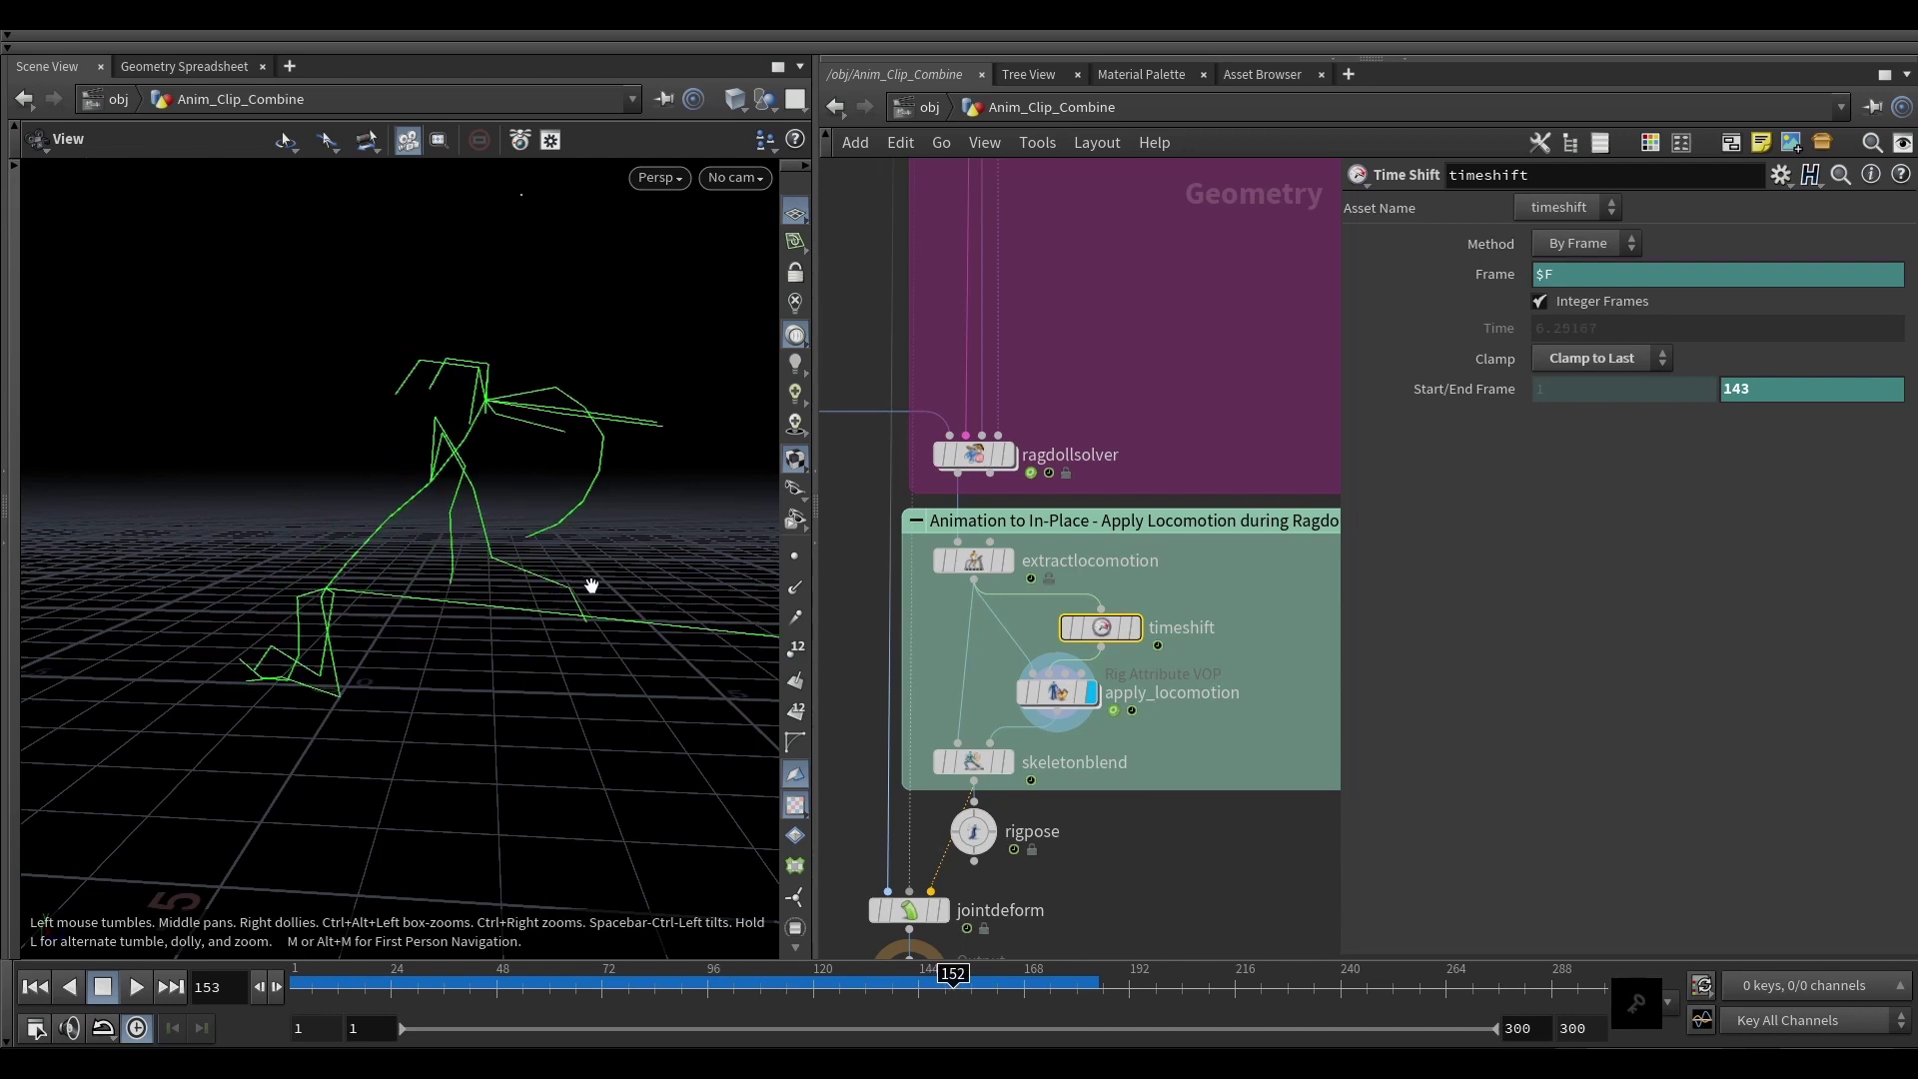
{"action": "key", "text": "Right"}
{"action": "key", "text": "Right"}
{"action": "key", "text": "Right"}
{"action": "key", "text": "Right"}
{"action": "key", "text": "Right"}
{"action": "key", "text": "Right"}
{"action": "key", "text": "Right"}
{"action": "key", "text": "Right"}
{"action": "key", "text": "Right"}
{"action": "key", "text": "Right"}
{"action": "key", "text": "Right"}
{"action": "left_click_drag", "start_coordinate": [614, 647], "coordinate": [429, 675]}
{"action": "mouse_move", "coordinate": [1121, 634]}
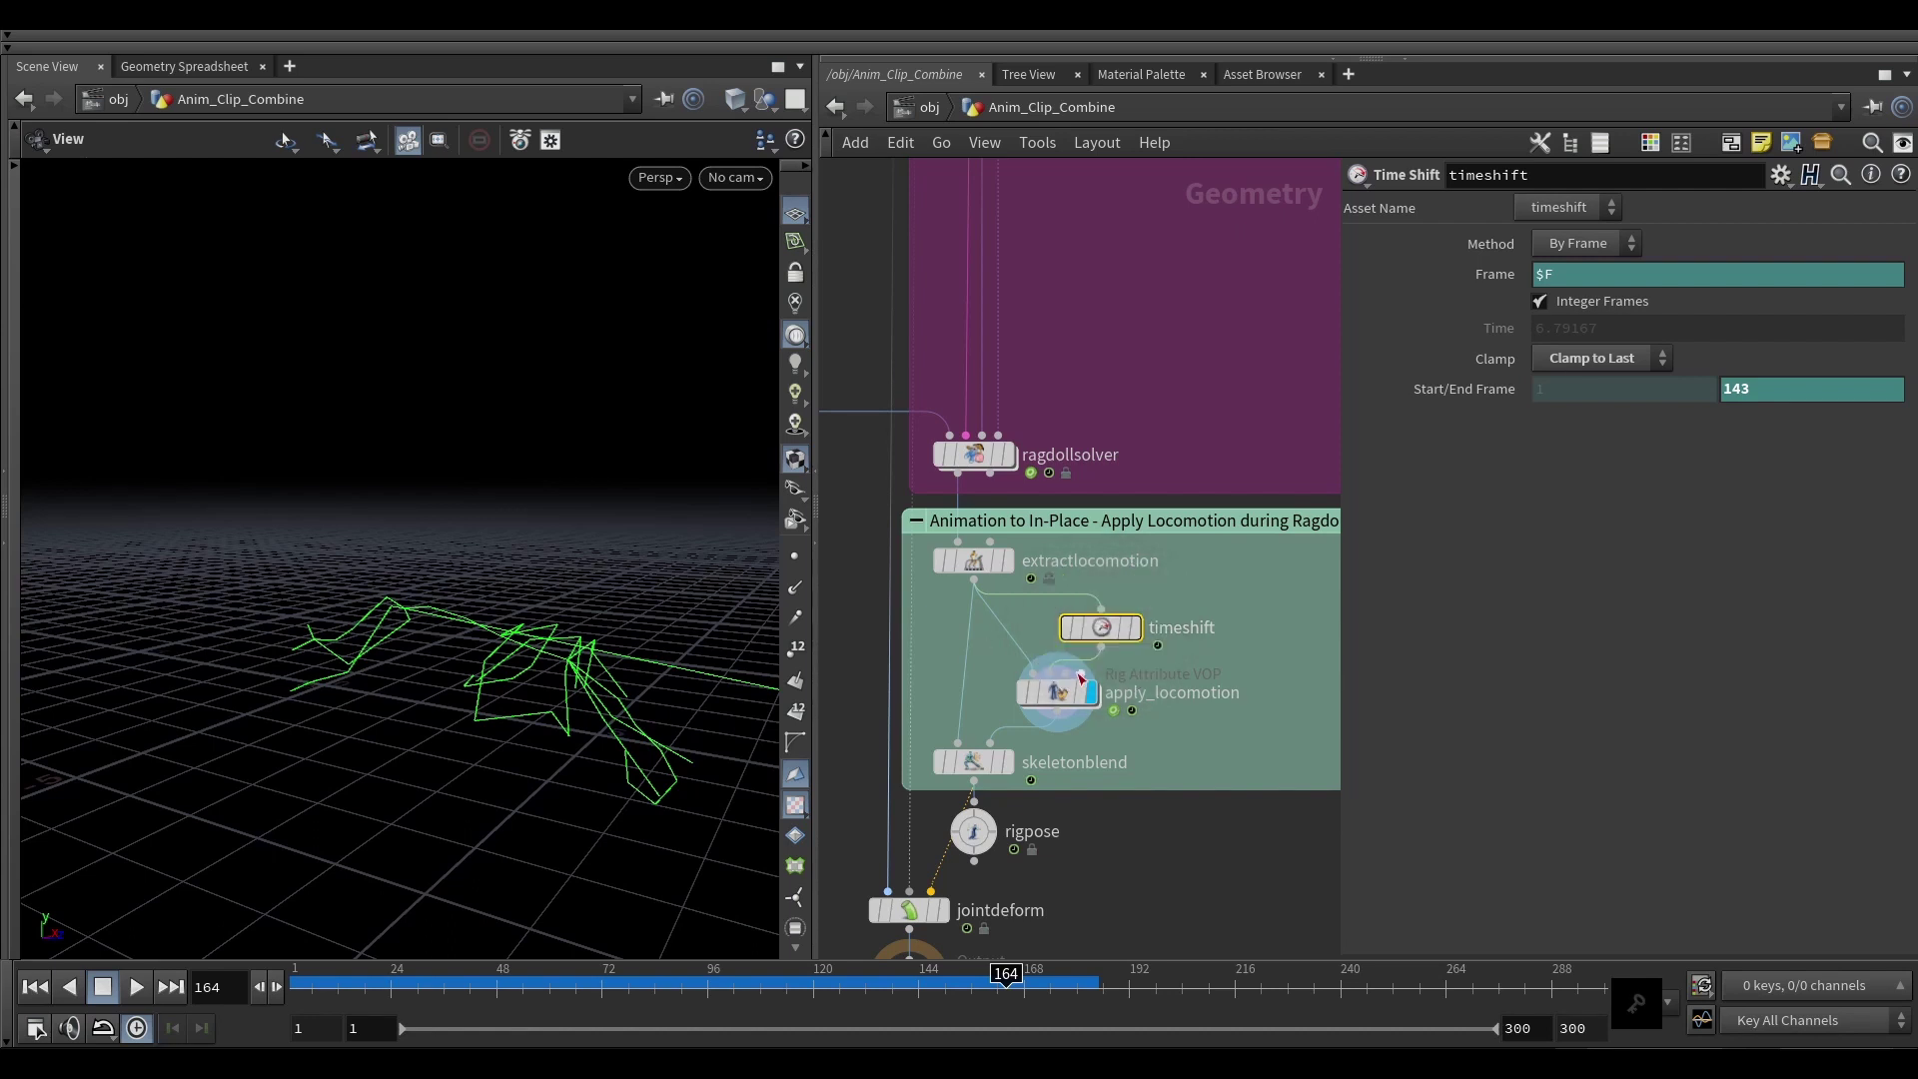
Step: Enter apply_locomotion and inspect the two locomotion point transforms, the C_Pelvis transform and offsettransform1
{"action": "double_click", "coordinate": [1057, 691]}
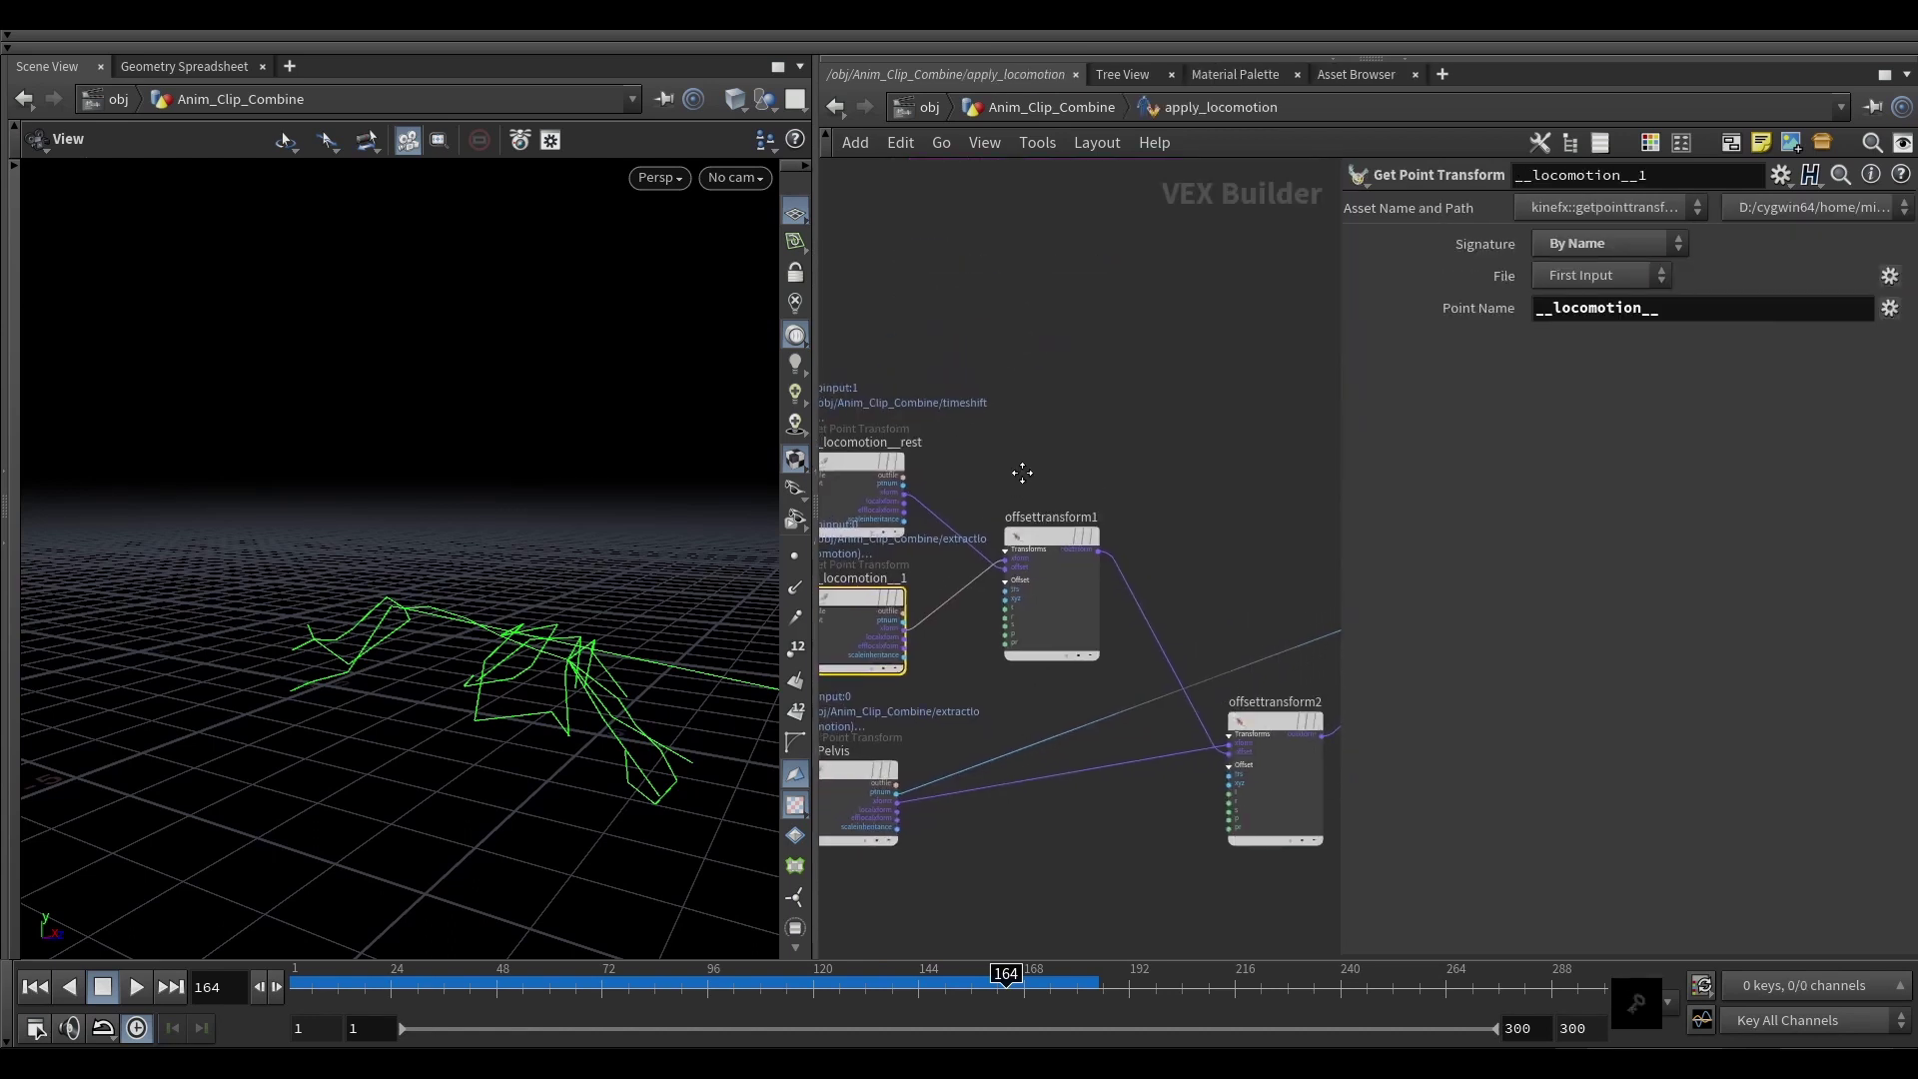
{"action": "left_click", "coordinate": [903, 427]}
{"action": "left_click", "coordinate": [911, 571]}
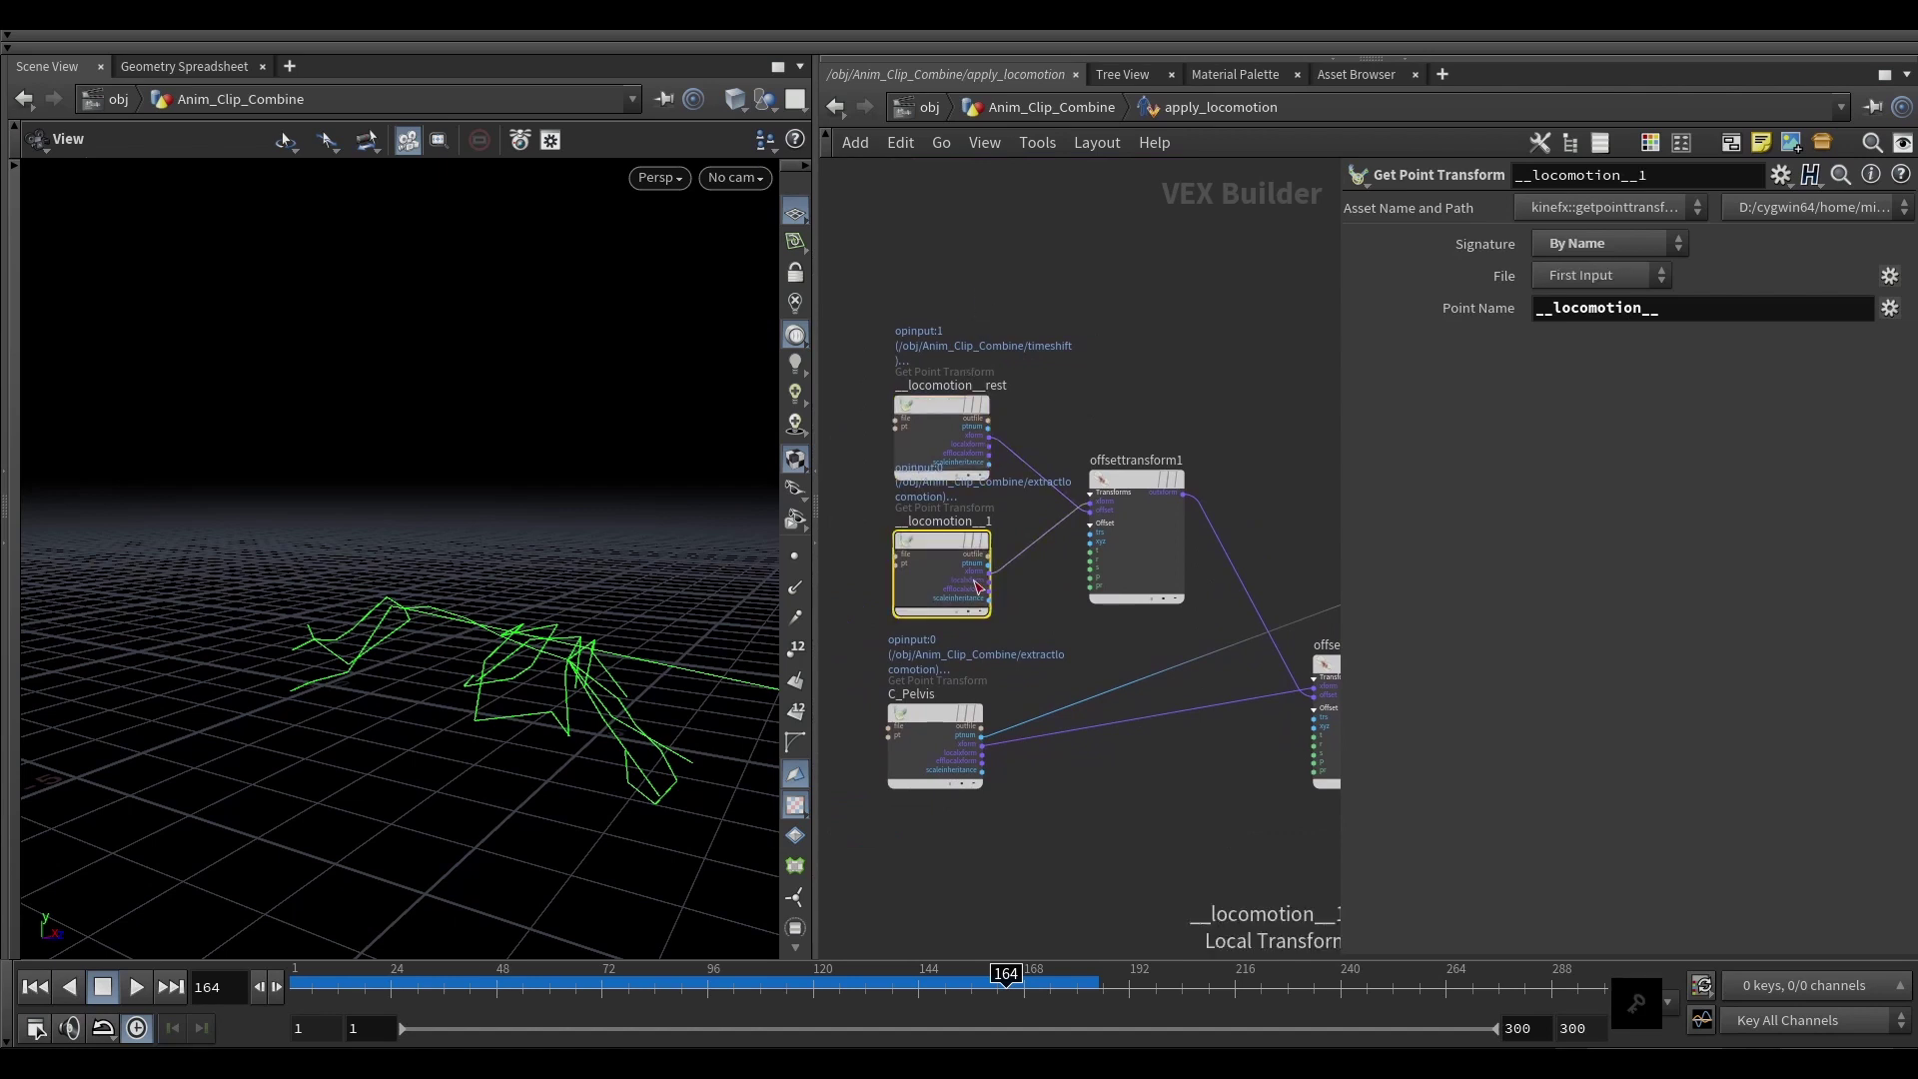
{"action": "left_click", "coordinate": [905, 745]}
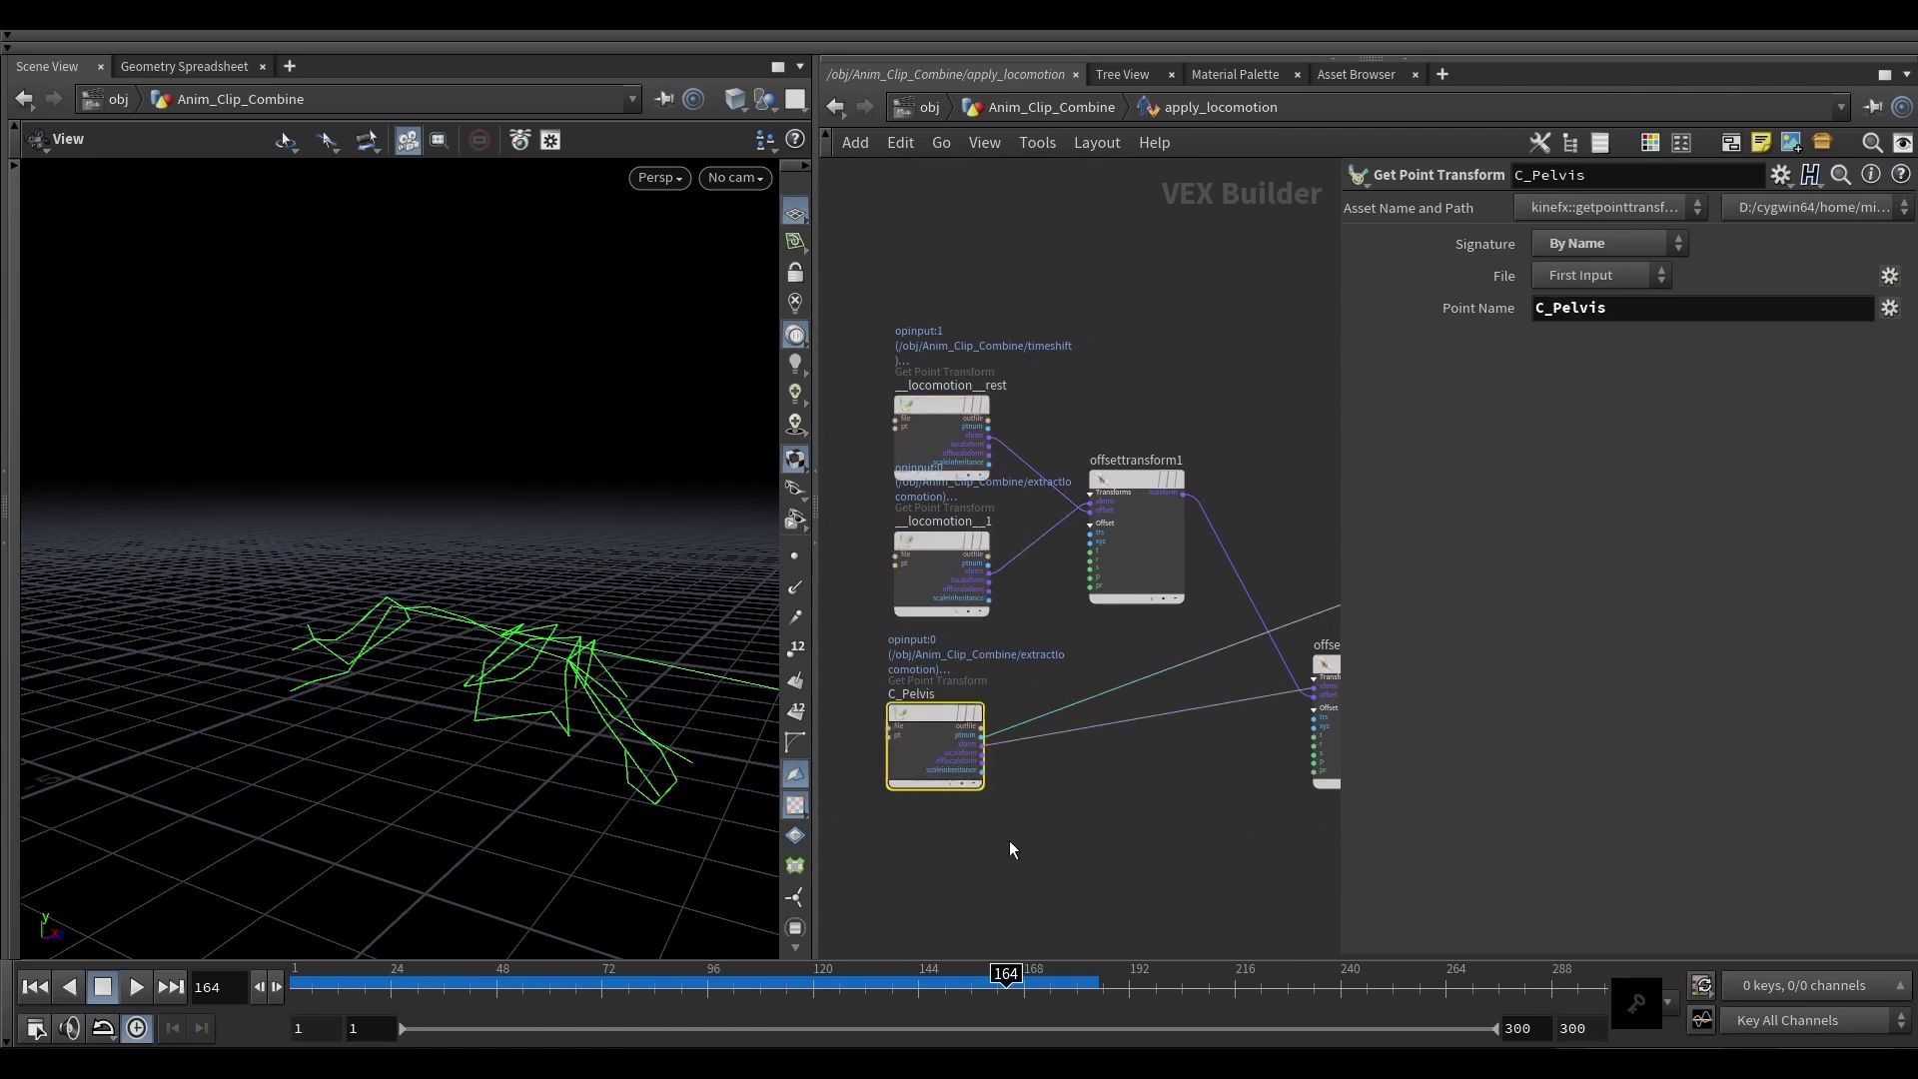
{"action": "middle_click_drag", "start_coordinate": [1059, 321], "coordinate": [986, 312]}
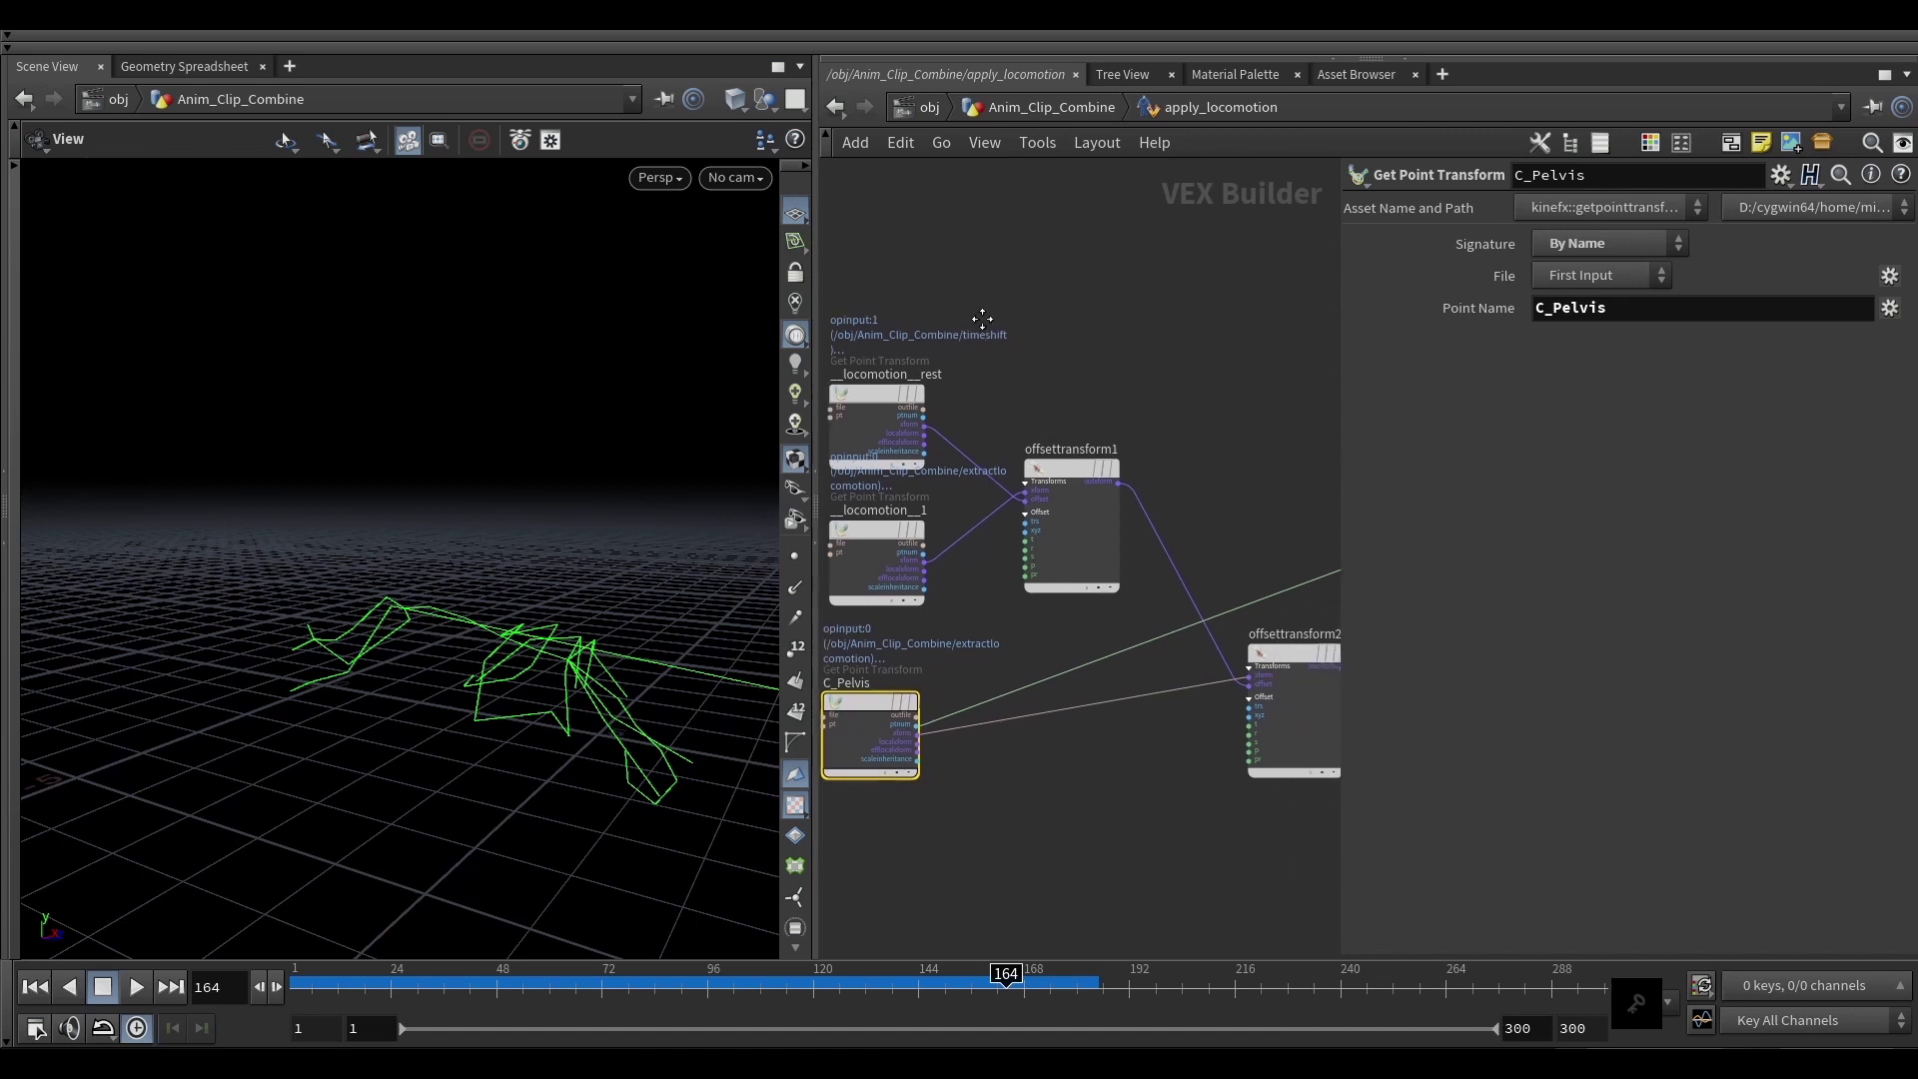
{"action": "left_click", "coordinate": [1037, 548]}
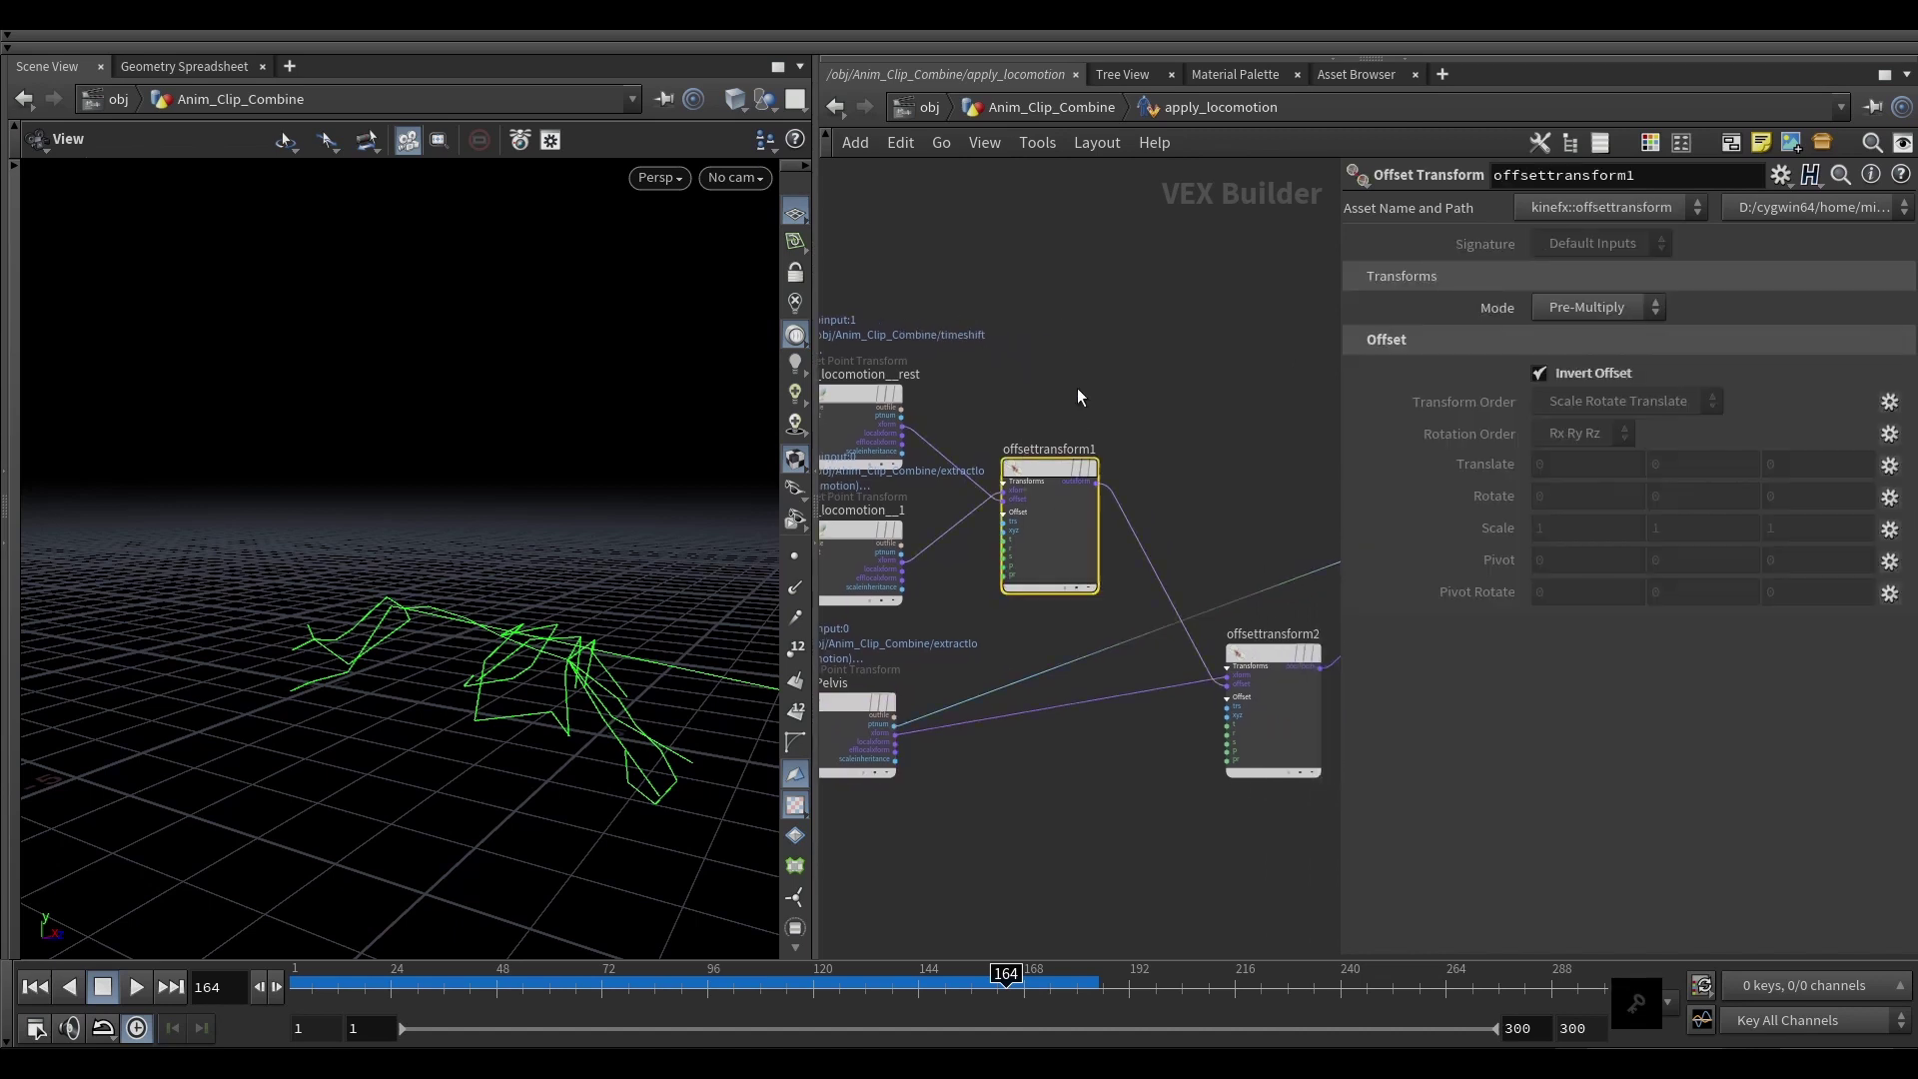
Step: Recheck timeshift in the parent network, inspect offsettransform2 inside apply_locomotion, and return to Anim_Clip_Combine
{"action": "key", "text": "u"}
{"action": "left_click", "coordinate": [1100, 627]}
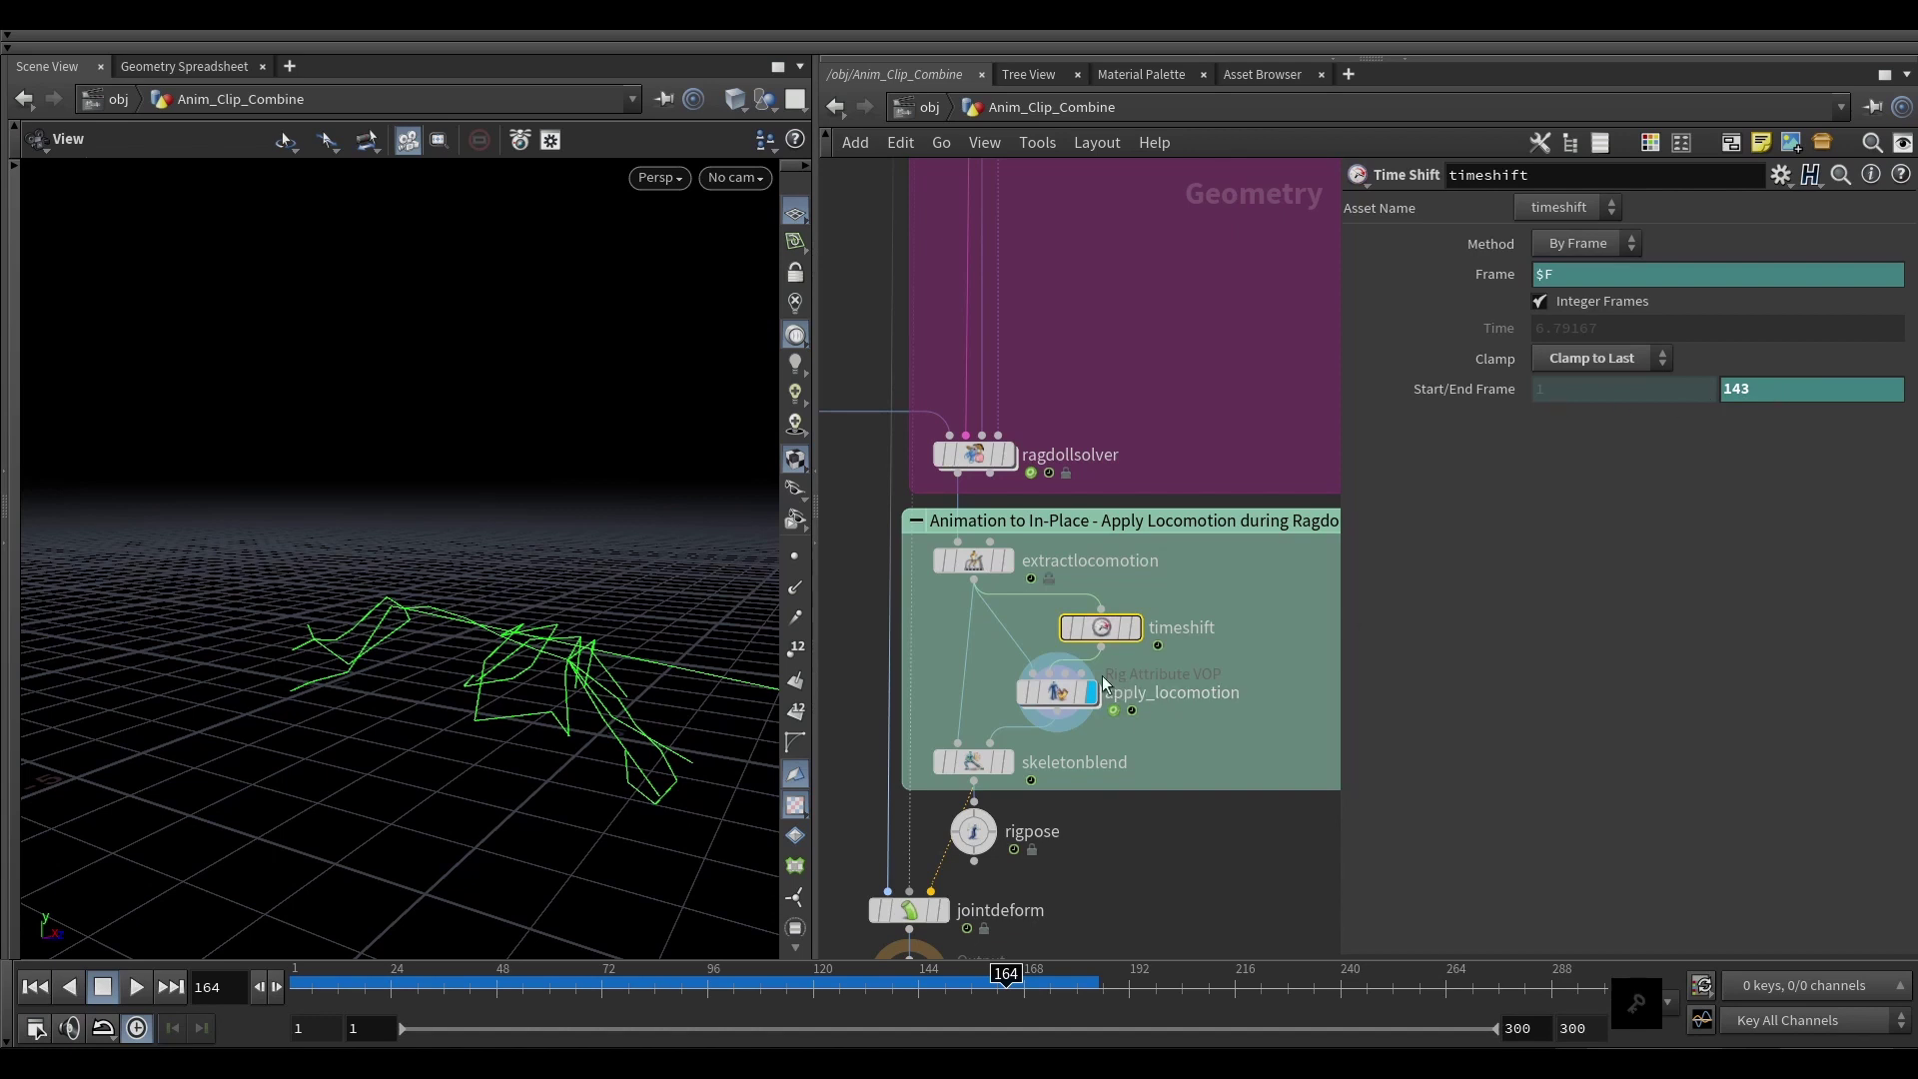
{"action": "double_click", "coordinate": [1065, 687]}
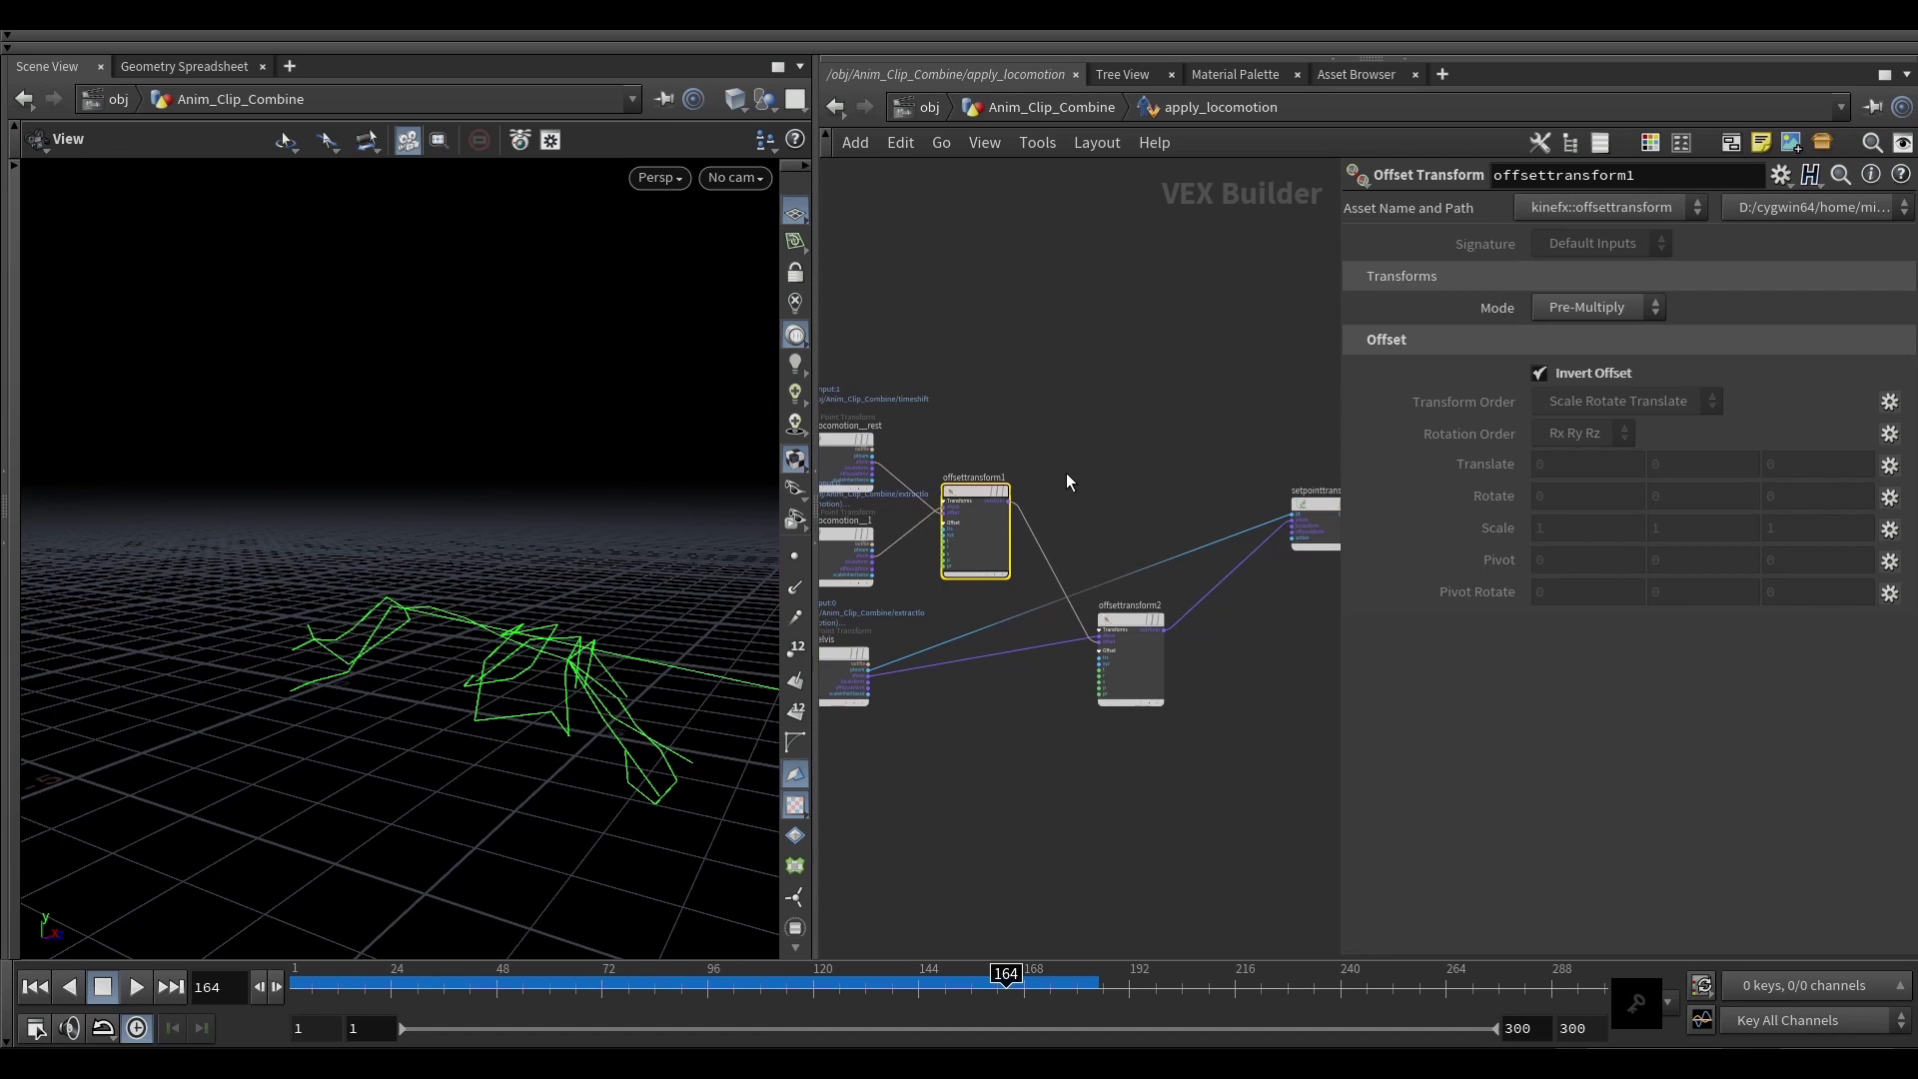
{"action": "left_click", "coordinate": [1132, 661]}
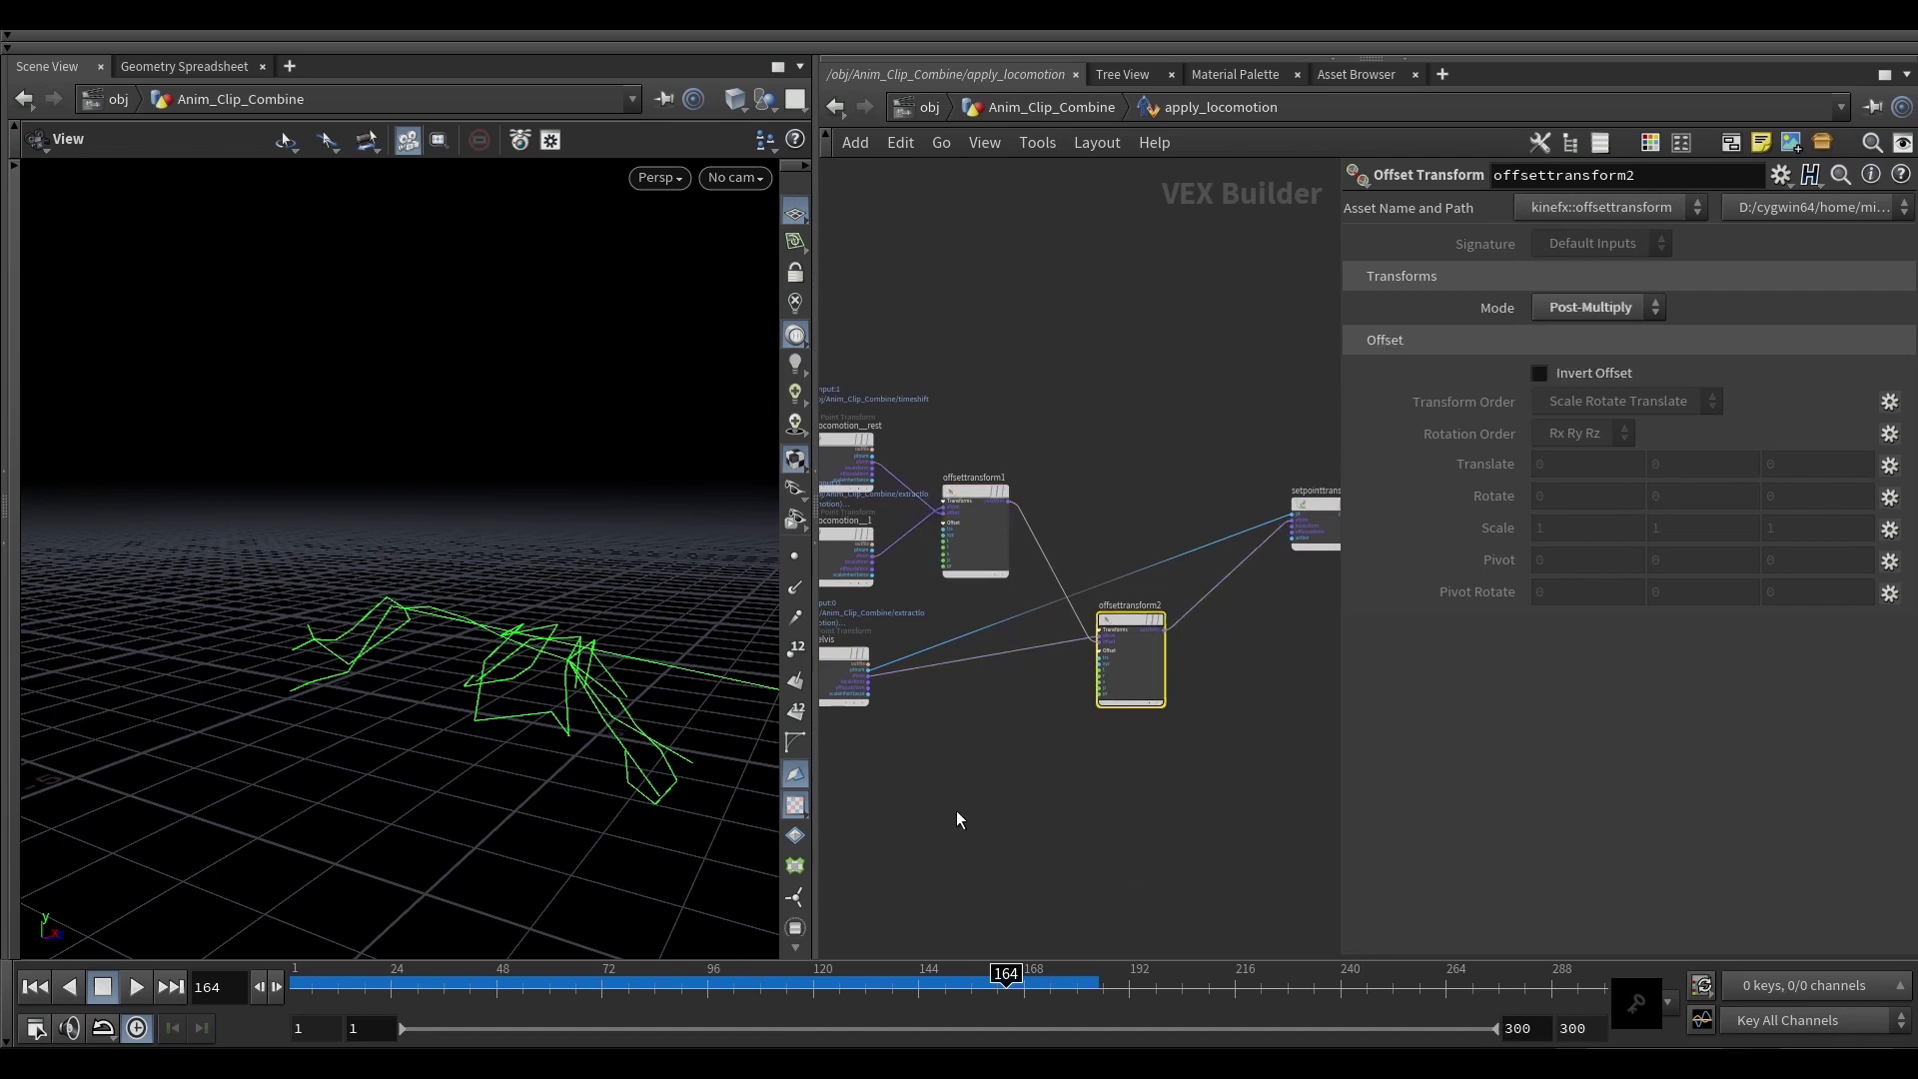
{"action": "left_click", "coordinate": [1052, 110]}
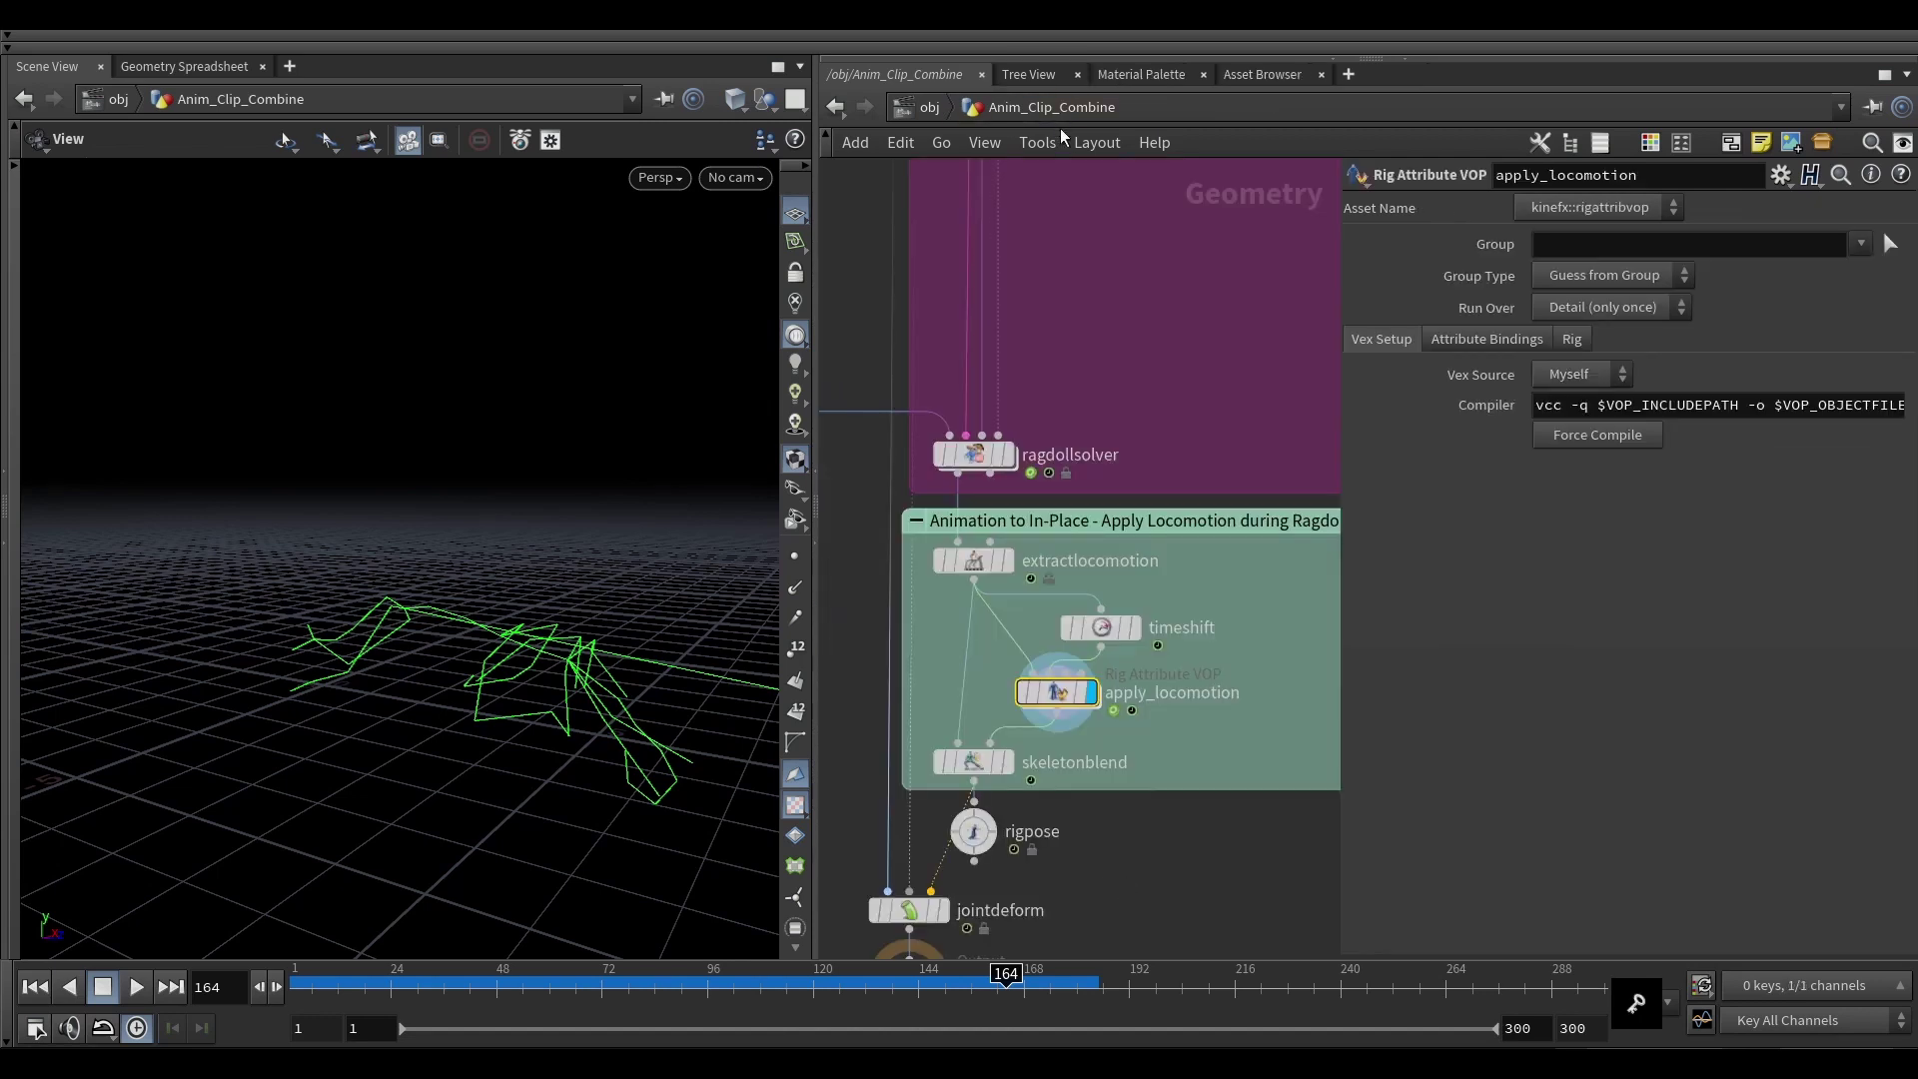
Step: Select and display skeletonblend at frame 157, and scrub to frame 160 to compare the blended skeleton
{"action": "mouse_move", "coordinate": [1002, 980]}
{"action": "left_mouse_down"}
{"action": "mouse_move", "coordinate": [869, 979]}
{"action": "mouse_move", "coordinate": [975, 979]}
{"action": "left_mouse_up"}
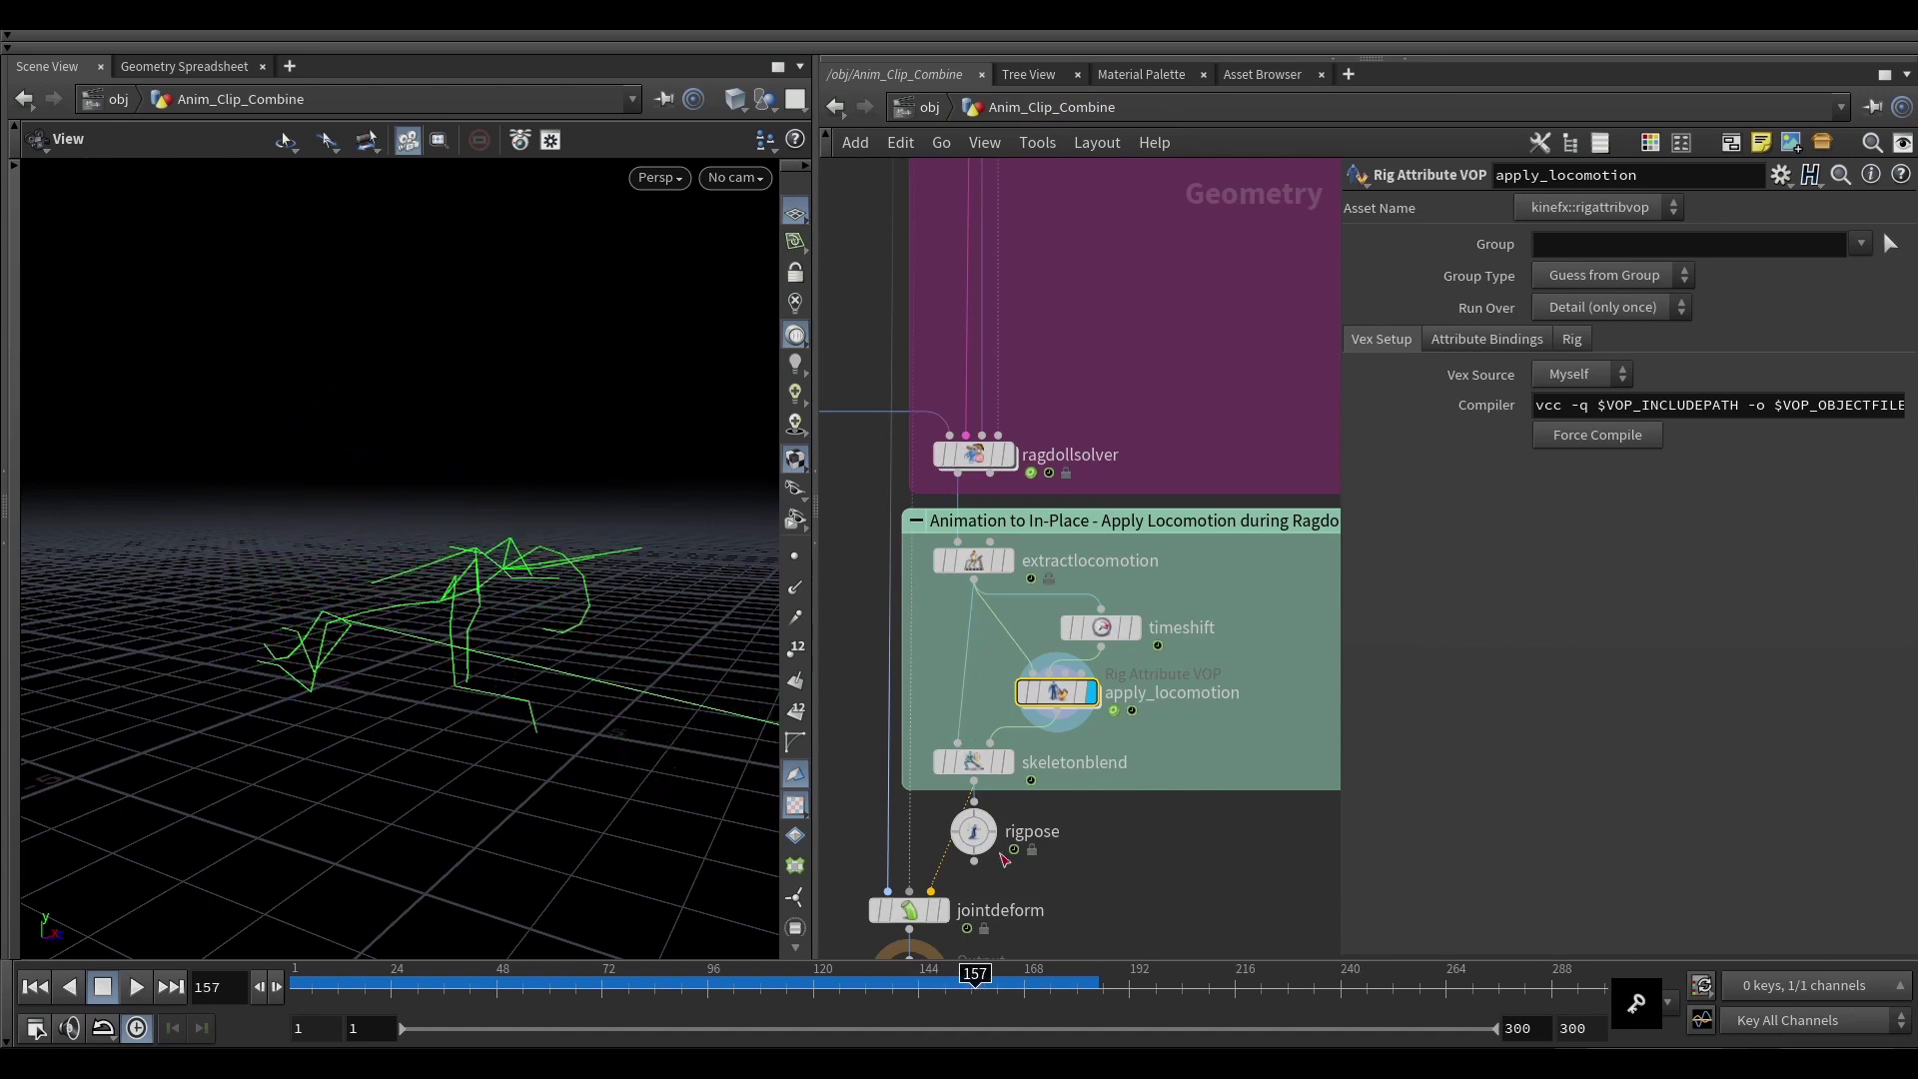
{"action": "left_click", "coordinate": [1009, 762]}
{"action": "left_click", "coordinate": [966, 769]}
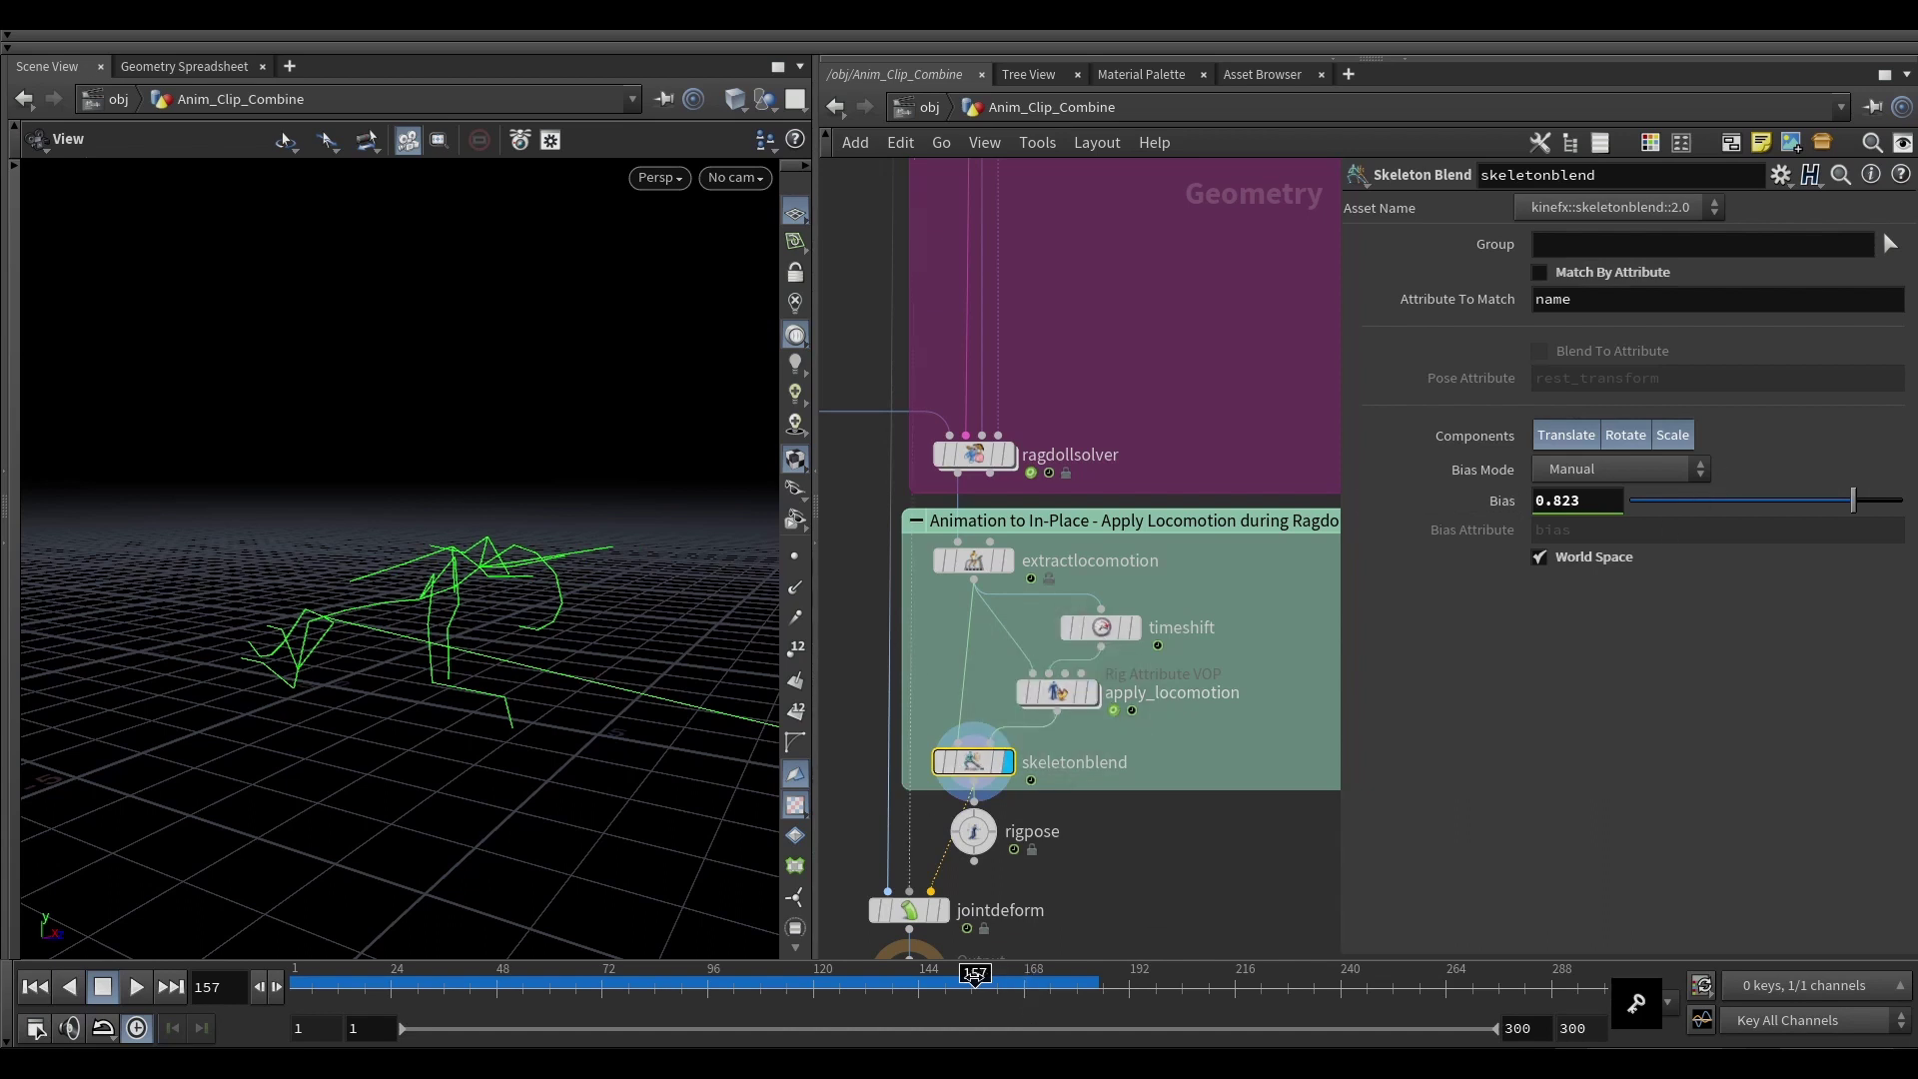
{"action": "mouse_move", "coordinate": [975, 979]}
{"action": "left_mouse_down"}
{"action": "mouse_move", "coordinate": [902, 977]}
{"action": "mouse_move", "coordinate": [989, 977]}
{"action": "left_mouse_up"}
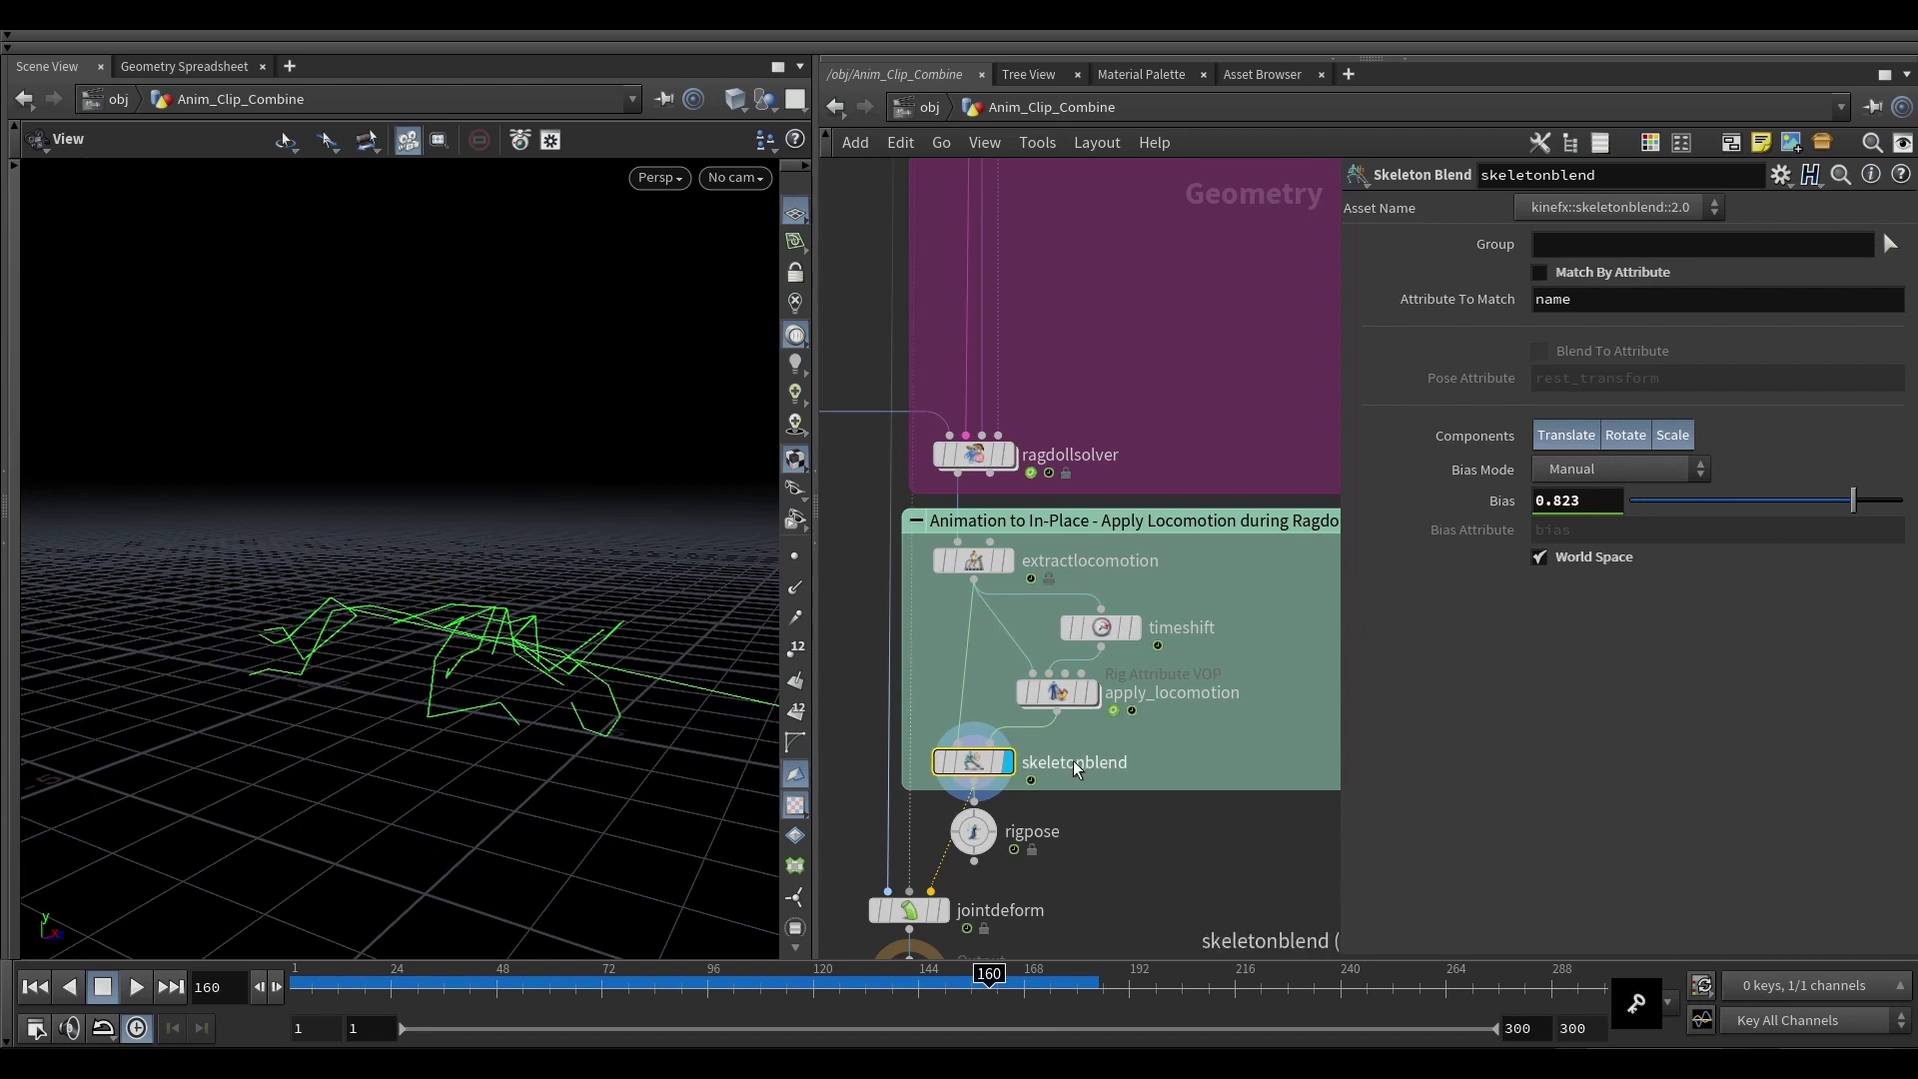
Step: Display the jointdeform node and scrub to frame 138 to examine the deformed elephant
{"action": "middle_click_drag", "start_coordinate": [996, 913], "coordinate": [1035, 824]}
{"action": "left_click", "coordinate": [985, 821]}
{"action": "left_click_drag", "start_coordinate": [989, 977], "coordinate": [893, 977]}
{"action": "left_click_drag", "start_coordinate": [702, 692], "coordinate": [300, 497]}
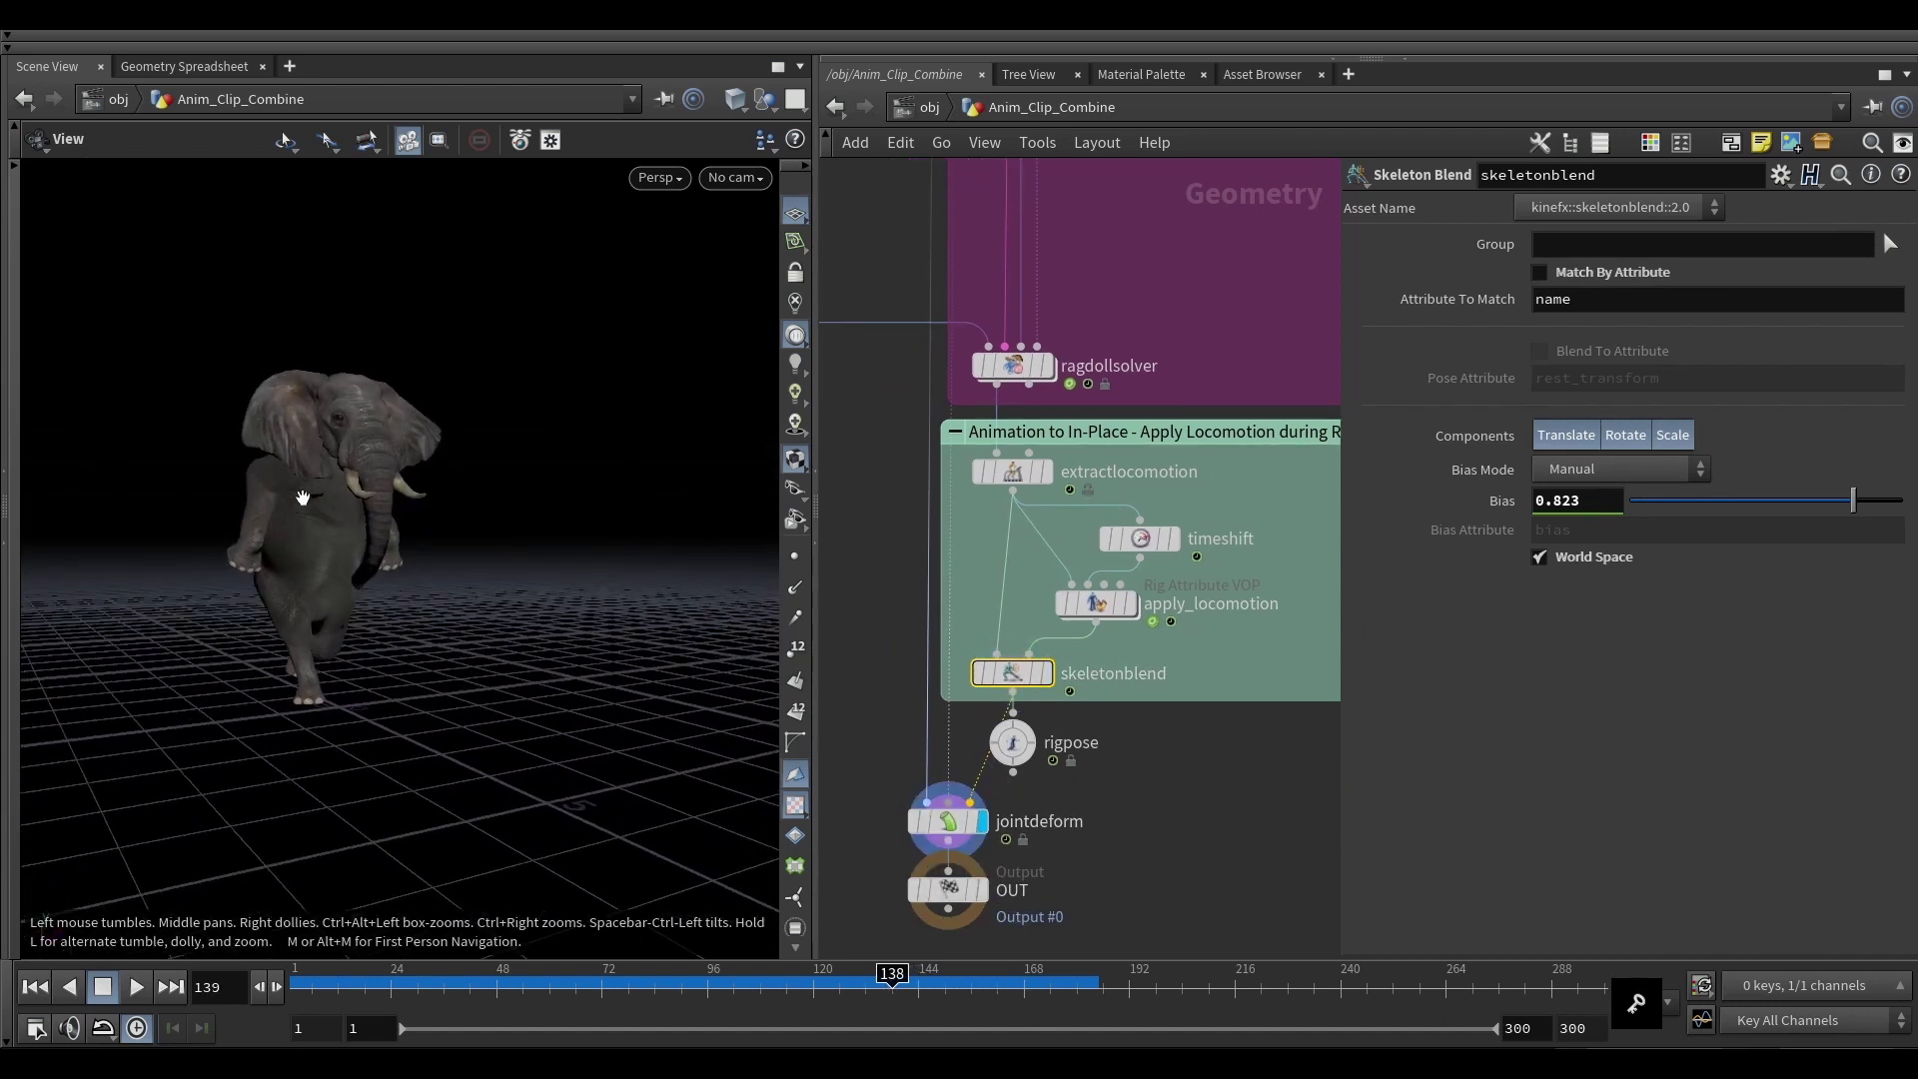
Step: Play the deformed elephant through its fall from an earlier frame, and scrub back to the pose at frame 143
{"action": "left_click", "coordinate": [755, 977]}
{"action": "left_click_drag", "start_coordinate": [425, 639], "coordinate": [369, 584]}
{"action": "key", "text": "Up"}
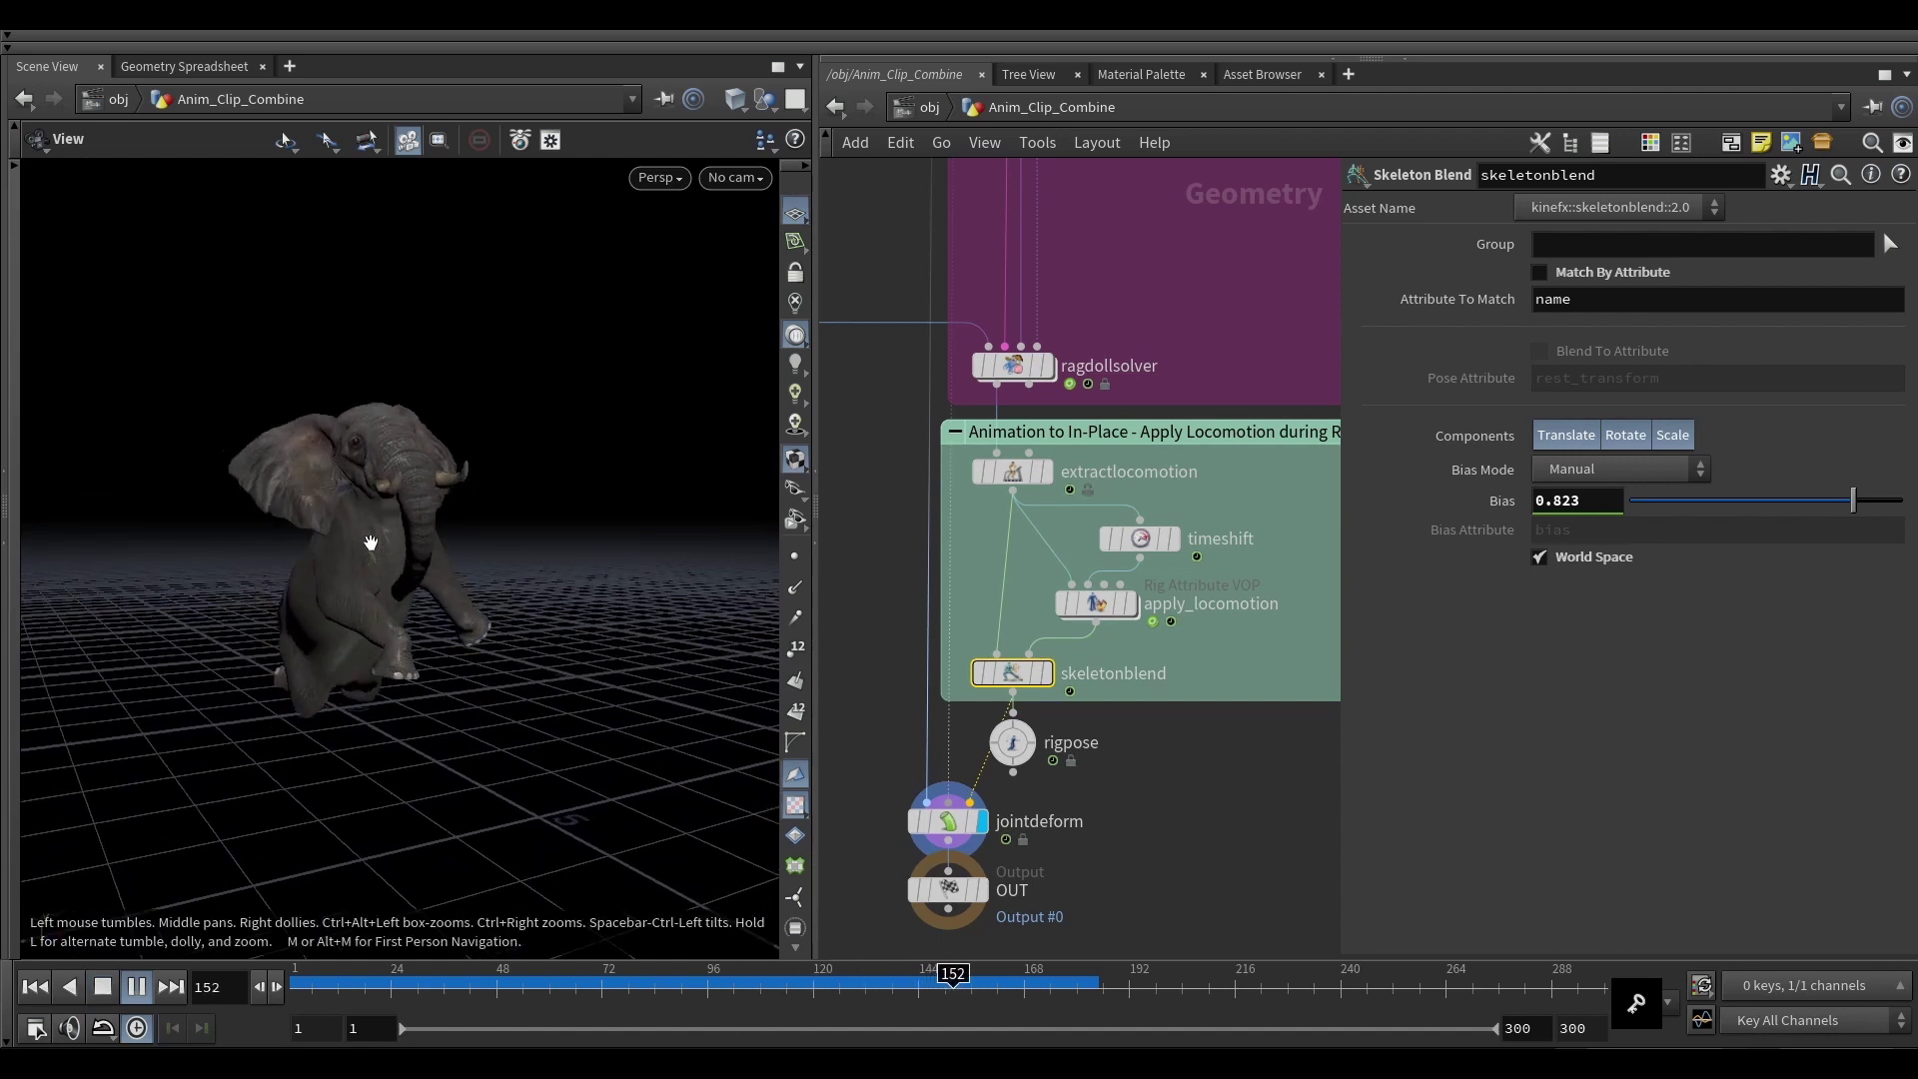
{"action": "left_click_drag", "start_coordinate": [386, 549], "coordinate": [441, 643]}
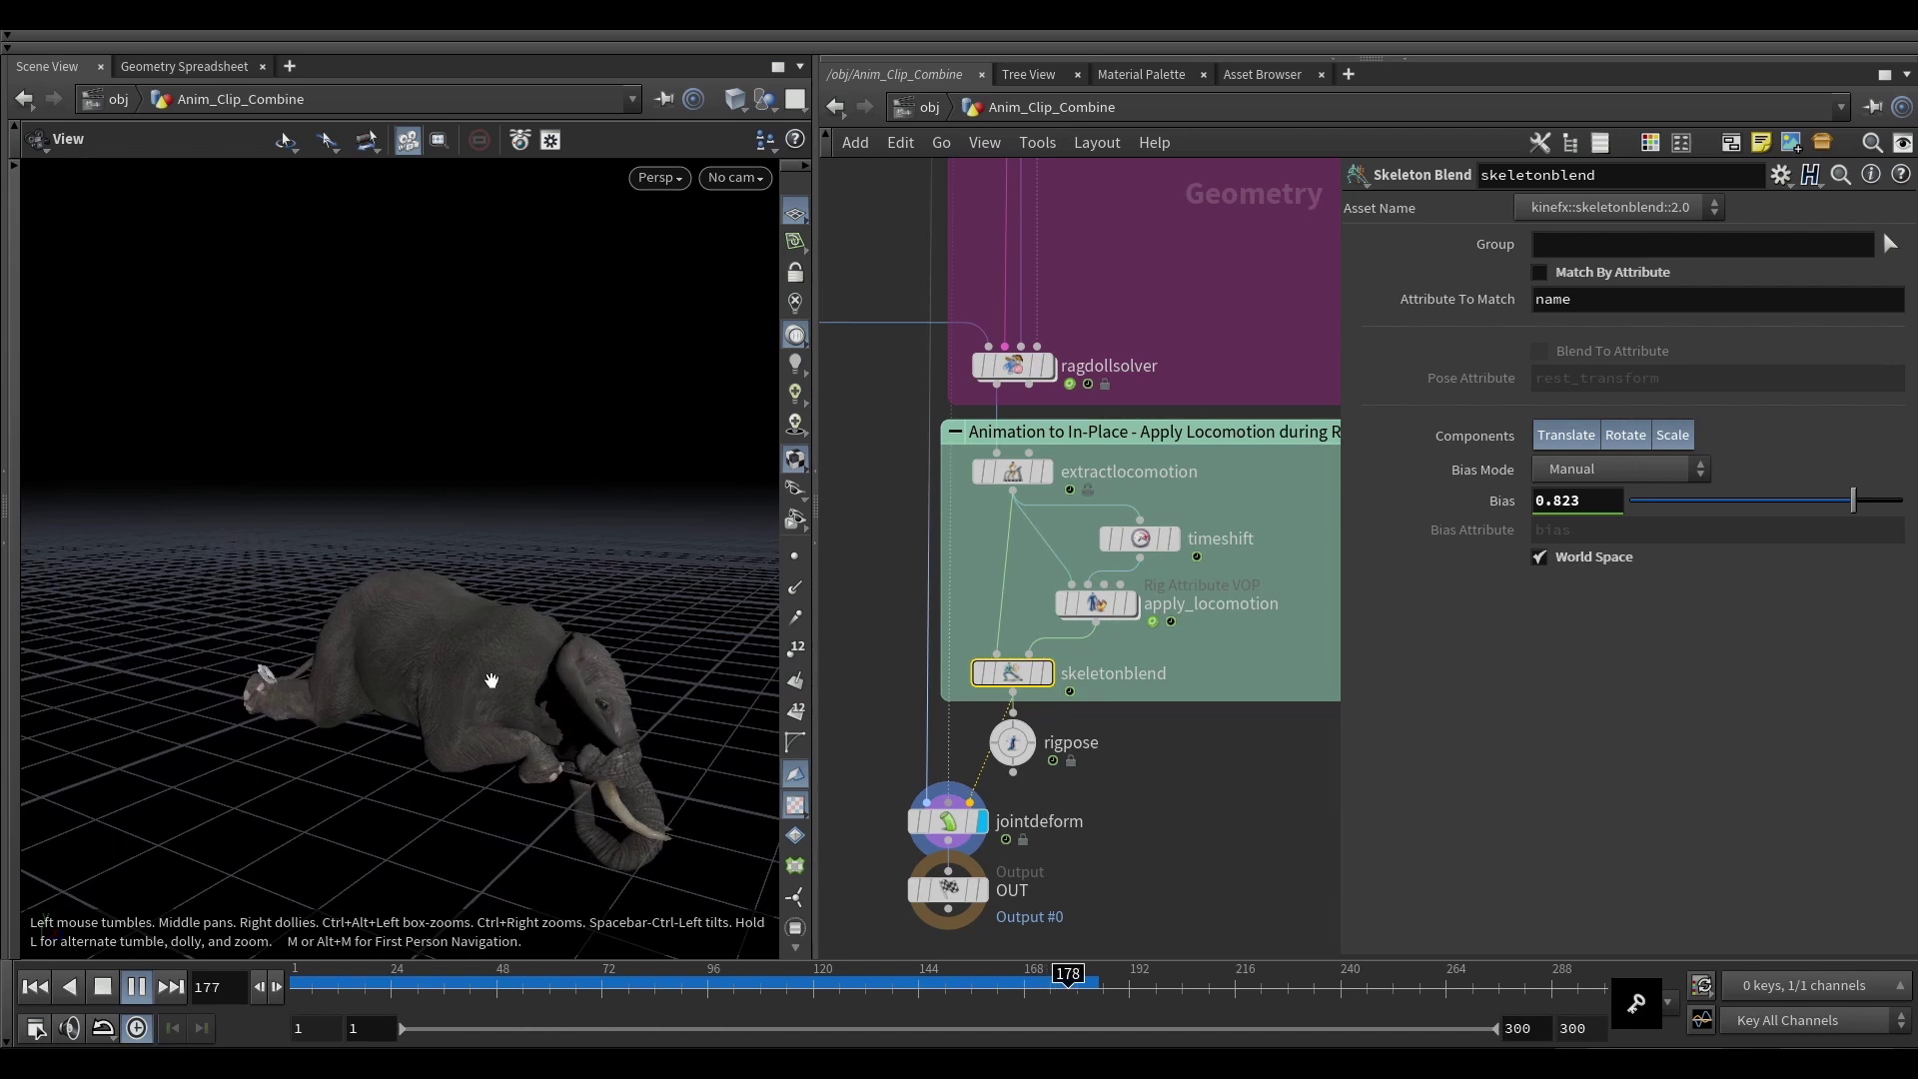
{"action": "mouse_move", "coordinate": [1041, 982]}
{"action": "left_mouse_down"}
{"action": "mouse_move", "coordinate": [891, 987]}
{"action": "mouse_move", "coordinate": [915, 985]}
{"action": "left_mouse_up"}
{"action": "left_click_drag", "start_coordinate": [128, 571], "coordinate": [284, 573]}
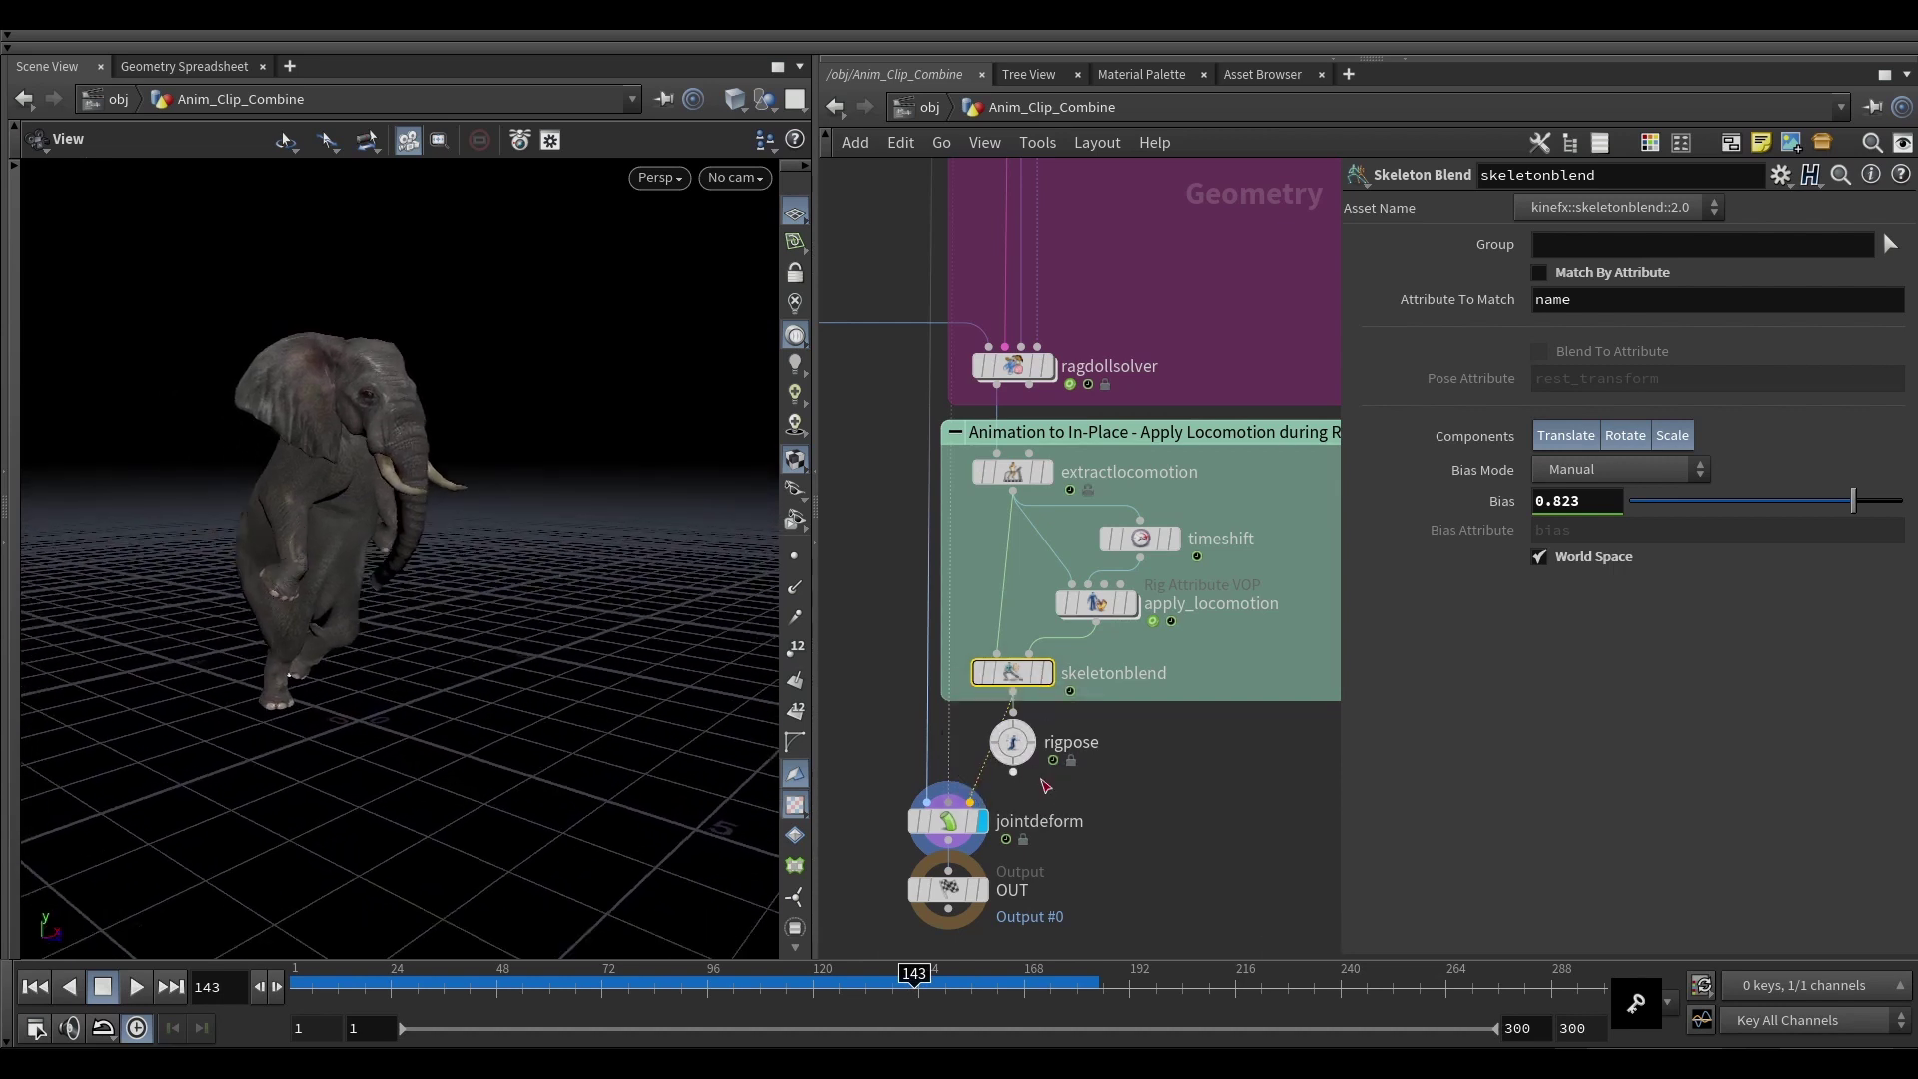
Step: Connect the rigpose output to the Animated Pose input of jointdeform and examine the elephant from behind at frame 82
{"action": "left_click_drag", "start_coordinate": [1014, 772], "coordinate": [970, 802]}
{"action": "left_click_drag", "start_coordinate": [306, 606], "coordinate": [496, 570]}
{"action": "right_click_drag", "start_coordinate": [299, 554], "coordinate": [375, 555]}
{"action": "left_click_drag", "start_coordinate": [869, 989], "coordinate": [647, 949]}
{"action": "mouse_move", "coordinate": [274, 671]}
{"action": "left_mouse_down"}
{"action": "mouse_move", "coordinate": [288, 703]}
{"action": "mouse_move", "coordinate": [264, 705]}
{"action": "left_mouse_up"}
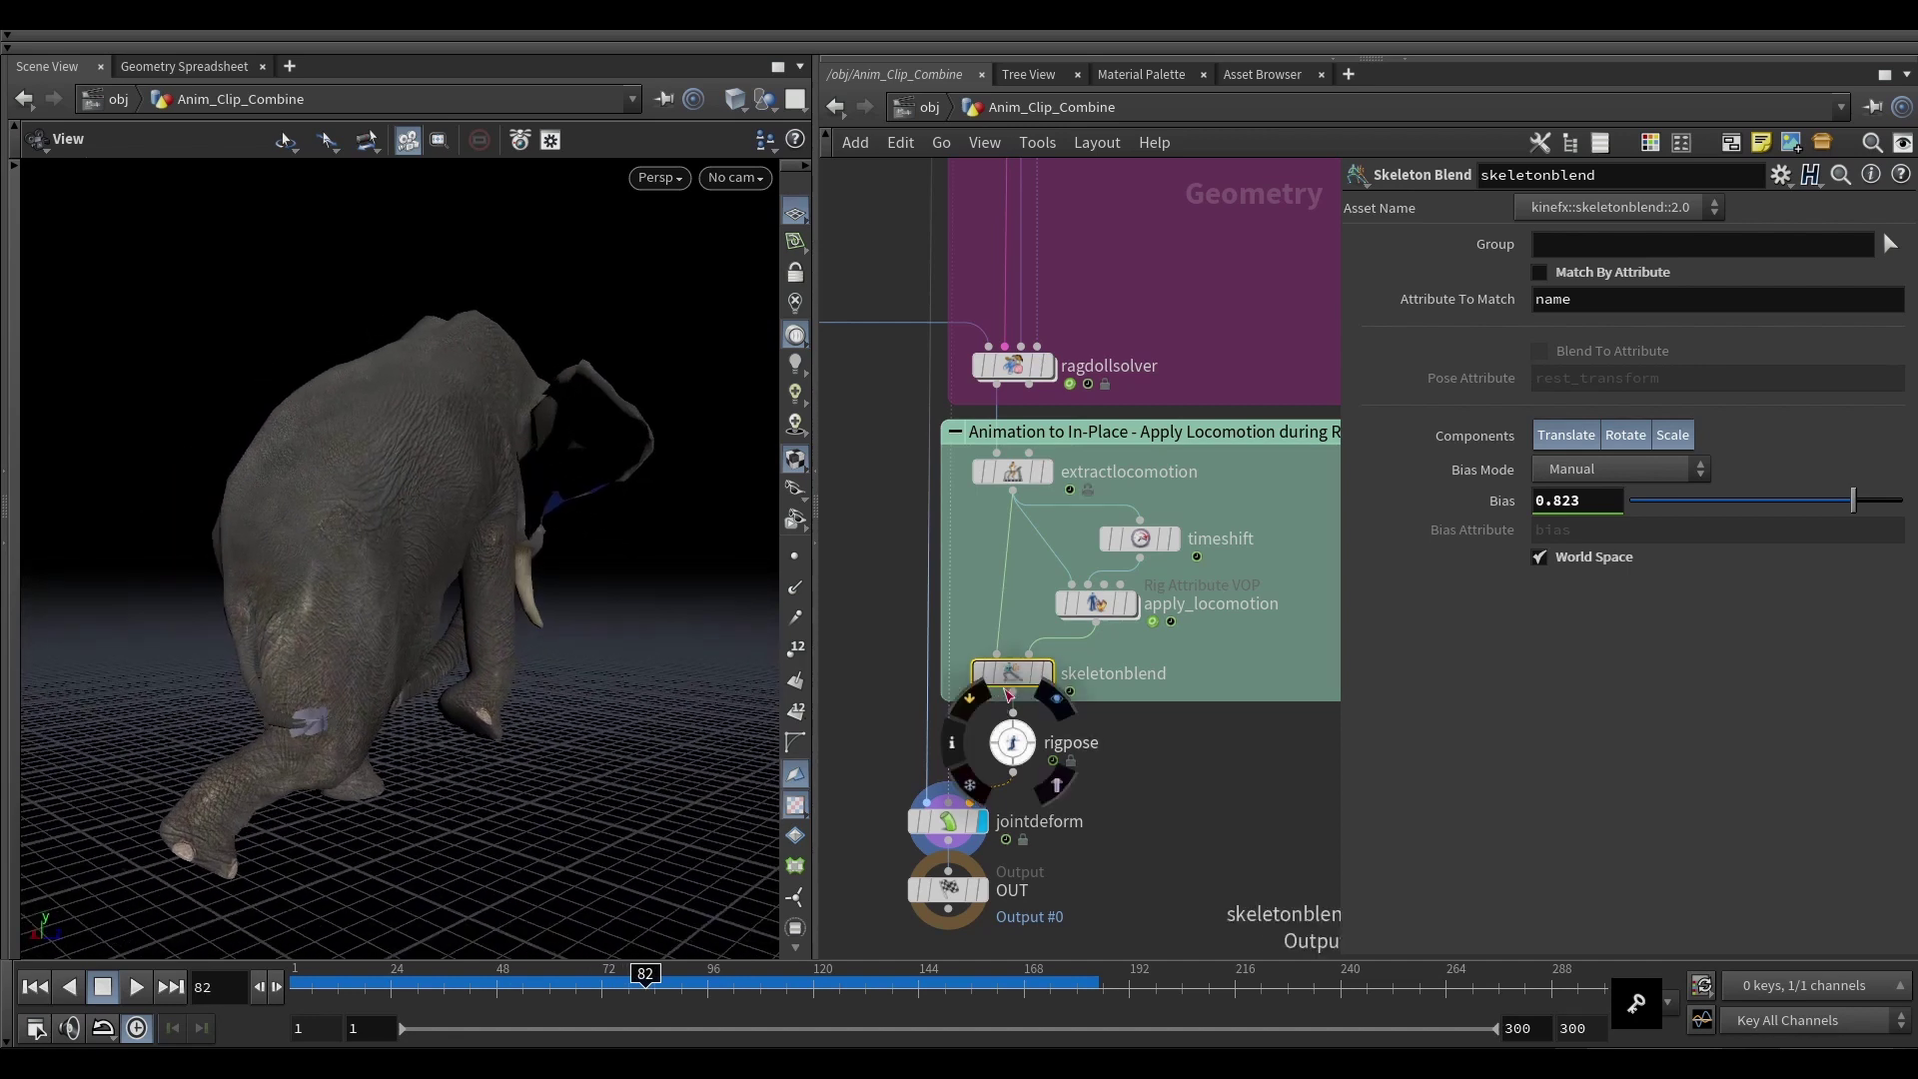
Step: Try connecting the skeletonblend output directly to jointdeform's Animated Pose input to compare the tail without rigpose
{"action": "scroll", "coordinate": [1026, 699], "scroll_direction": "up", "scroll_amount": 3}
{"action": "left_click", "coordinate": [1004, 688]}
{"action": "left_click", "coordinate": [930, 879]}
{"action": "left_click_drag", "start_coordinate": [330, 640], "coordinate": [369, 586]}
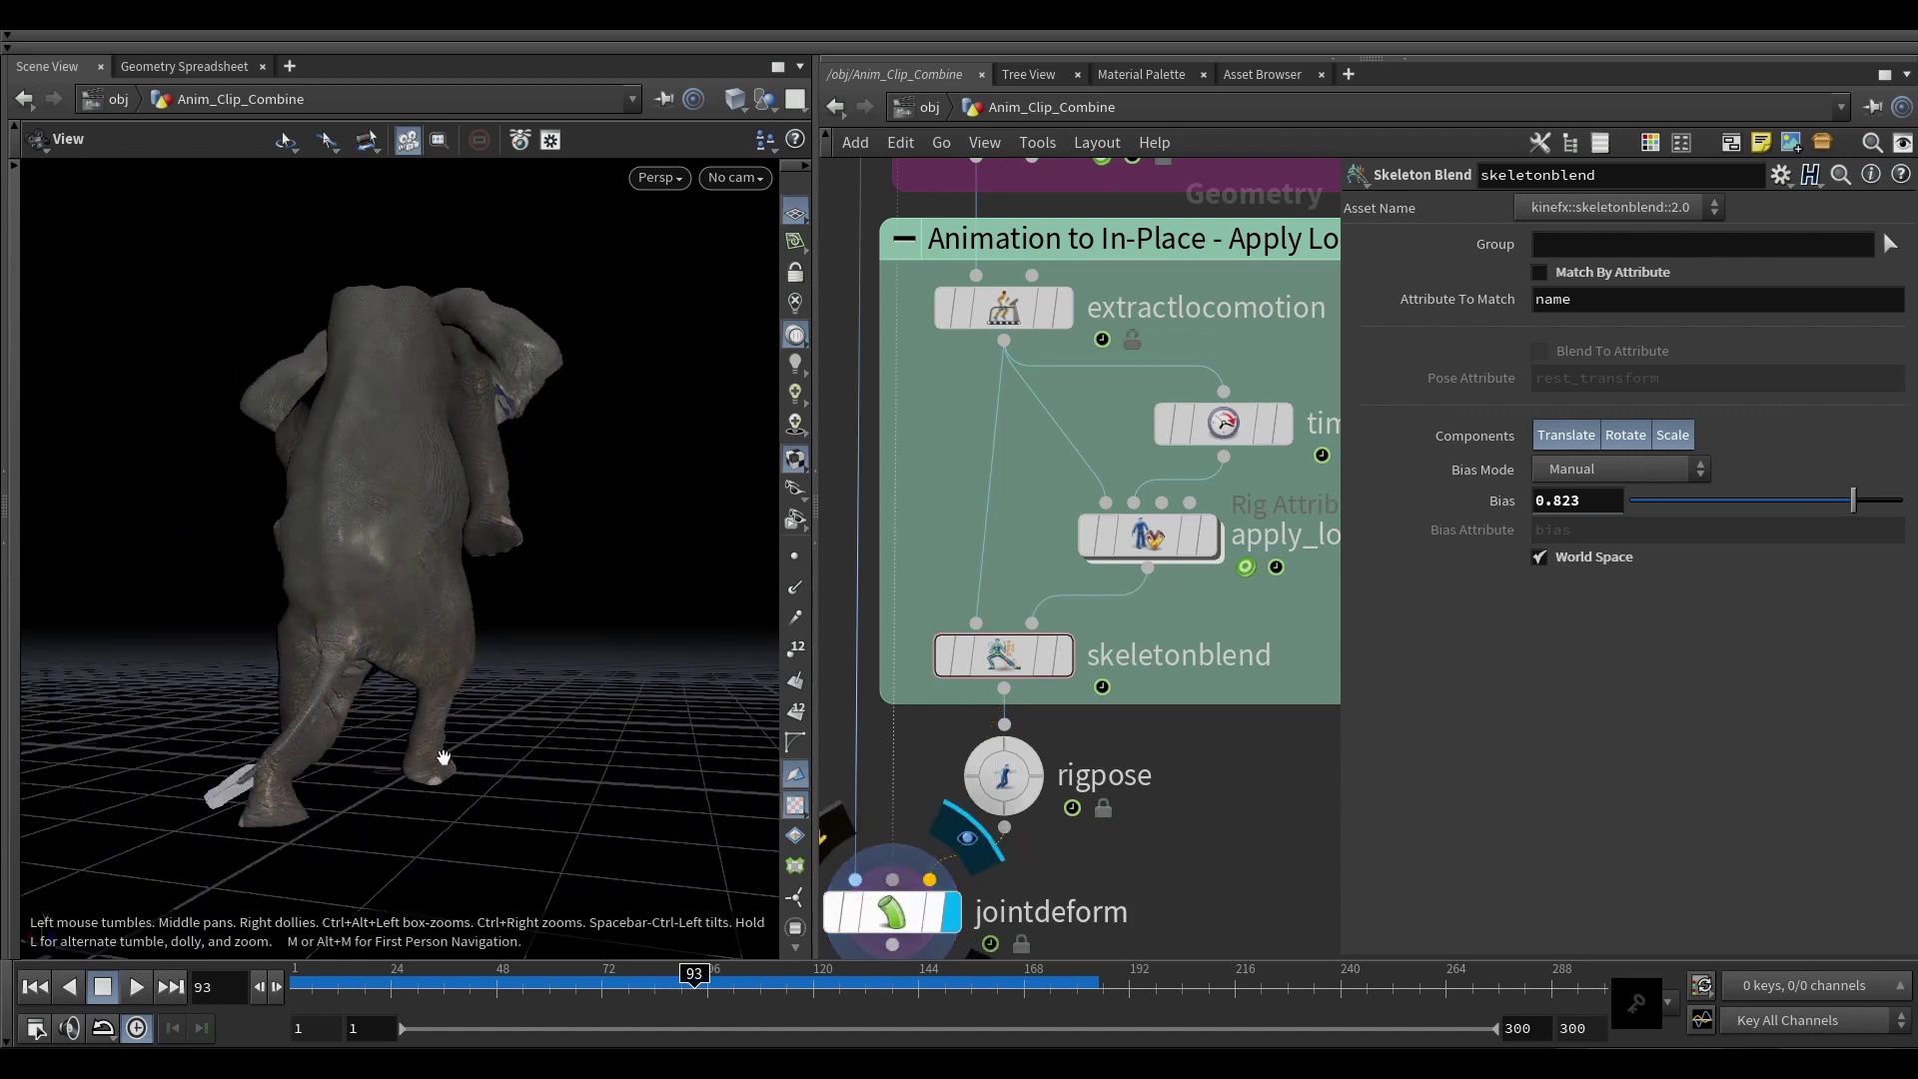
Step: Select rigpose to inspect its tail rotation keys, scrub through the fall to frame 185, and return to frame 1
{"action": "left_click", "coordinate": [974, 784]}
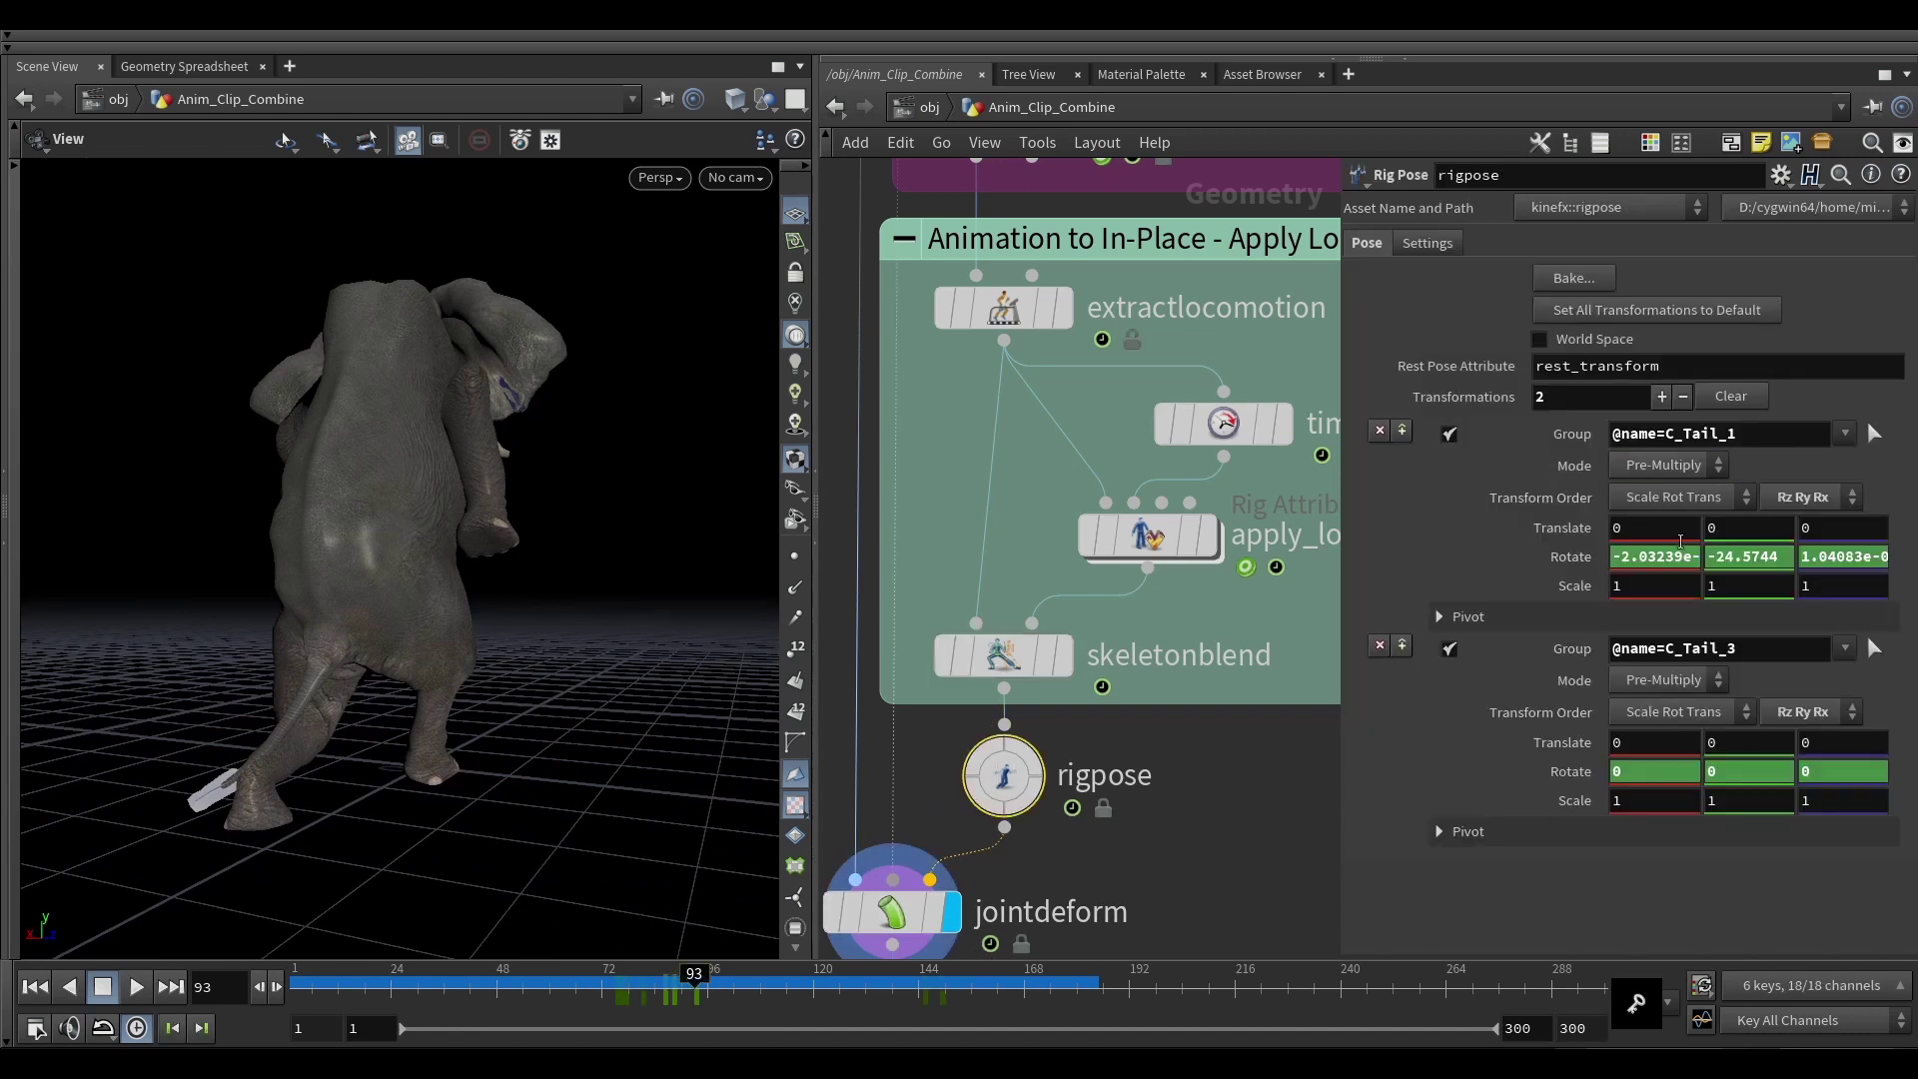
{"action": "left_click_drag", "start_coordinate": [696, 993], "coordinate": [1099, 974]}
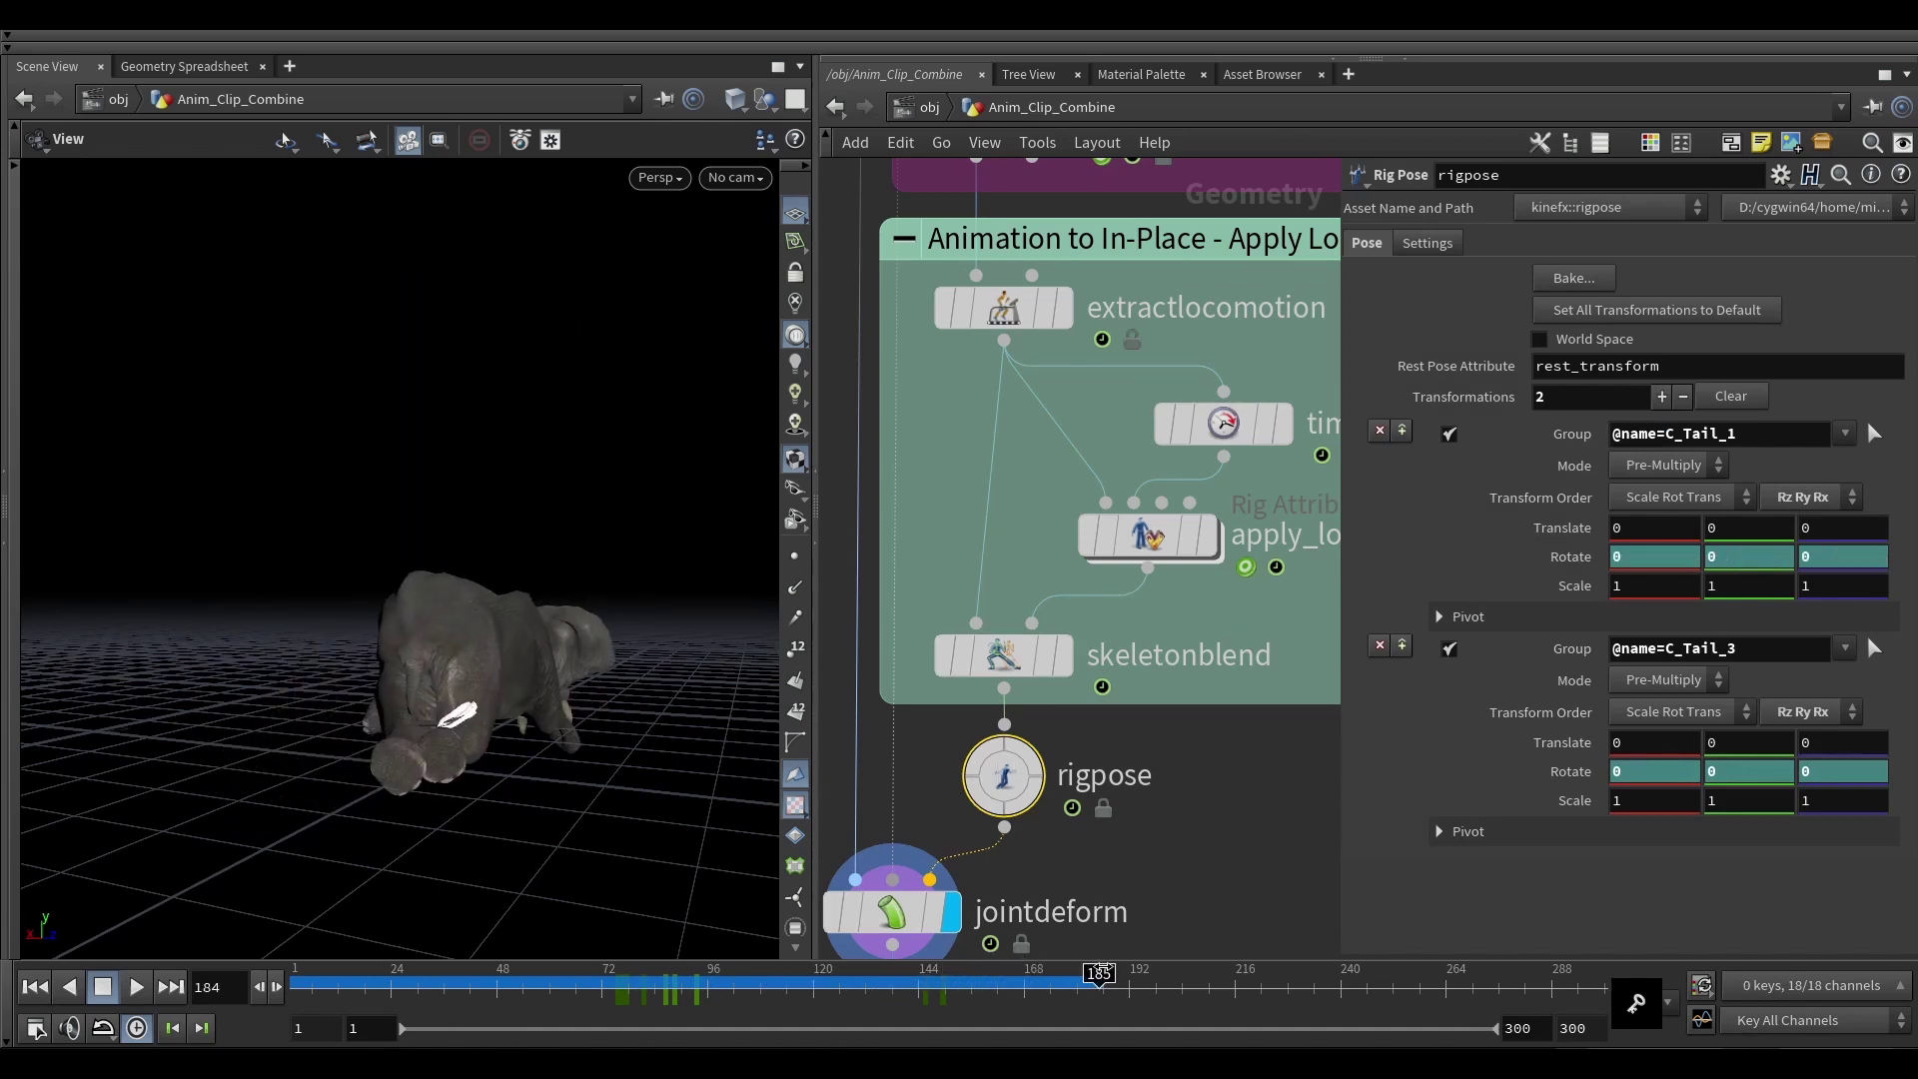
{"action": "left_click_drag", "start_coordinate": [365, 655], "coordinate": [480, 672]}
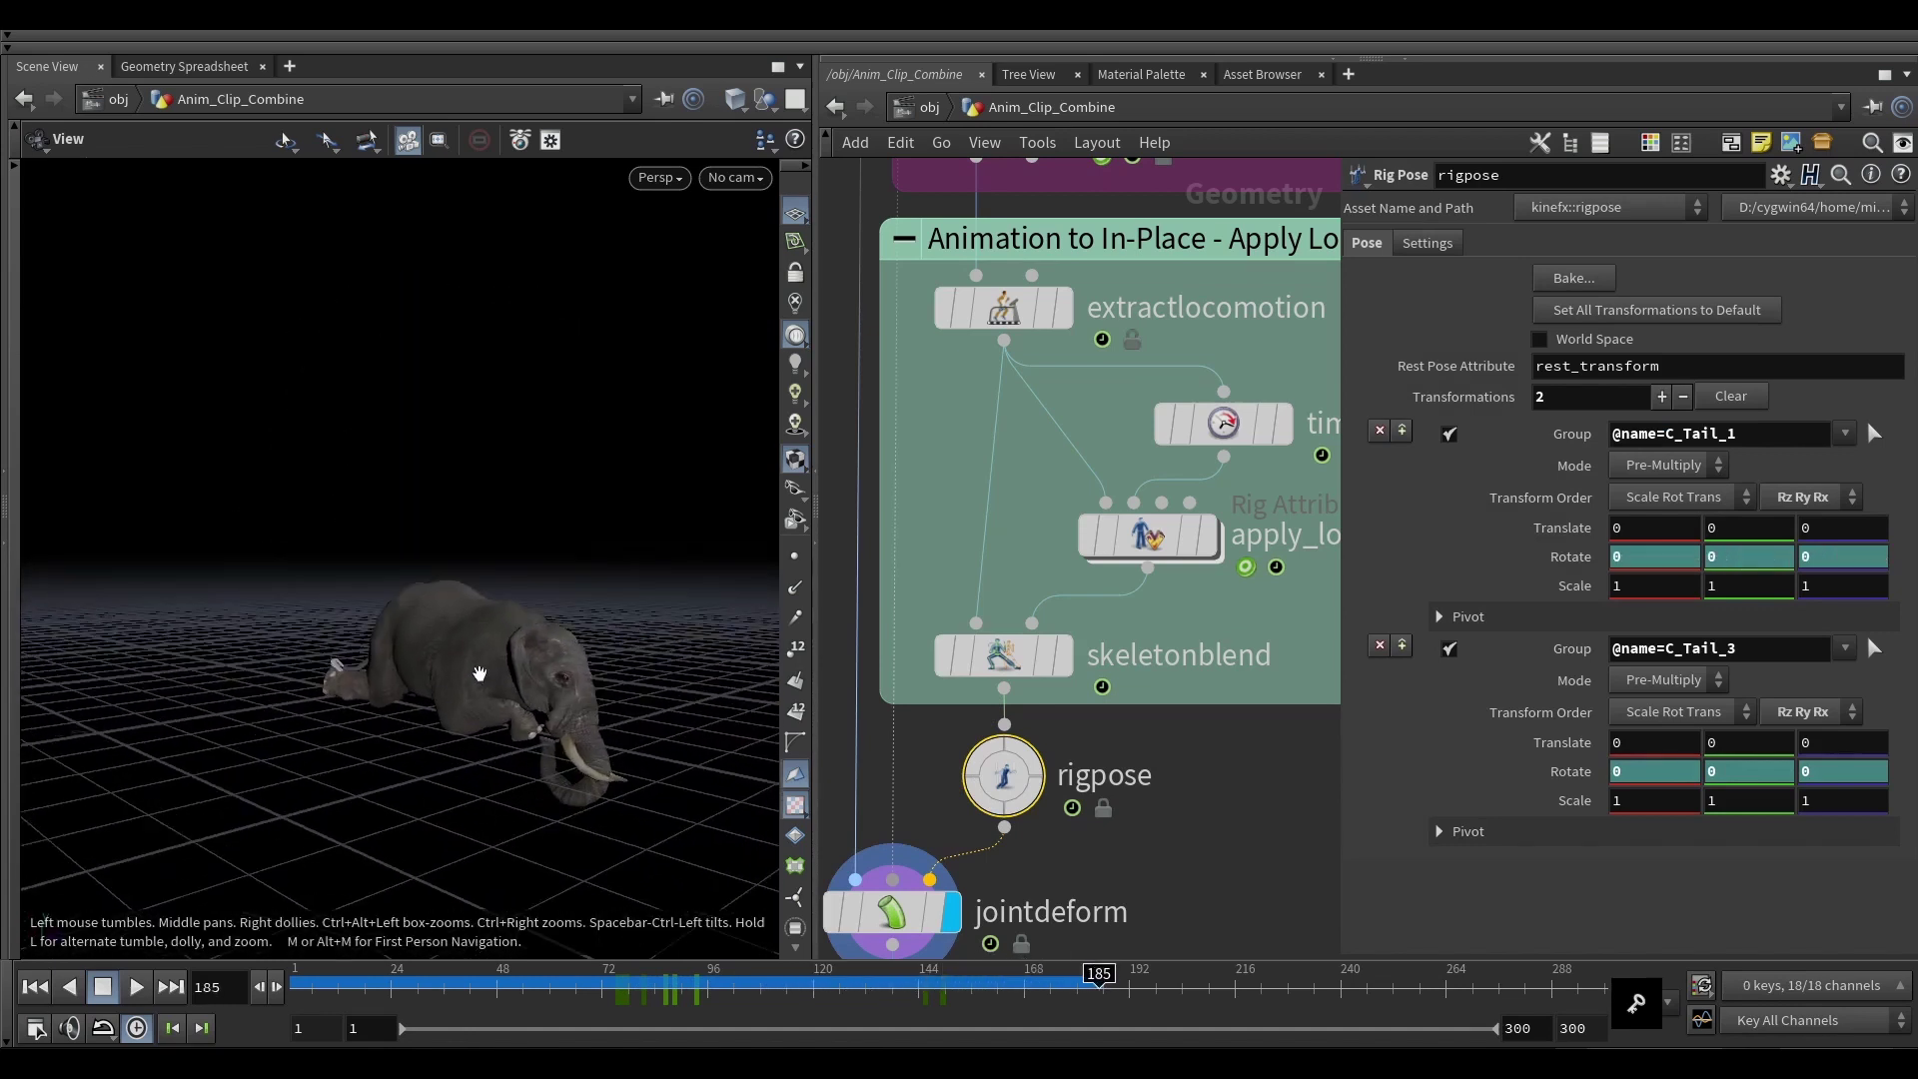
{"action": "left_click_drag", "start_coordinate": [1098, 989], "coordinate": [296, 979]}
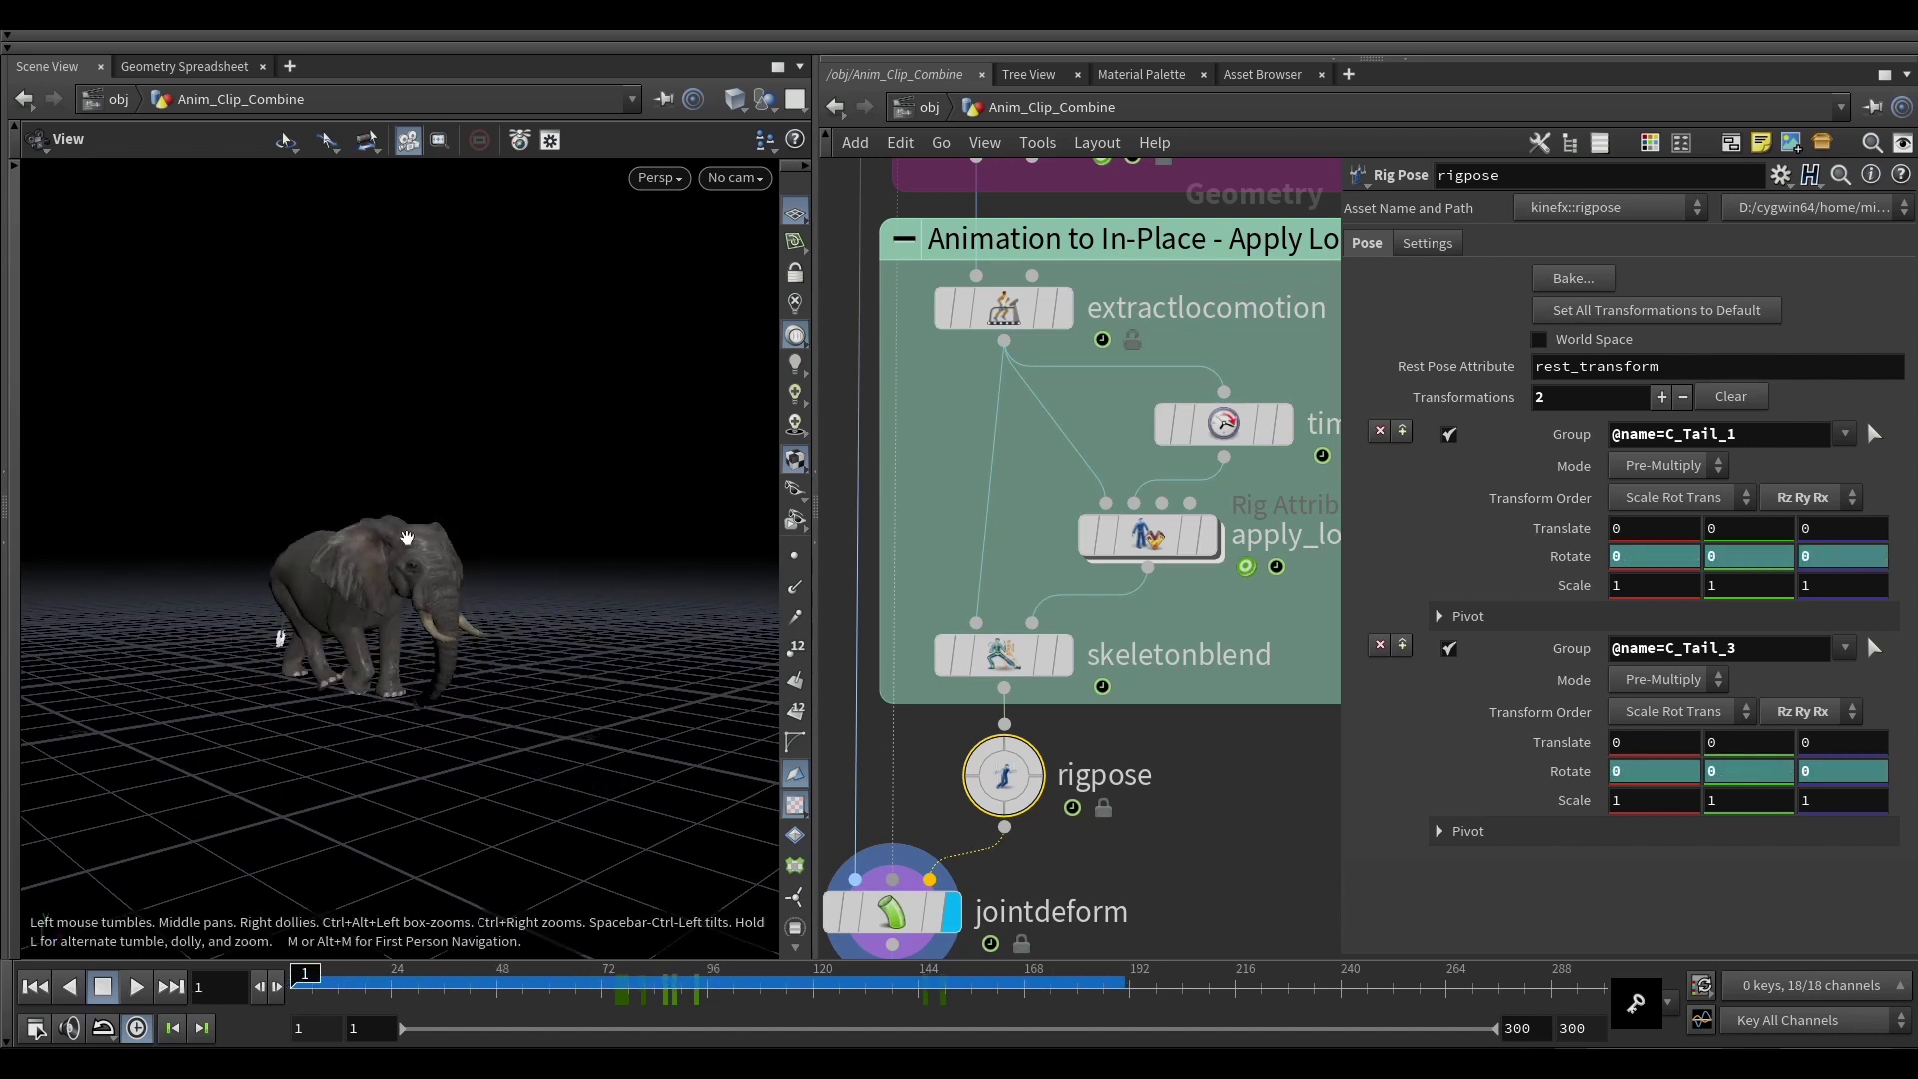
{"action": "middle_click_drag", "start_coordinate": [406, 537], "coordinate": [396, 590]}
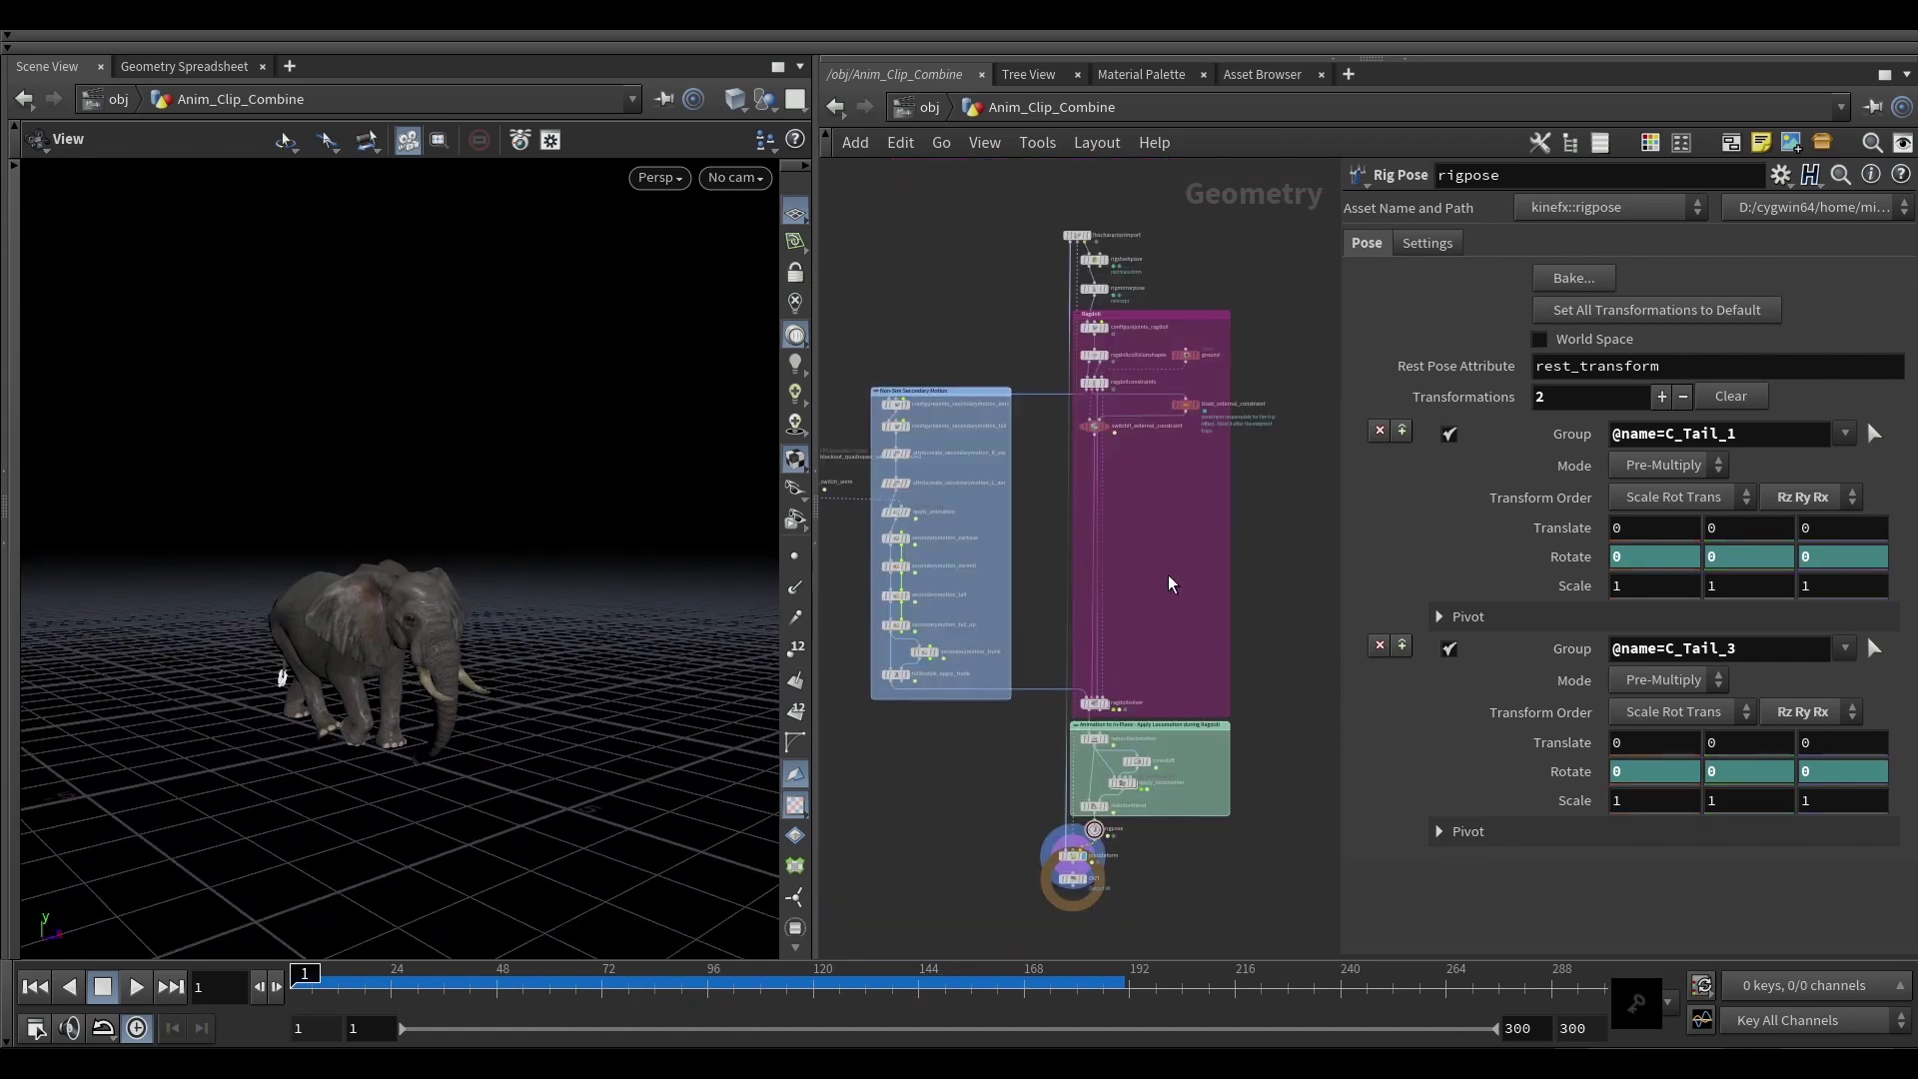